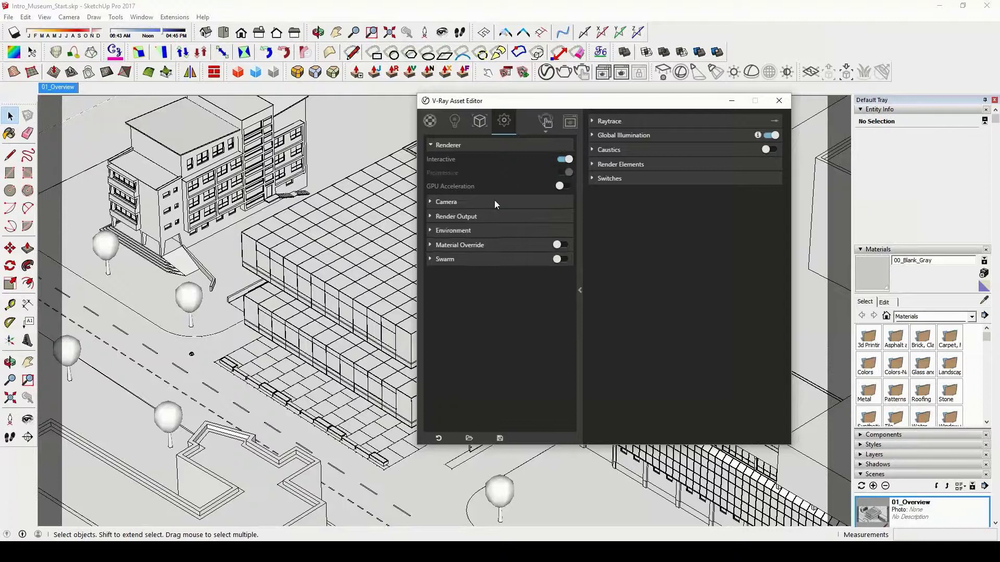
Step: Turn on Material Override, start an interactive render of the museum scene, and move the frame buffer clear of the model
click(430, 217)
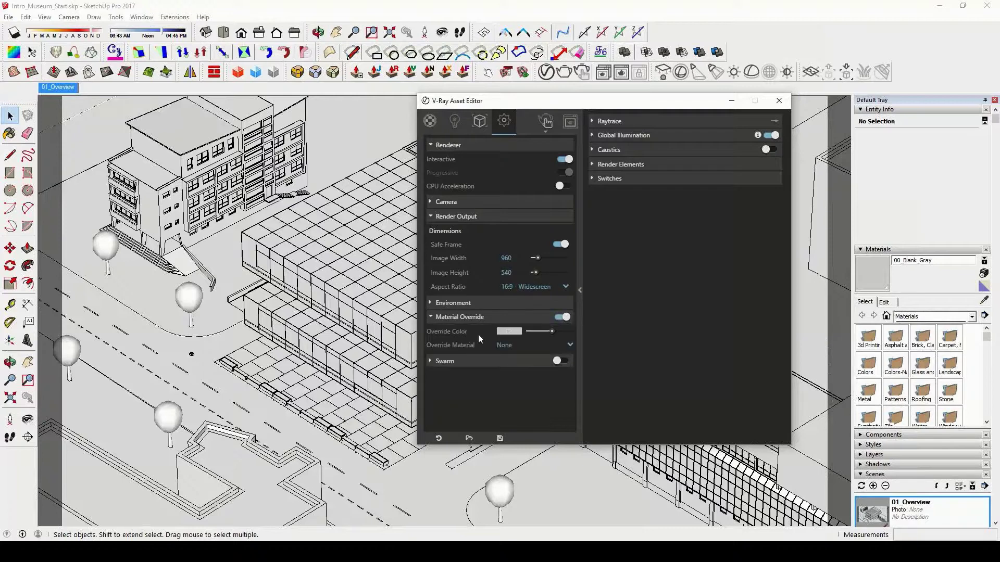
click(539, 123)
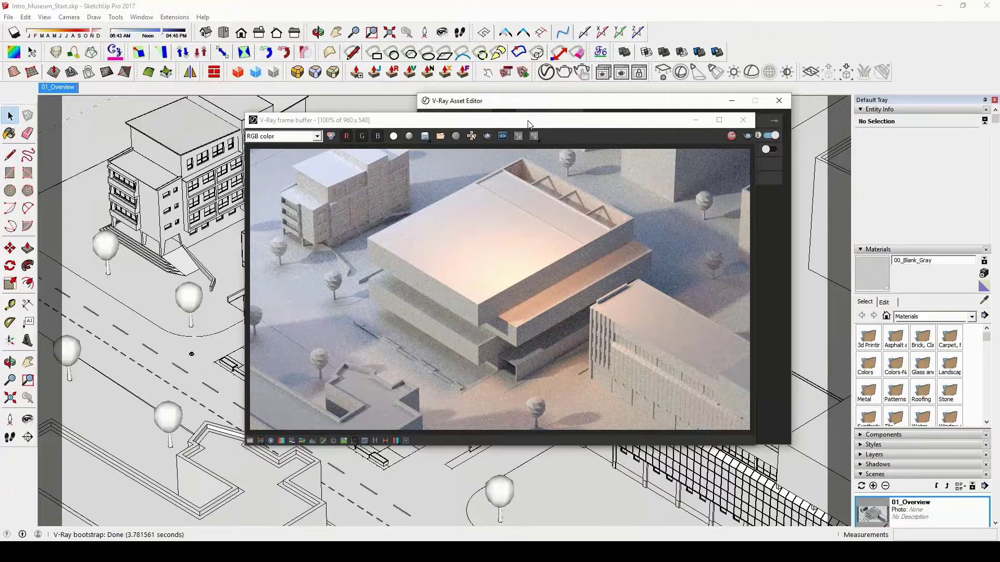
drag(528, 124, 332, 100)
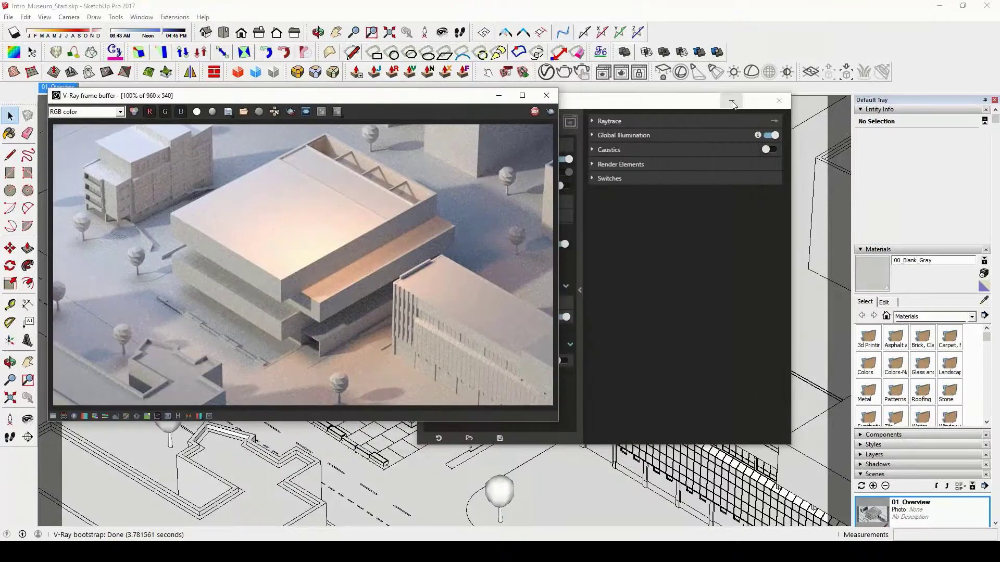
Step: Close the asset editor, examine the museum up close in the live interactive render, and return to the 01_Overview scene
click(777, 105)
mouse_move(688, 275)
middle_down()
mouse_move(617, 241)
mouse_move(525, 461)
mouse_move(629, 445)
mouse_move(626, 407)
middle_up()
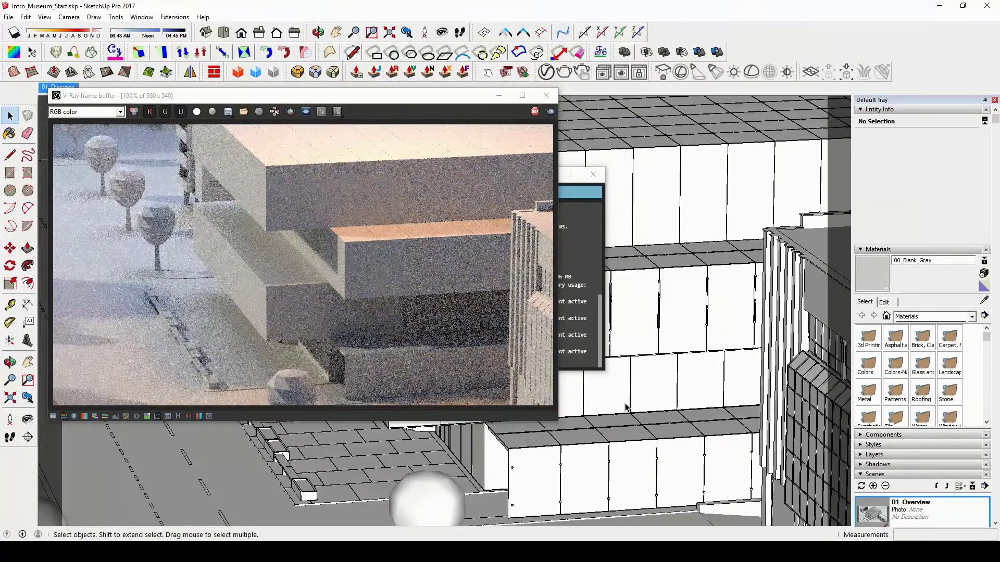
click(61, 86)
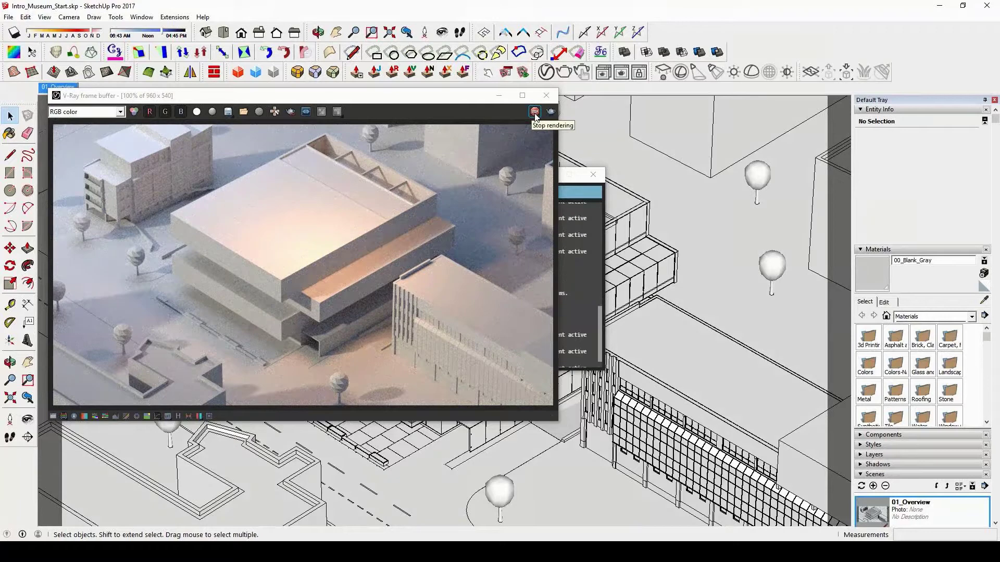
Step: Enable GPU Acceleration in the V-Ray renderer settings and start a new interactive render
click(555, 71)
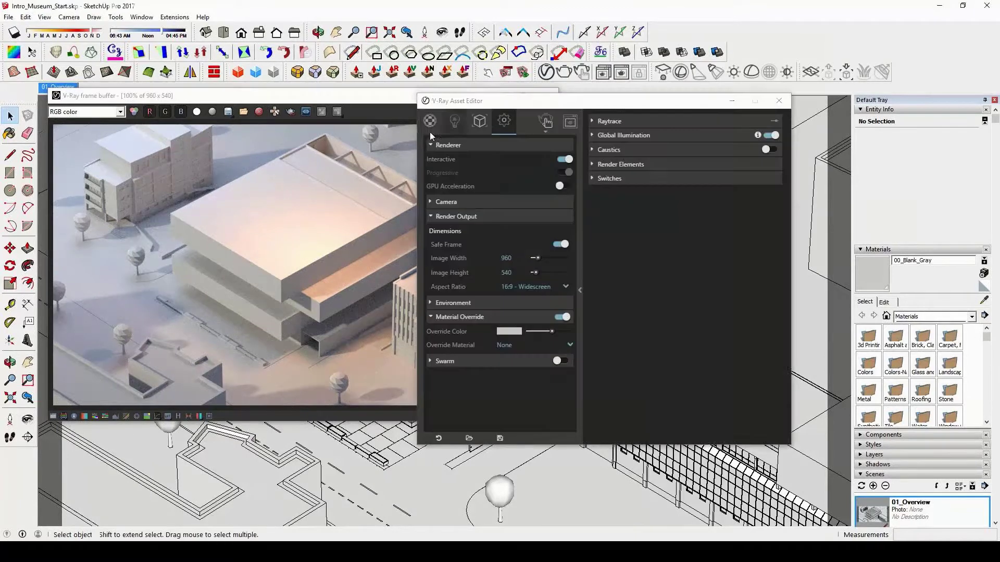
click(561, 187)
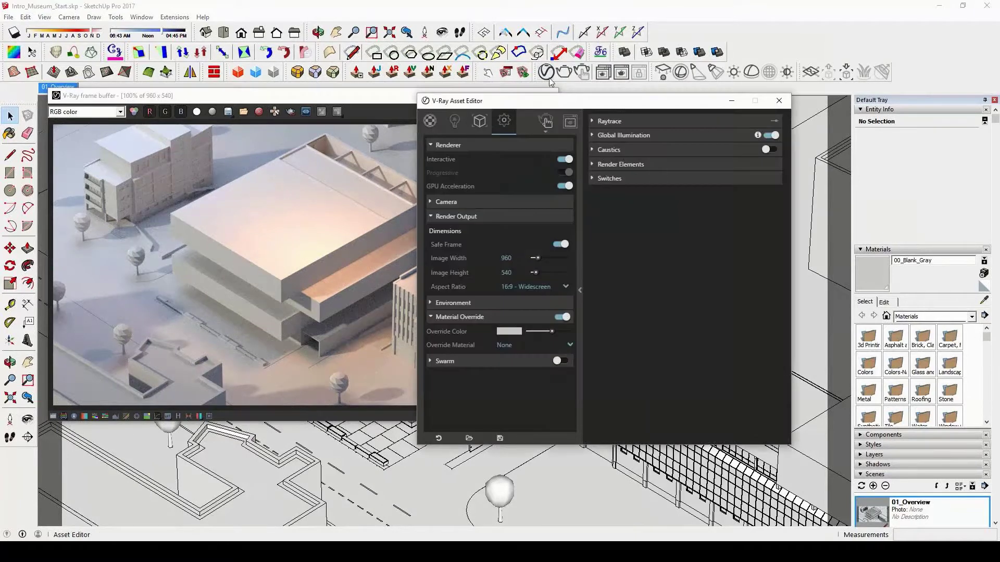
click(547, 73)
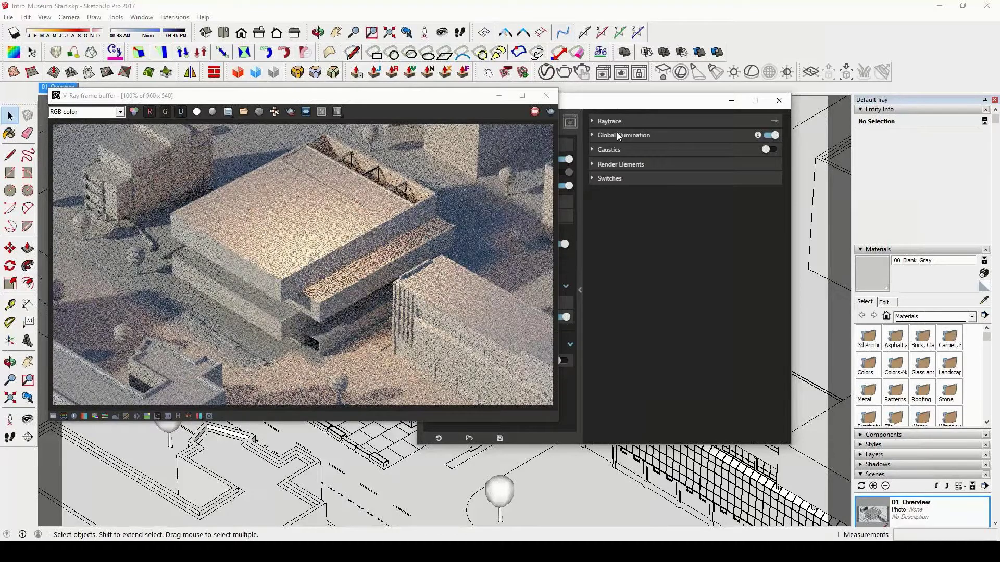
Step: Examine the museum from several angles in the GPU interactive render and return to the overview
middle_drag(681, 506, 505, 492)
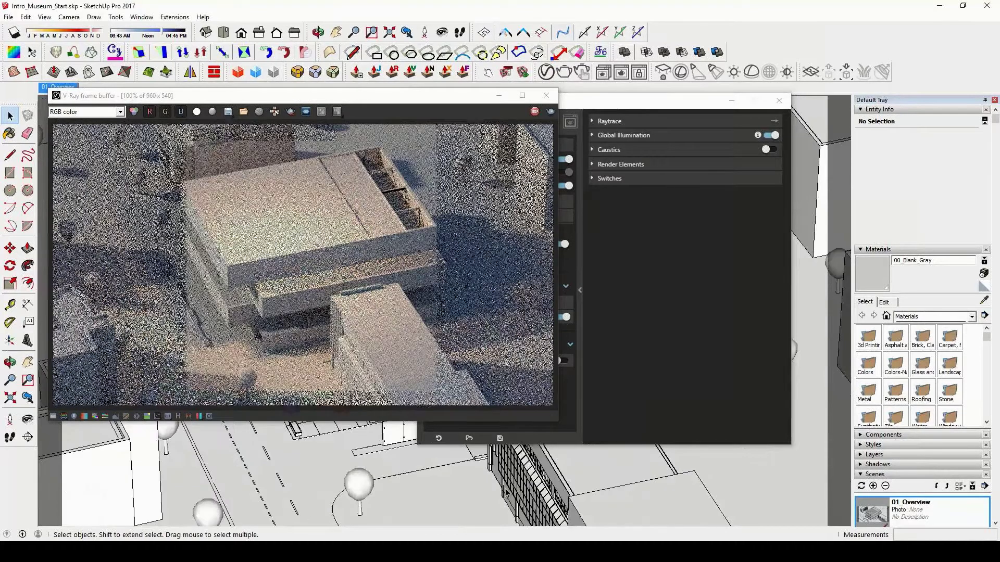
mouse_move(506, 492)
middle_down()
mouse_move(480, 493)
mouse_move(559, 473)
mouse_move(466, 491)
middle_up()
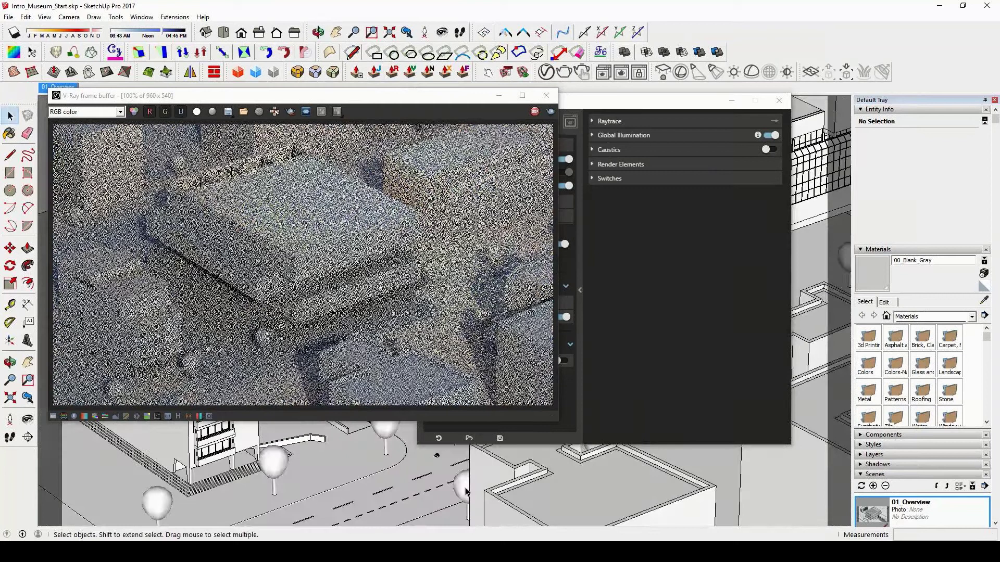
middle_drag(466, 491, 456, 250)
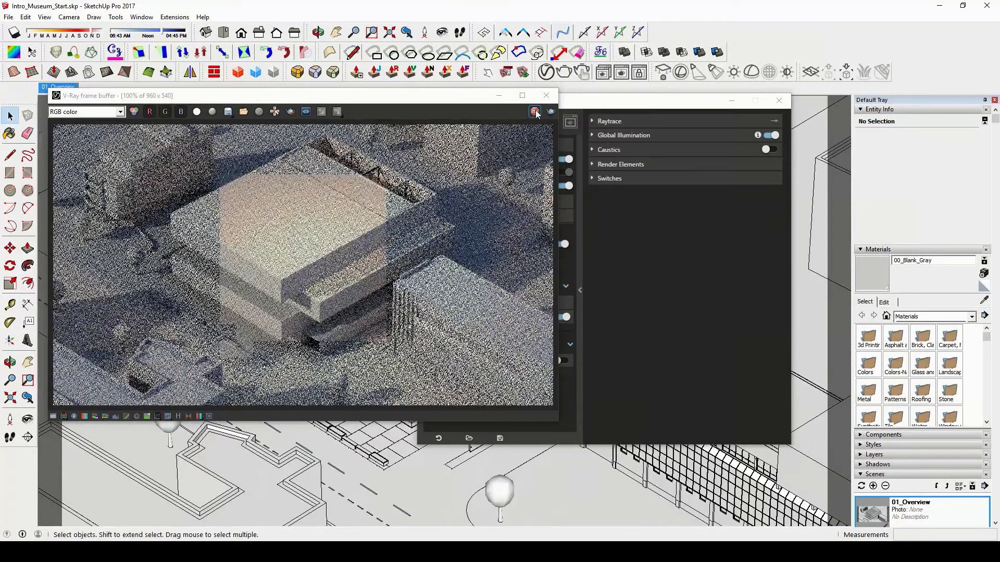
Step: Turn off the Interactive, GPU Acceleration and Progressive render modes, checking the Global Illumination ray methods
click(598, 106)
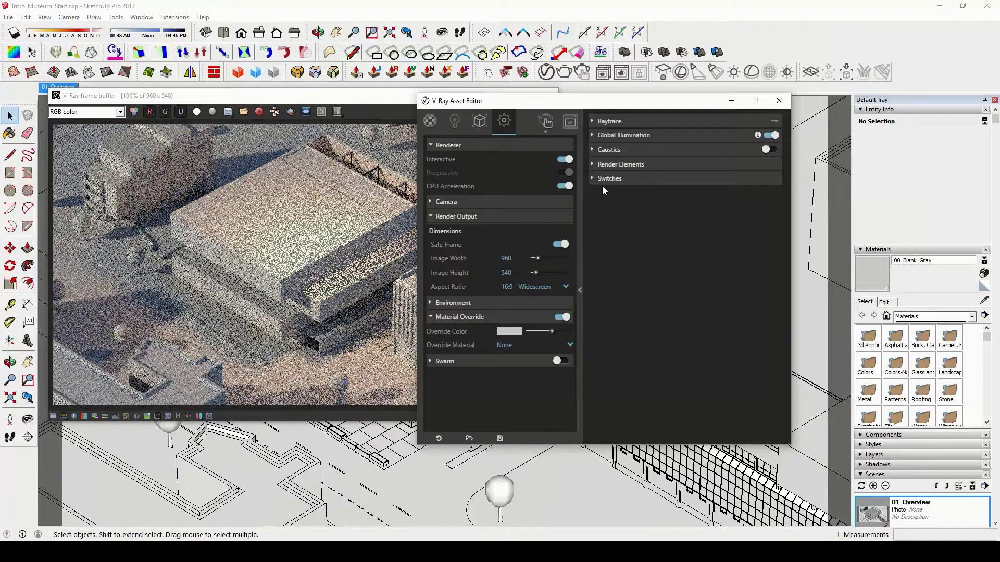
click(561, 160)
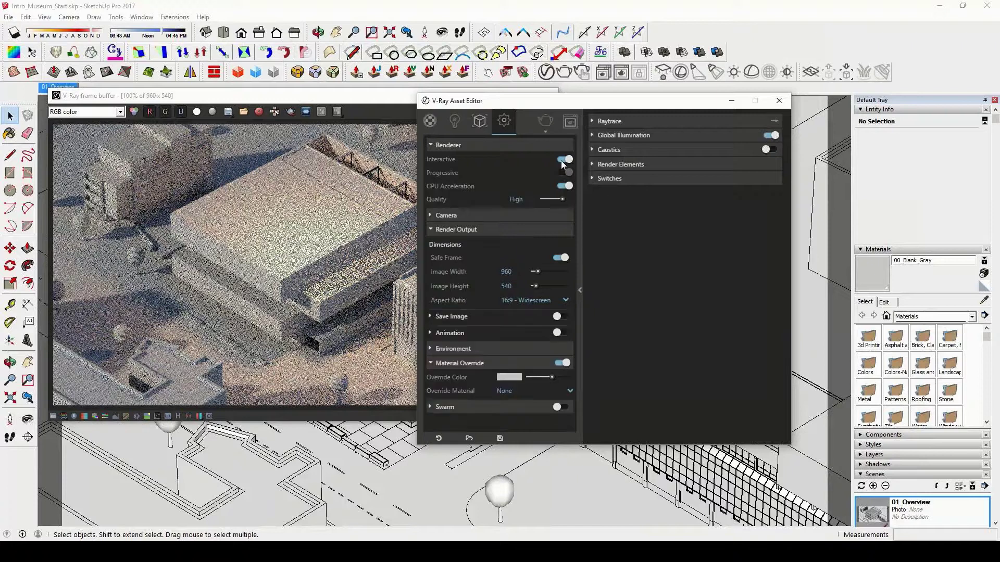
click(563, 186)
click(604, 135)
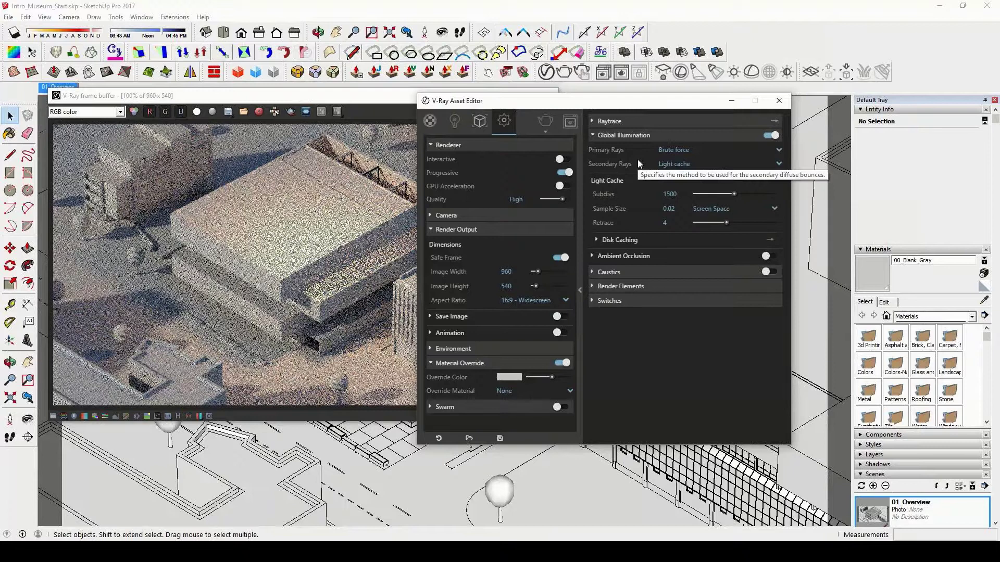
click(593, 136)
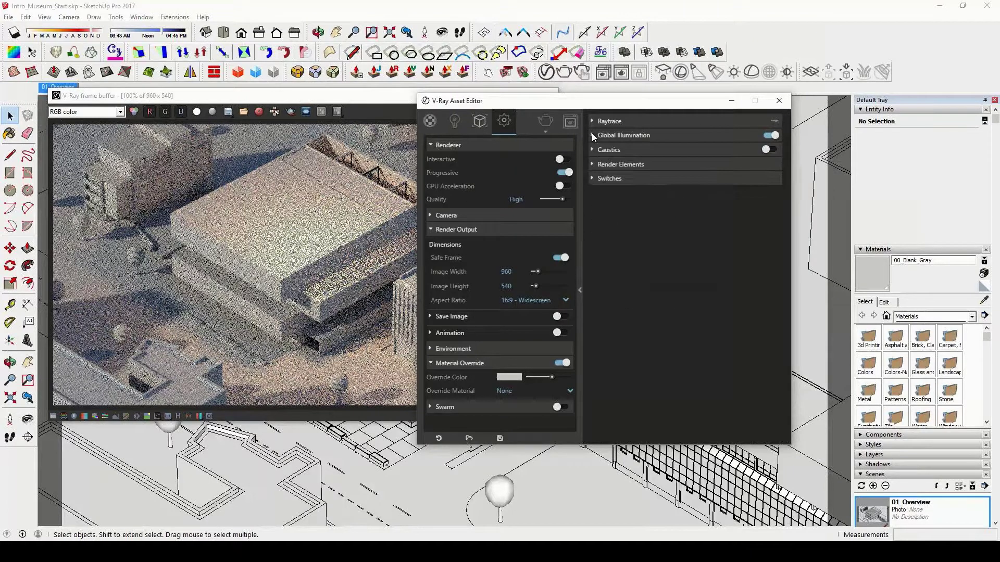
click(565, 173)
Step: Render the scene at Draft quality with Material Override turned off
click(436, 364)
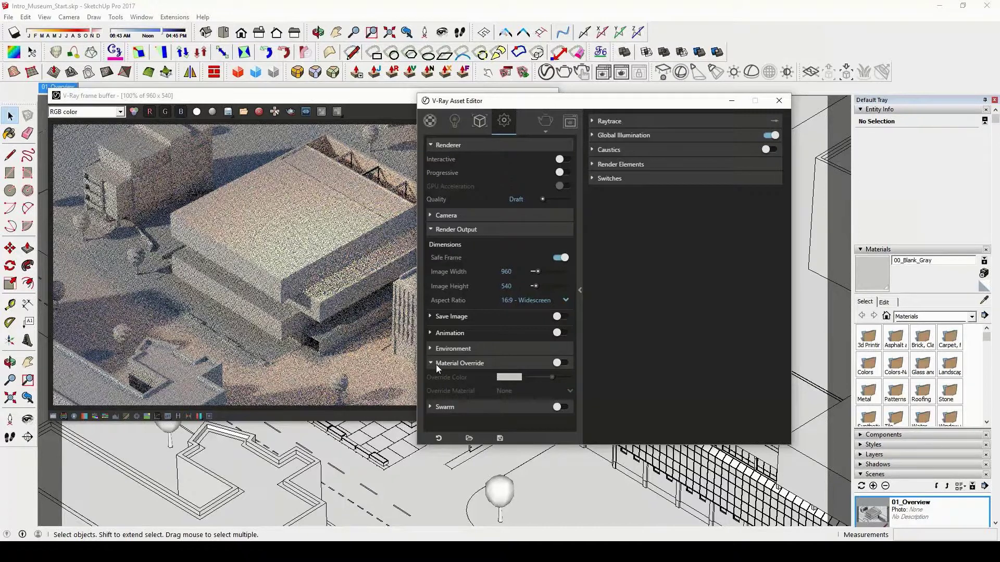
click(436, 364)
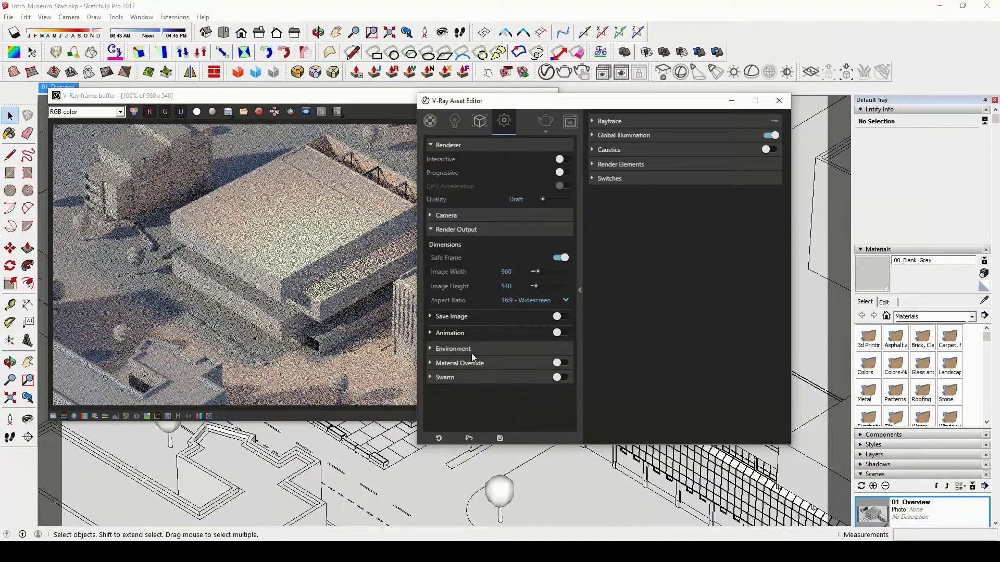
click(546, 122)
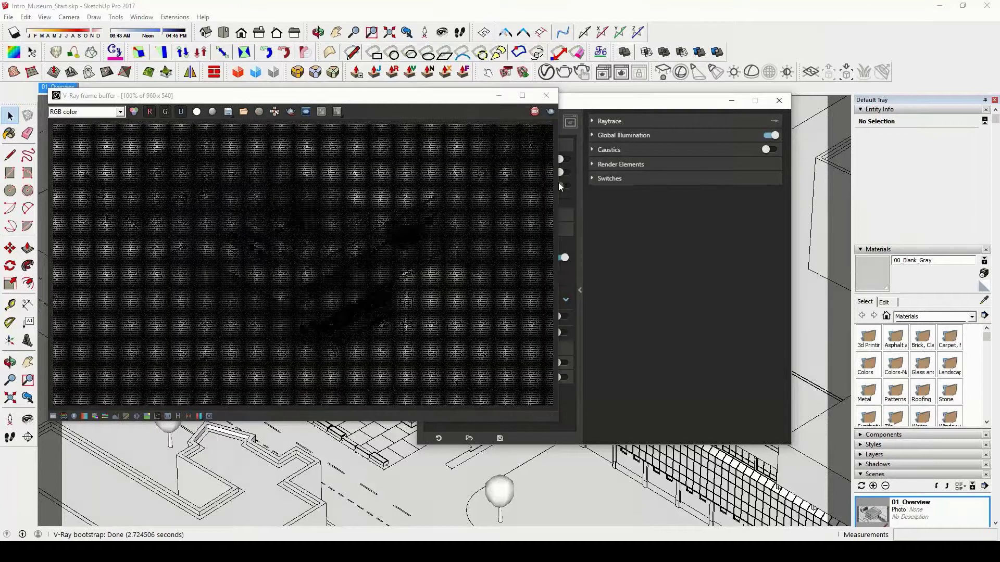
Step: Move the frame buffer aside and examine the advanced Raytrace settings, including the Optimizations parameters
drag(446, 101, 261, 141)
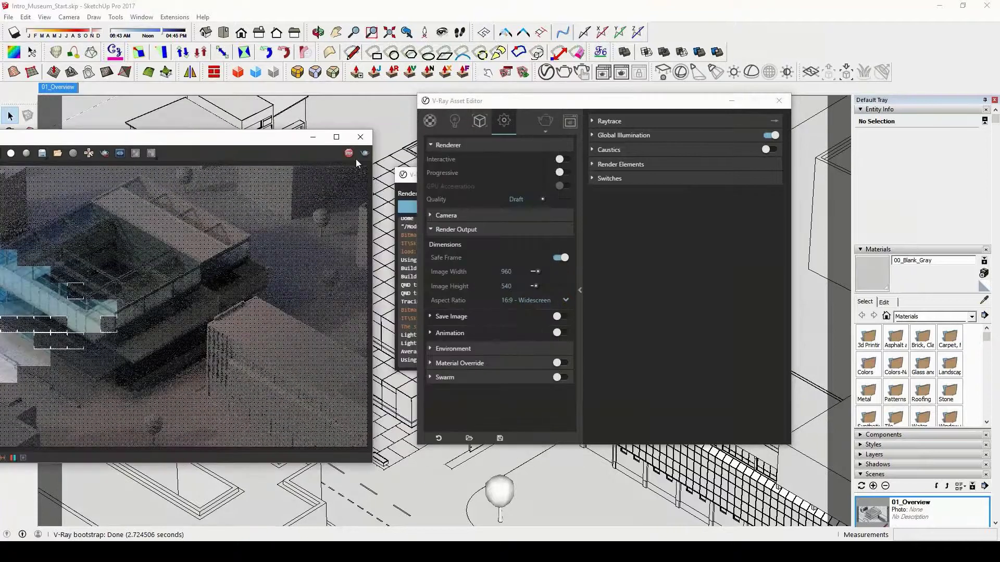
click(594, 120)
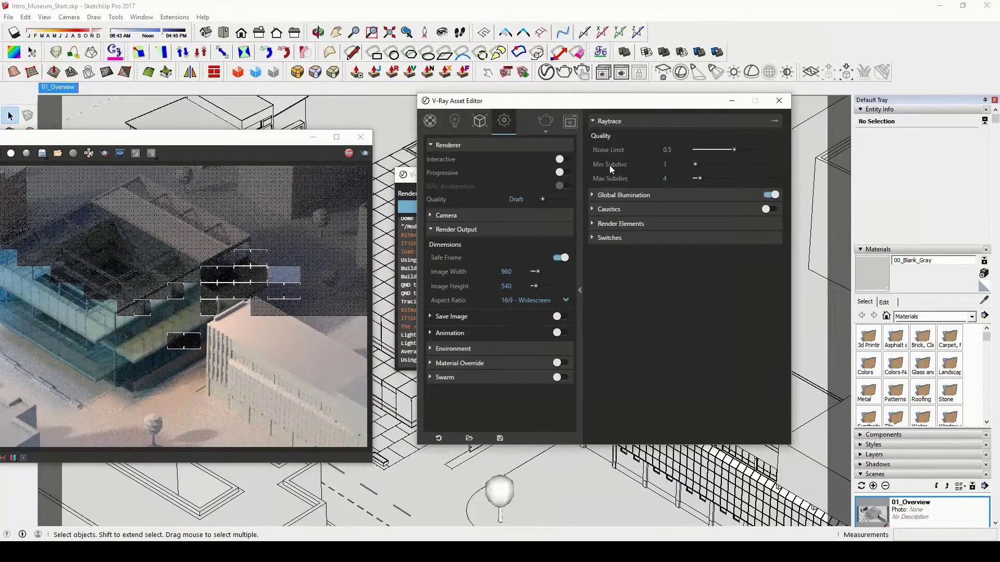
click(774, 121)
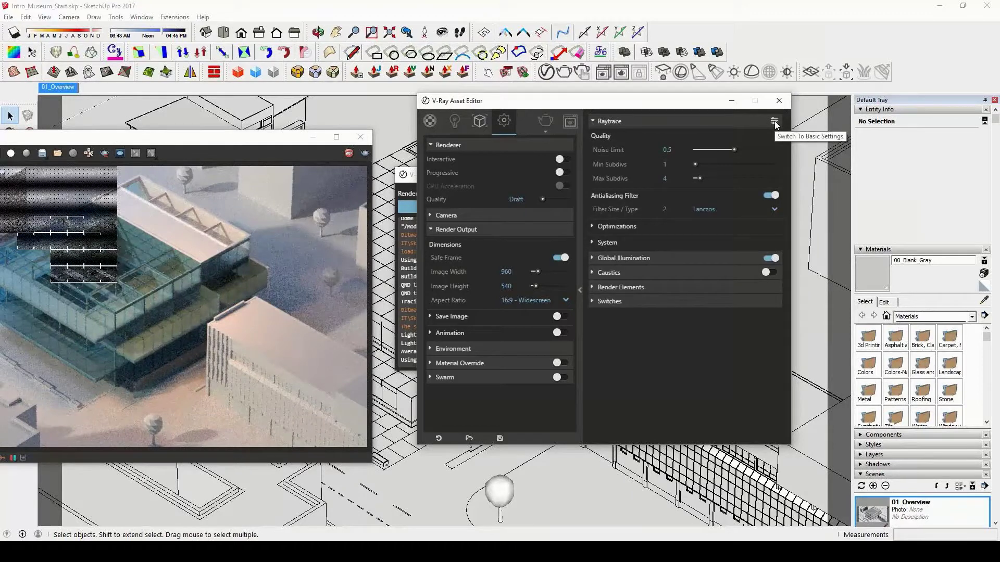
click(594, 227)
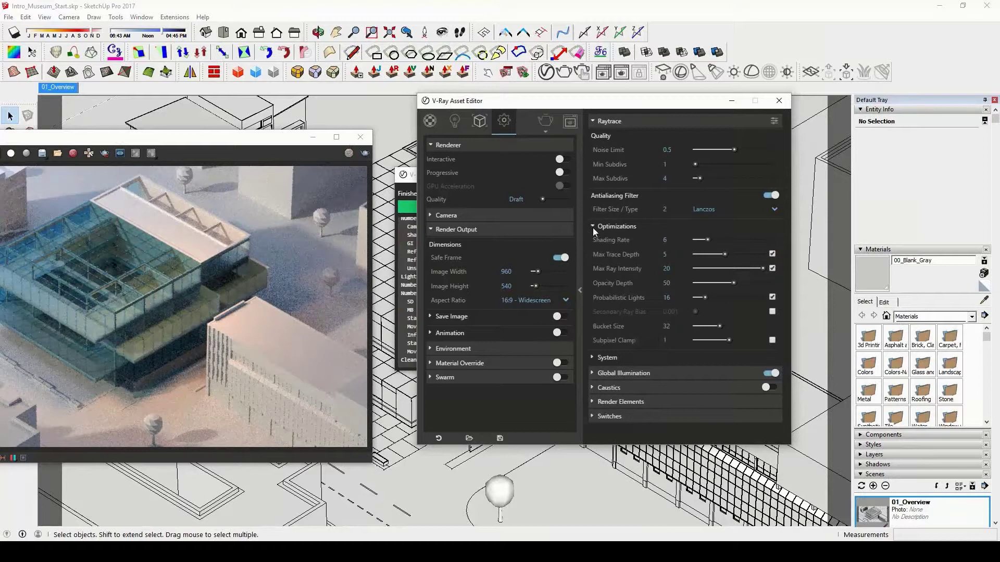
click(592, 227)
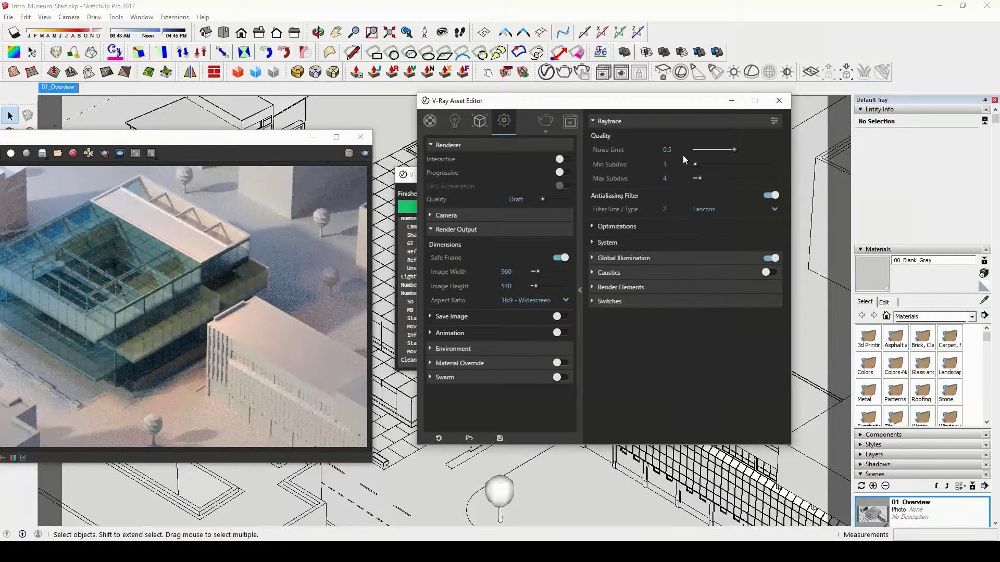
Step: Check the draft render in the frame buffer and set the render quality to High
mouse_move(543, 199)
mouse_down()
mouse_move(567, 201)
mouse_move(542, 203)
mouse_up()
drag(237, 136, 536, 107)
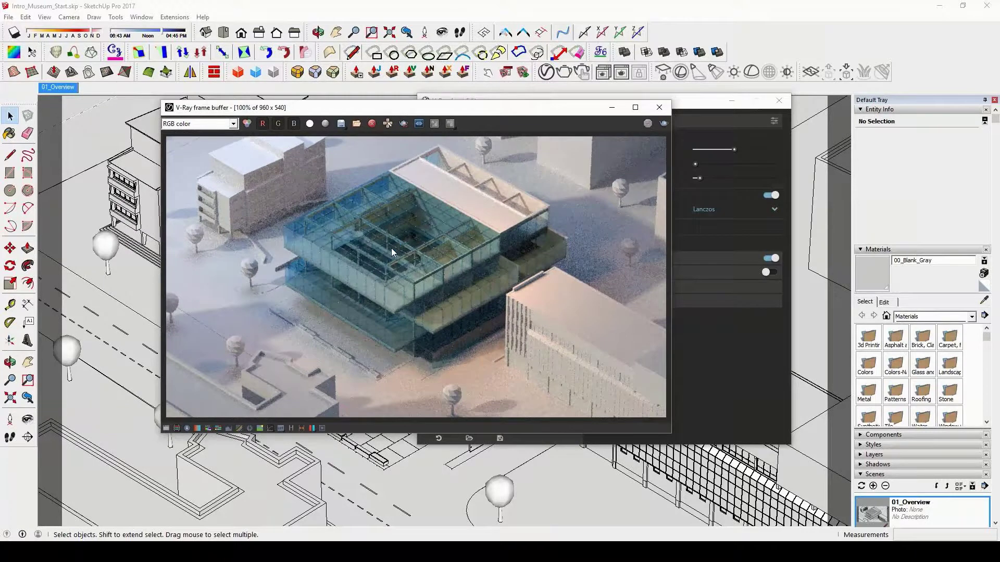
click(698, 123)
drag(544, 205, 565, 204)
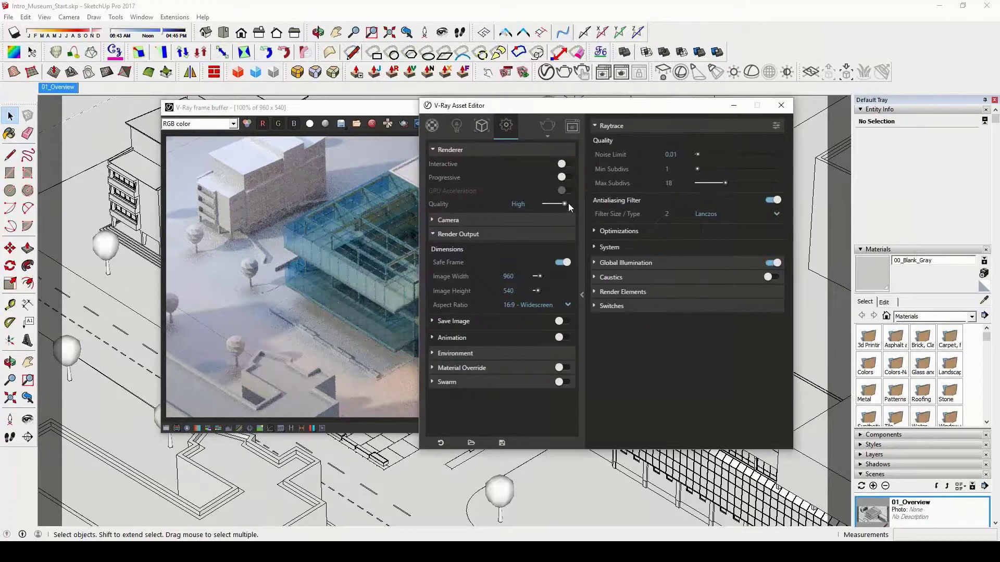
click(569, 205)
click(565, 204)
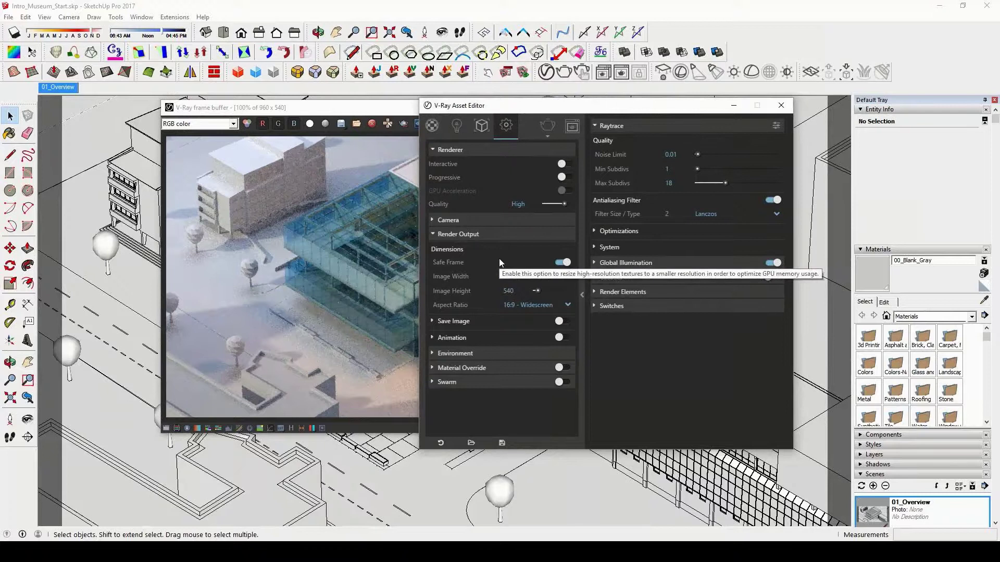
Step: Set the render output dimensions to 1920 x 1080
click(520, 276)
text(1920)
key(Tab)
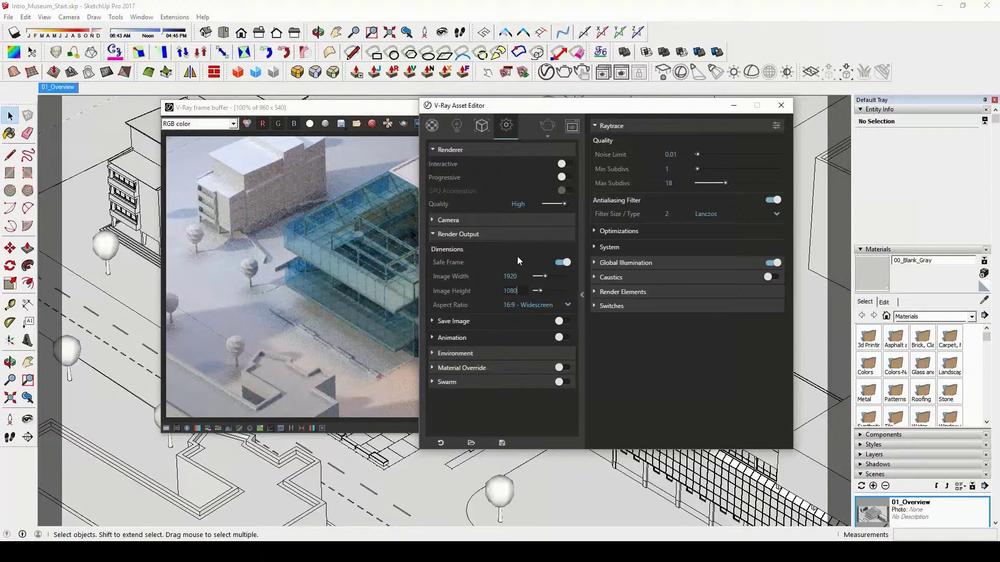
key(Return)
Step: Enable Swarm distributed rendering and start the high-quality production render
click(447, 382)
scroll(499, 396, down, 1)
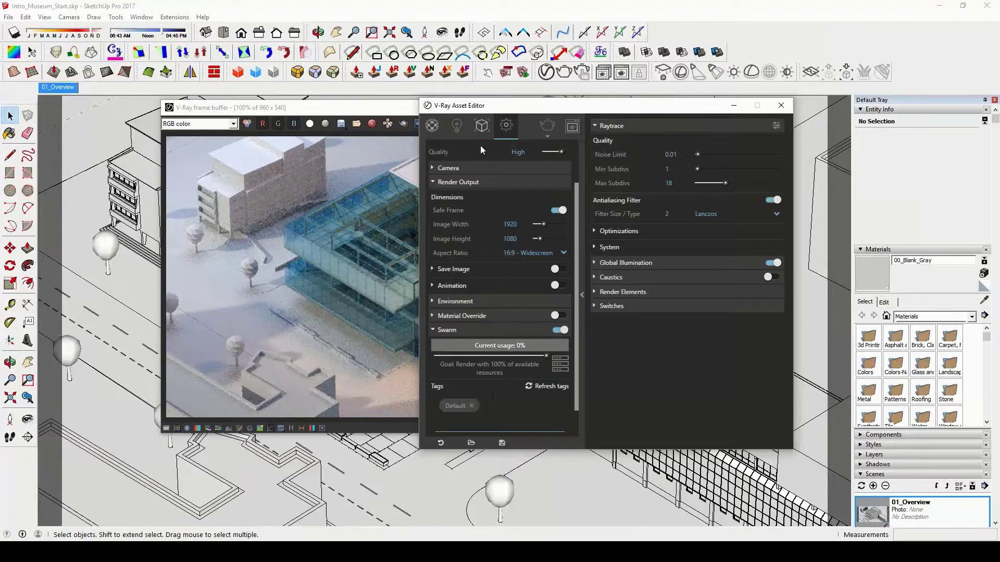
click(551, 127)
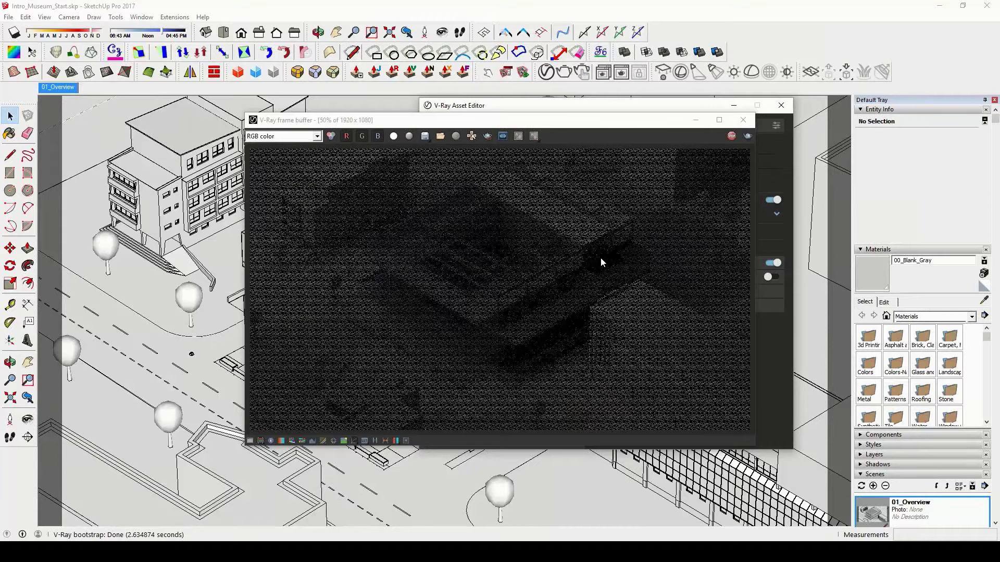
Step: Arrange the frame buffer and the asset editor side by side so the Swarm usage can be monitored
click(566, 123)
drag(566, 123, 336, 85)
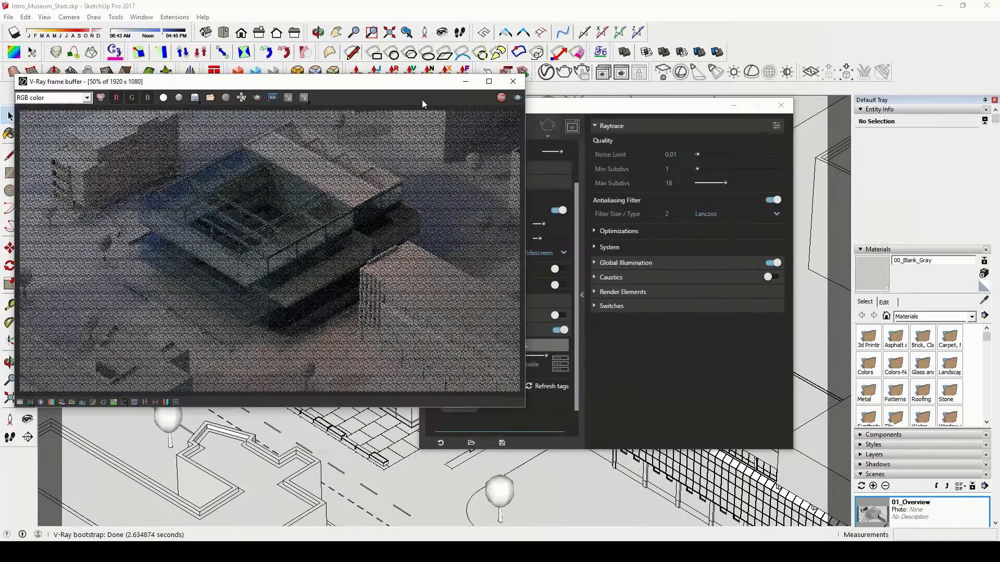
drag(577, 110, 720, 68)
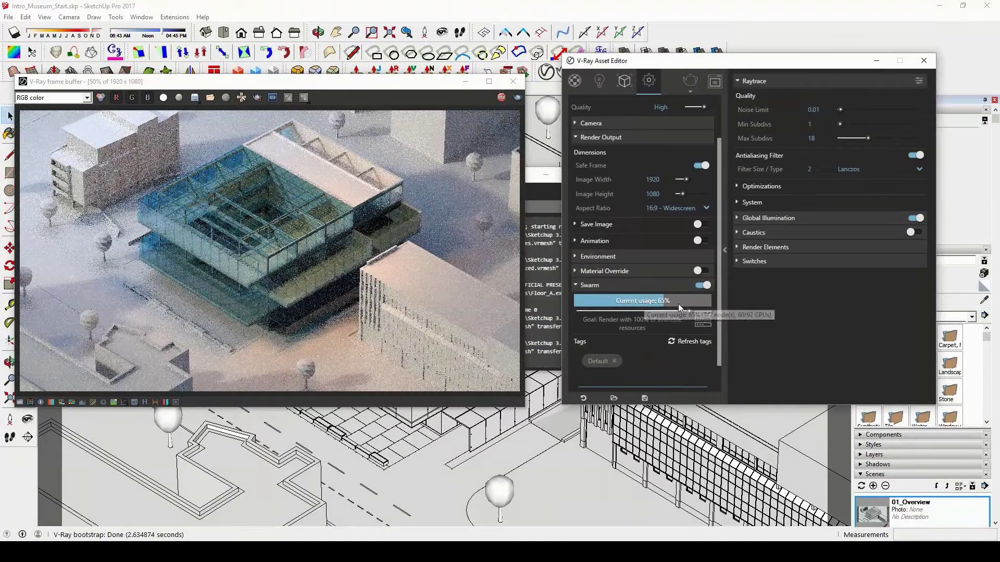
Step: Try the Swarm resource goal at 21% and 58%, and restore it to 100% of available resources
drag(685, 310, 621, 311)
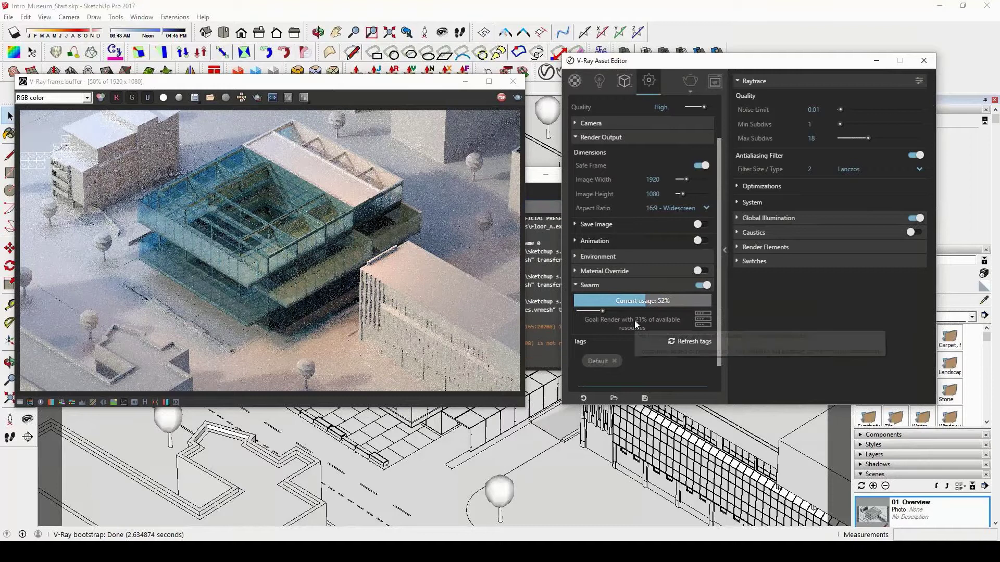
click(669, 312)
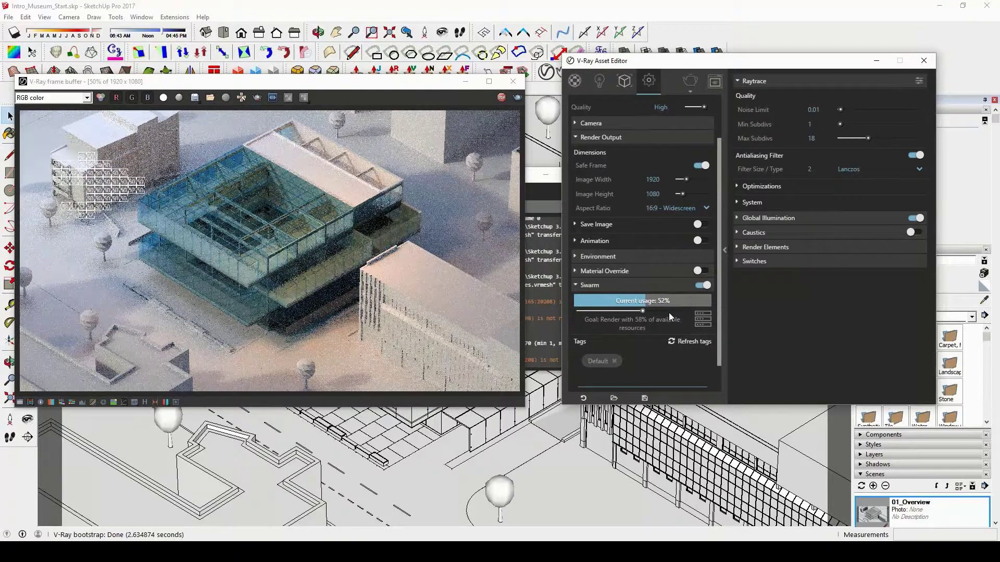
click(668, 311)
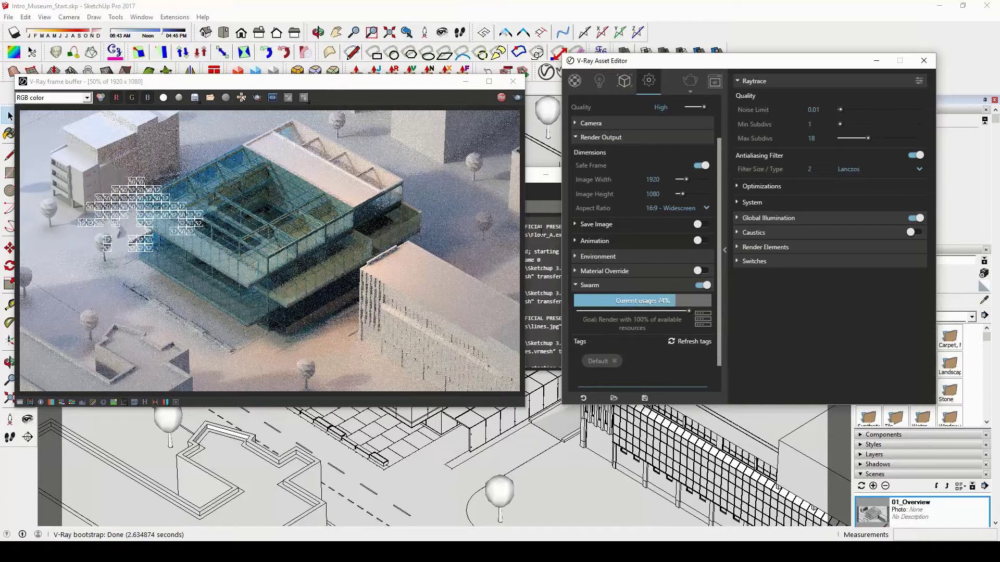
Step: Maximize the frame buffer to examine the progress of the production render
click(489, 82)
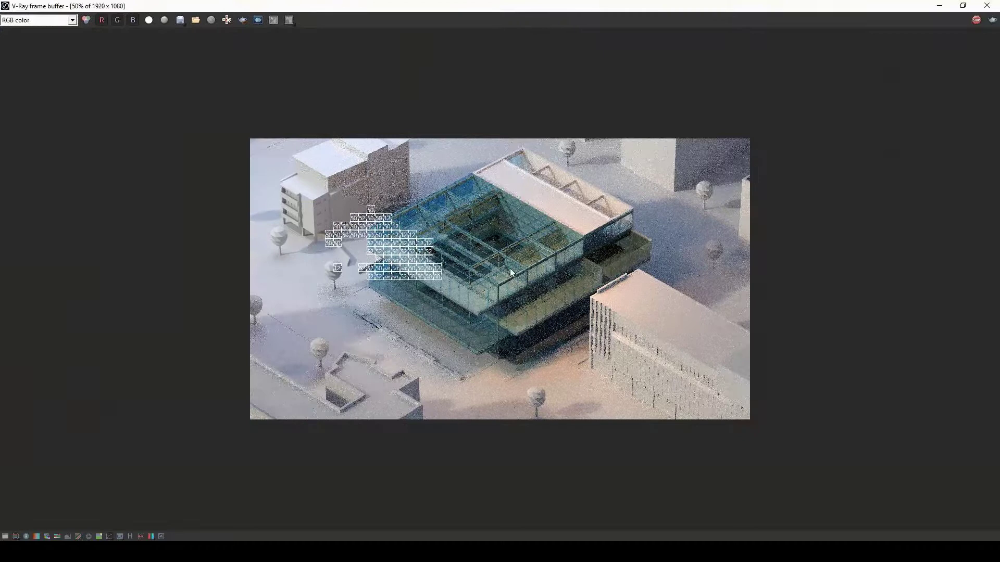
Step: Try the standard camera's exposure value at 15.8 and 11.24, and set it to 14.2
scroll(624, 280, up, 1)
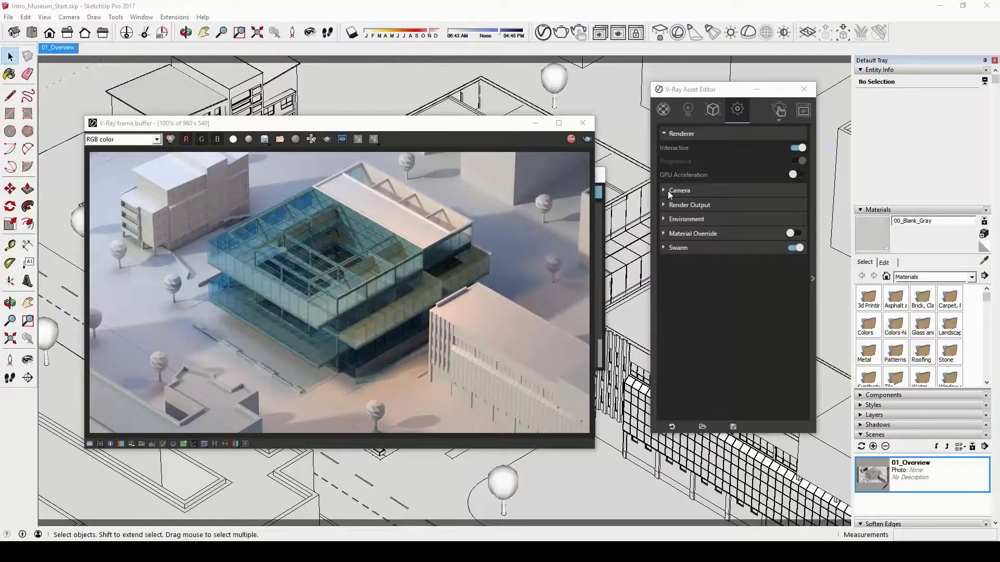
click(667, 190)
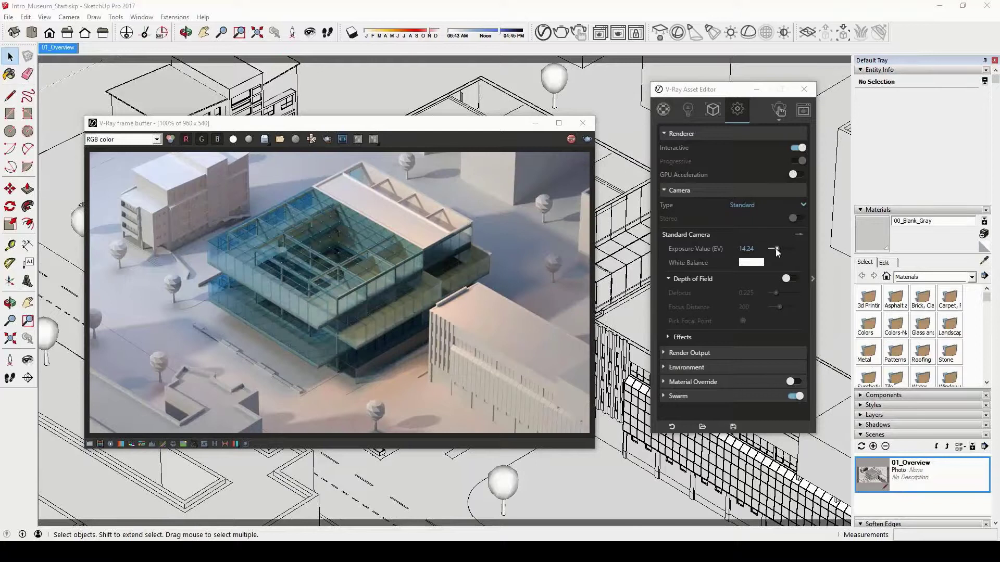
drag(776, 249, 777, 249)
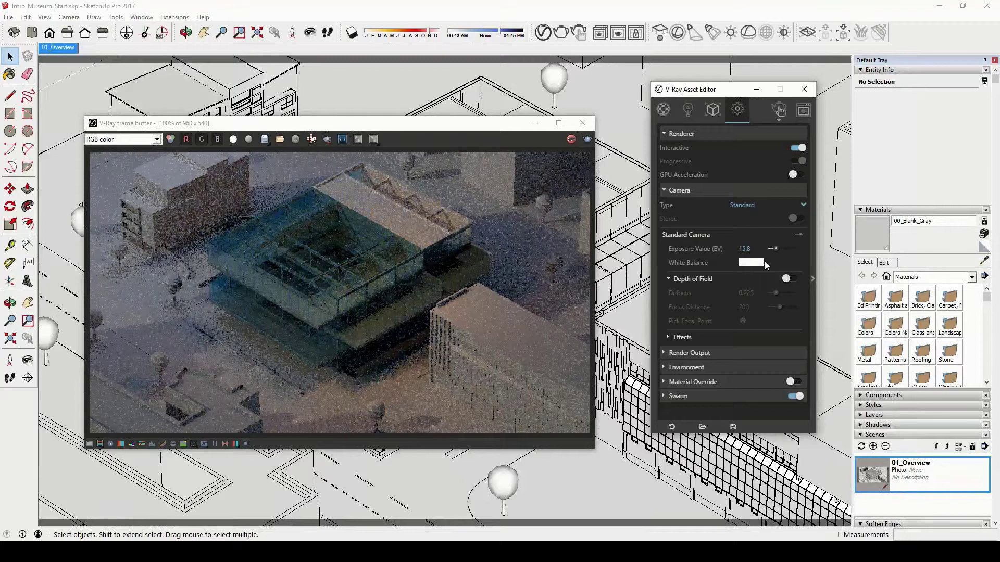
drag(775, 248, 778, 248)
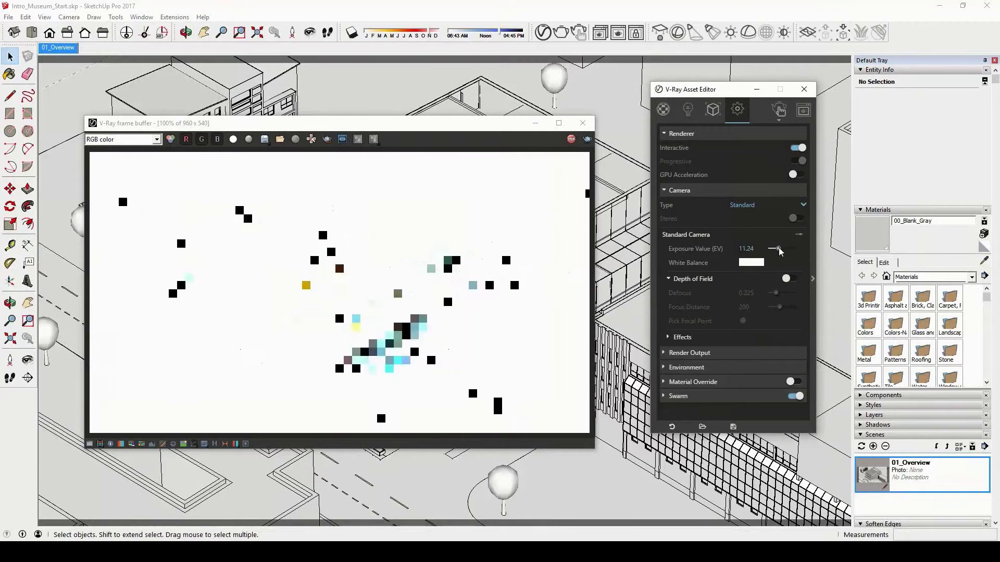
click(759, 250)
text(14.2)
key(Return)
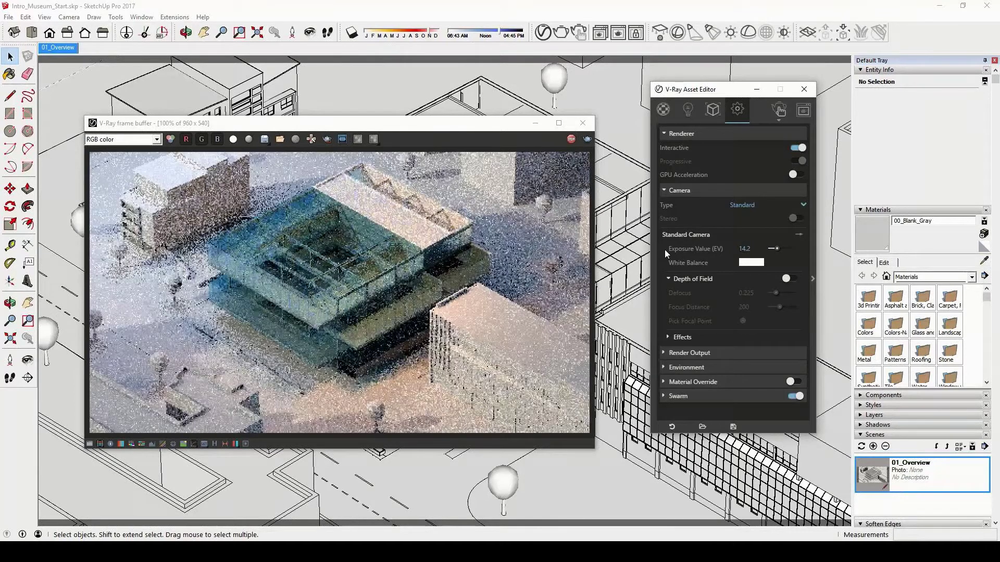
Step: Tint the camera's white balance light blue with RGB 182, 225, 252
click(744, 266)
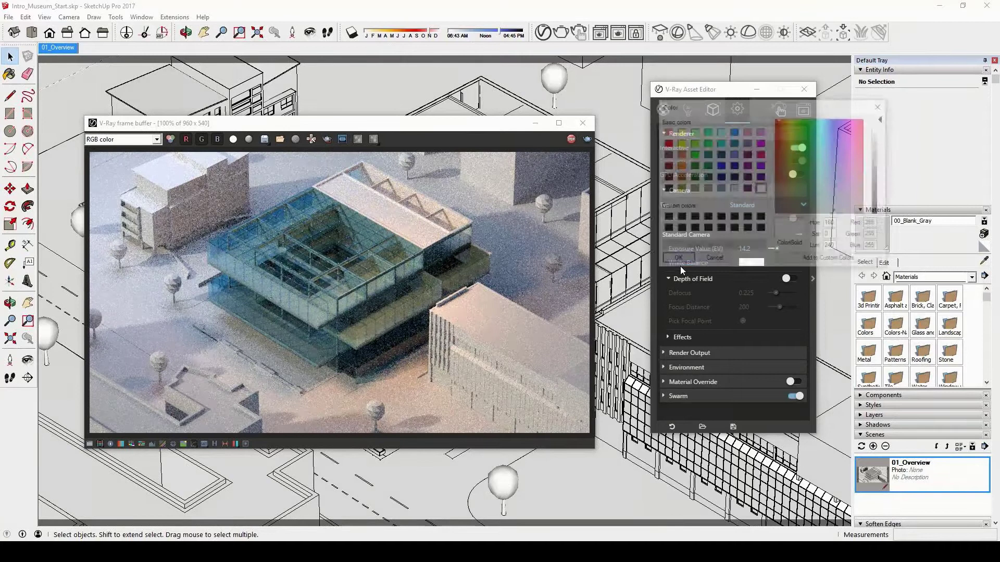
click(824, 123)
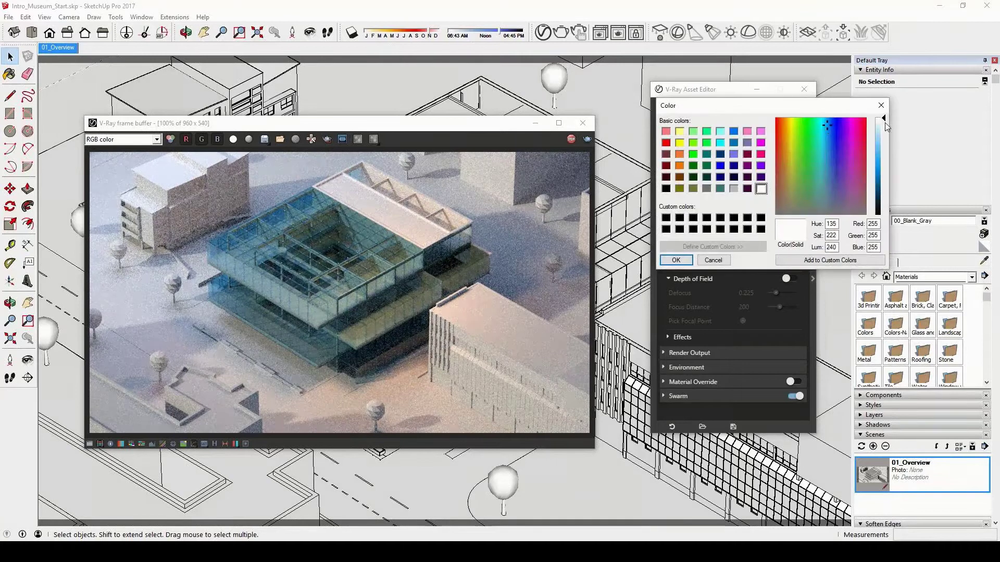
drag(884, 123, 884, 136)
click(676, 260)
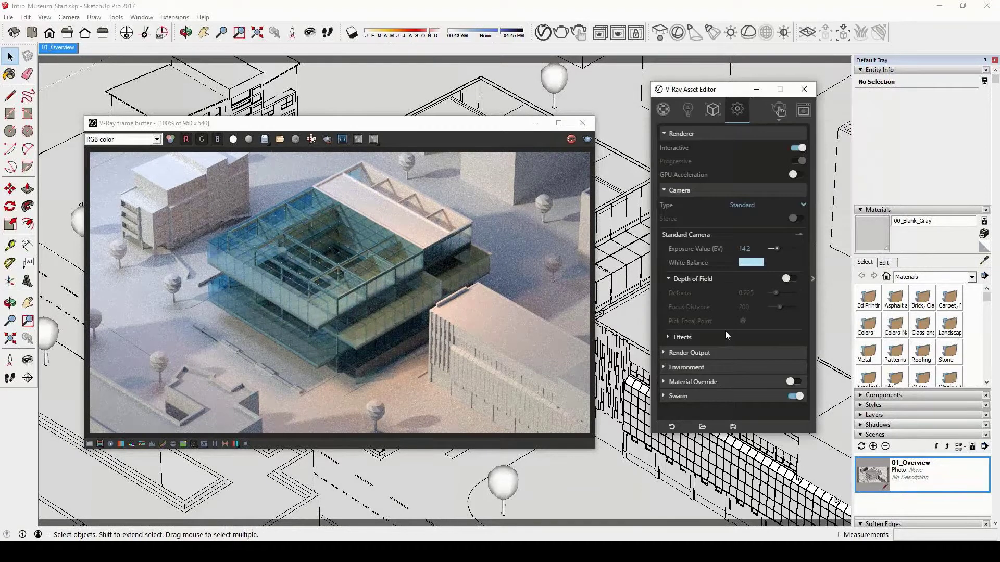
Step: Change the camera's white balance to a pale orange with RGB 252, 230, 182
click(750, 264)
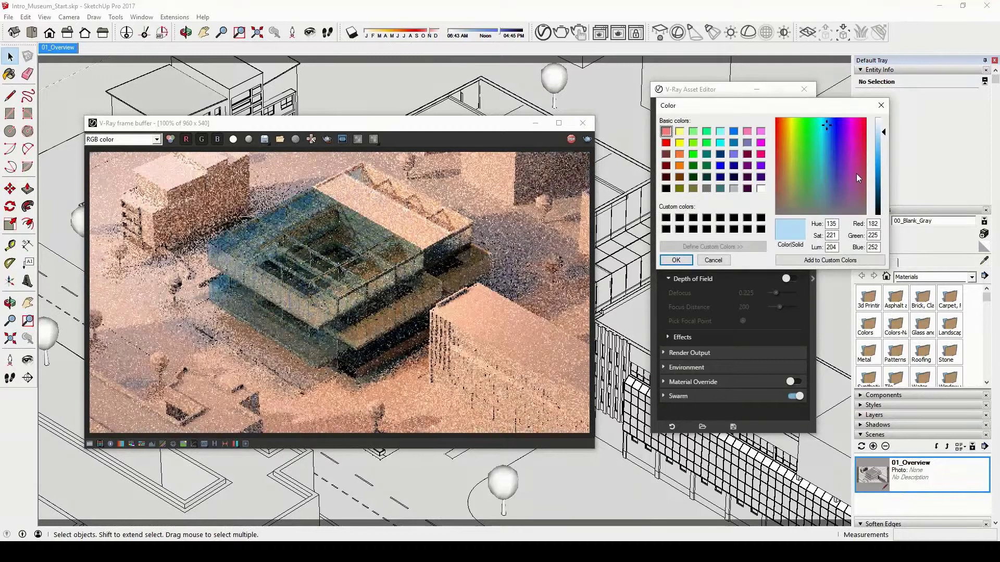
click(785, 126)
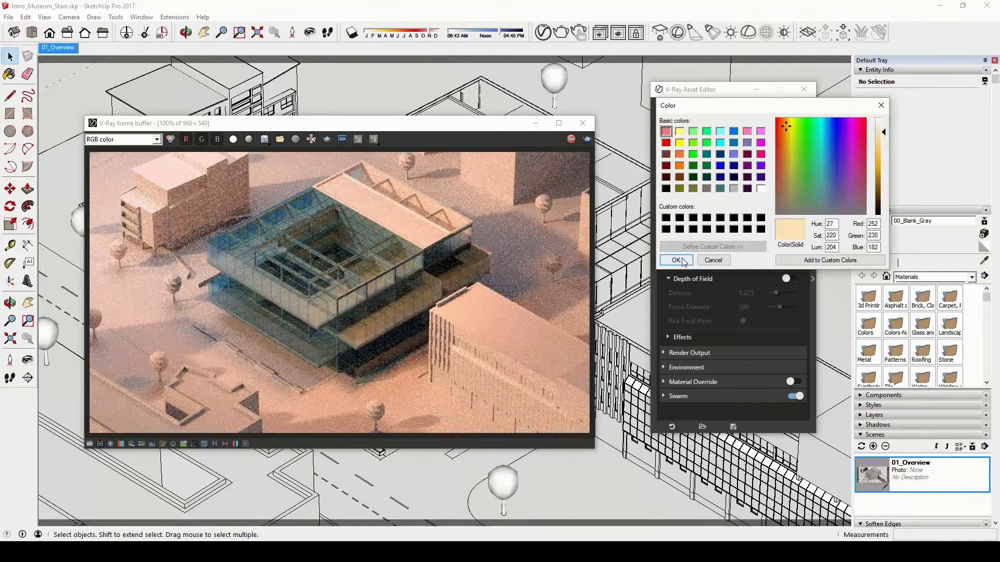
click(677, 261)
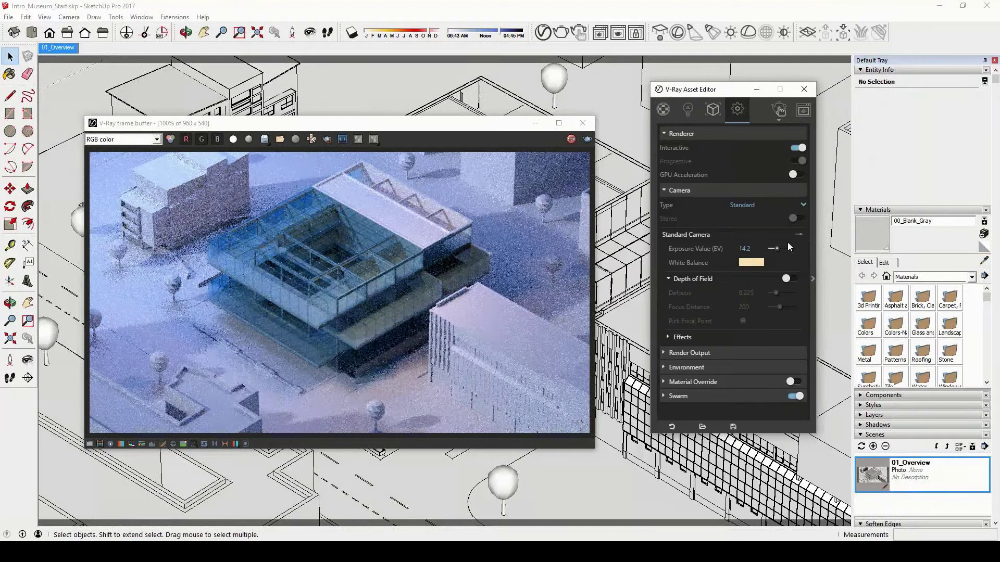
Step: Reset the camera's white balance to pure white
click(762, 264)
click(761, 188)
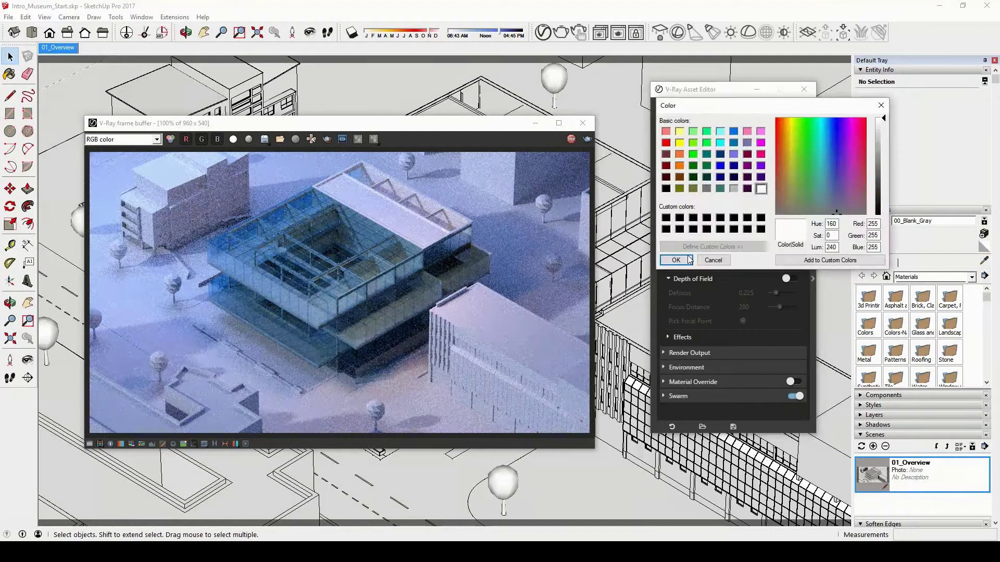
click(676, 260)
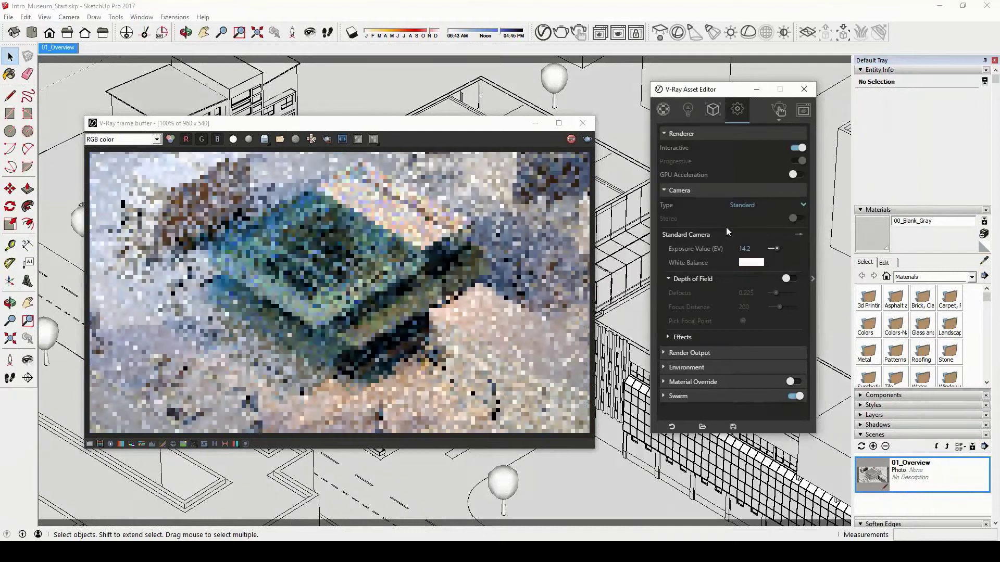
Step: Examine the advanced camera exposure settings for film sensitivity, aperture and shutter speed, and return to the basic exposure view
click(798, 235)
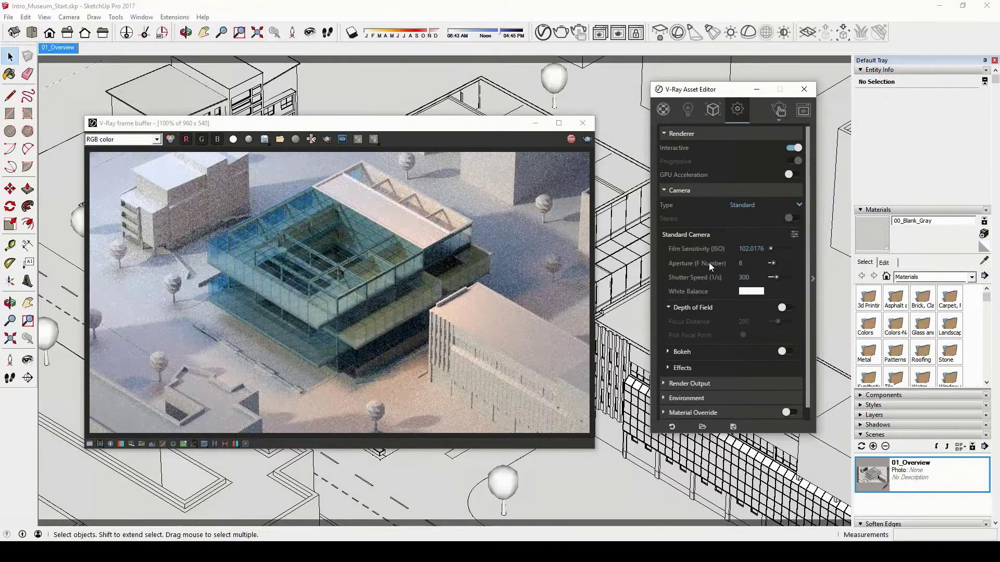
click(793, 235)
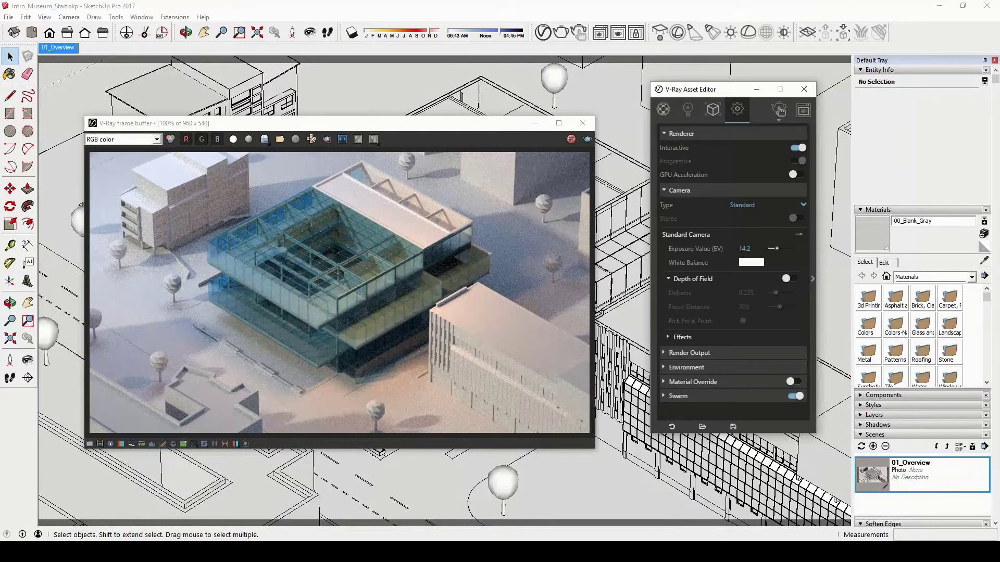
Step: Enable depth of field, try a strong defocus of about 0.46, and reduce it to 0.184
click(787, 278)
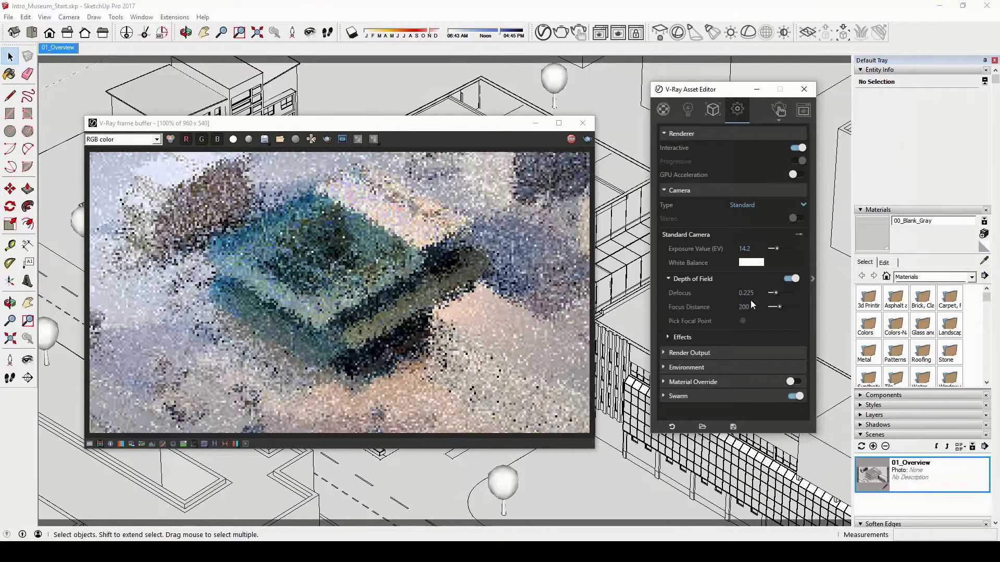
drag(769, 294, 780, 294)
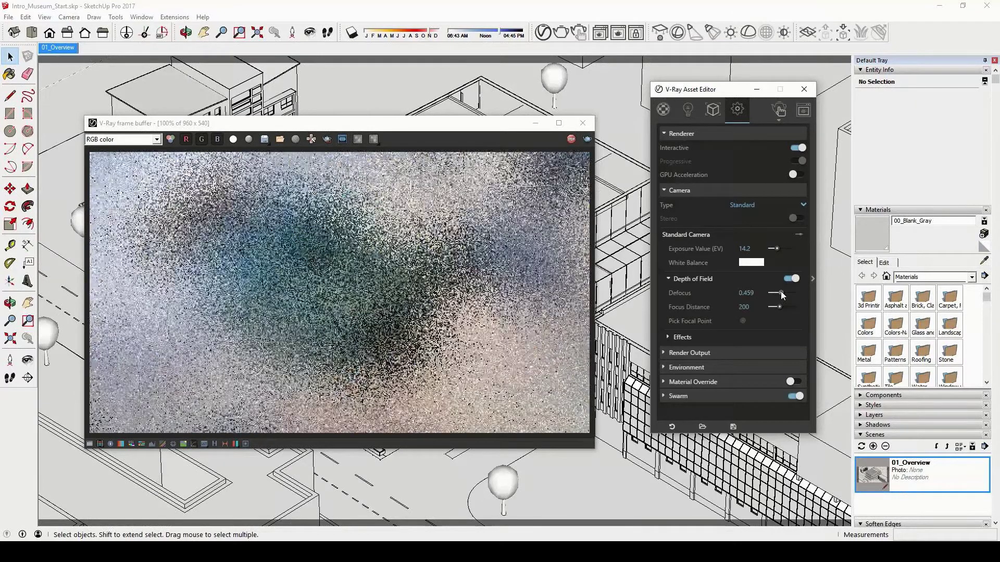
click(779, 292)
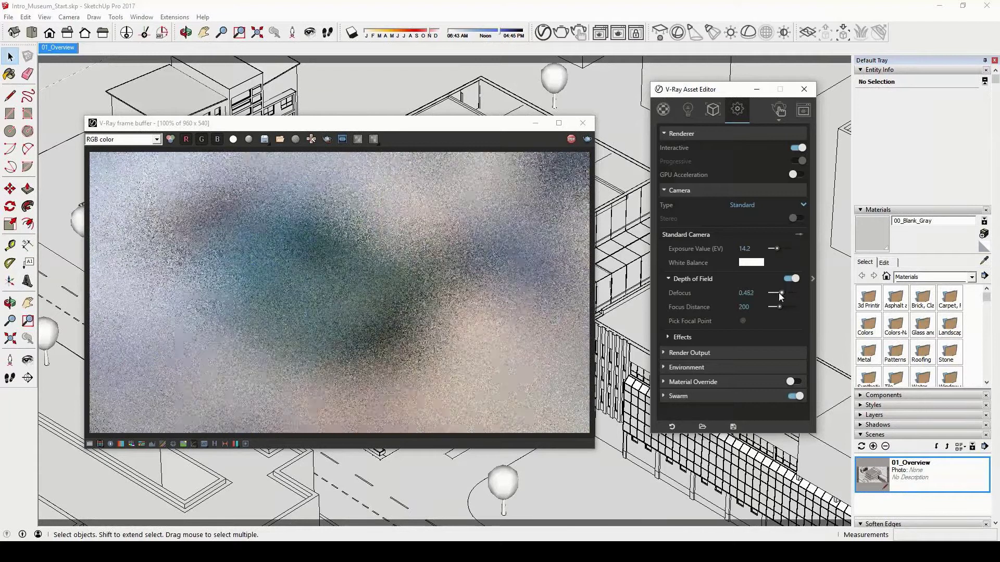
drag(780, 294, 773, 293)
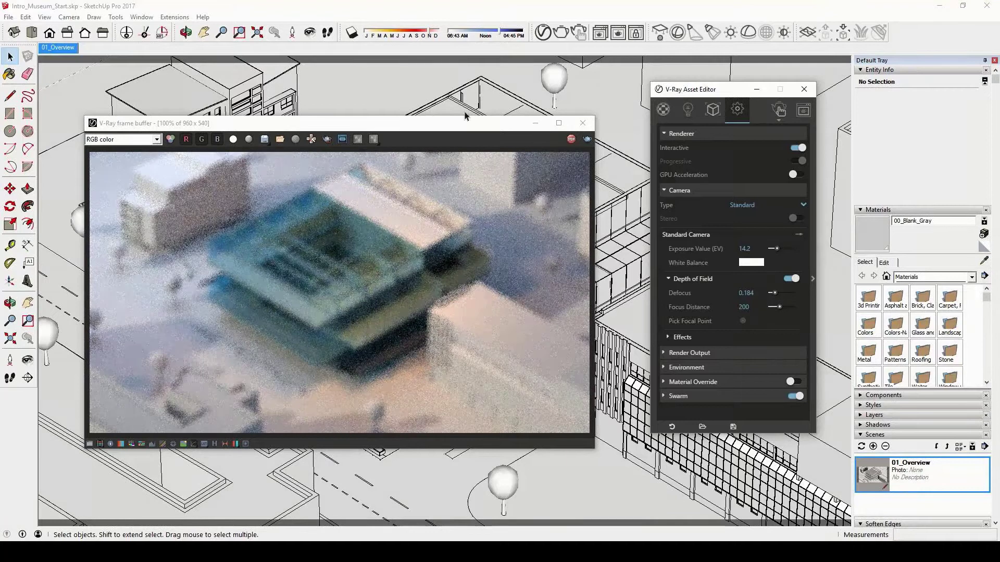
Step: Uncover the model and pick the near corner of the museum's upper volume as the focal point
drag(465, 116, 129, 101)
click(742, 321)
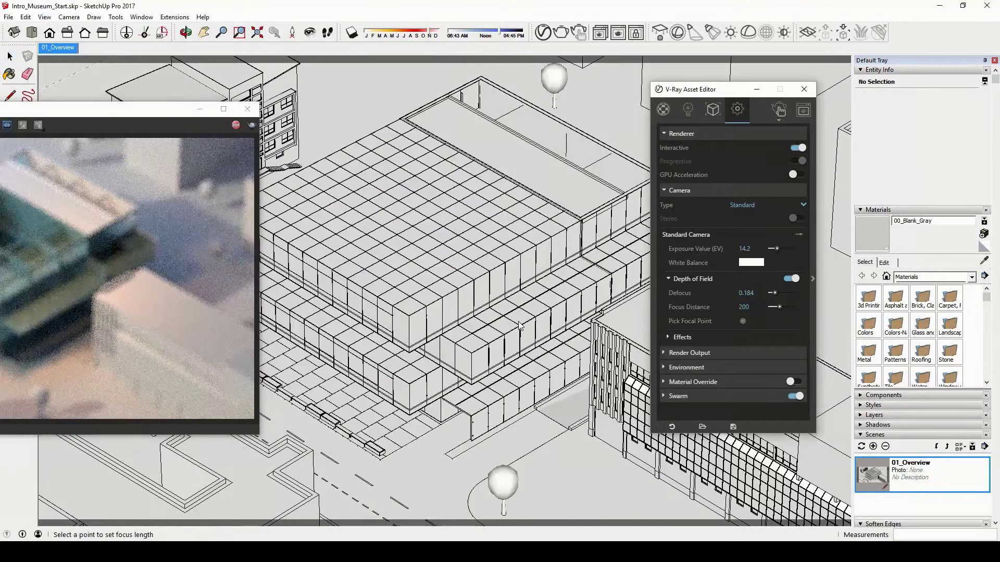
click(411, 319)
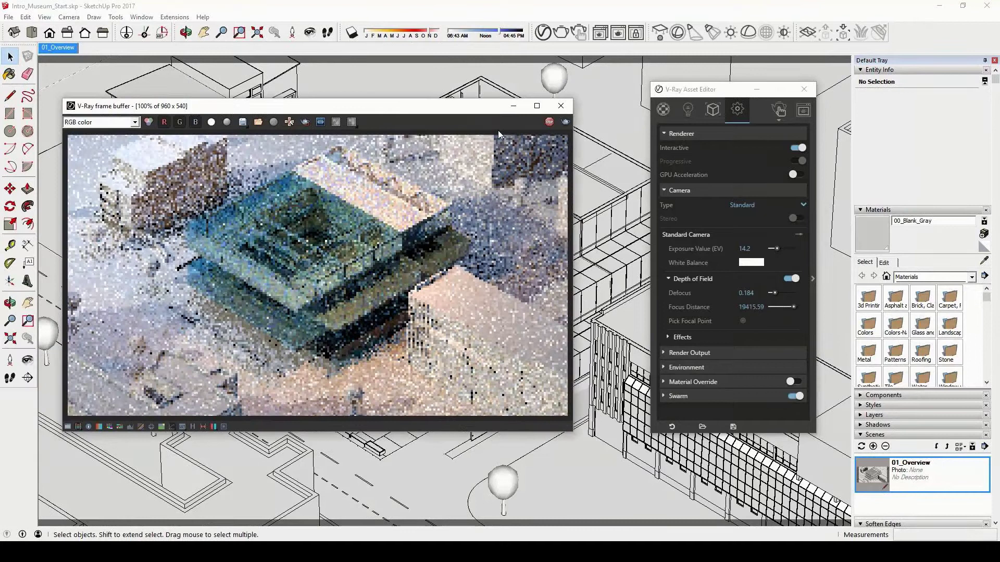
Step: Raise the defocus to 1 and turn depth of field off
drag(774, 293, 794, 293)
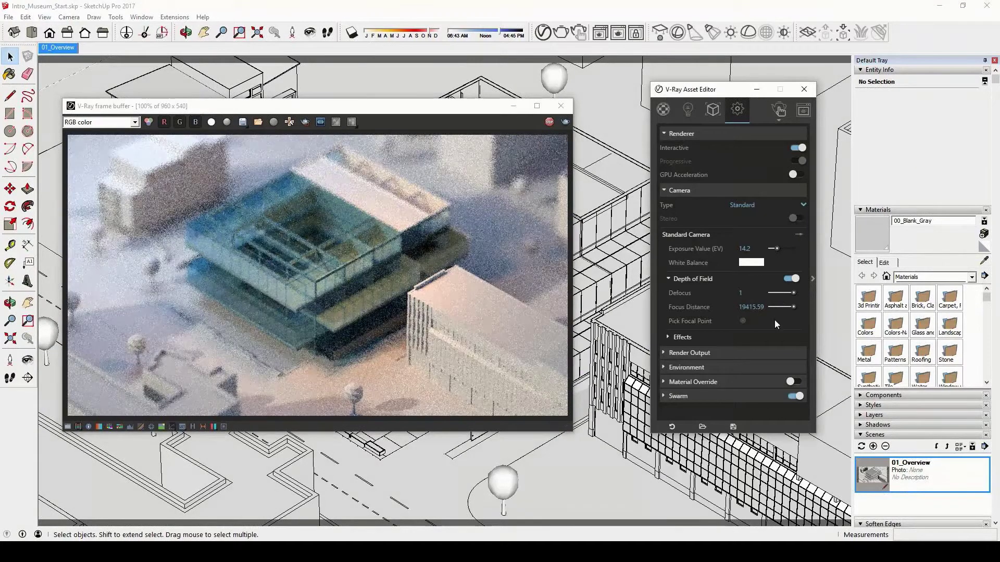
click(791, 280)
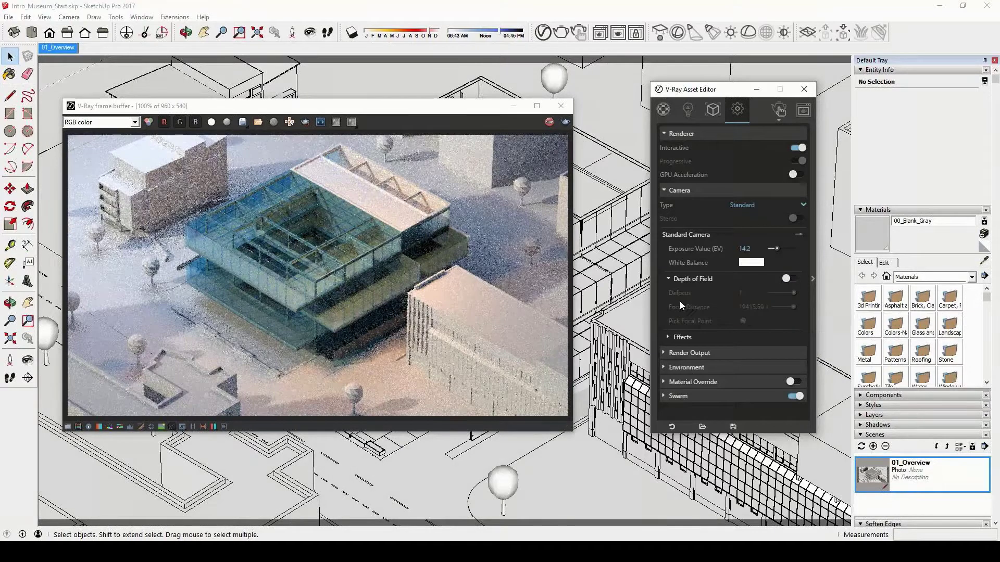
Step: Examine the camera's vignetting and vertical tilt effect settings
click(669, 337)
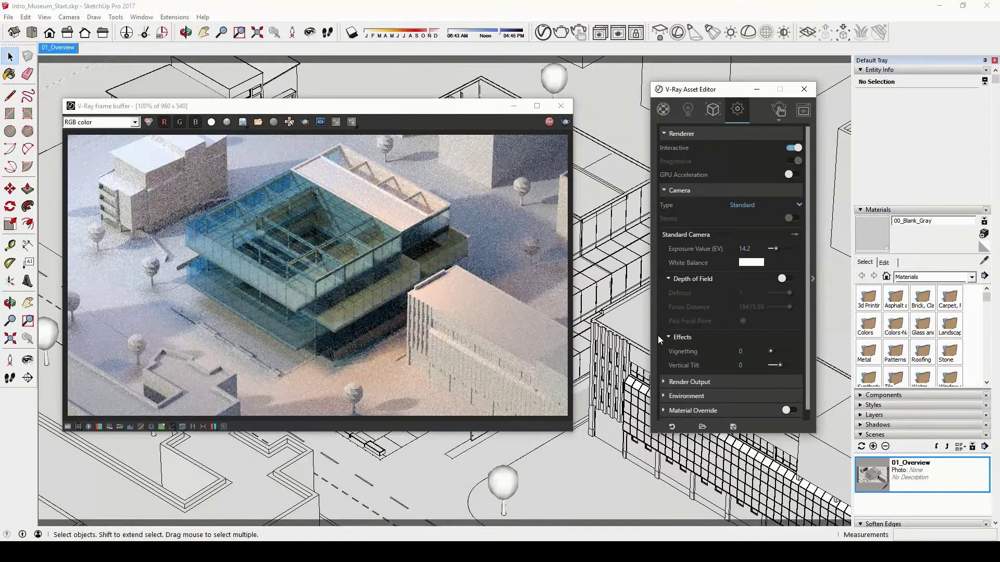
click(669, 337)
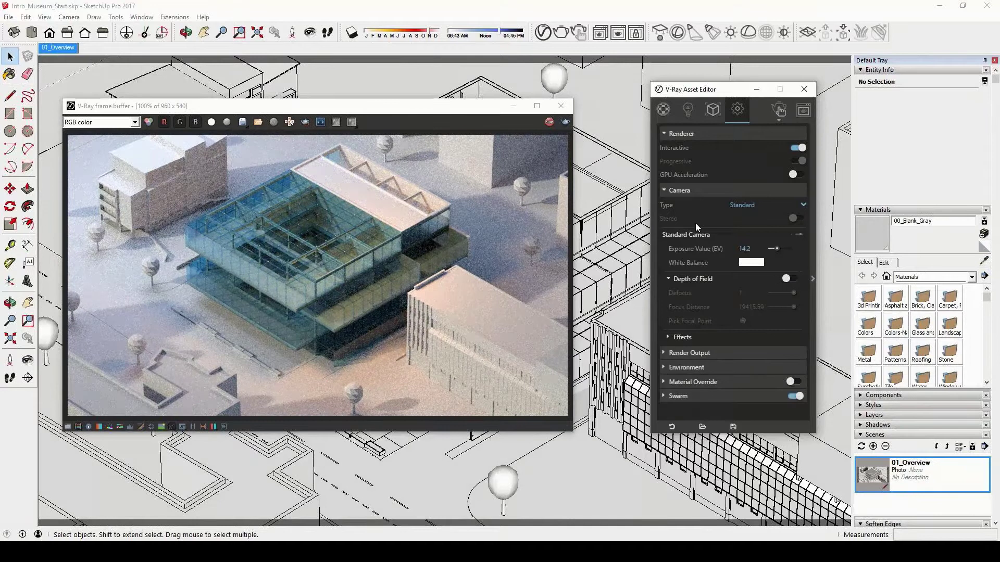
Step: Stop the interactive render, set the camera type to VR Spherical Panorama, and disable interactive rendering
click(548, 123)
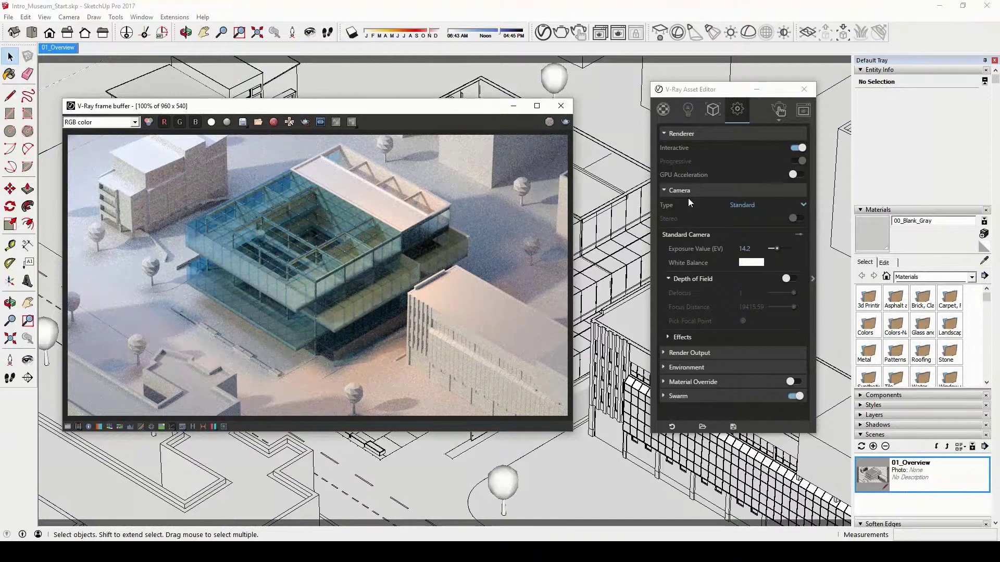
click(803, 205)
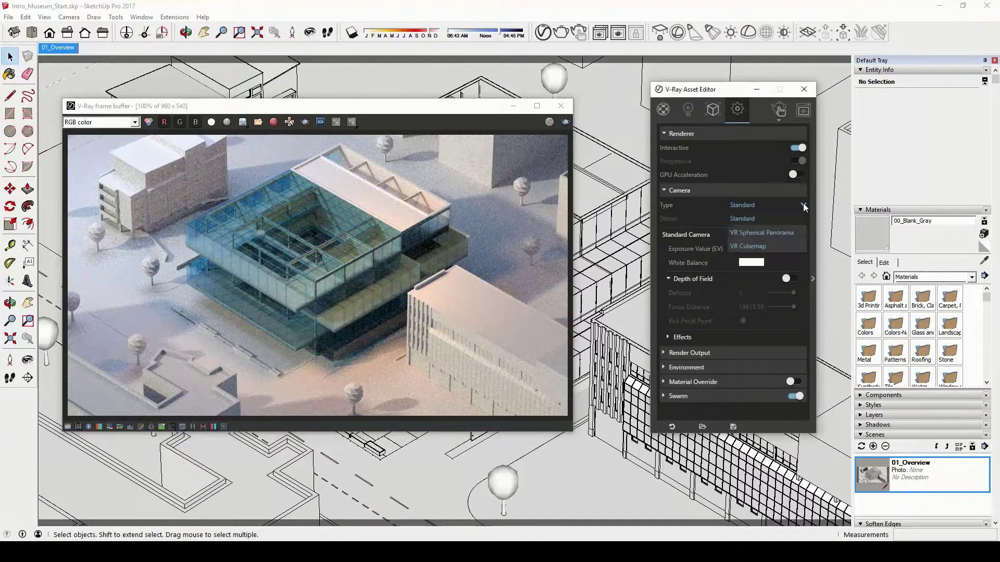
click(755, 232)
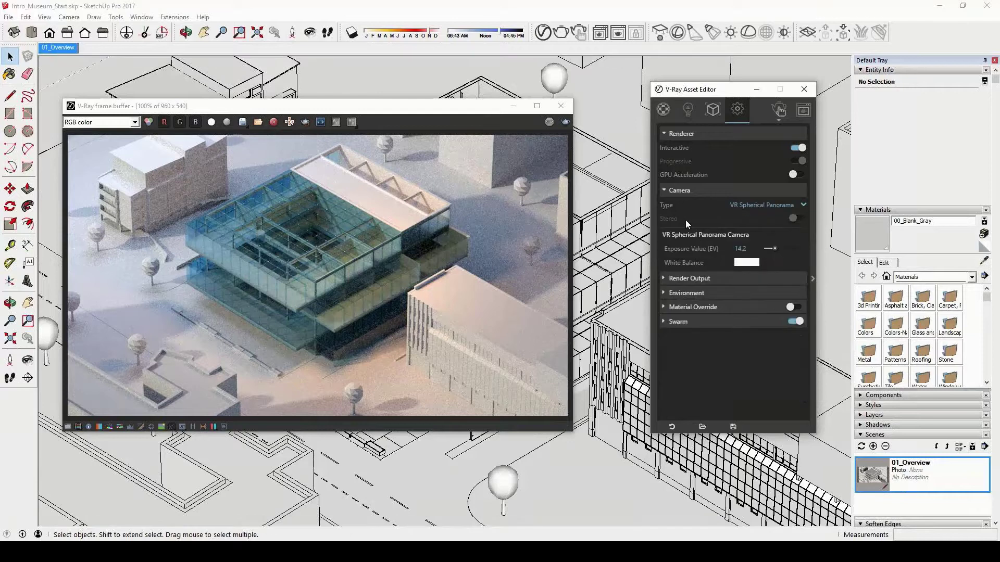
click(797, 147)
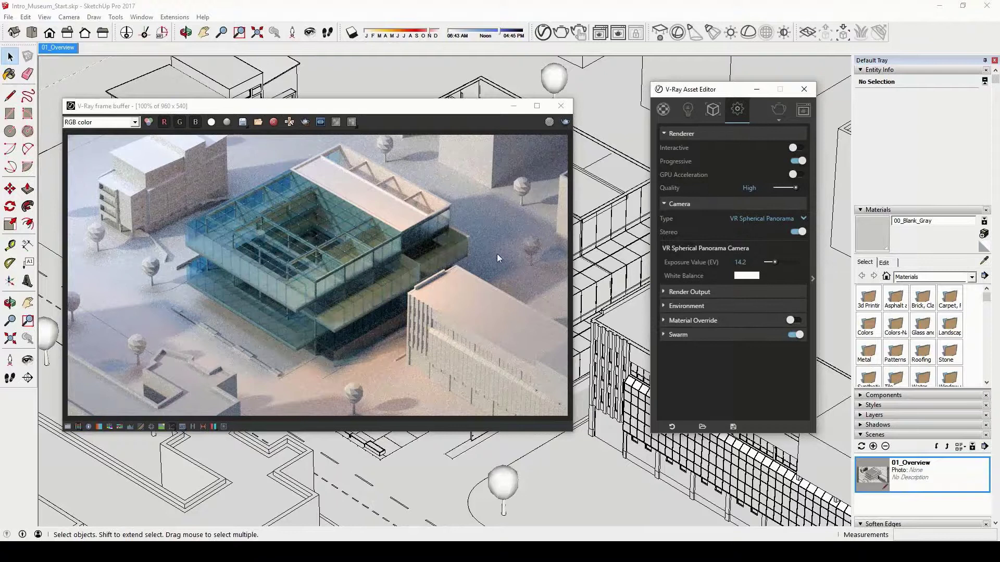
Step: Return to the model window and widen the view's field of view to about 26.43 degrees
click(440, 110)
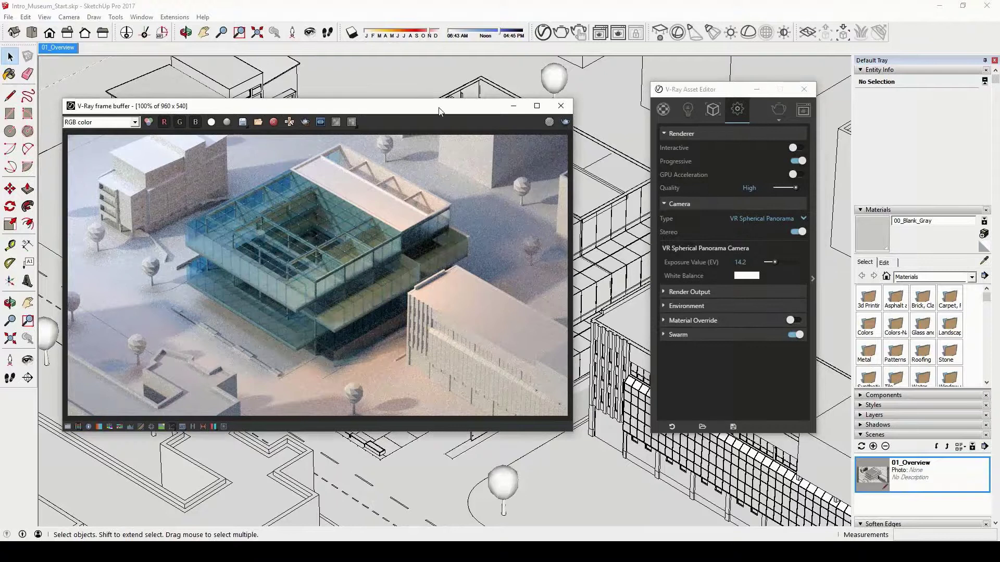
click(120, 11)
click(69, 17)
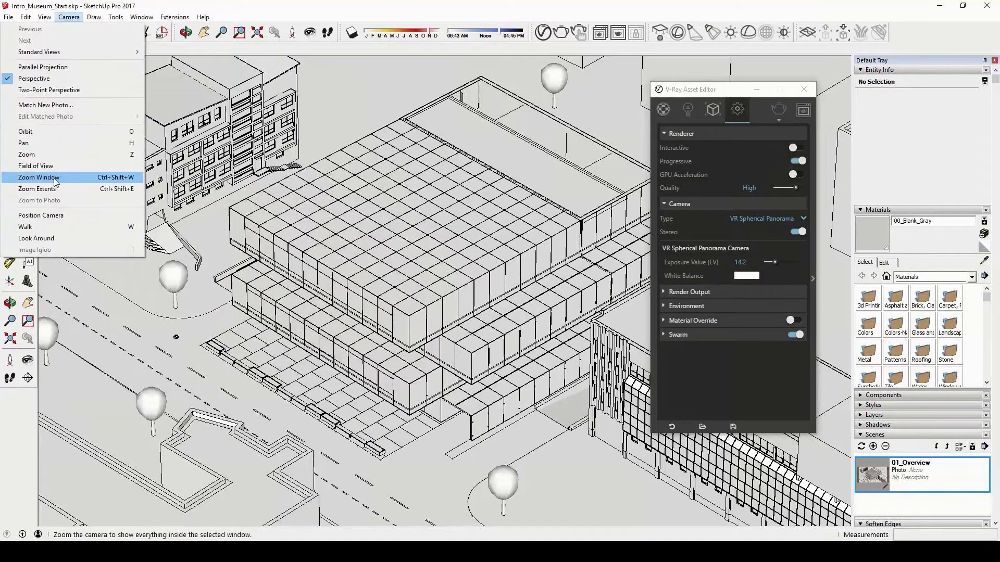
click(50, 165)
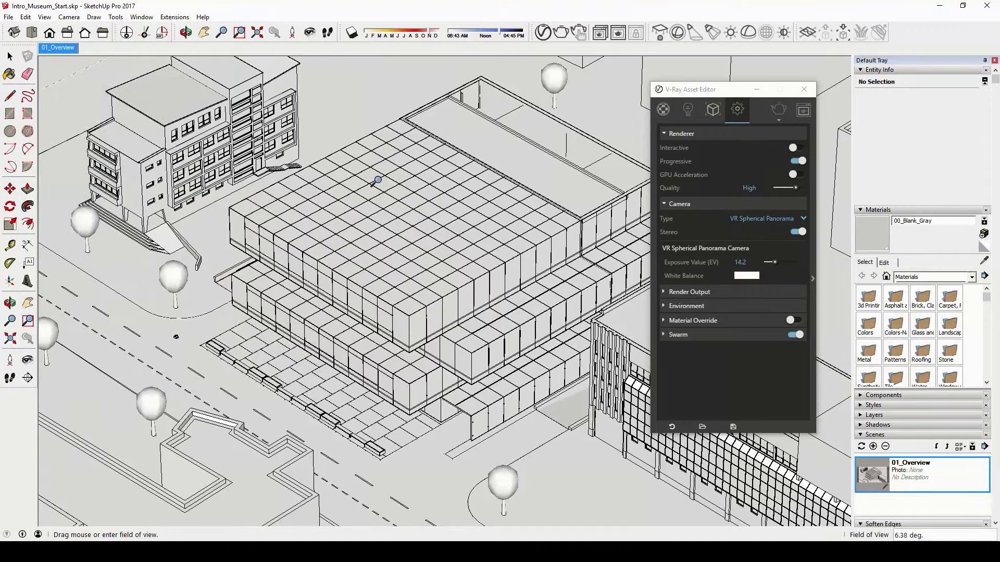
drag(377, 180, 407, 448)
click(13, 61)
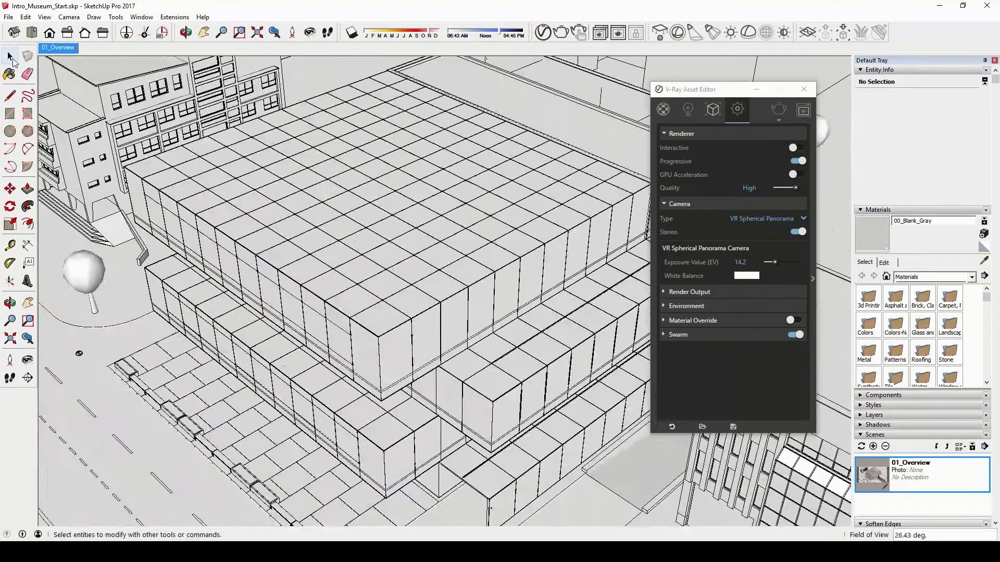
Step: Place the viewpoint in front of the museum, facing the revolving-door entrance at street level
middle_drag(459, 234, 636, 195)
scroll(498, 376, up, 4)
middle_drag(499, 376, 451, 326)
key(f)
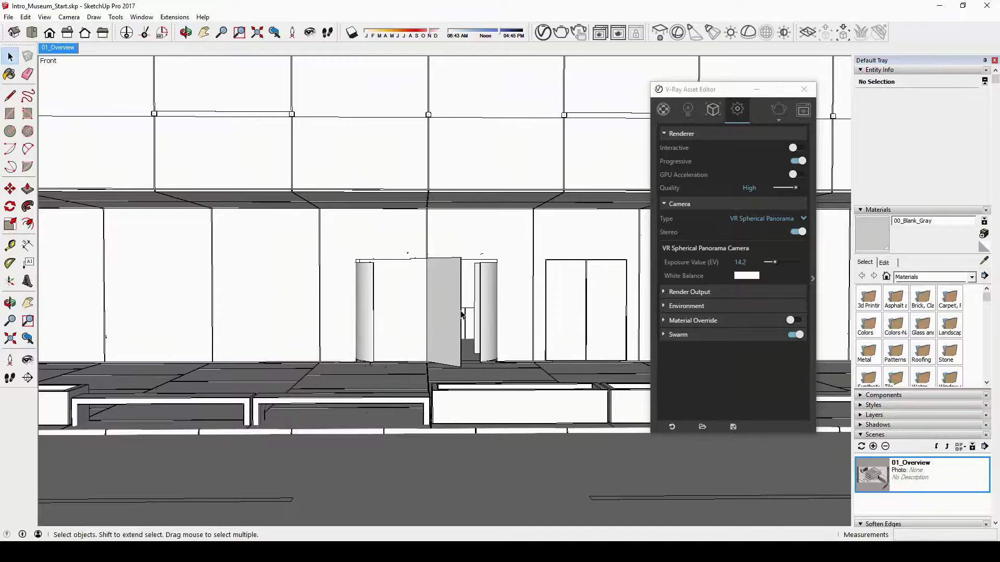
scroll(460, 314, up, 2)
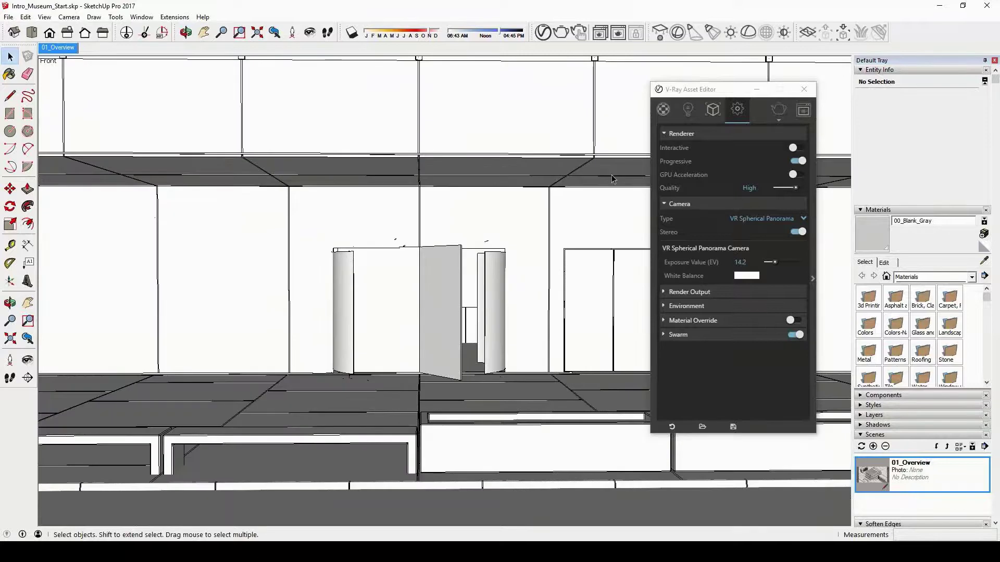
Step: Show the render output dimensions, change the camera type to VR Cubemap, and start a production render
drag(724, 90, 689, 93)
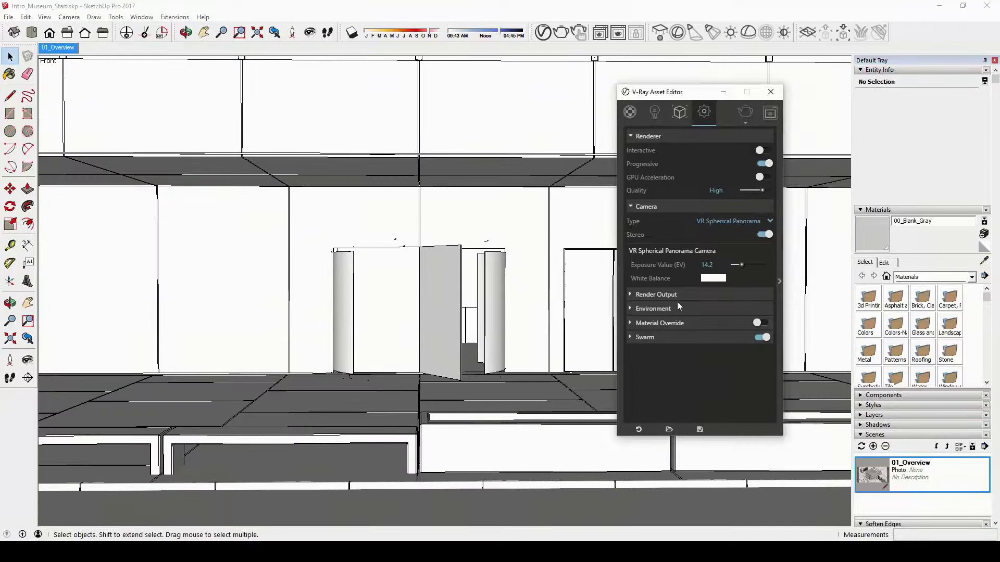
click(648, 294)
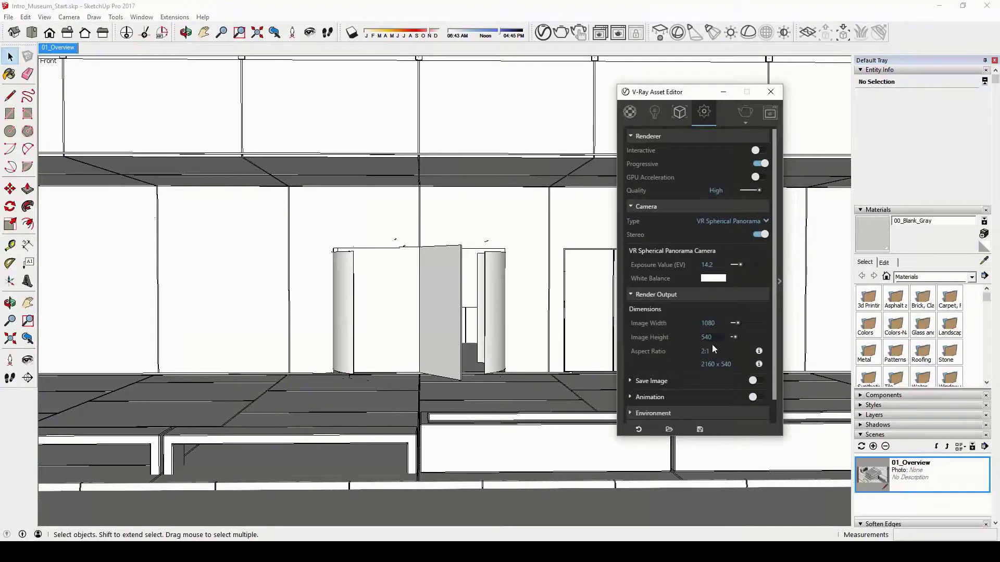
click(767, 222)
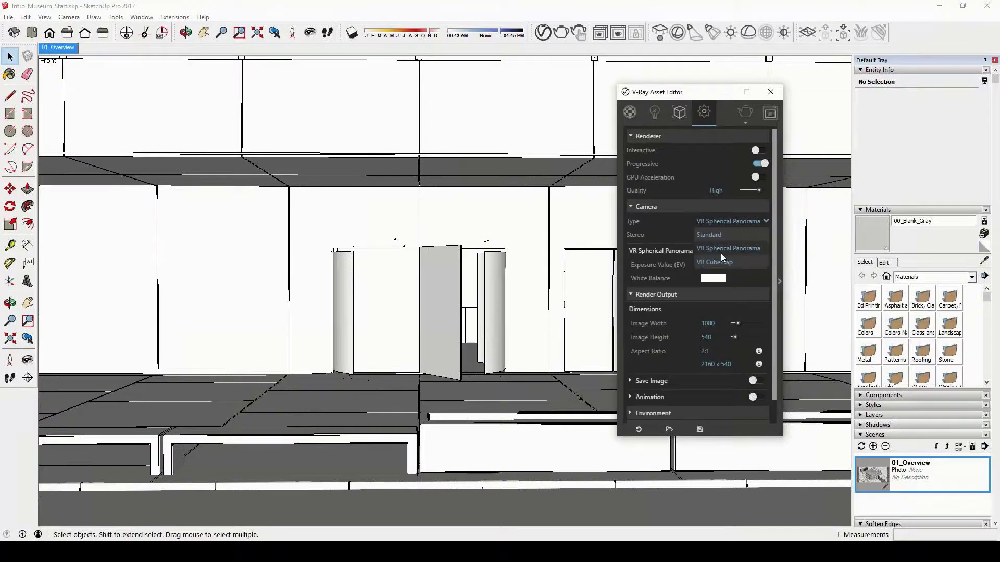
click(720, 253)
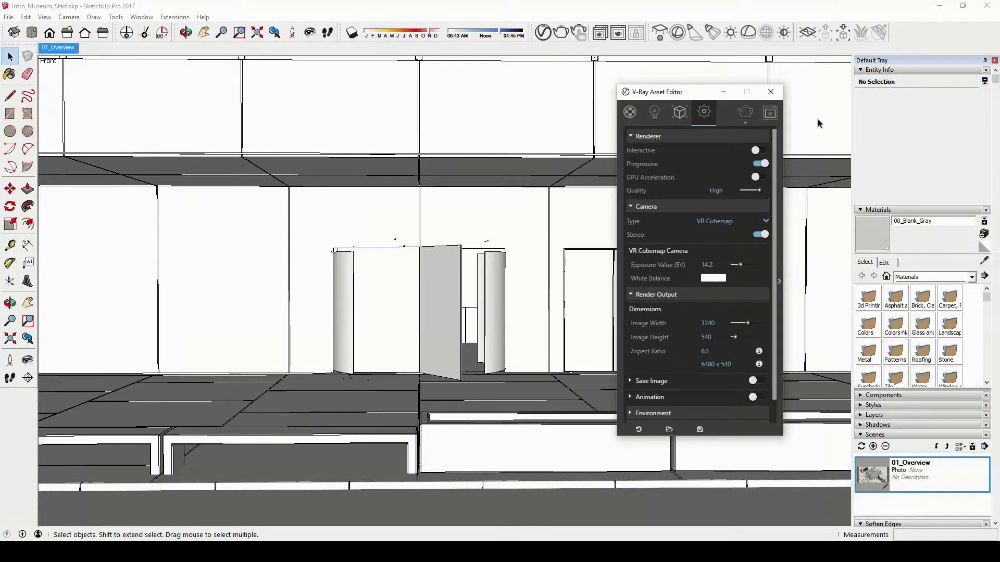
click(745, 111)
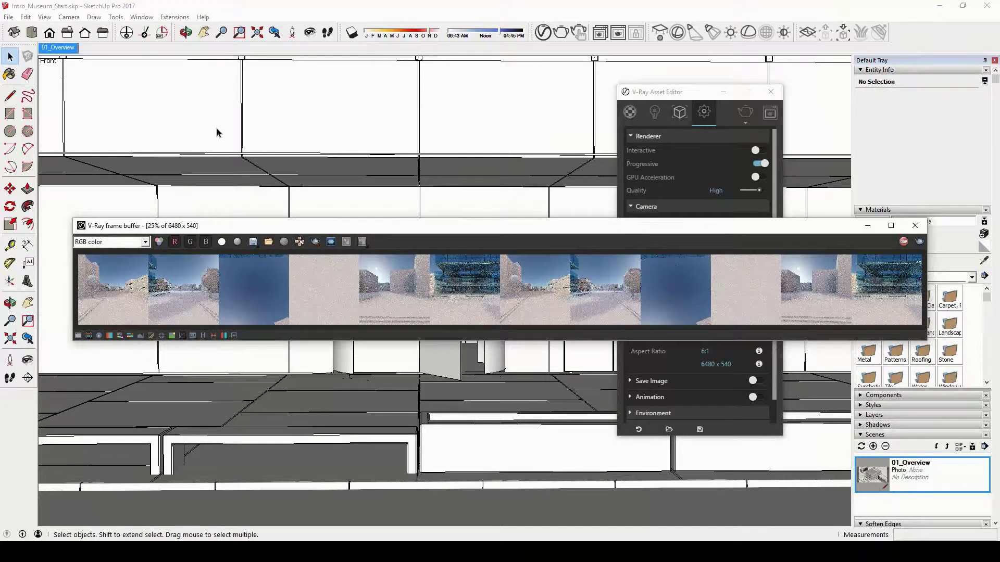
Step: Inspect the cubemap render's faces at 100% in the frame buffer, and look around the VR_Rend_2.png panorama in sView
double_click(197, 227)
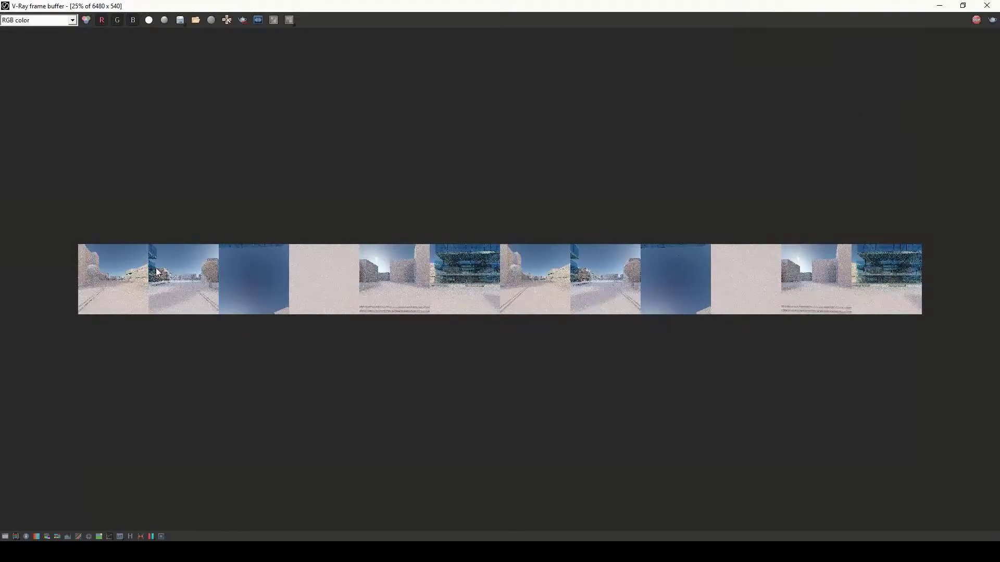
scroll(143, 276, up, 3)
scroll(129, 283, down, 1)
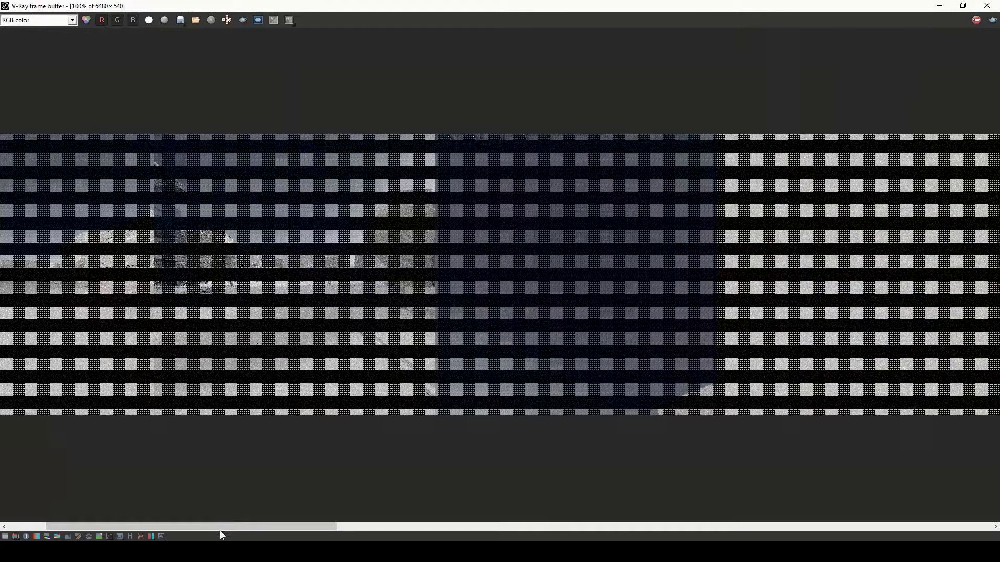
drag(177, 529, 532, 523)
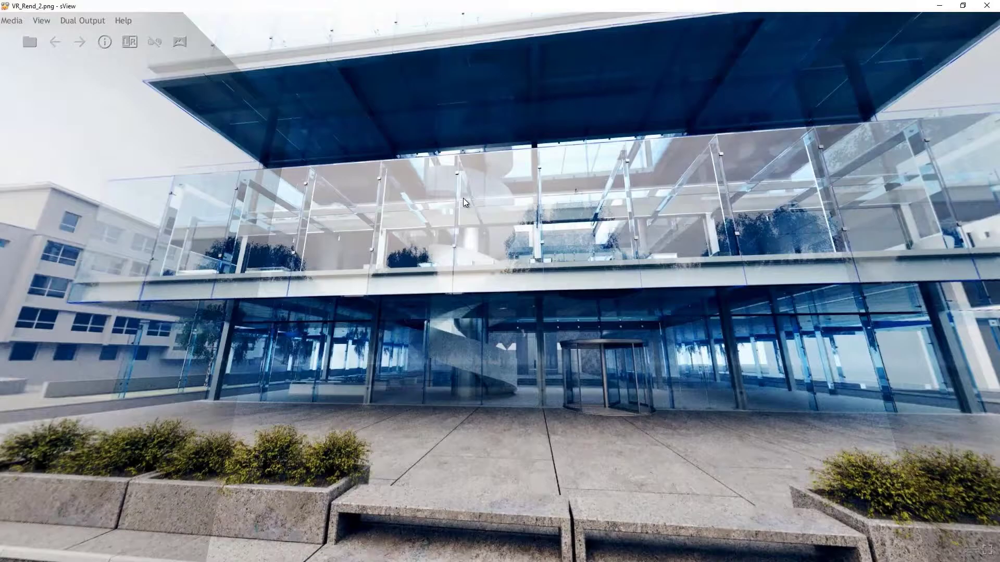
drag(463, 198, 530, 228)
scroll(415, 214, up, 3)
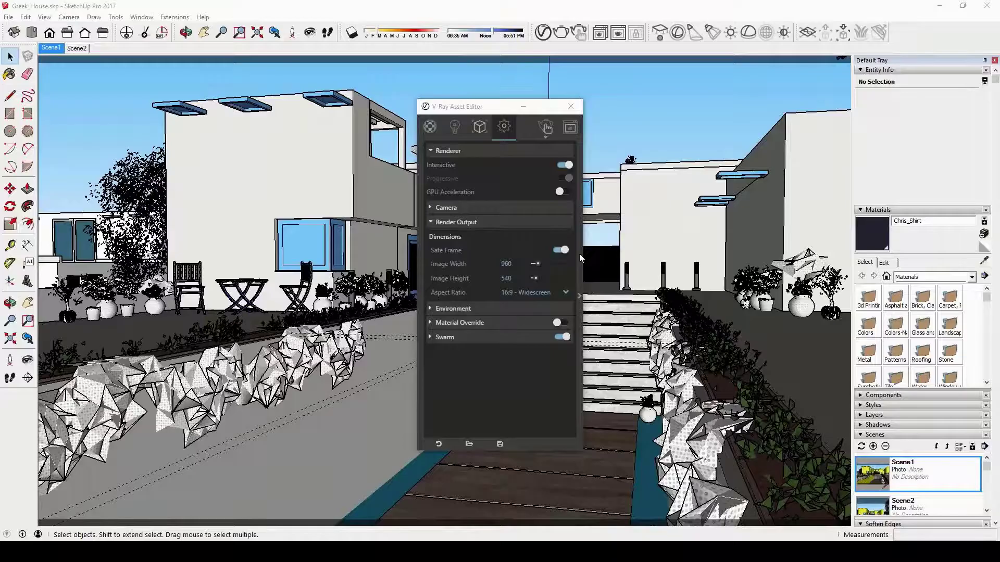
Step: Start an interactive render of the Greek_House model and arrange the frame buffer and V-Ray Asset Editor side by side
click(545, 127)
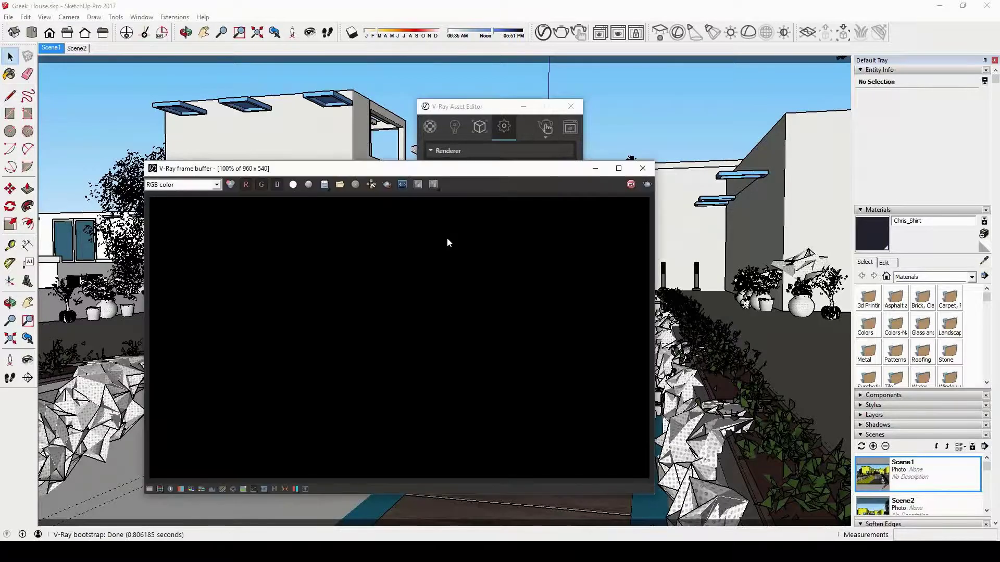
drag(488, 113, 805, 133)
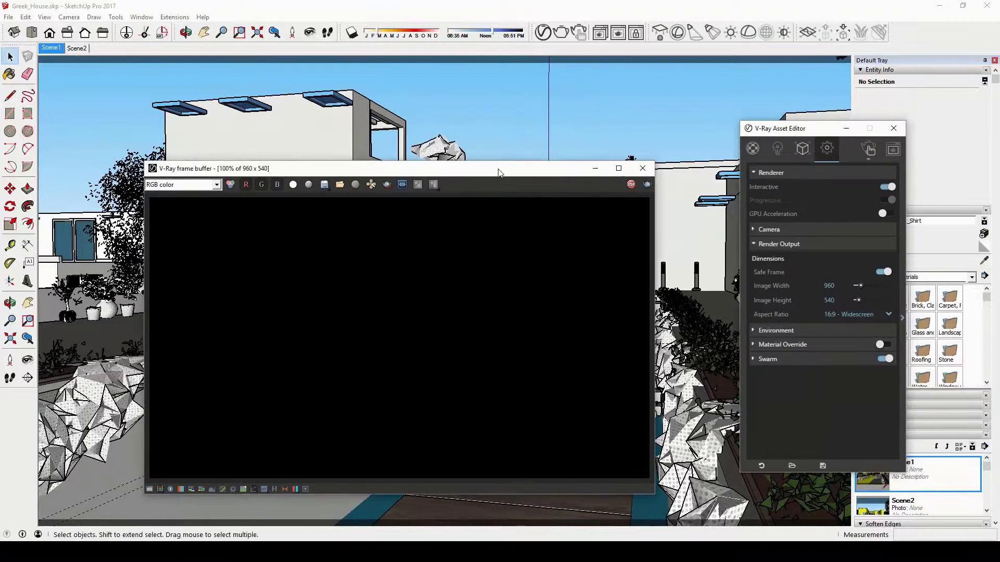
drag(498, 172, 401, 139)
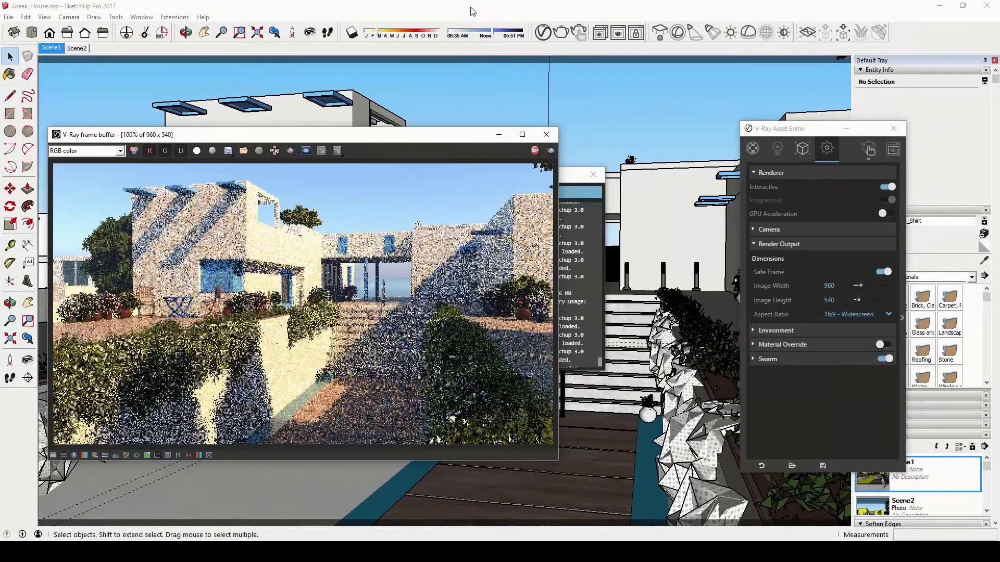
Step: Try different sun dates and times of day under the interactive render, settling on a midsummer date
click(429, 32)
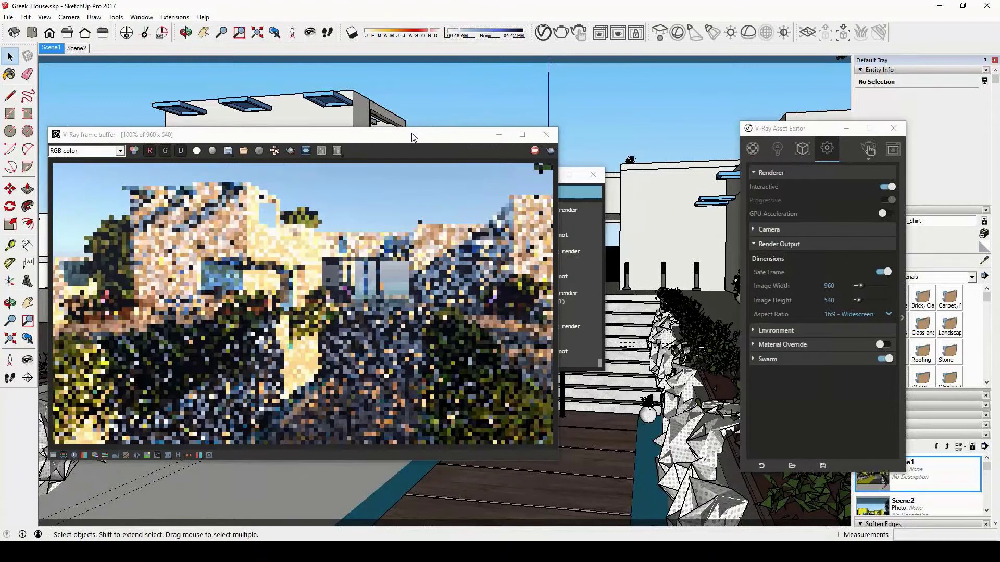
drag(412, 137, 458, 156)
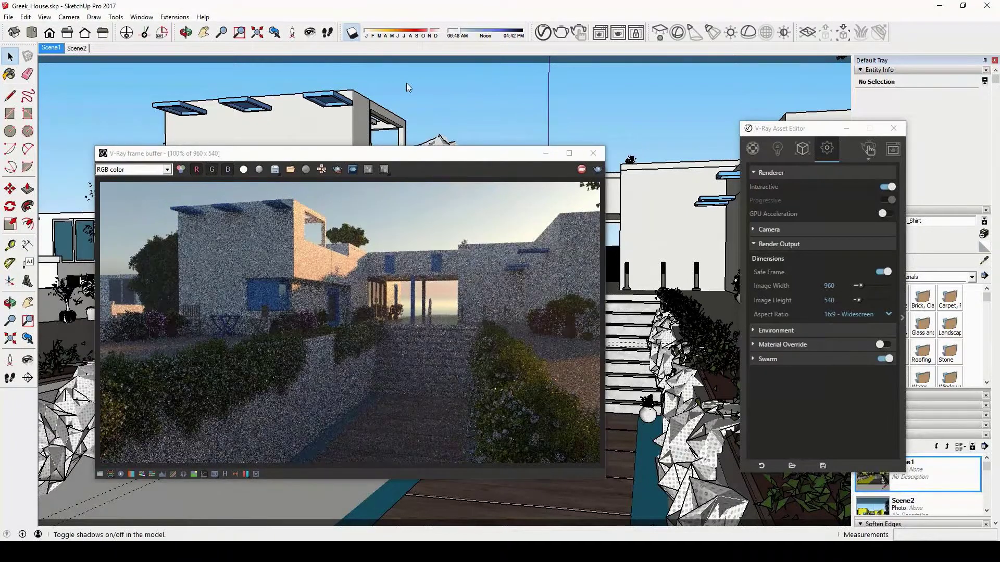
click(391, 34)
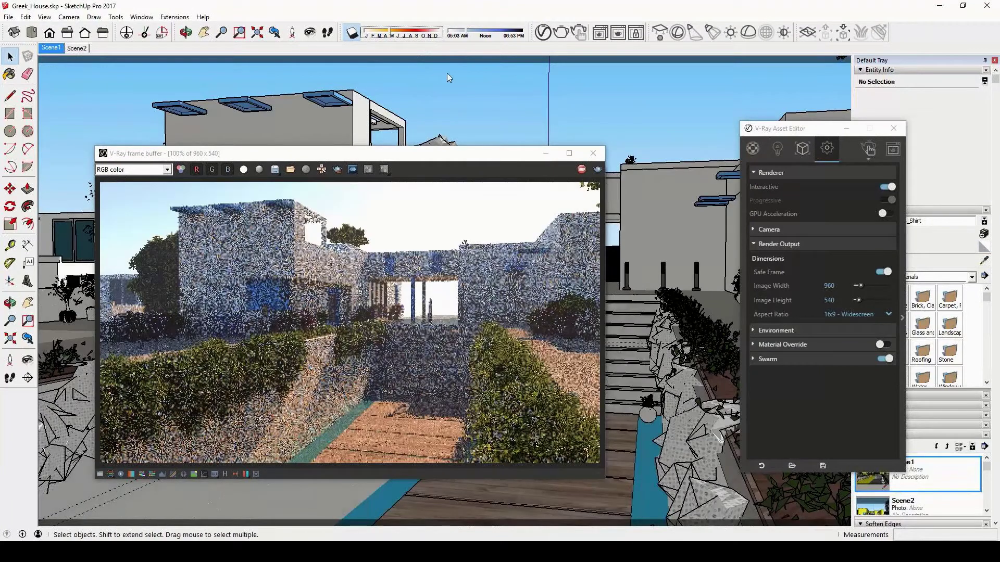
key(Tab)
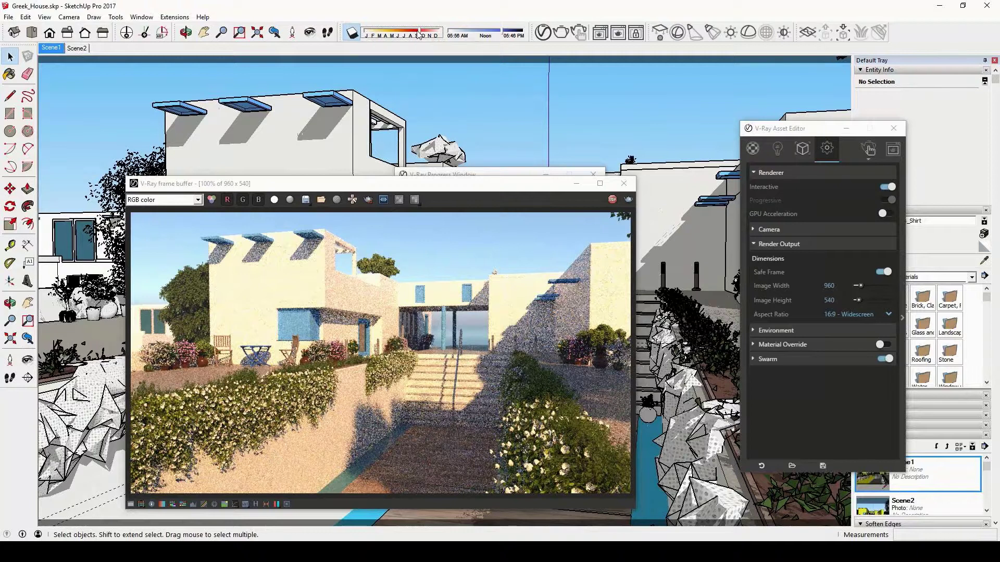
drag(418, 34, 400, 36)
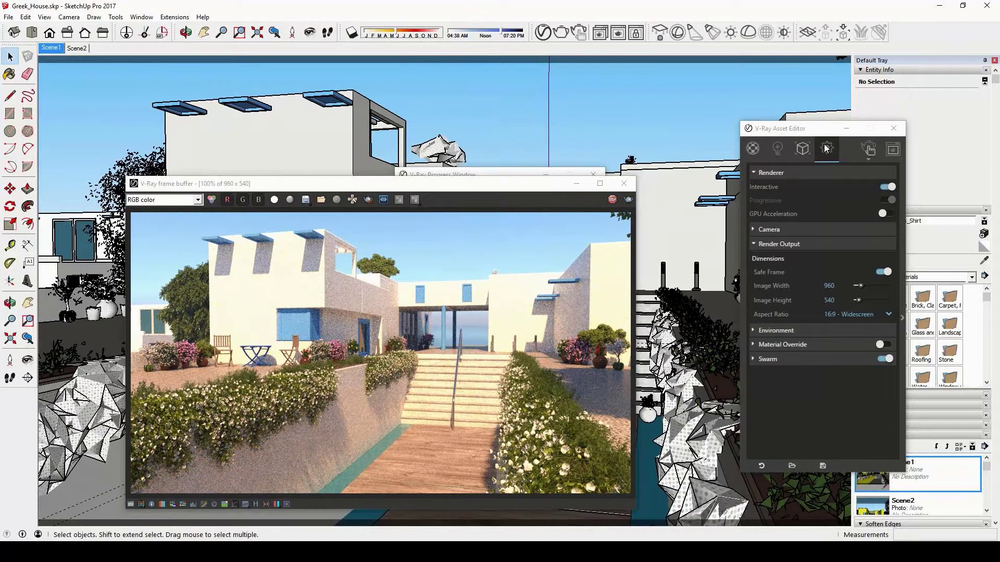
Step: Open the SunLight parameters in the V-Ray Asset Editor beside the frame buffer
click(778, 149)
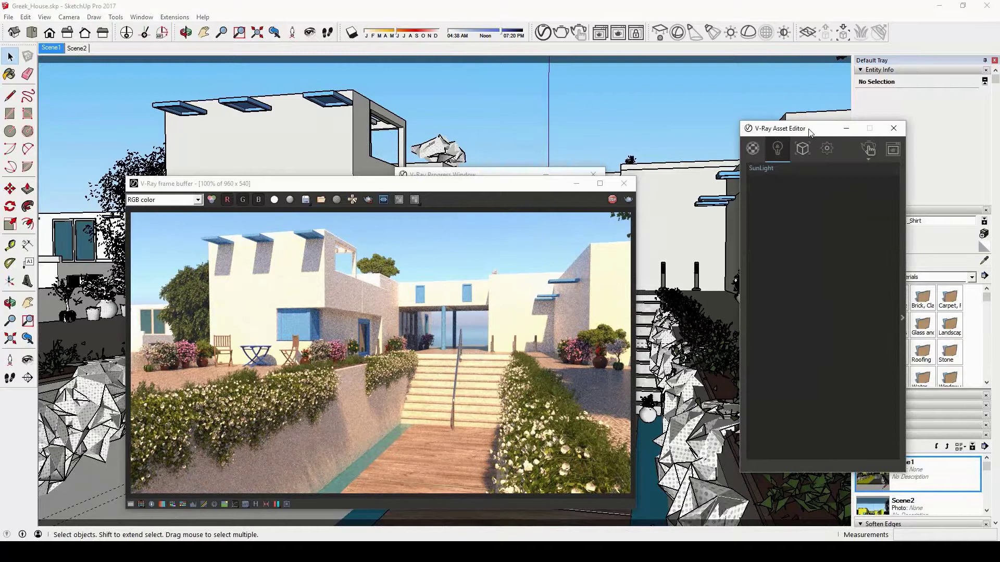
drag(810, 133, 662, 92)
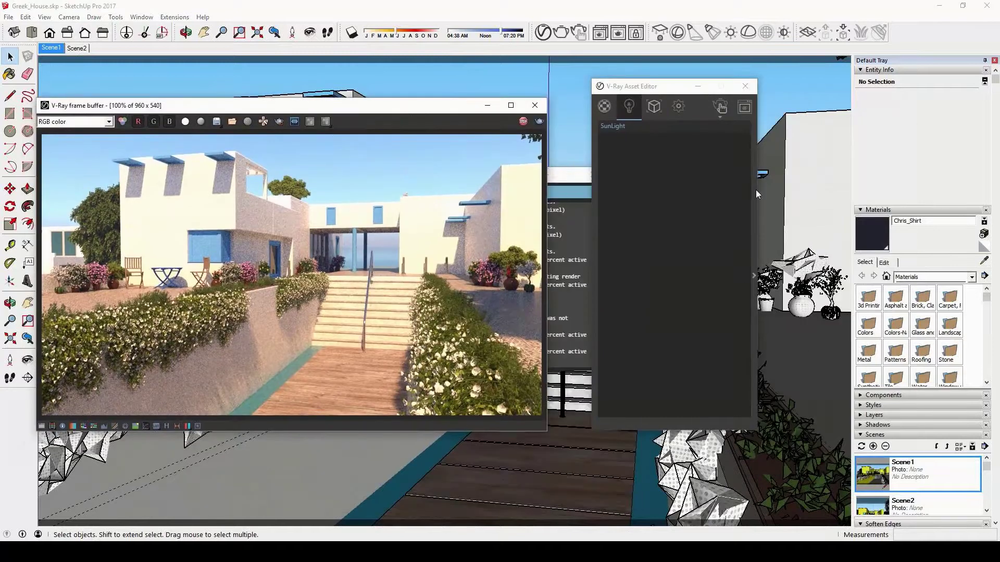
click(755, 190)
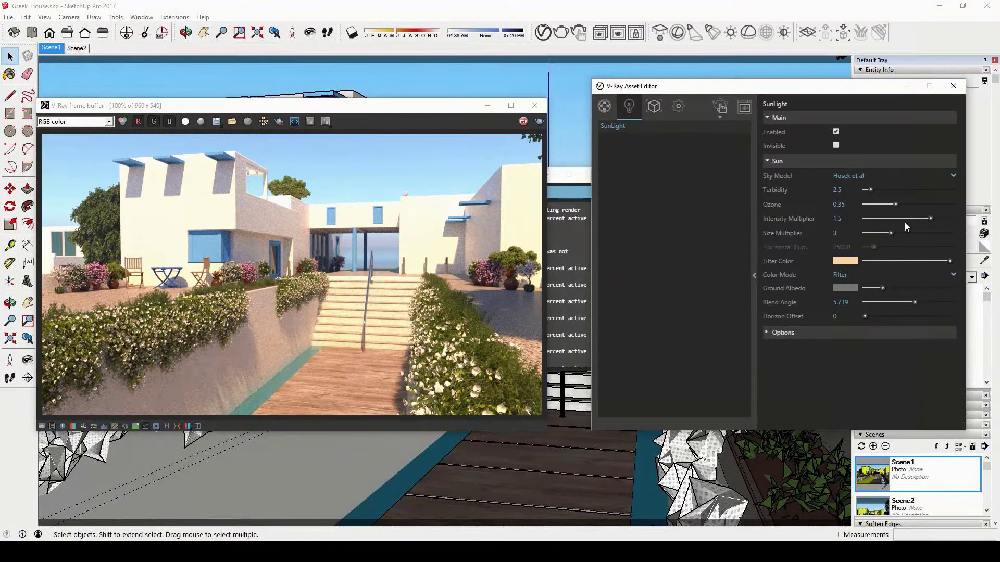
Step: Test SunLight intensity multipliers of 0.153 and 0.739, and return the value to 1.5
drag(910, 217, 872, 219)
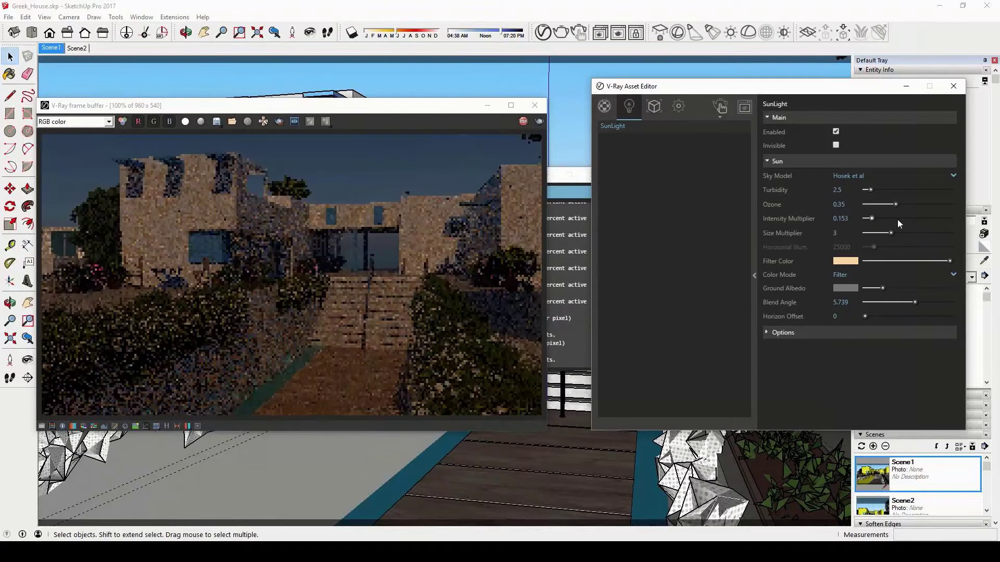
click(897, 220)
double_click(843, 219)
text(1.5)
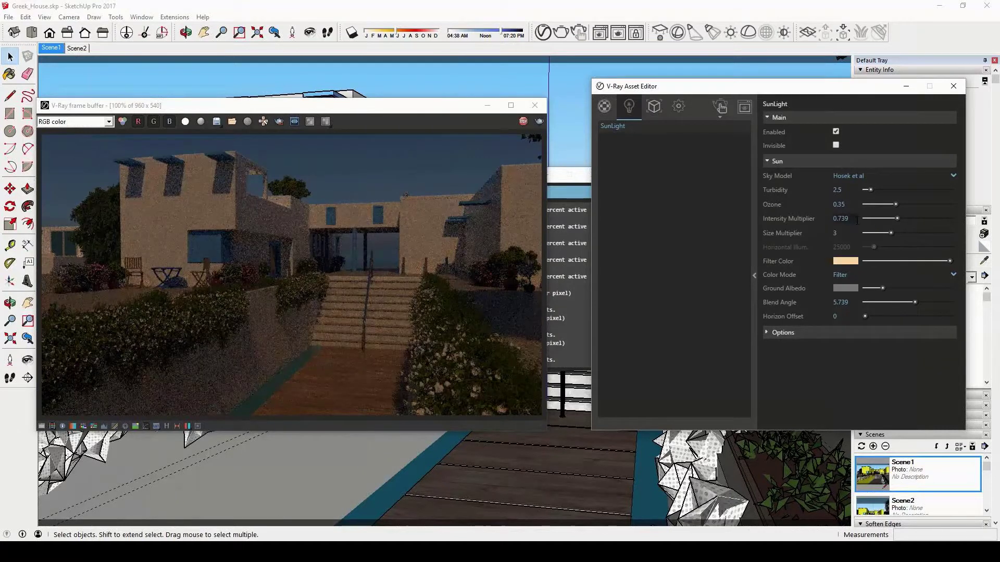
key(Return)
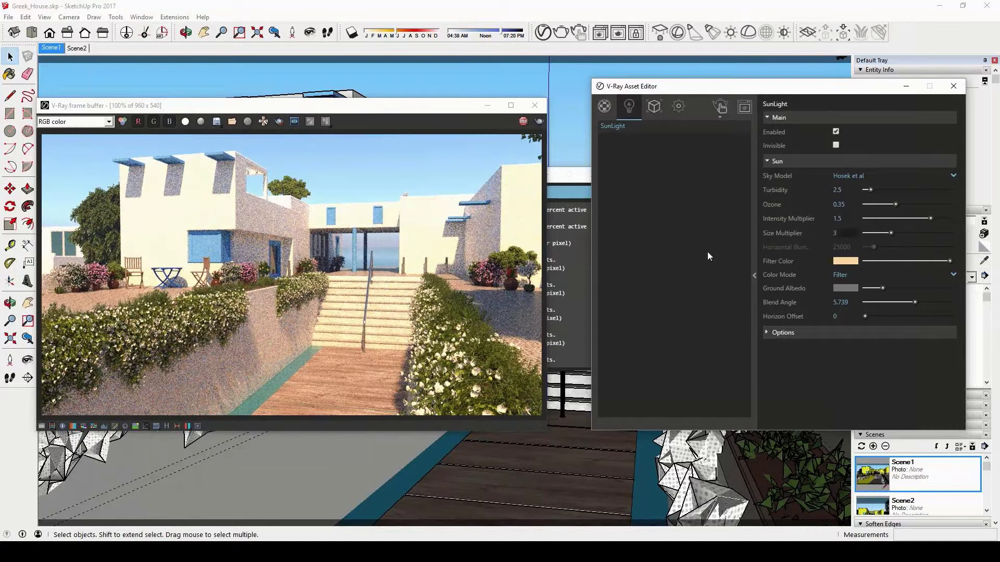
Step: Compare SunLight size multipliers of 1 and 12 for shadow softness, and settle on 8
double_click(837, 233)
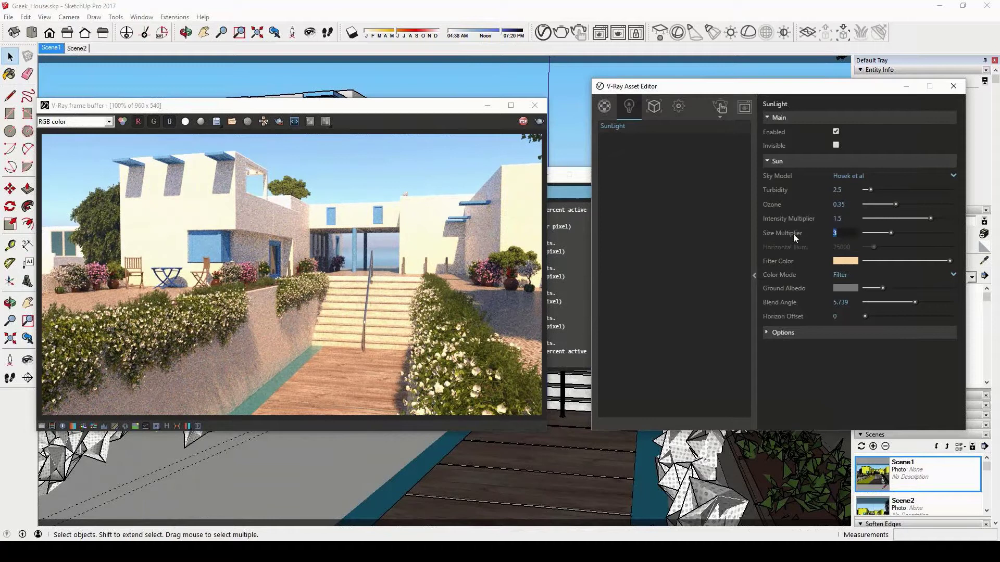
text(1)
key(Return)
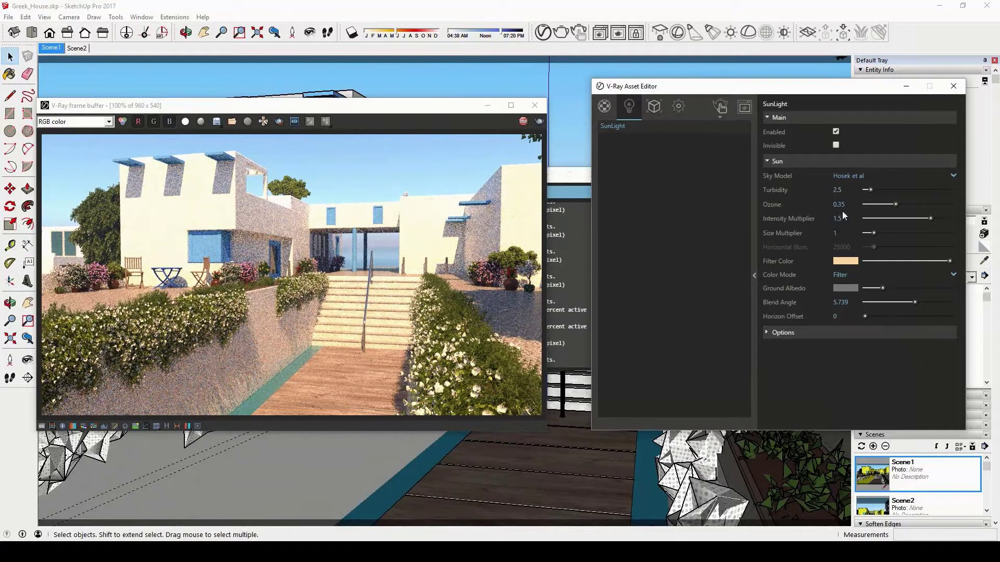
text(12)
key(Return)
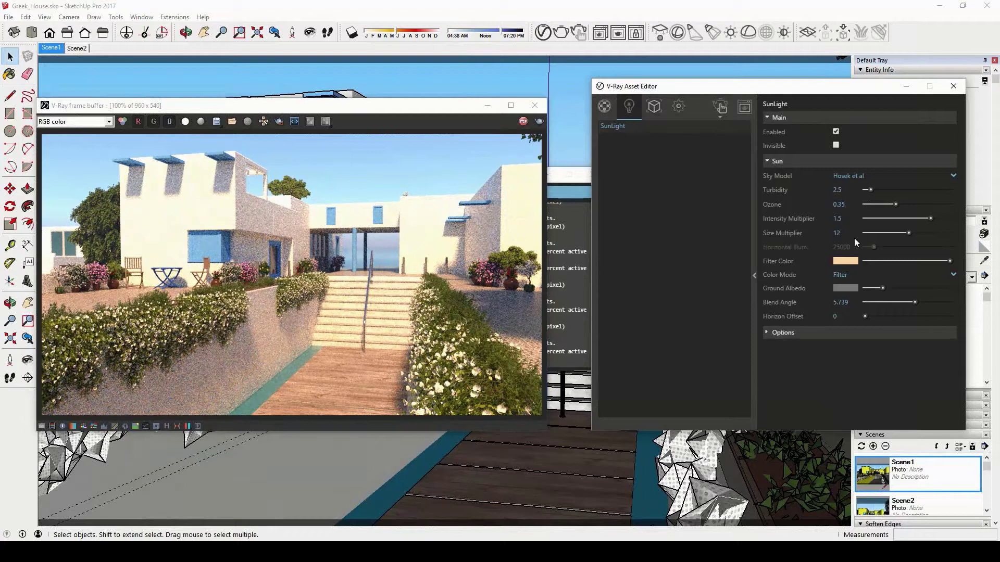
drag(854, 239, 806, 236)
text(8)
key(Return)
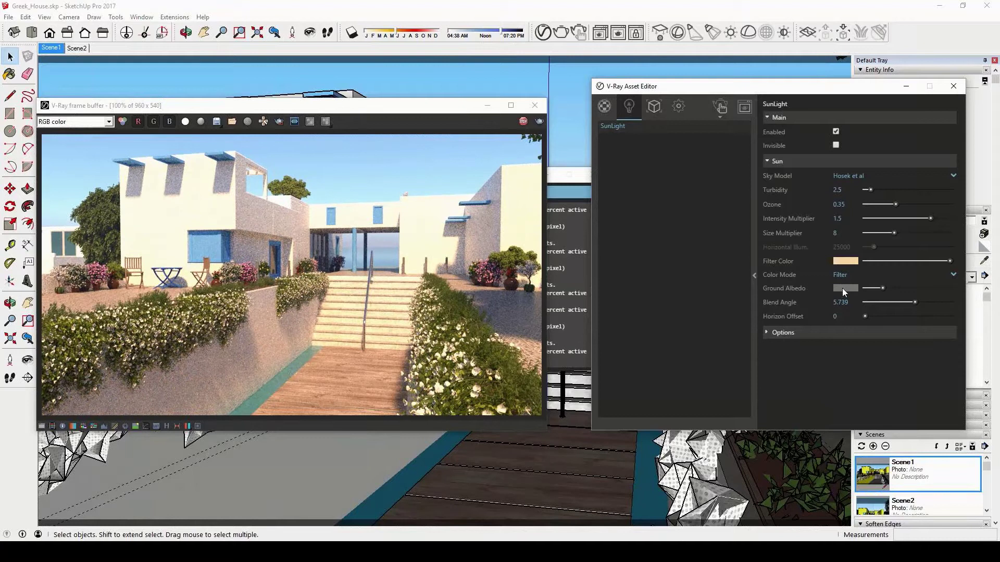
Step: Try an orange ground albedo of RGB 239, 119, 10, and replace it with a light blue of RGB 187, 207, 223
click(844, 289)
click(618, 257)
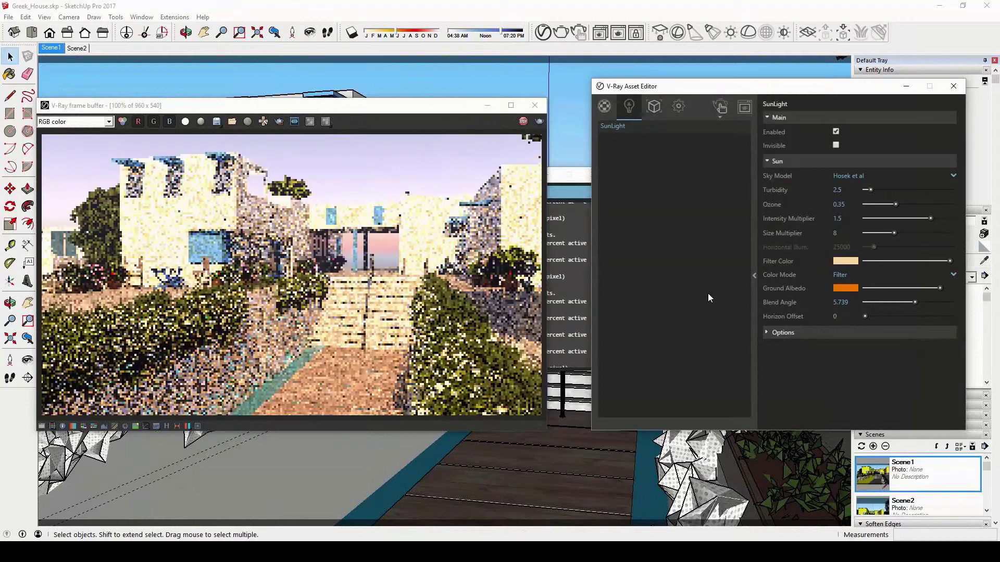
click(840, 289)
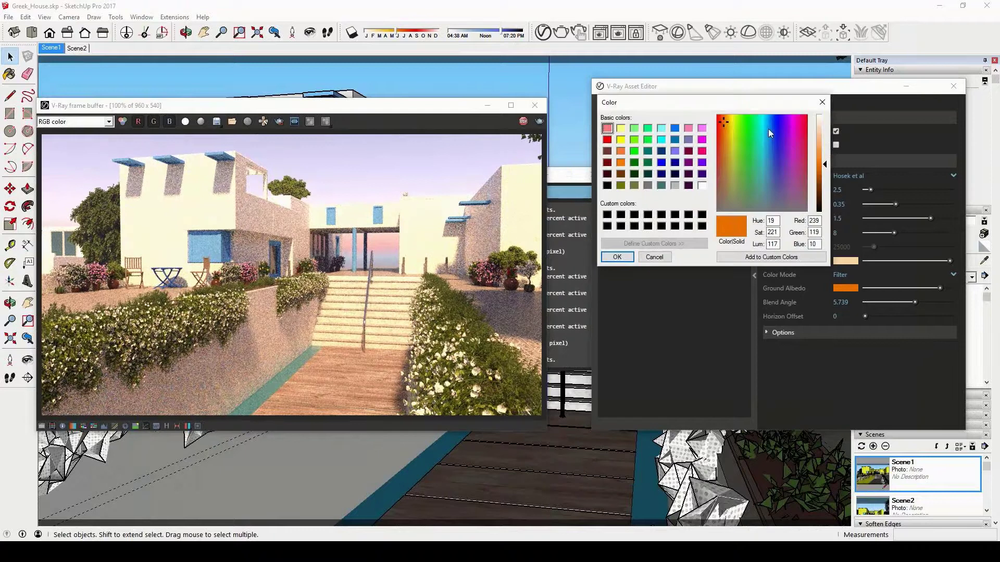
drag(768, 129, 769, 177)
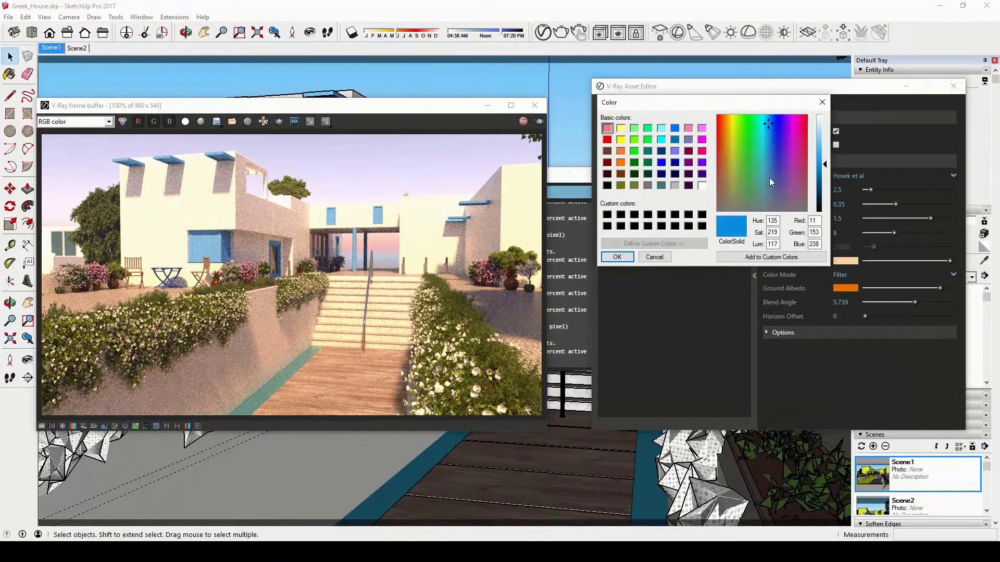
click(823, 135)
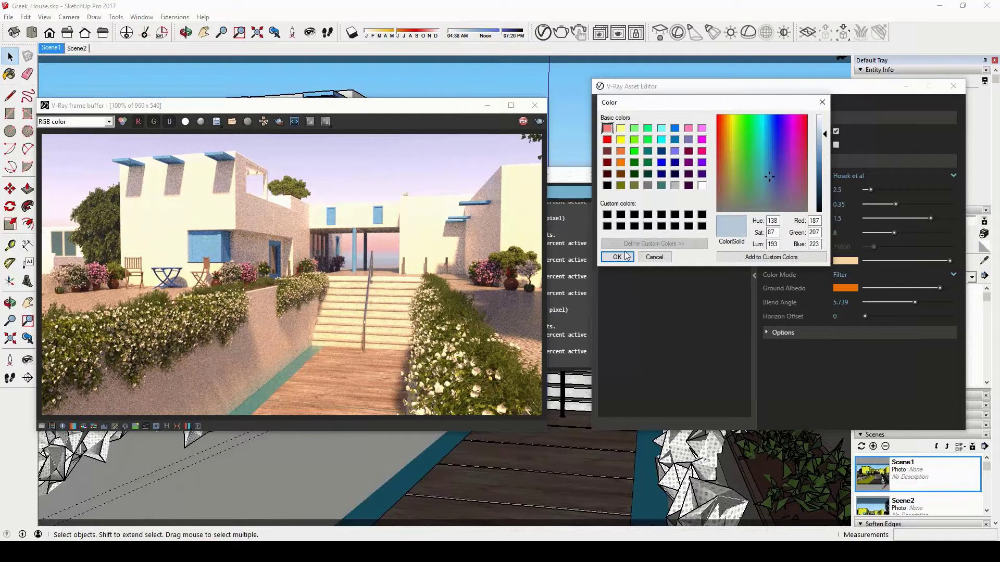
click(618, 257)
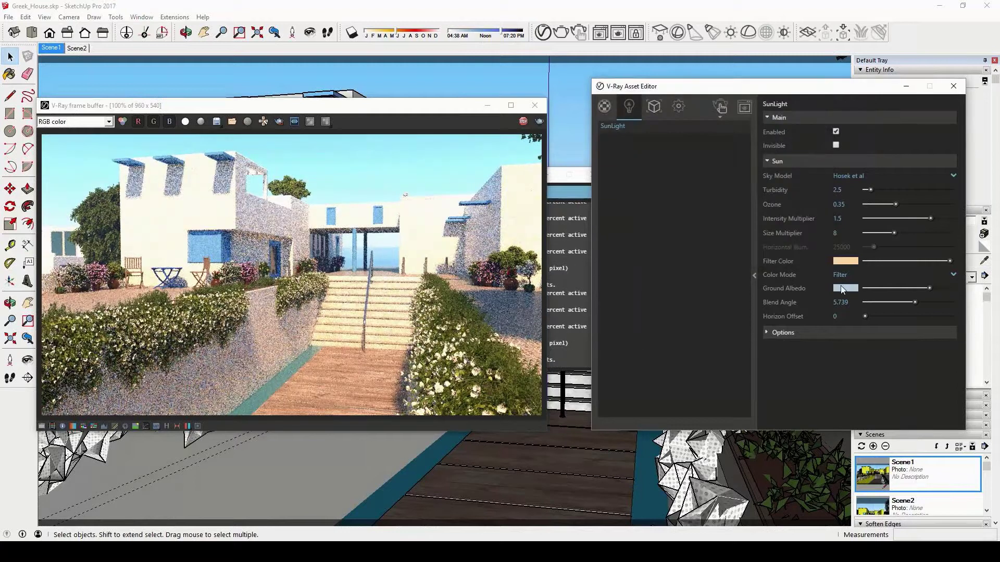
Step: Change the SunLight's ground albedo to a dark blue of RGB 52, 85, 112
click(844, 289)
click(821, 181)
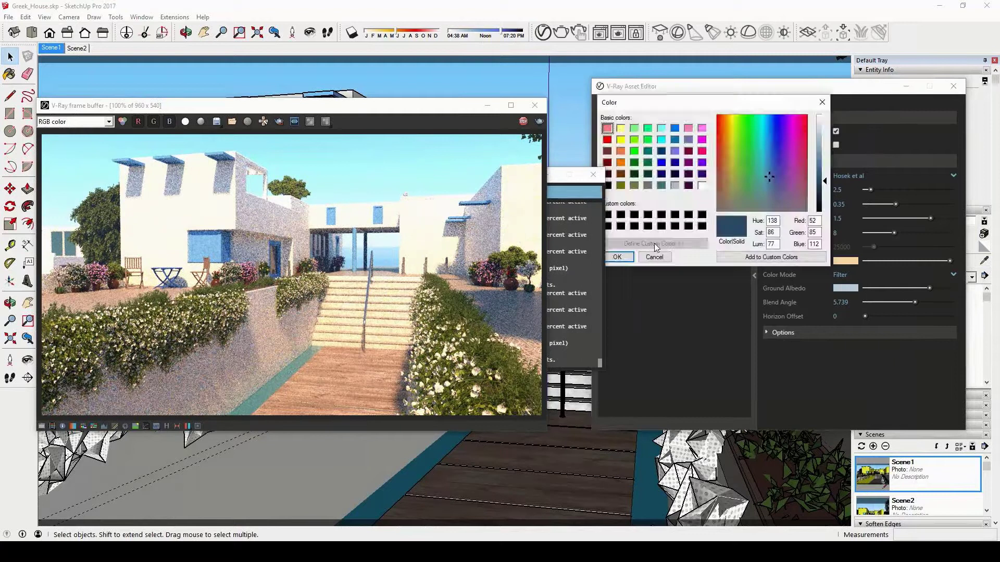
click(624, 256)
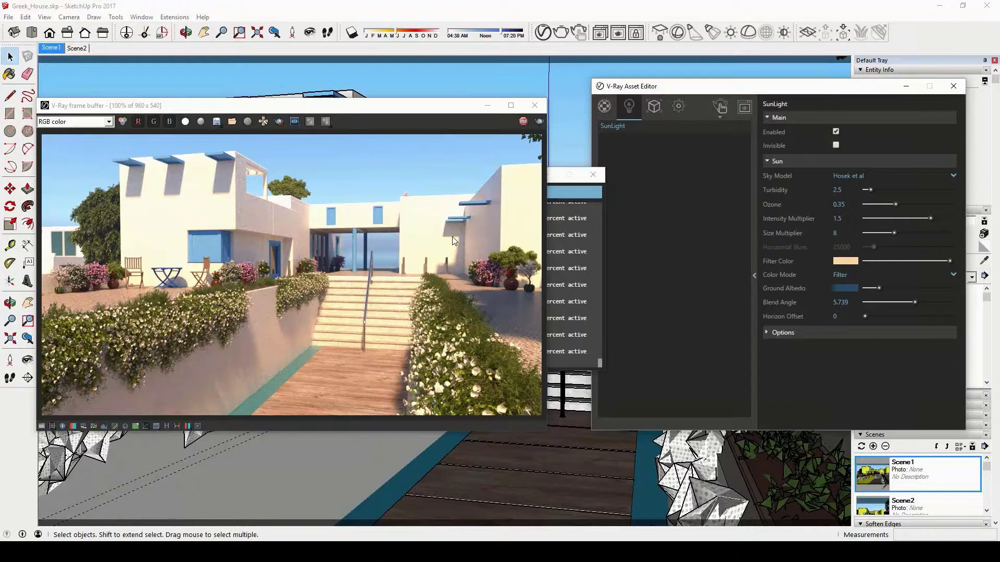
Step: Try an Aerial Perspective visibility range of 100 m in the Environment render settings, and settle on 1000 m
click(687, 112)
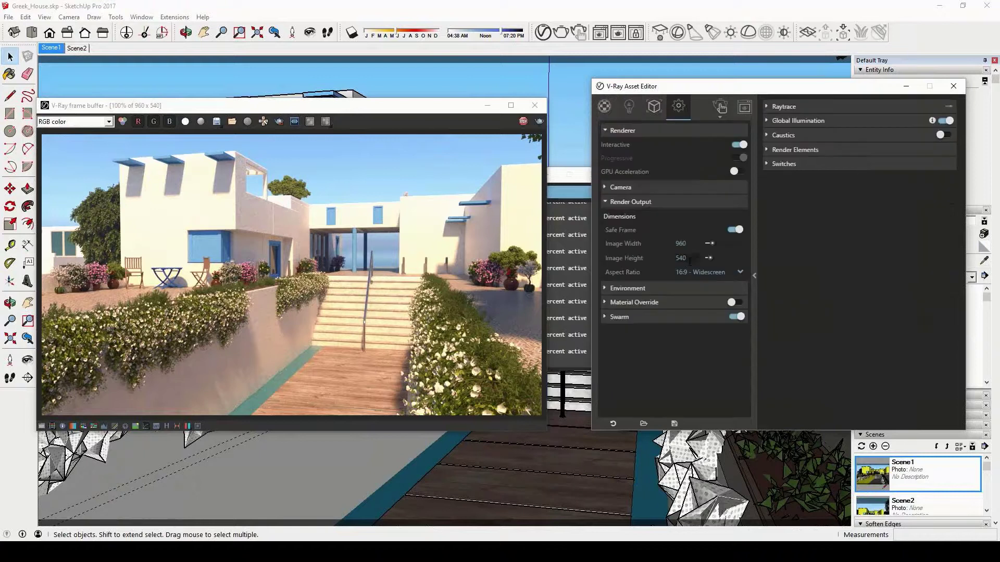
click(604, 288)
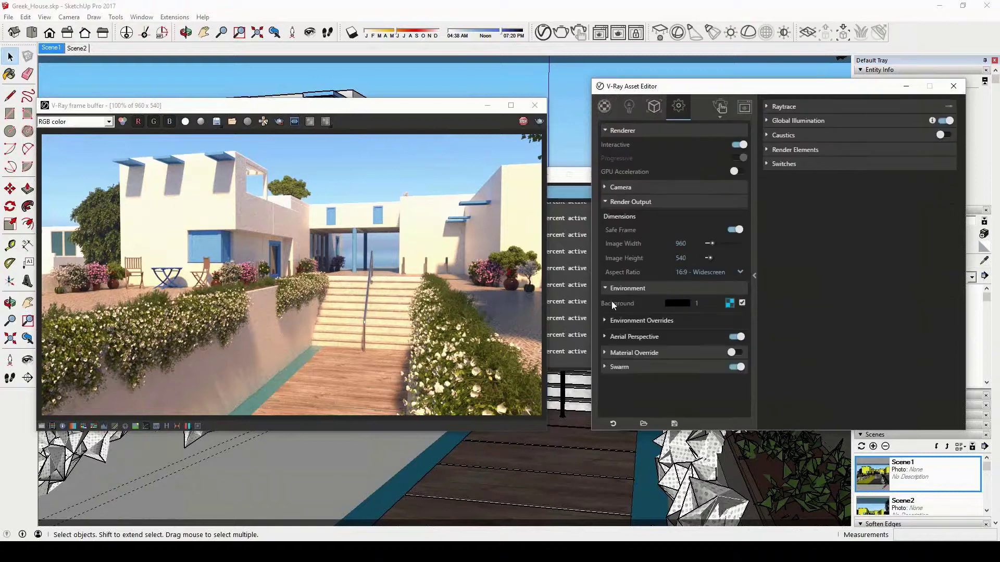
click(604, 337)
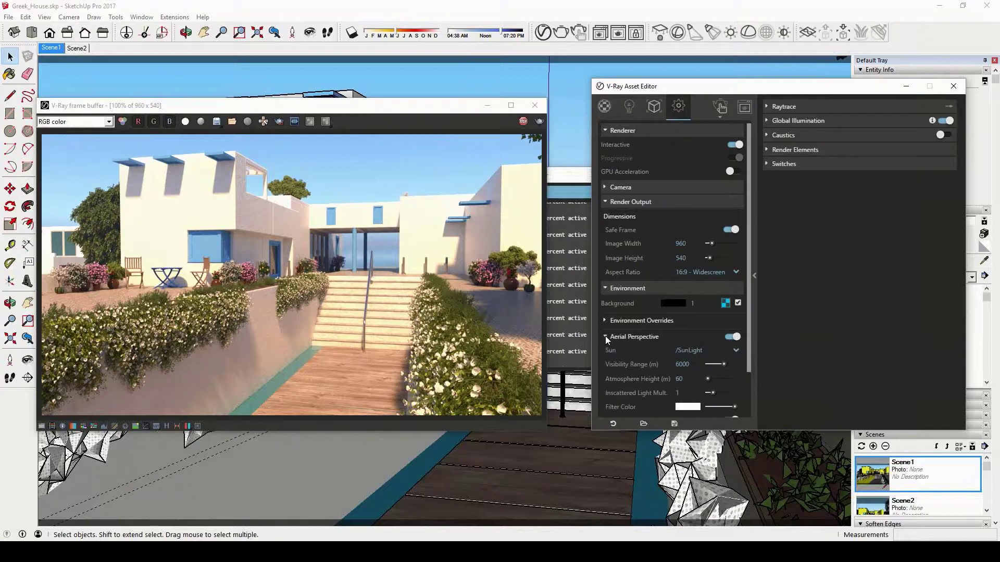
drag(748, 317, 750, 374)
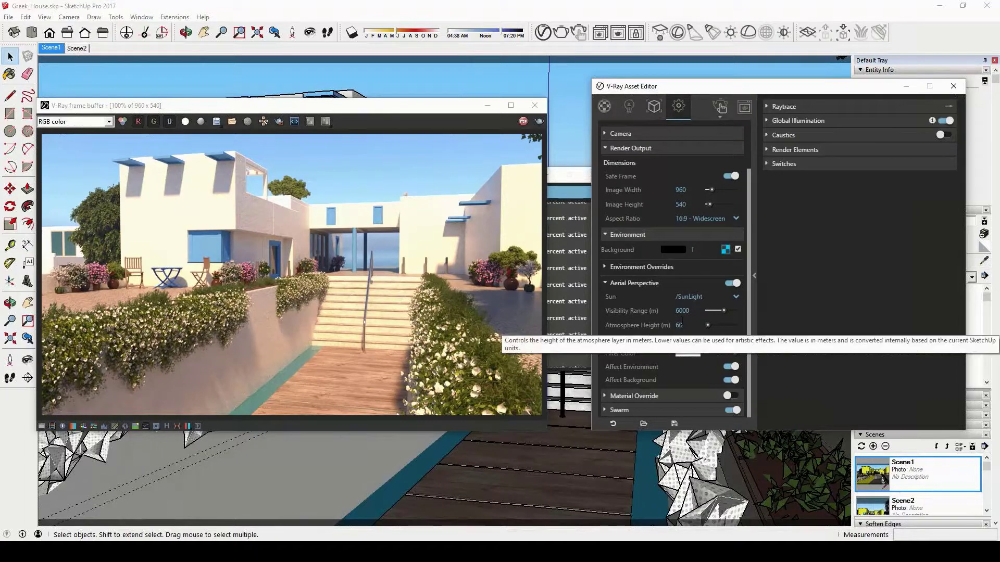
text(100)
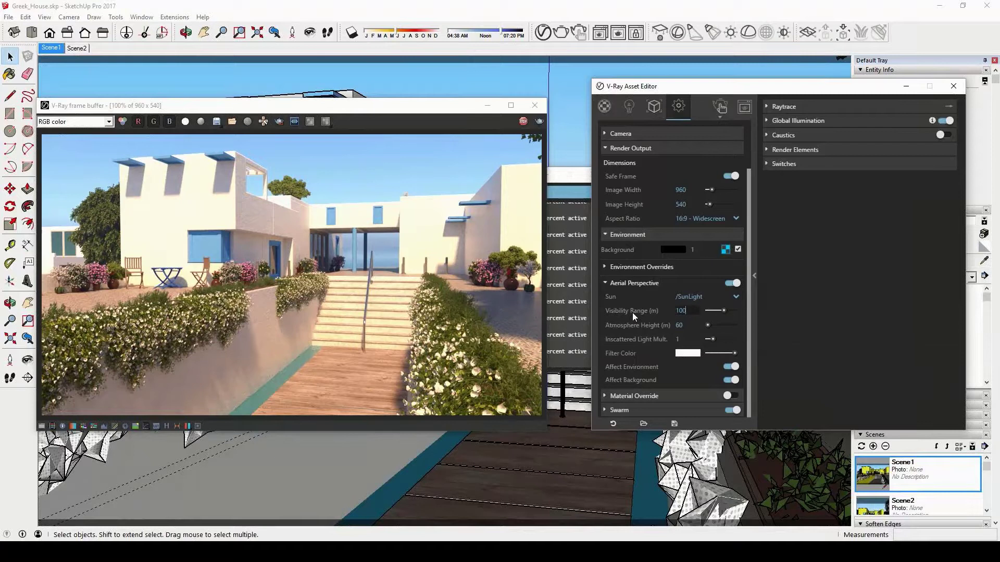
key(Return)
drag(690, 311, 637, 311)
text(1000)
key(Return)
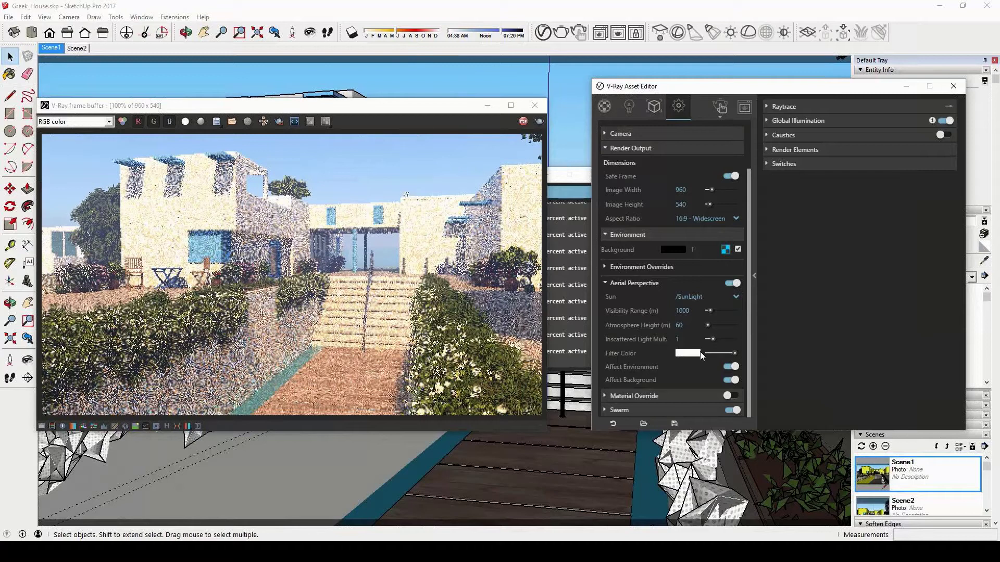
Step: Lower the Aerial Perspective atmosphere height to 8 m
drag(689, 311, 641, 311)
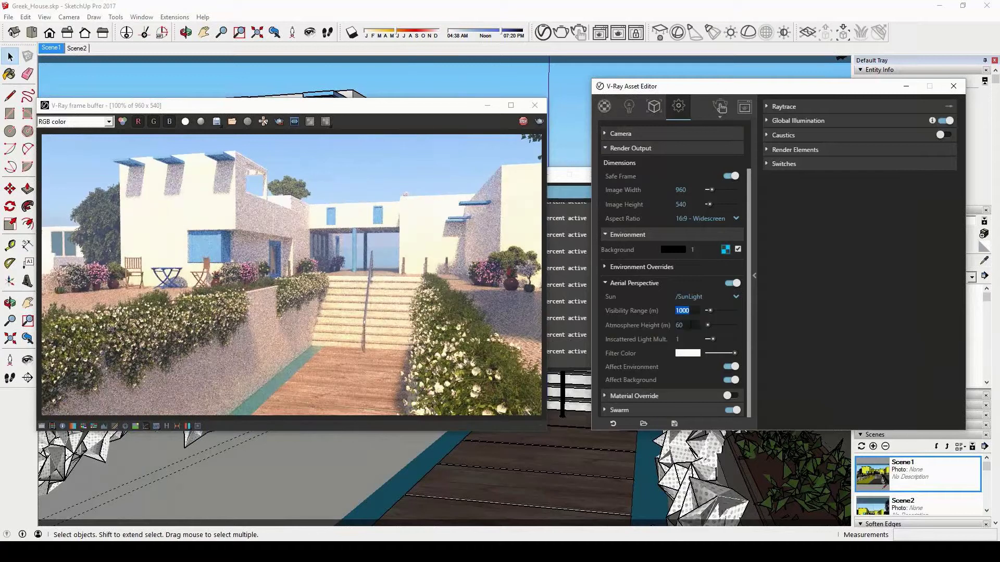
key(Tab)
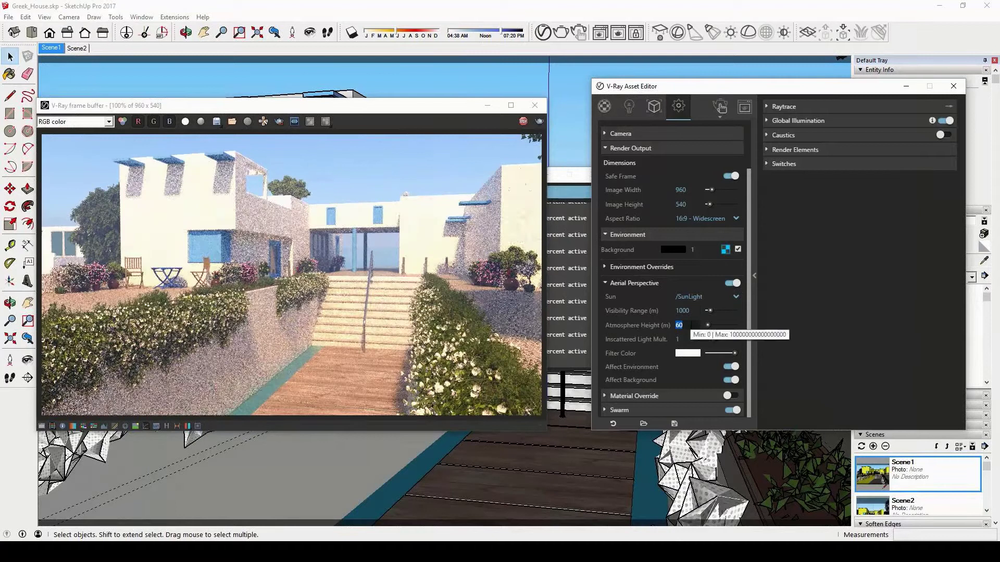
text(8)
key(Return)
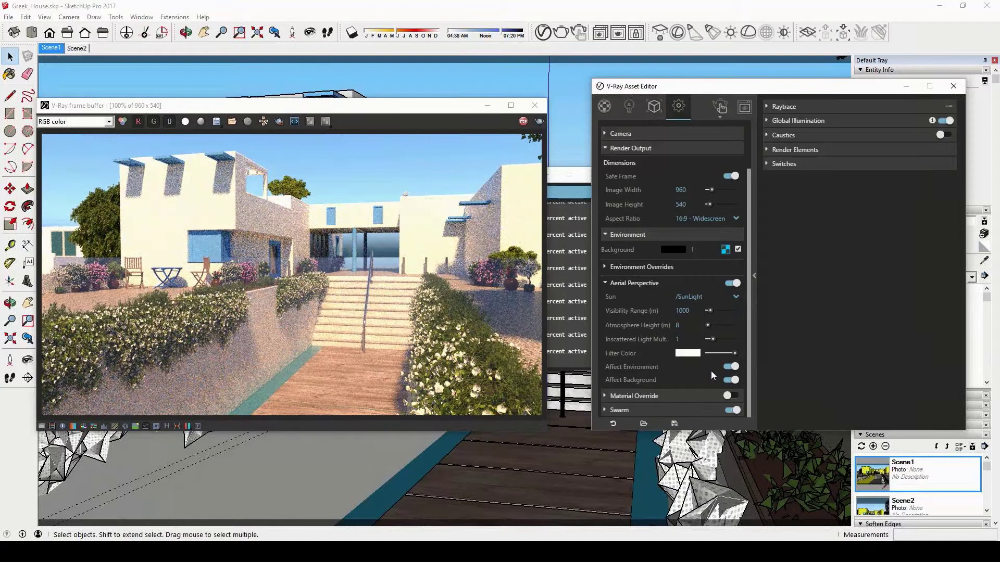
Step: Turn off Affect Environment, try an atmosphere height of 10 m, and return it to 60 m
click(729, 368)
click(679, 325)
text(10)
key(Return)
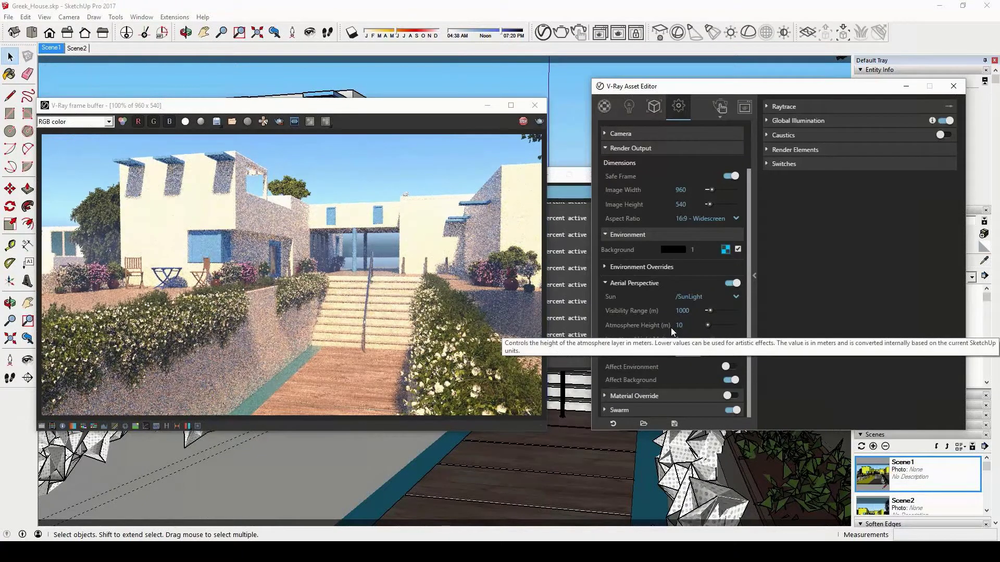
text(60)
key(Return)
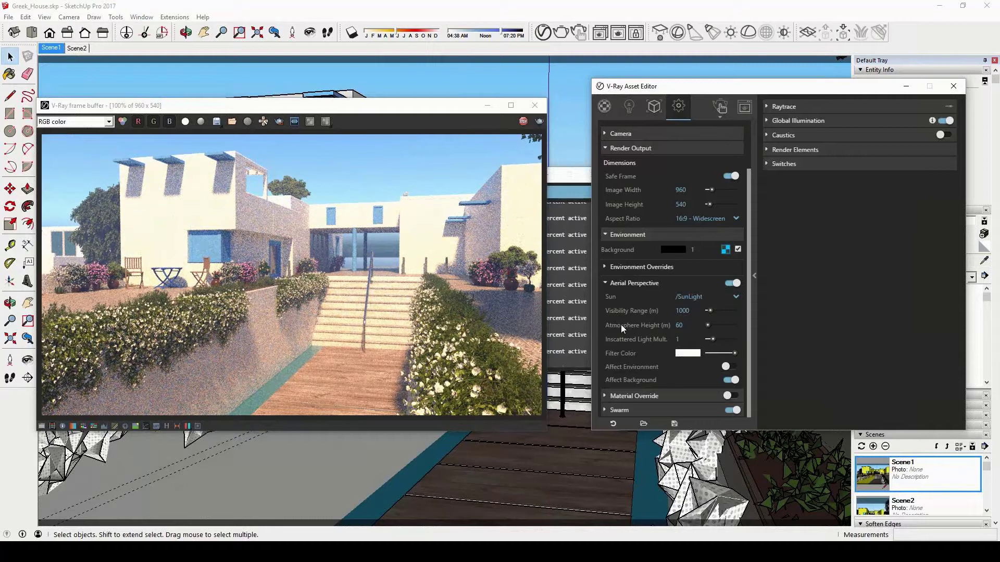
Step: Compare the Aerial Perspective with Affect Environment and Affect Background switched off, and turn both back on
click(731, 367)
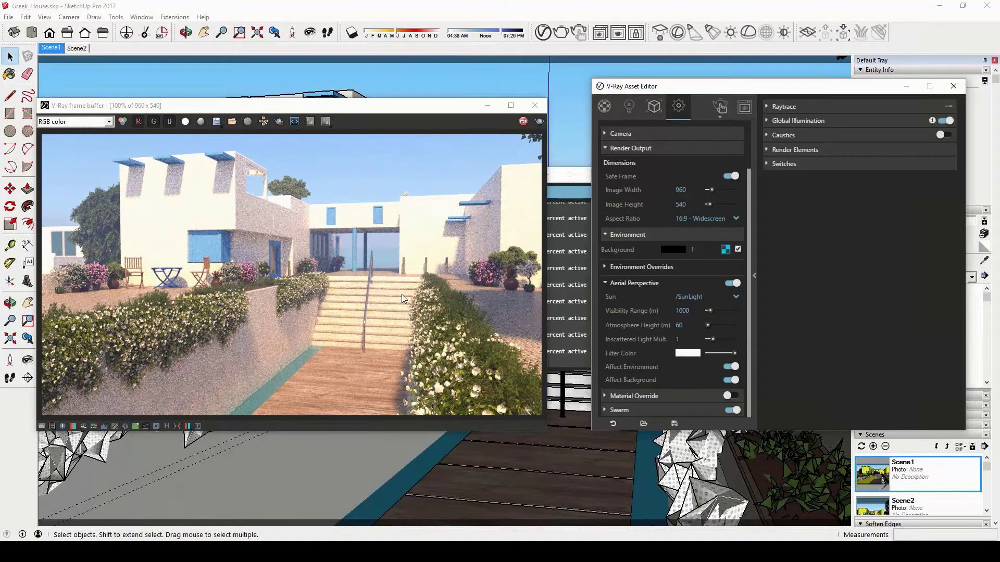
click(730, 382)
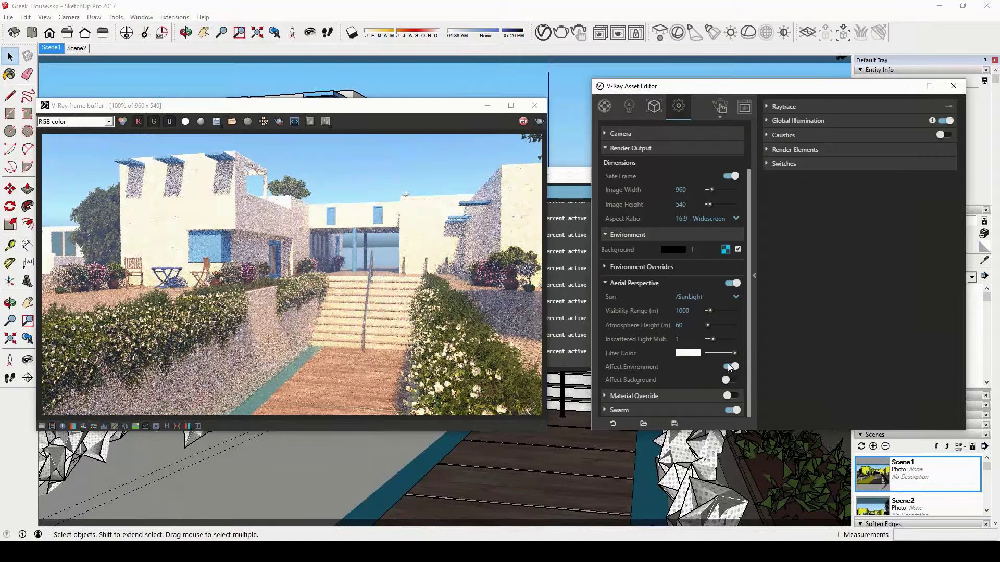
click(729, 366)
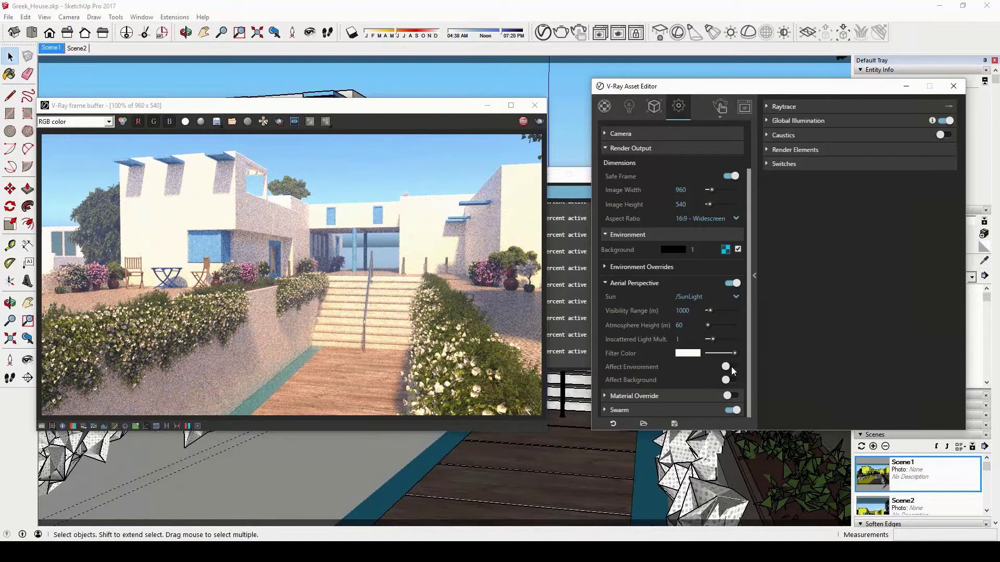
click(730, 367)
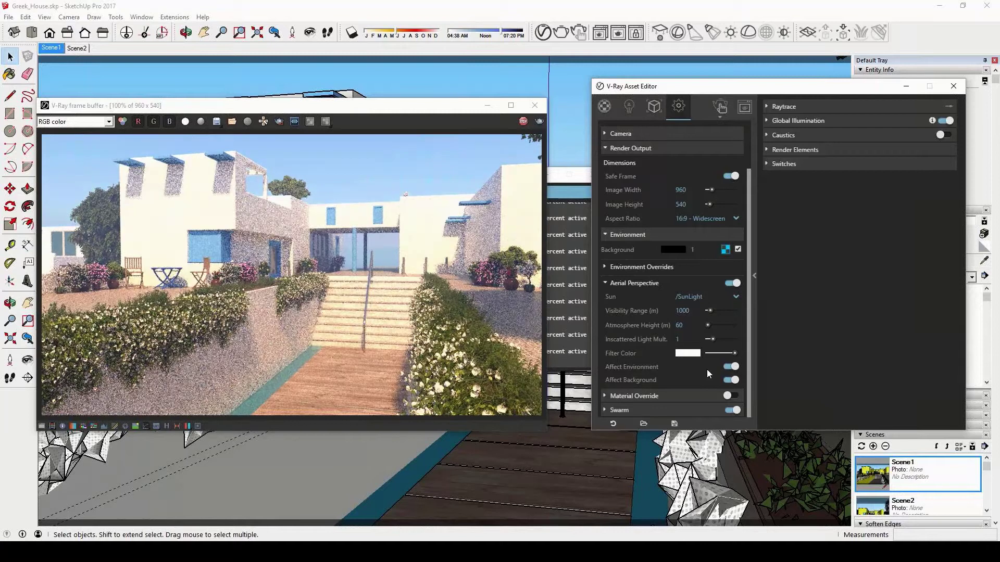
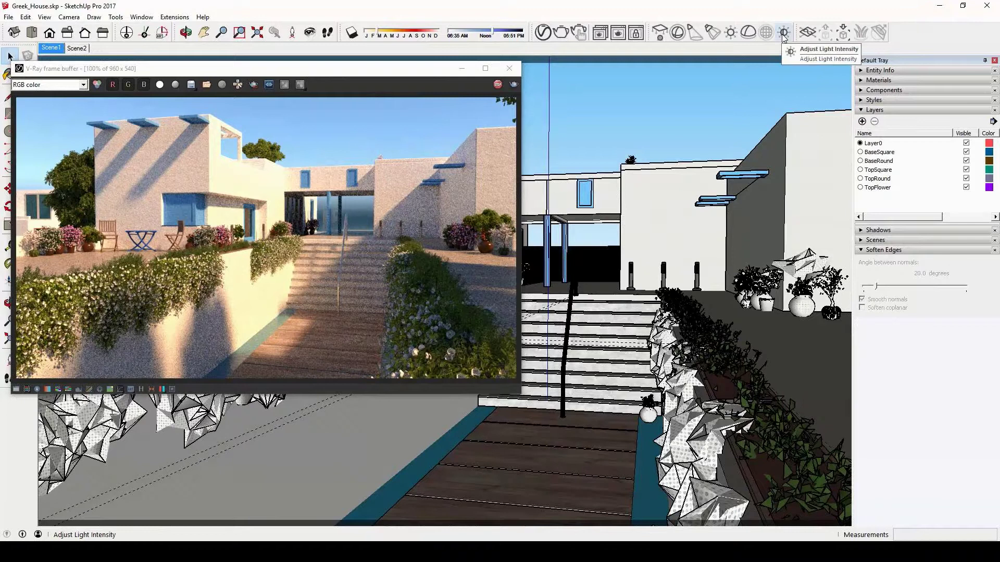
Step: Place a V-Ray Dome Light on the wooden walkway and disable the SunLight
click(748, 33)
click(540, 456)
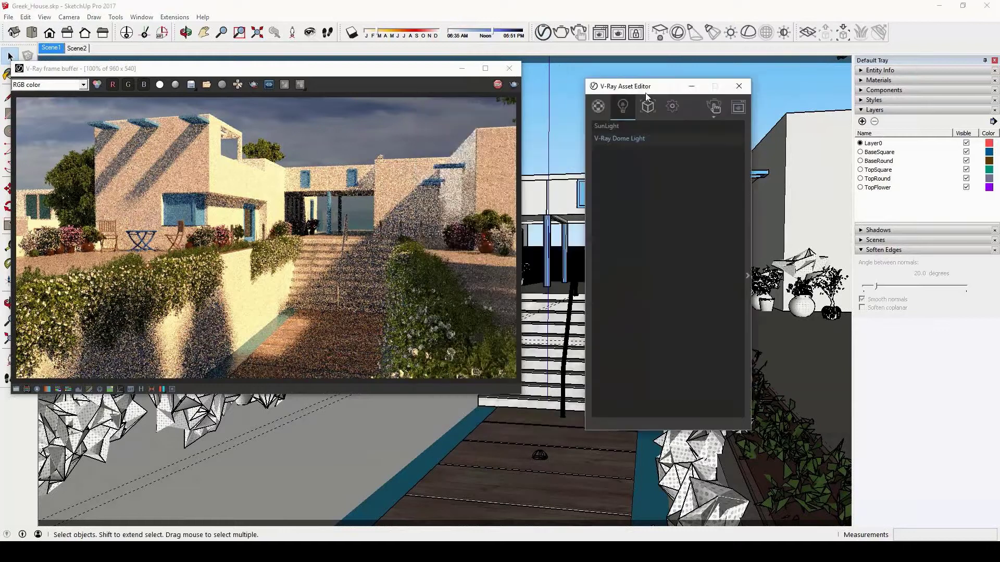
click(621, 125)
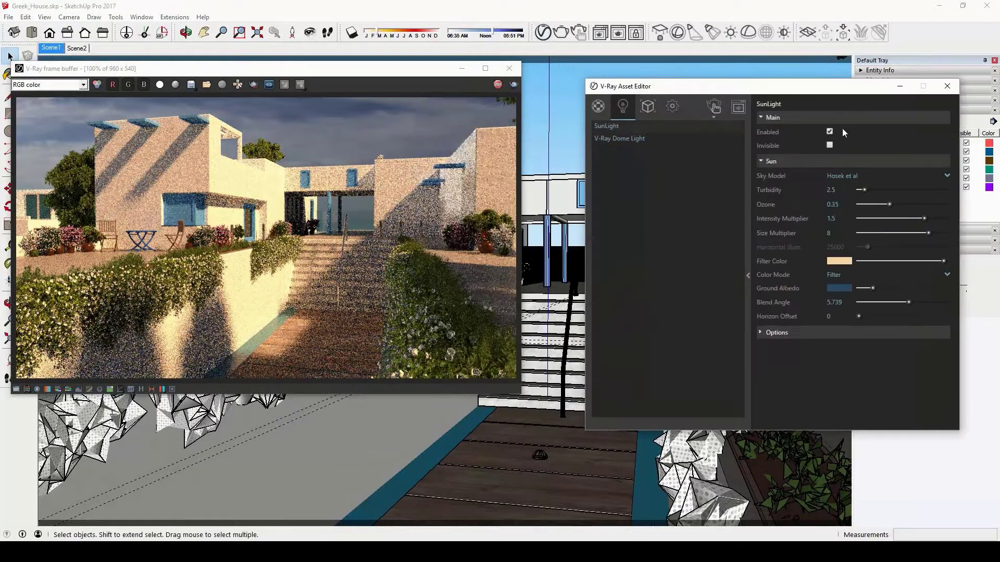
click(830, 132)
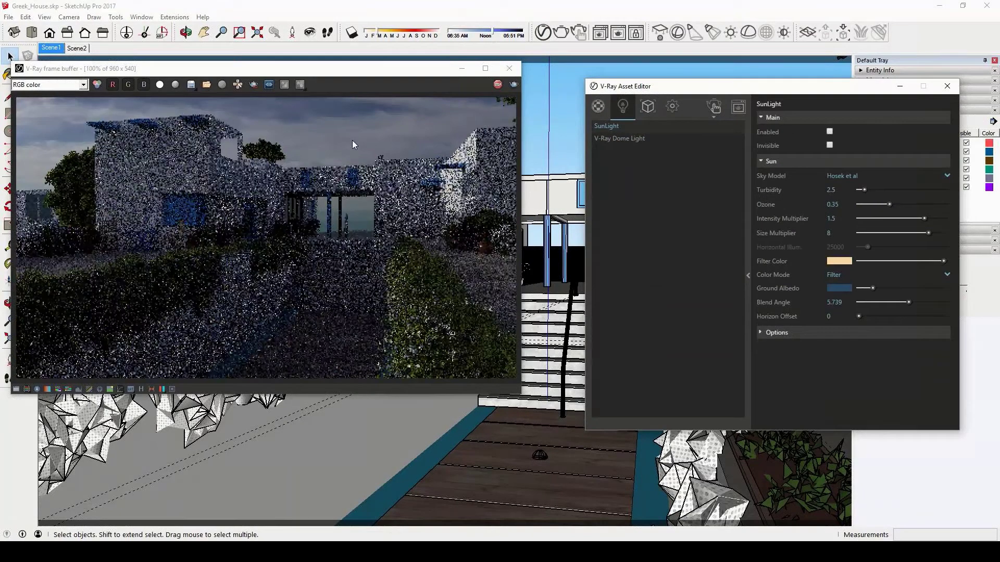
Step: Replace the V-Ray Dome Light's bitmap texture with 0707 Dawn Sun.hdr from the Desktop
click(633, 140)
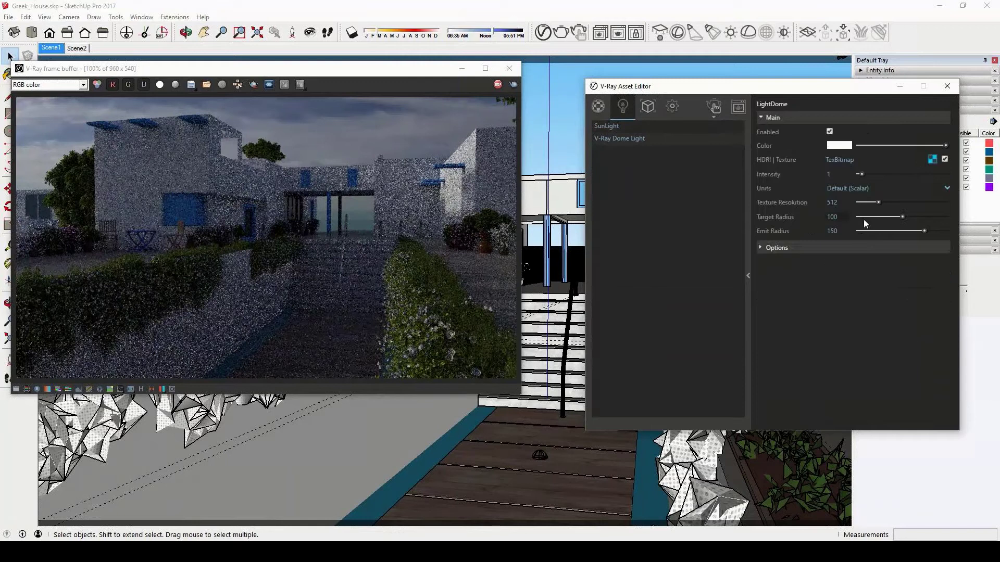
click(930, 161)
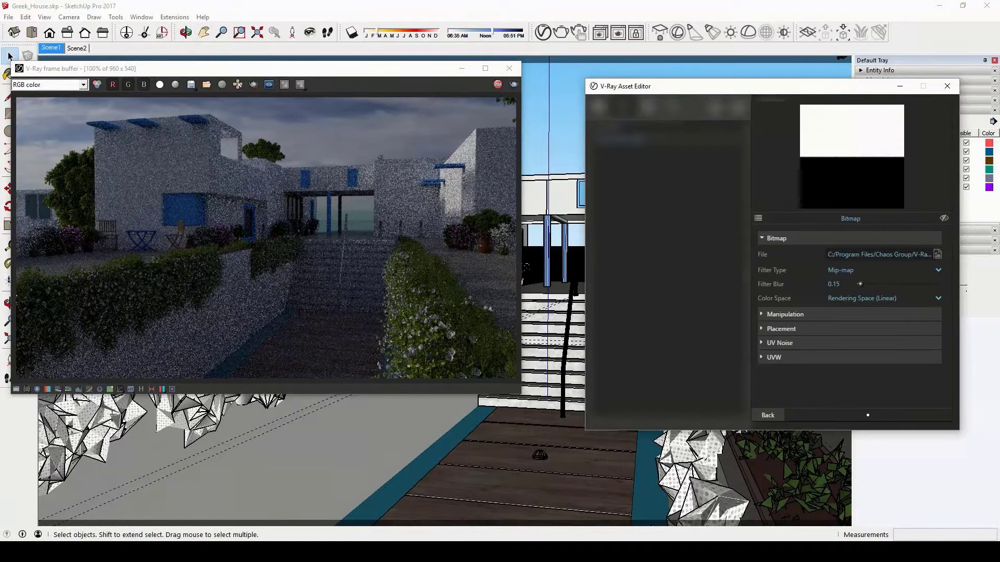
click(937, 254)
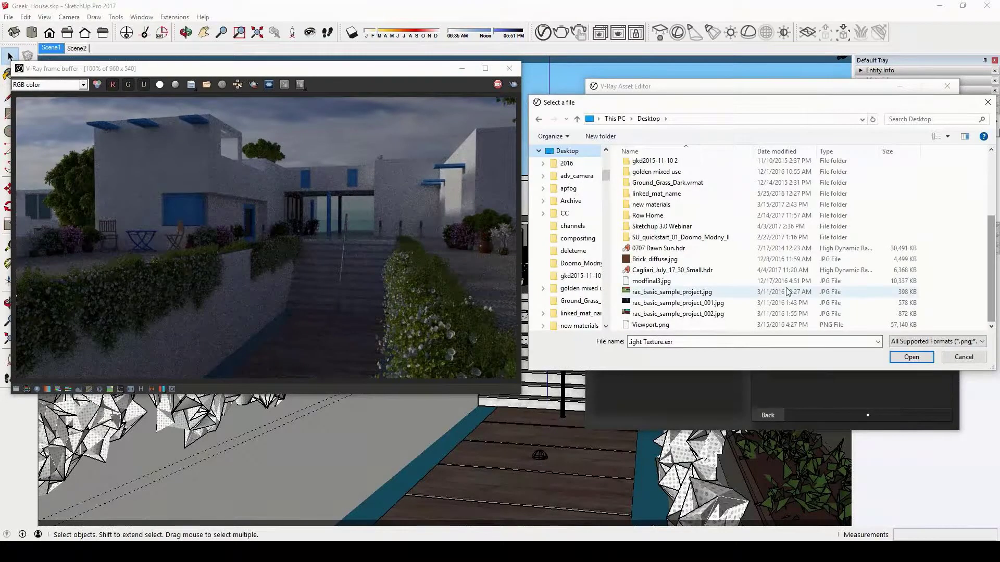
click(676, 249)
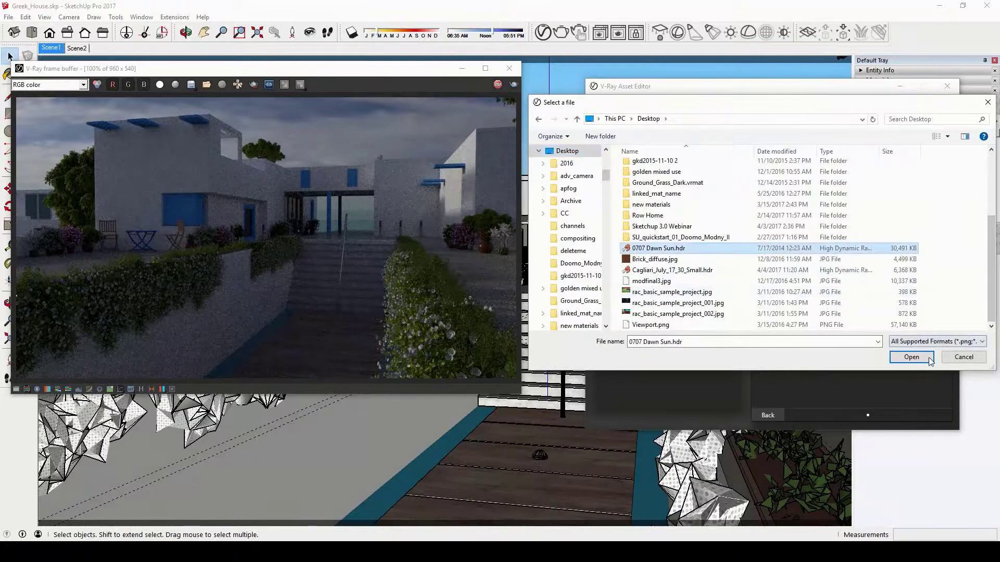
click(911, 357)
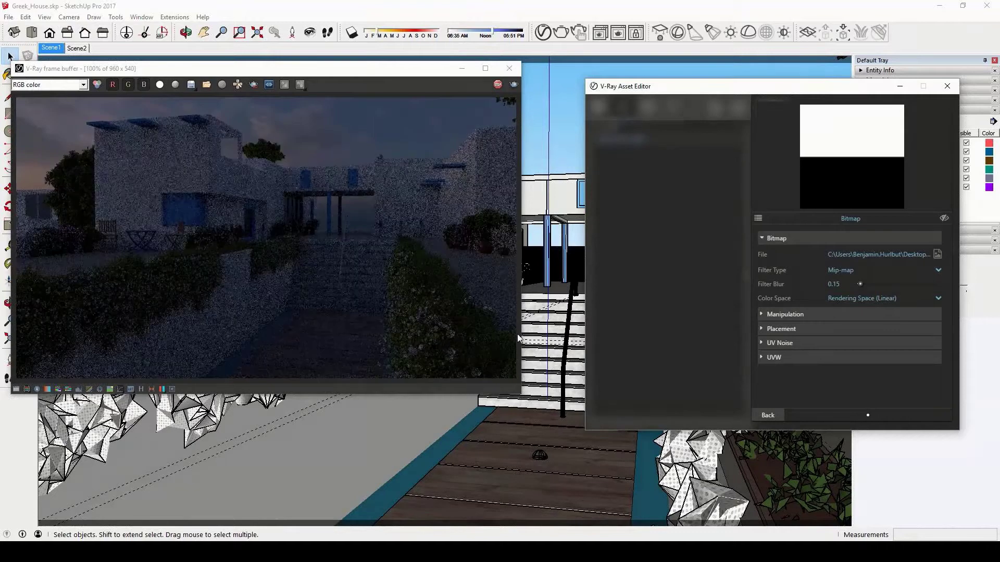
click(771, 415)
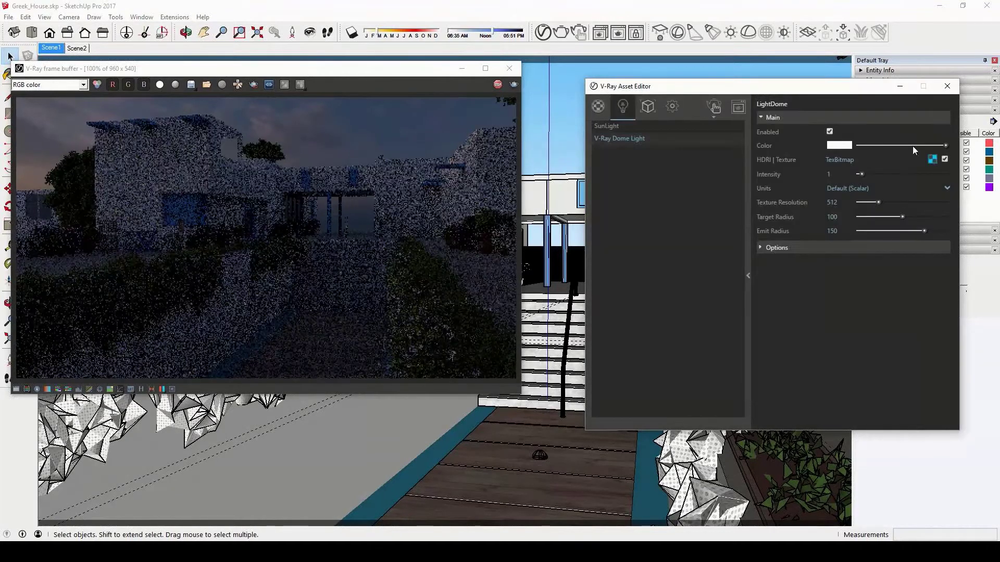
Step: Turn off the dome light's HDRI texture and change its color from white to teal green
click(944, 160)
click(841, 146)
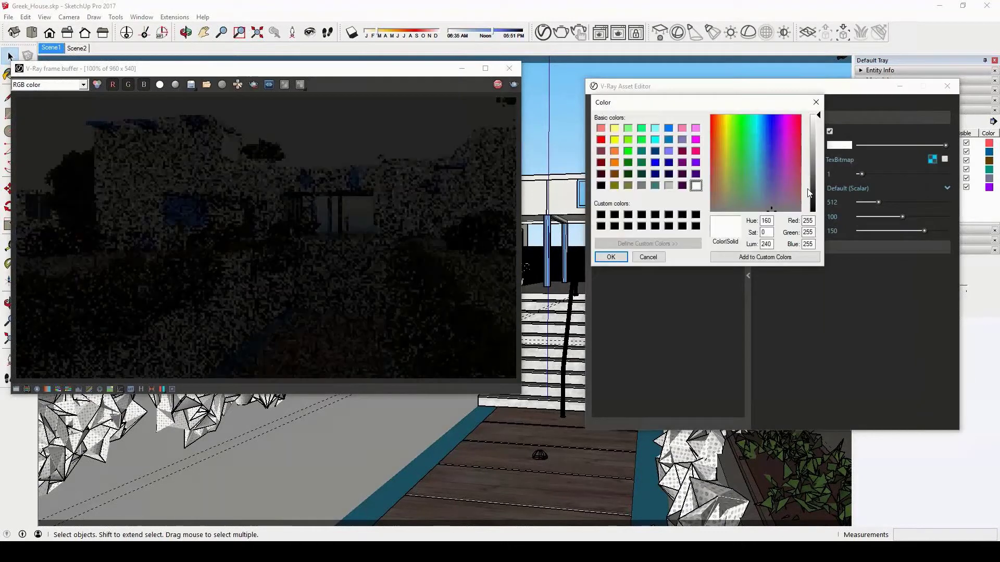
click(751, 162)
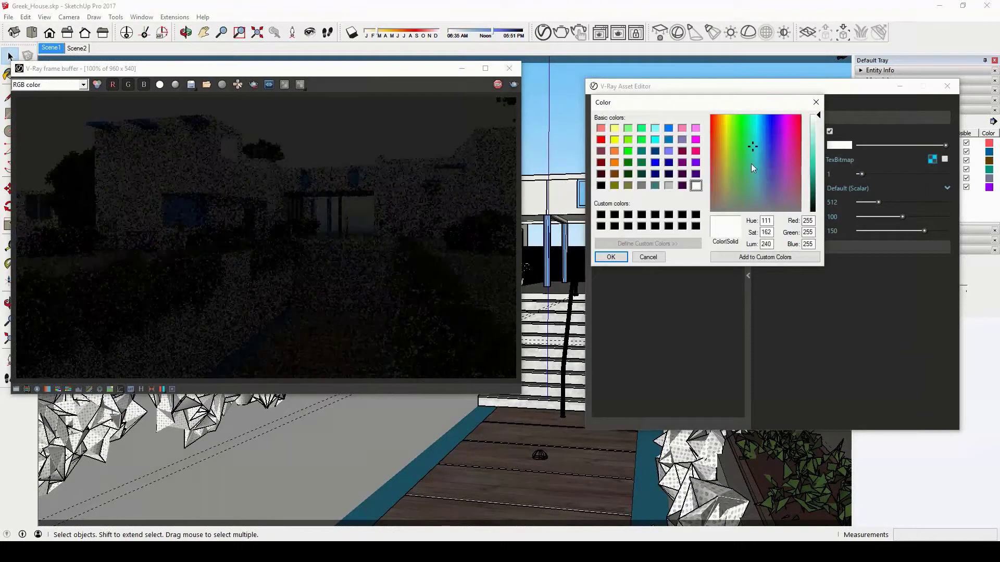
drag(818, 115, 818, 168)
click(611, 257)
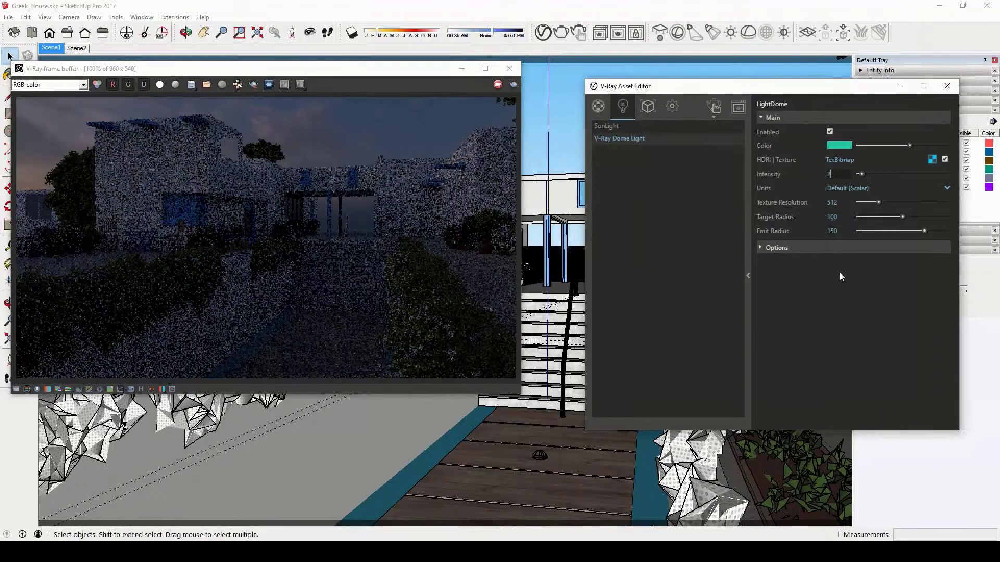
Step: With the HDRI texture enabled again, test a dome light intensity of 2 and raise it to 5
text(2)
key(Return)
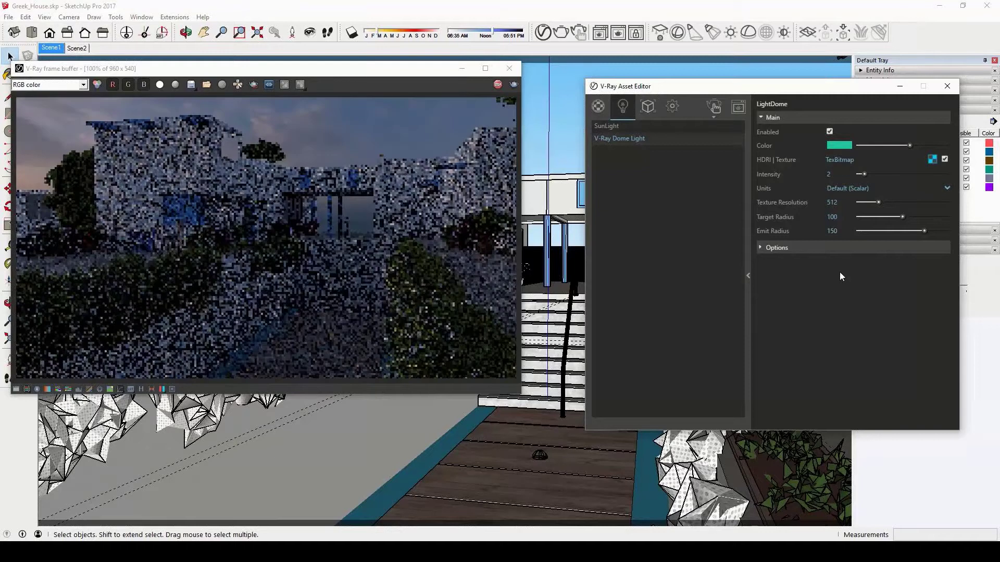
text(5)
key(Return)
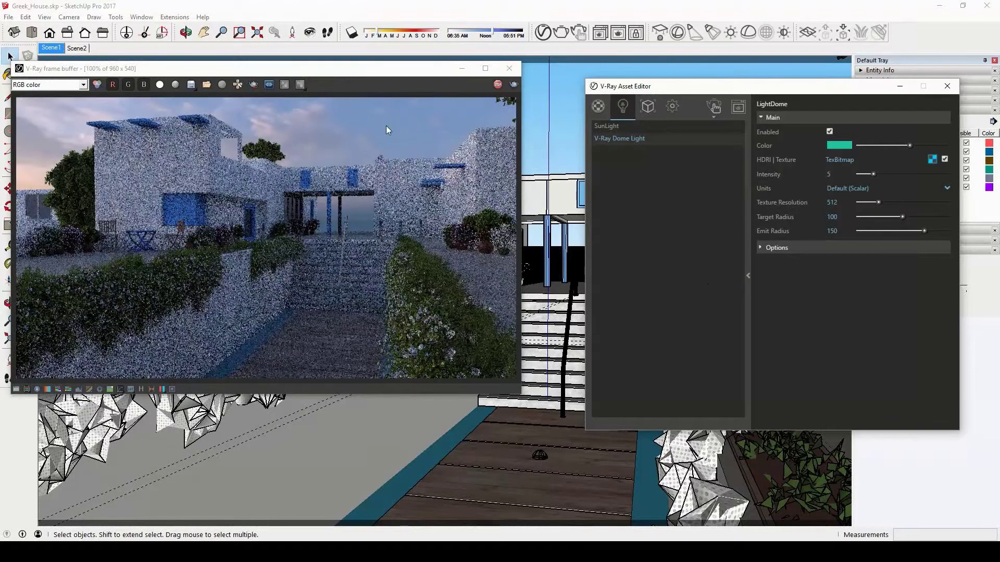
Step: Enable the Lock dome light option and rotate the dome light on the walkway by about 150 degrees
click(760, 247)
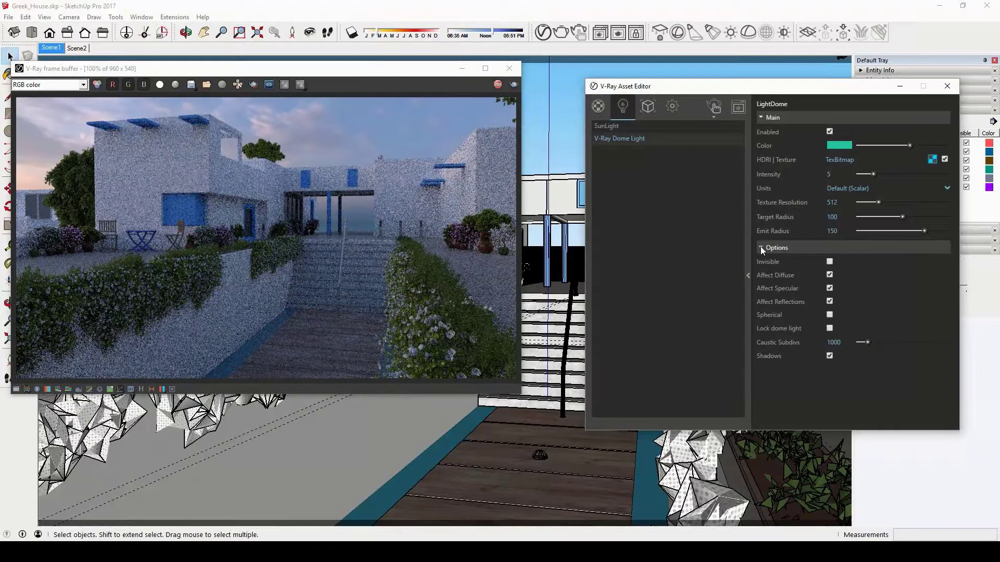
click(829, 328)
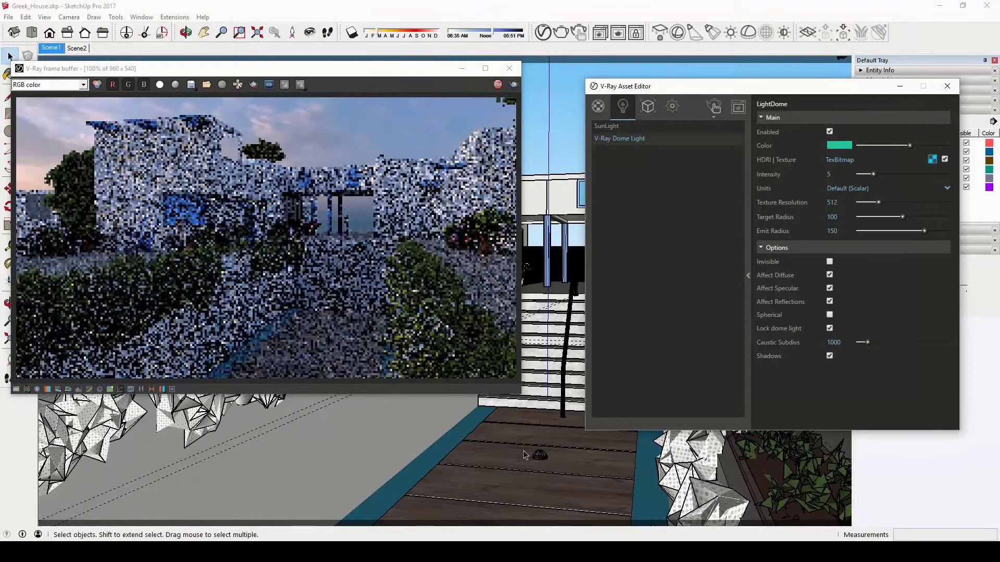
click(540, 455)
key(m)
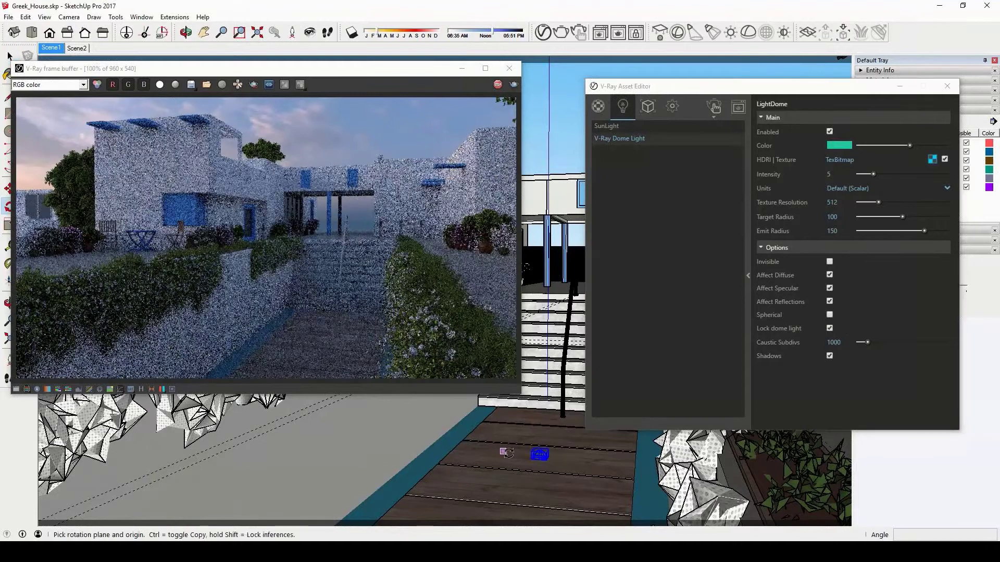
drag(500, 455, 473, 457)
click(473, 456)
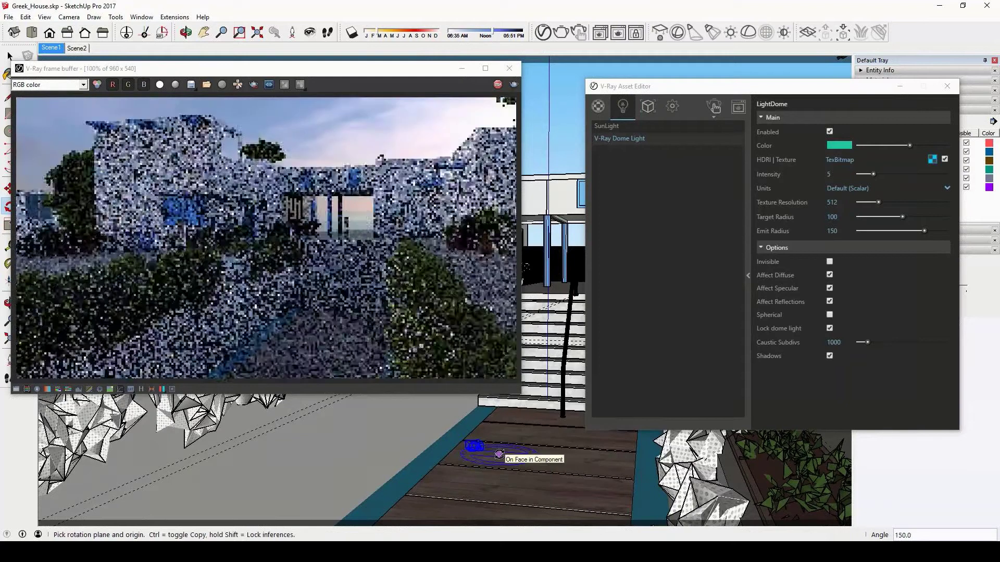
Step: Rotate the dome light by about 190 degrees around a second pivot on the walkway and disable Lock dome light
click(529, 458)
click(463, 449)
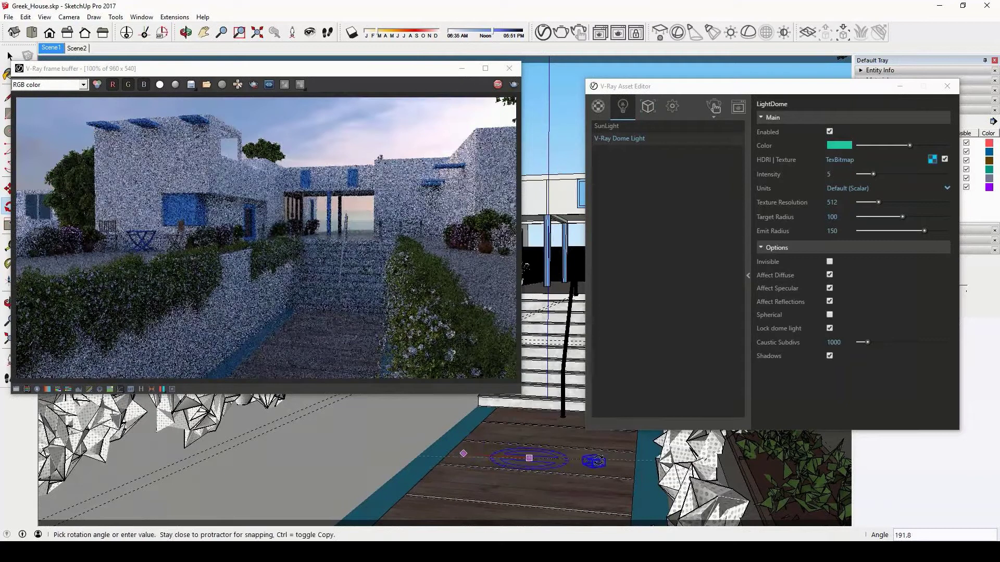
click(593, 462)
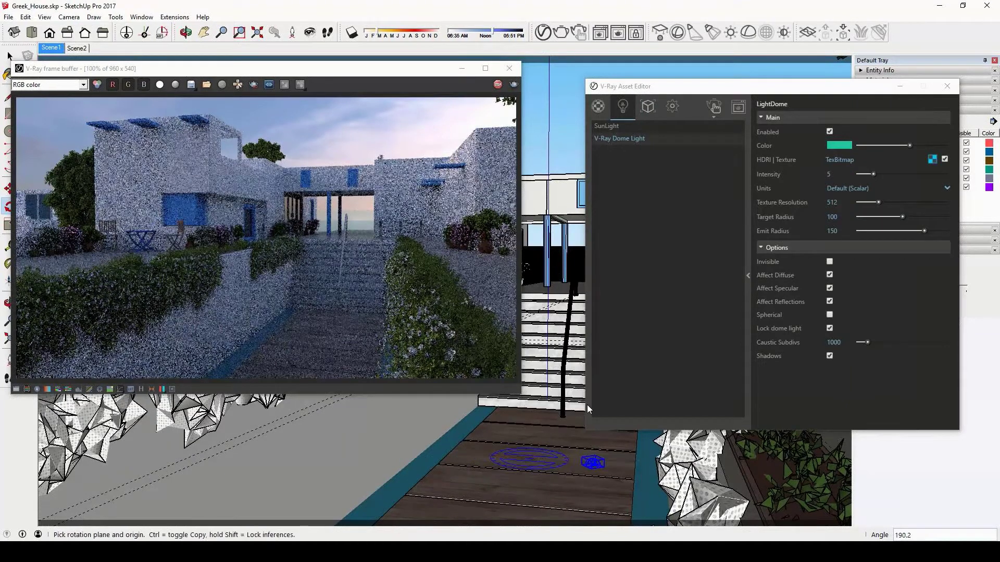
click(831, 328)
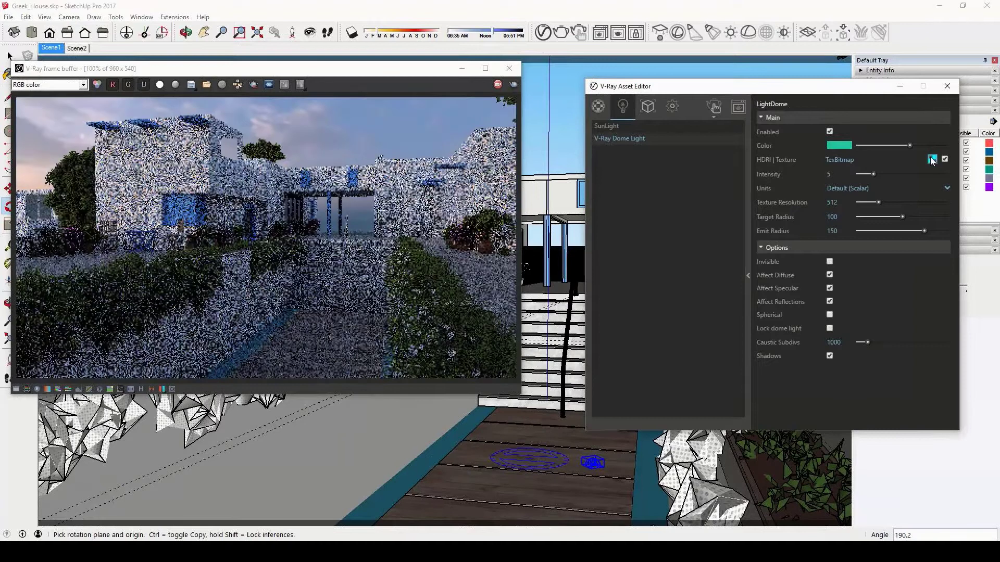
Step: Open the UVW settings of the dome light's bitmap texture and set the horizontal rotation to 90
click(932, 160)
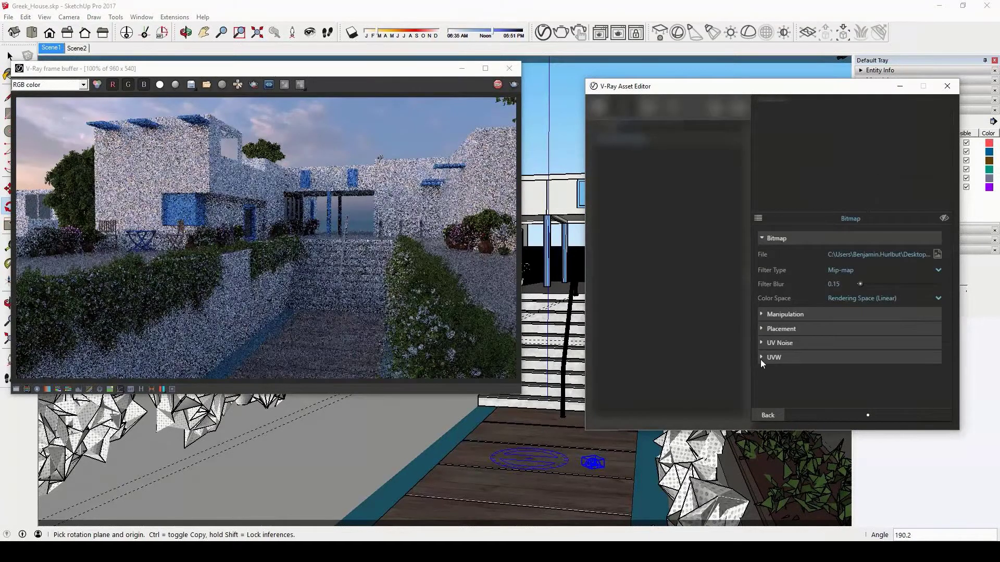
click(760, 358)
drag(949, 331, 948, 360)
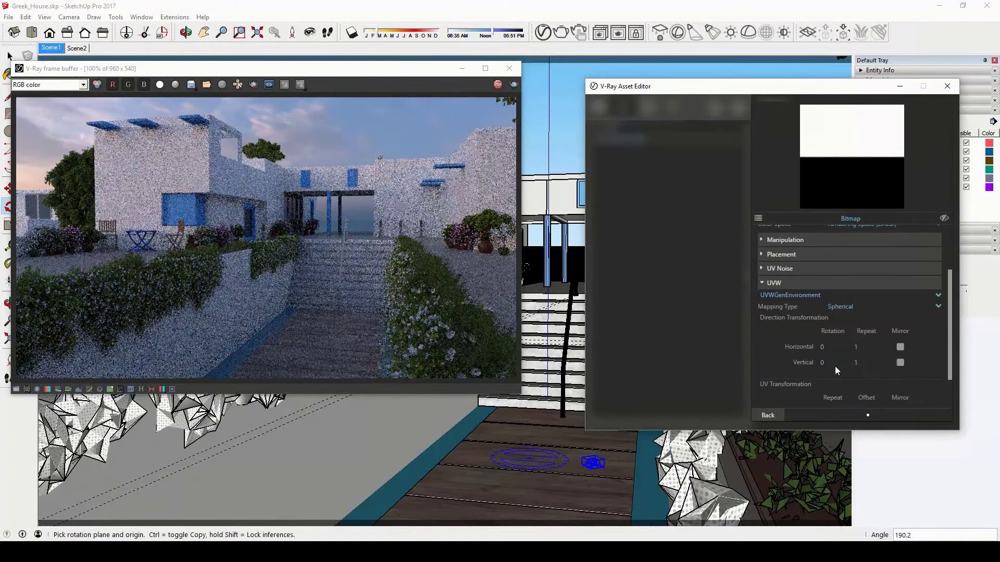
click(797, 345)
text(90)
key(Return)
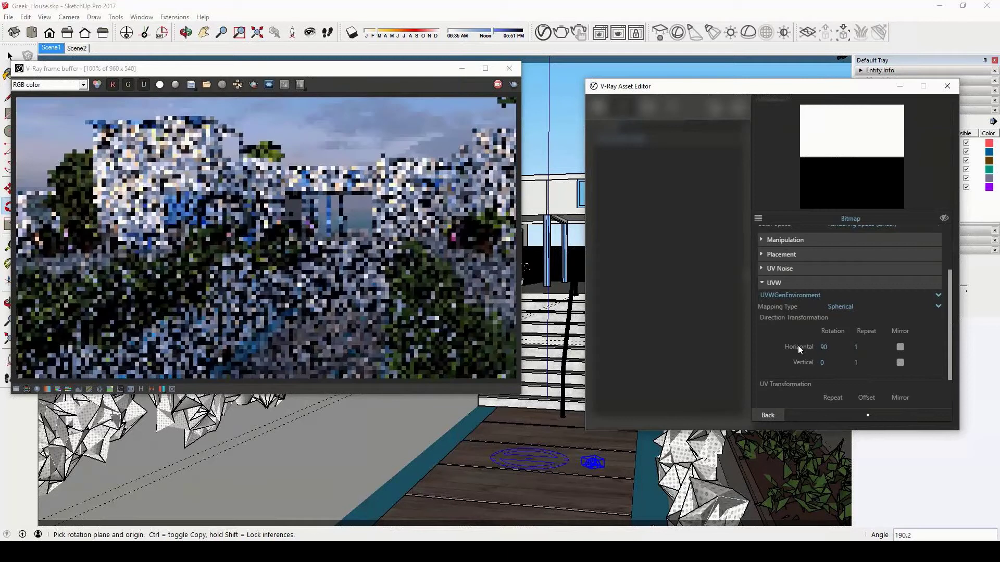
Step: Test a horizontal rotation of 180 for the HDRI texture and set it to 160
drag(798, 345, 804, 351)
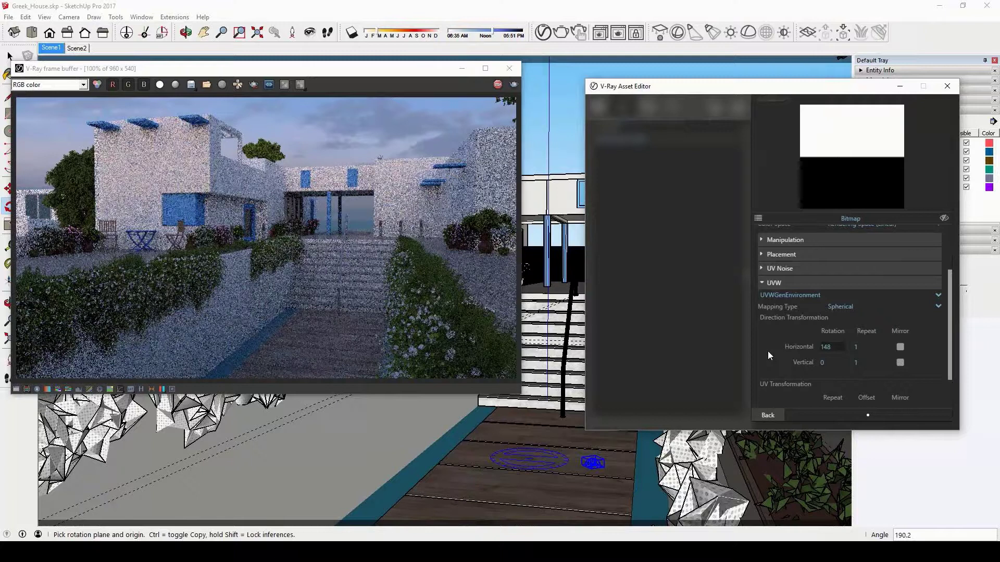
text(180)
key(Return)
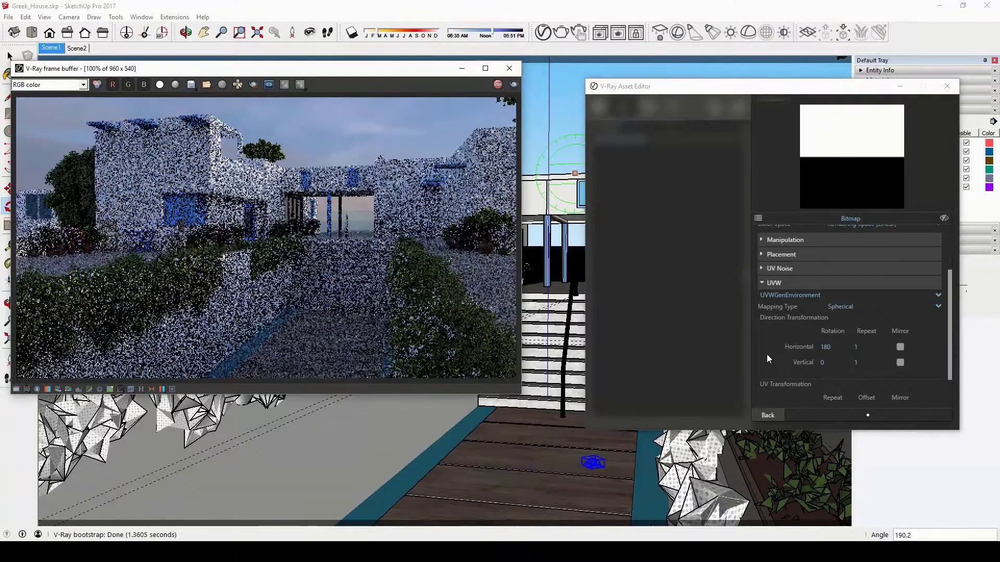
text(160)
key(Return)
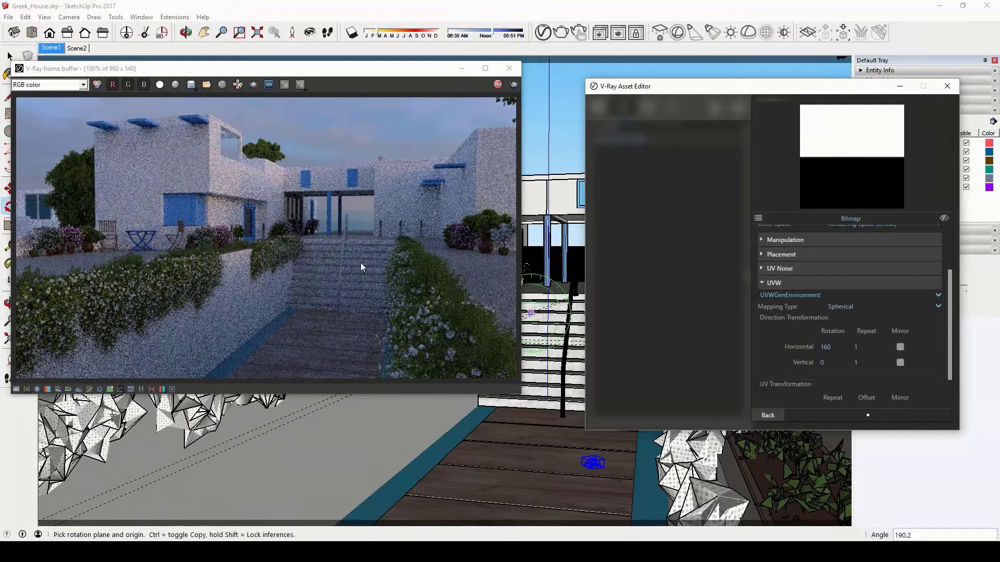
Step: Stop the interactive render and close the V-Ray frame buffer and the Asset Editor
click(496, 88)
click(509, 68)
click(946, 87)
Step: Convert the dark cylinder inside the bollard lamp component to a V-Ray Mesh Light
middle_drag(733, 270, 675, 279)
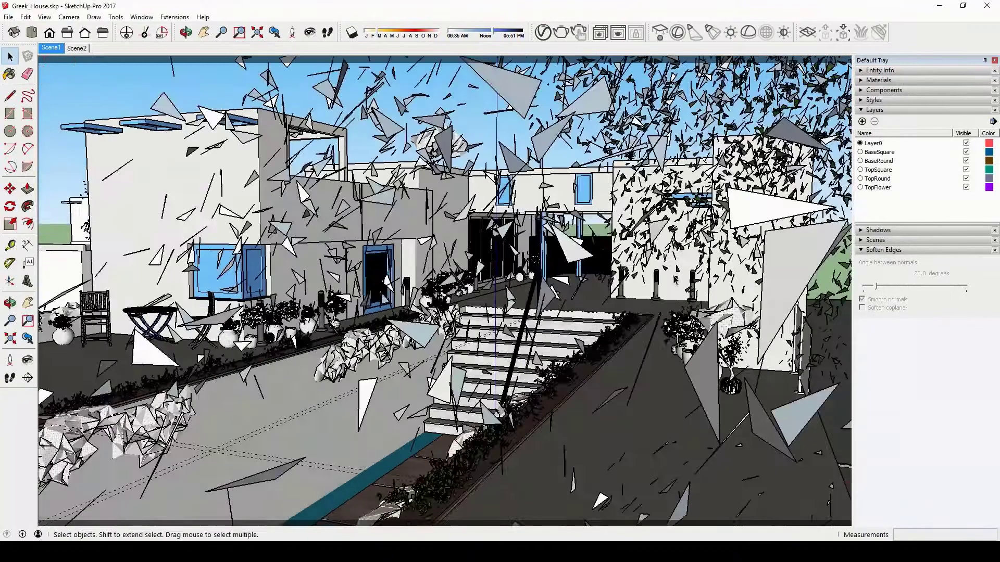
scroll(675, 279, up, 8)
middle_drag(681, 264, 654, 282)
double_click(603, 287)
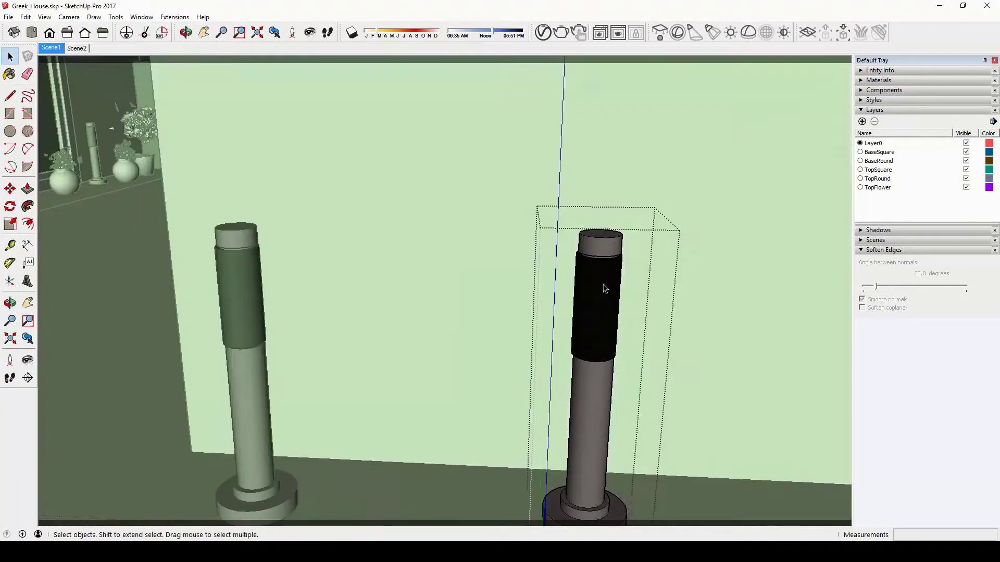
click(616, 286)
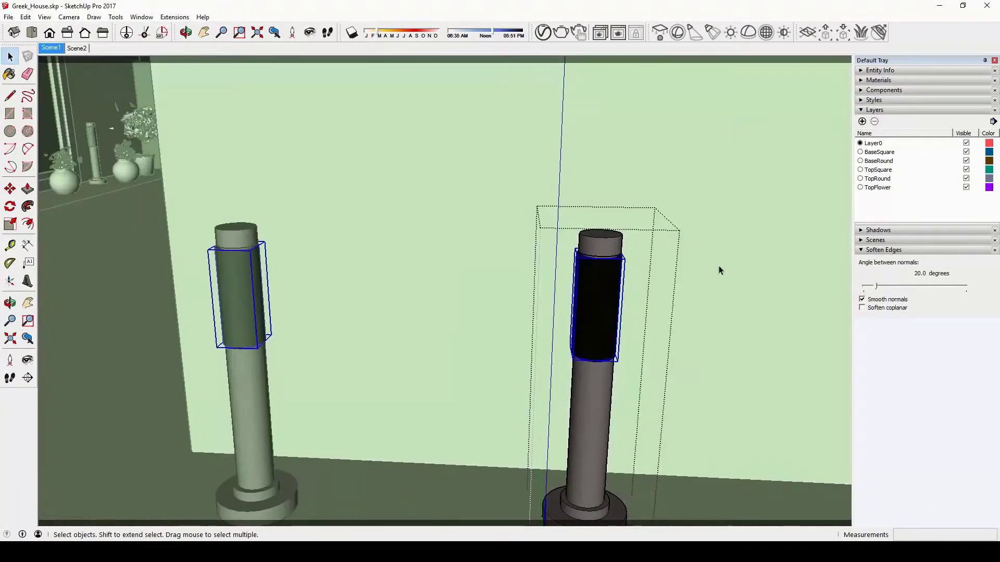
click(766, 32)
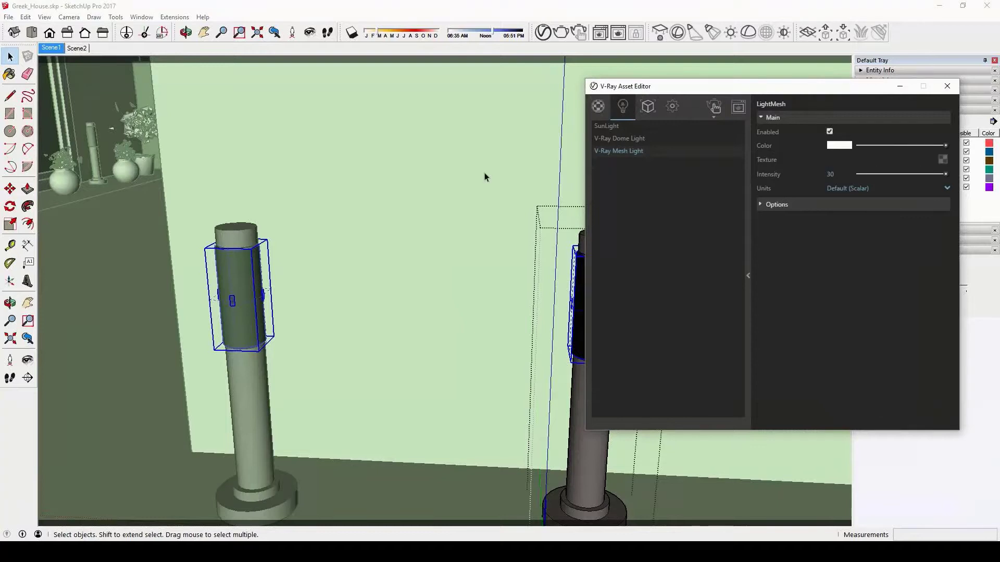
click(486, 253)
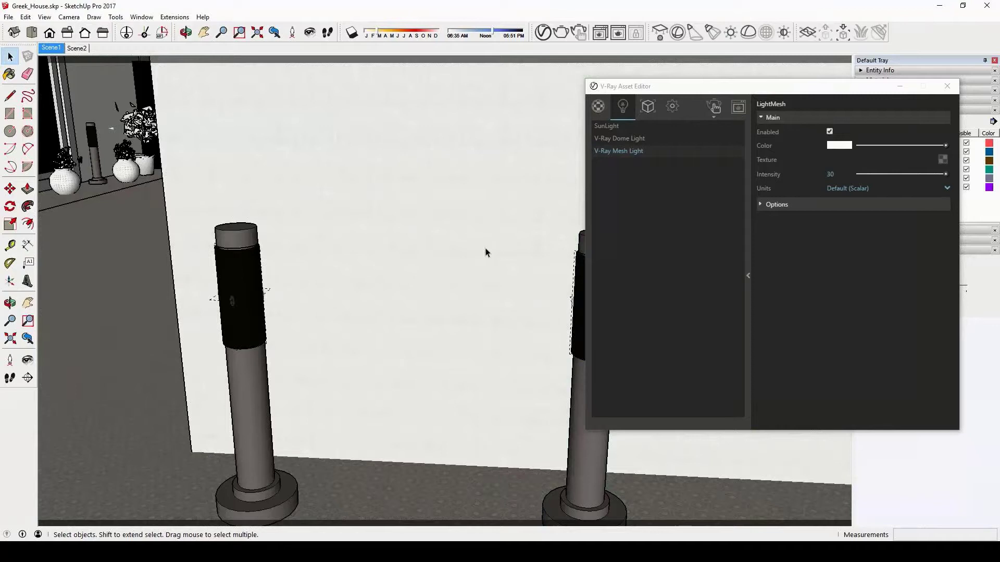
Step: Start an interactive render of the bollards and set the V-Ray Mesh Light's intensity to 50
click(579, 32)
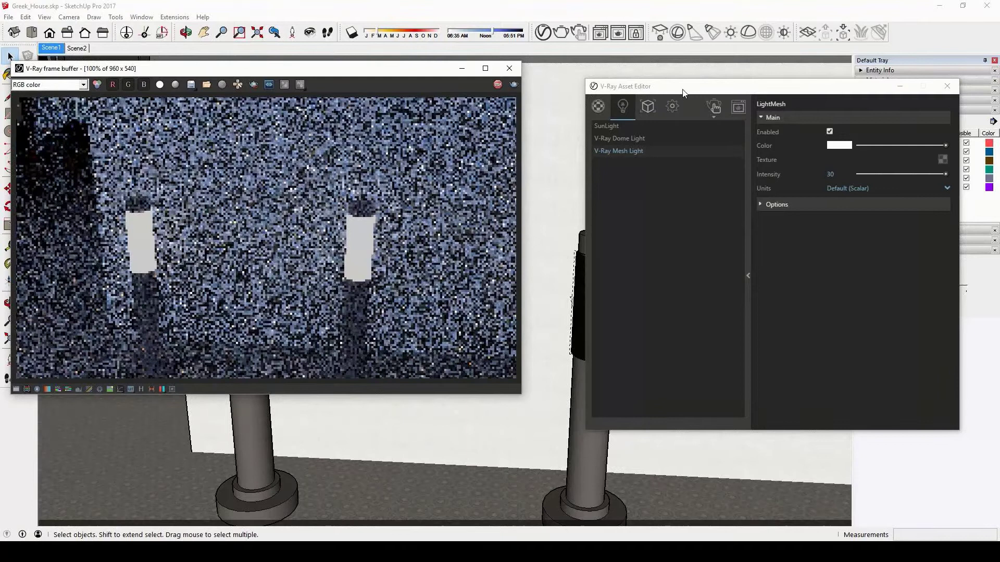
drag(684, 93, 761, 89)
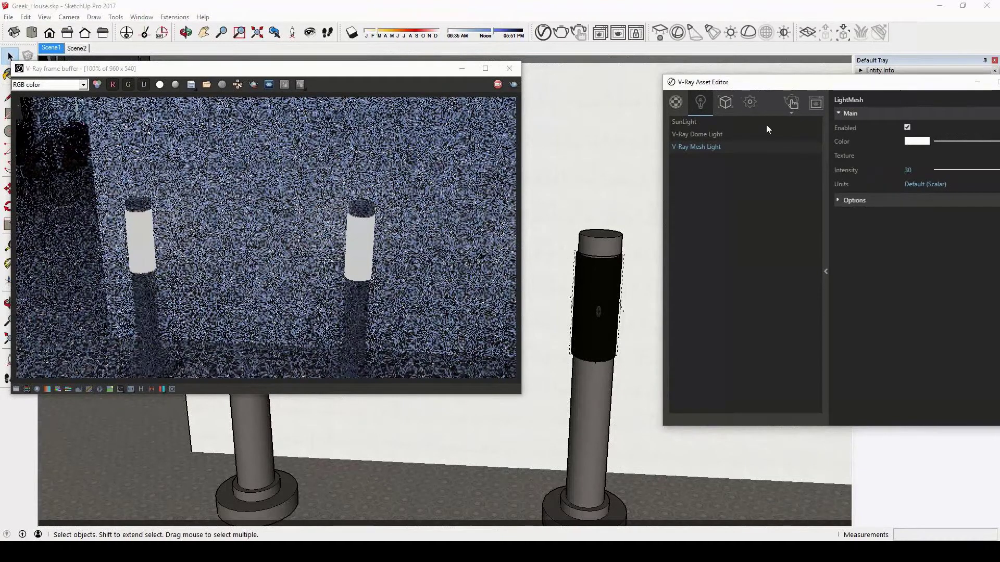
drag(820, 87, 745, 84)
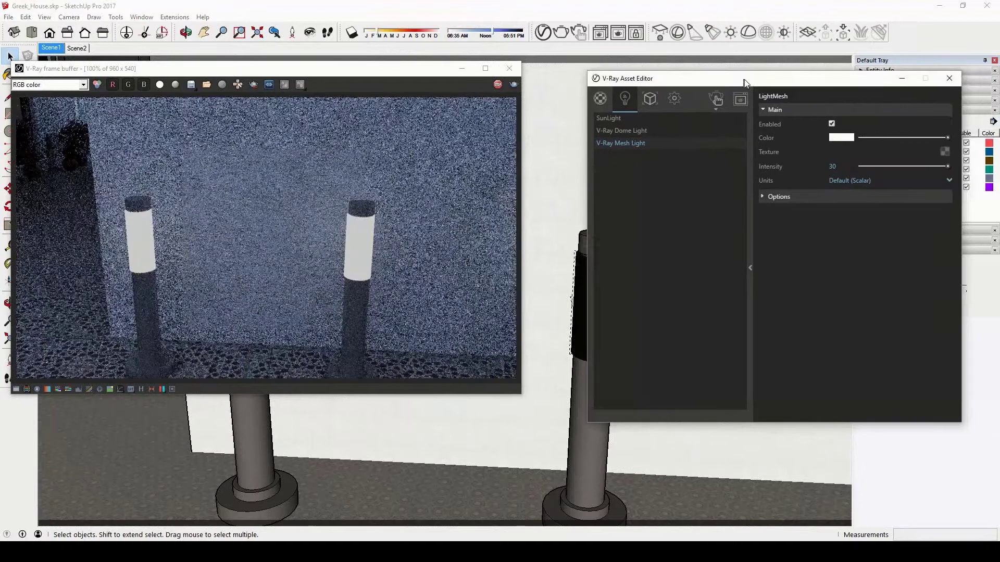
text(50)
key(Return)
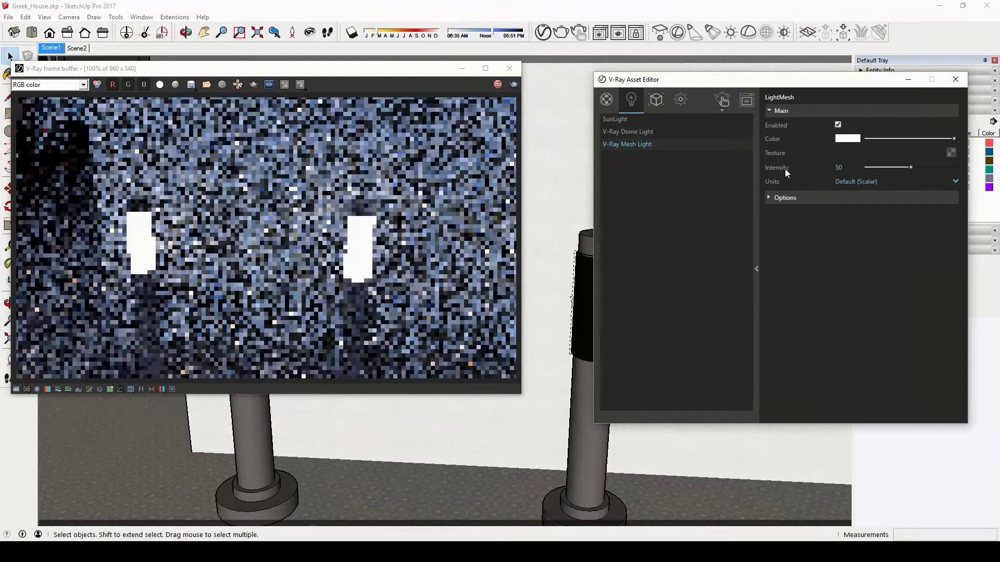
Step: Raise the bollard mesh light's intensity to 220 directly in the model with the light intensity tool
click(784, 33)
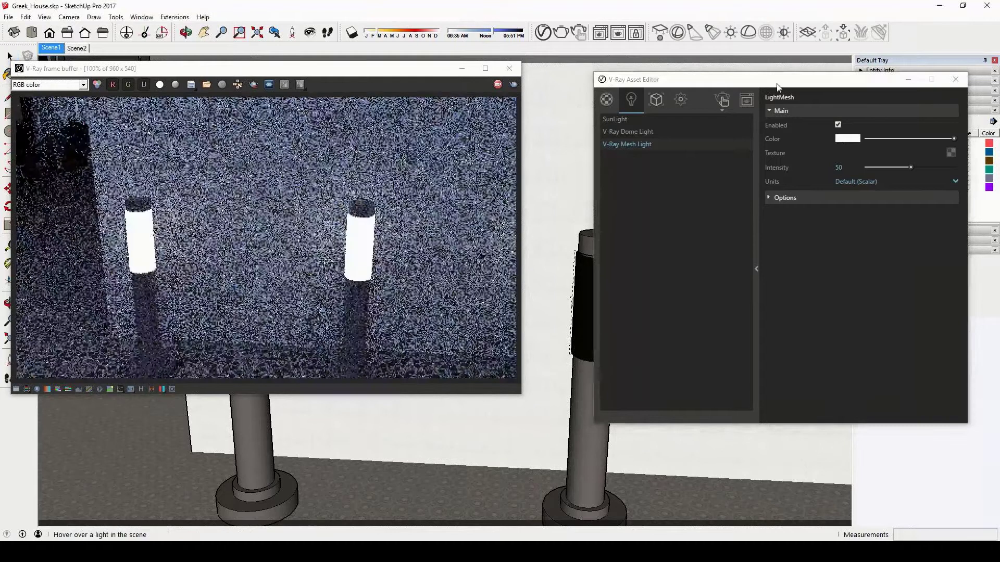
drag(778, 84, 859, 85)
mouse_move(601, 270)
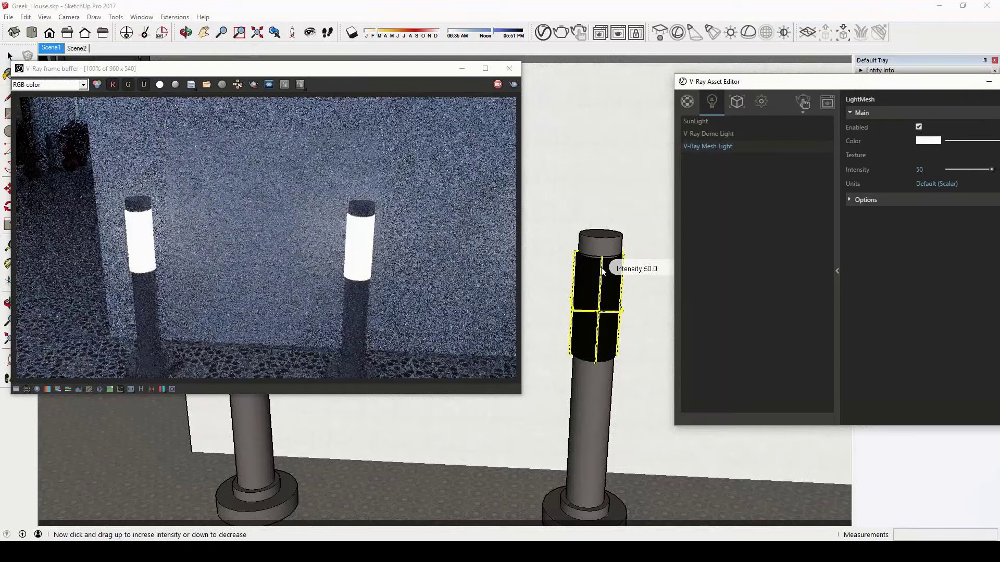
drag(602, 270, 605, 285)
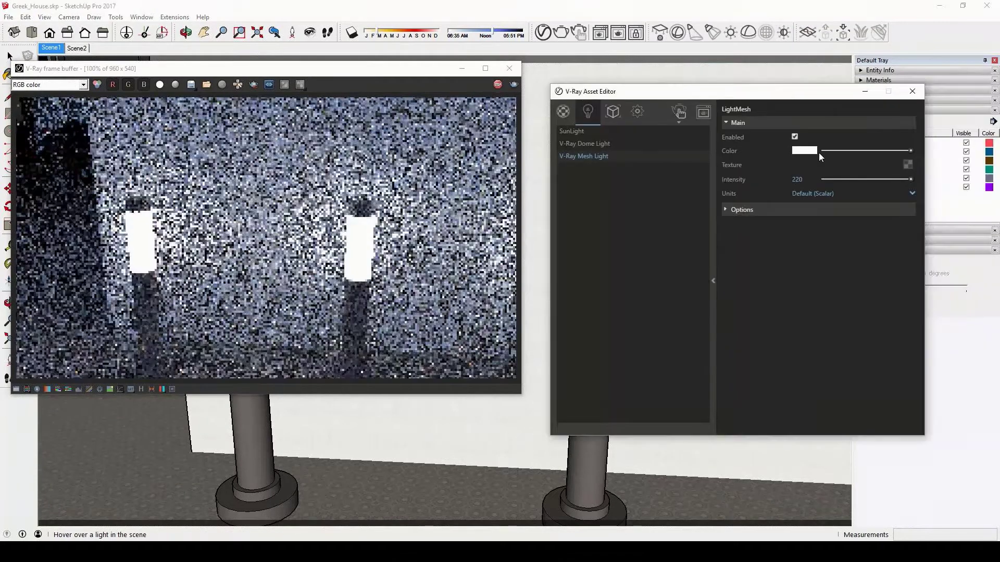
Step: Change the V-Ray Mesh Light's color to orange (RGB 238, 124, 49)
click(816, 151)
click(779, 163)
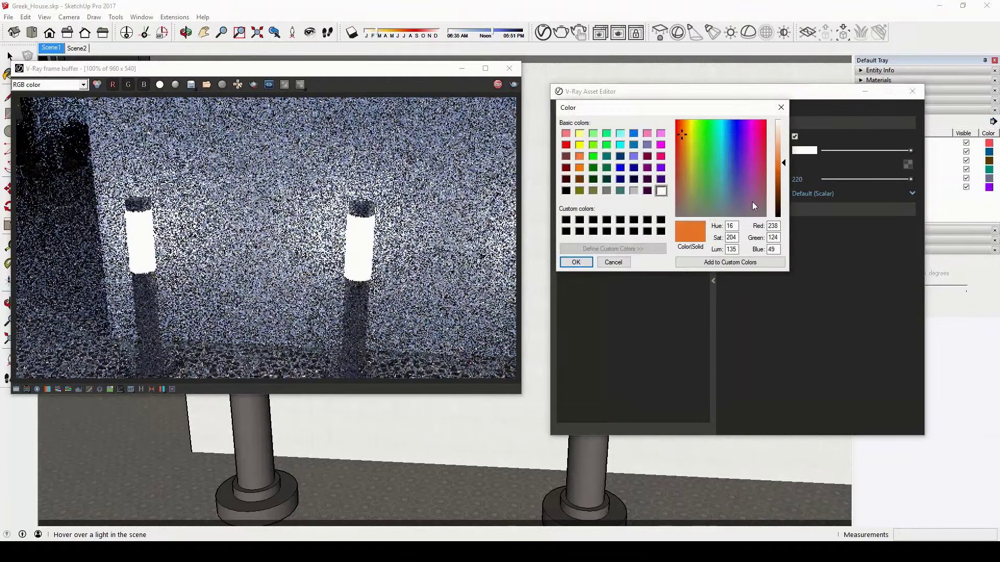
key(Return)
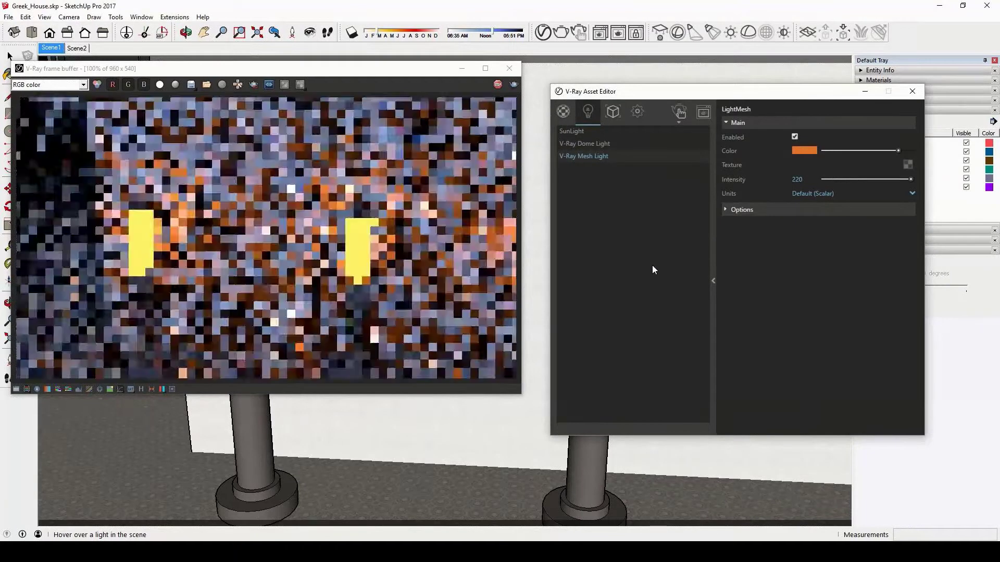
Step: Set the V-Ray Mesh Light's color to a pale warm yellow (RGB 253, 239, 185)
click(810, 152)
click(686, 125)
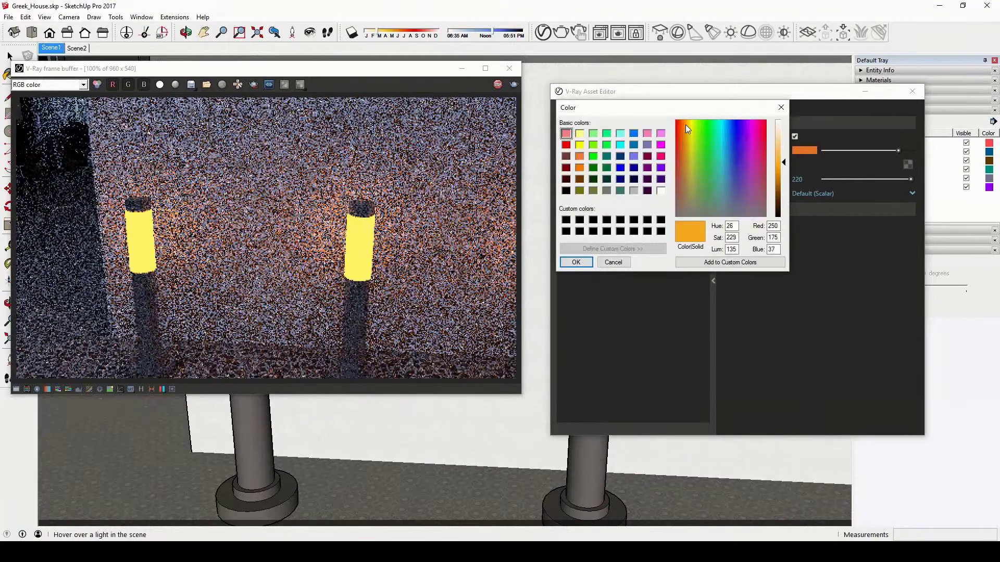
click(783, 135)
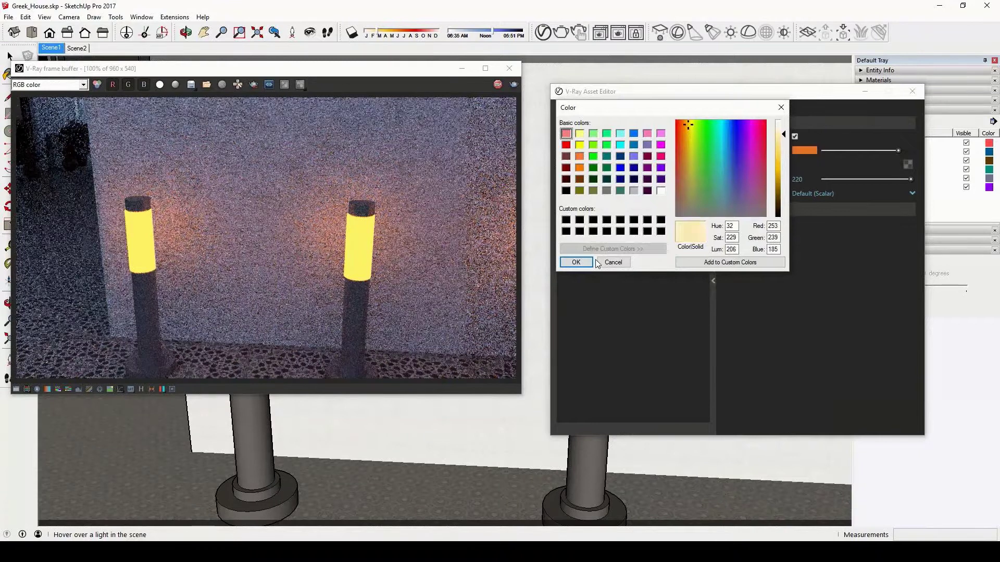
click(576, 262)
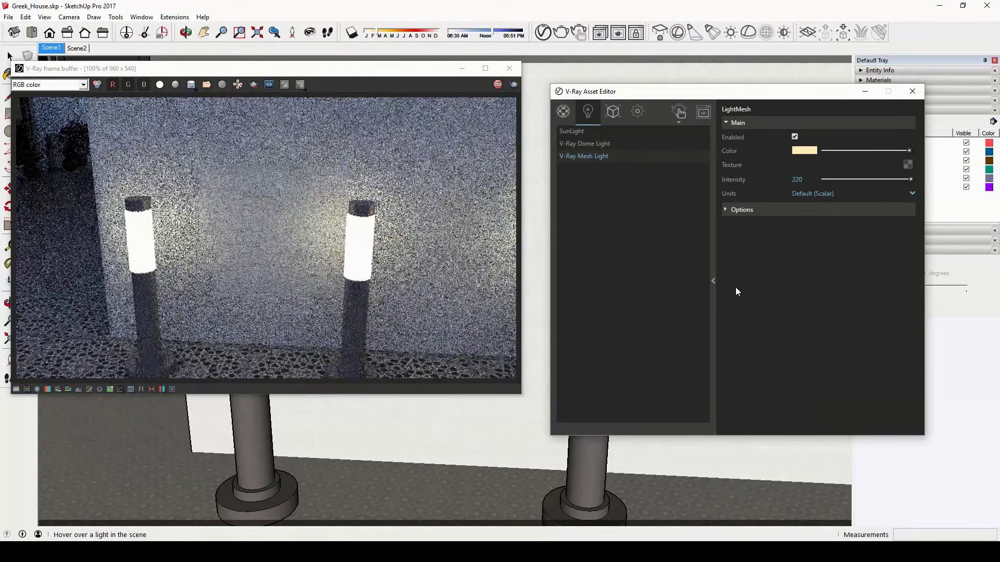
Step: Return to the Scene1 camera view and show the V-Ray frame buffer
click(49, 49)
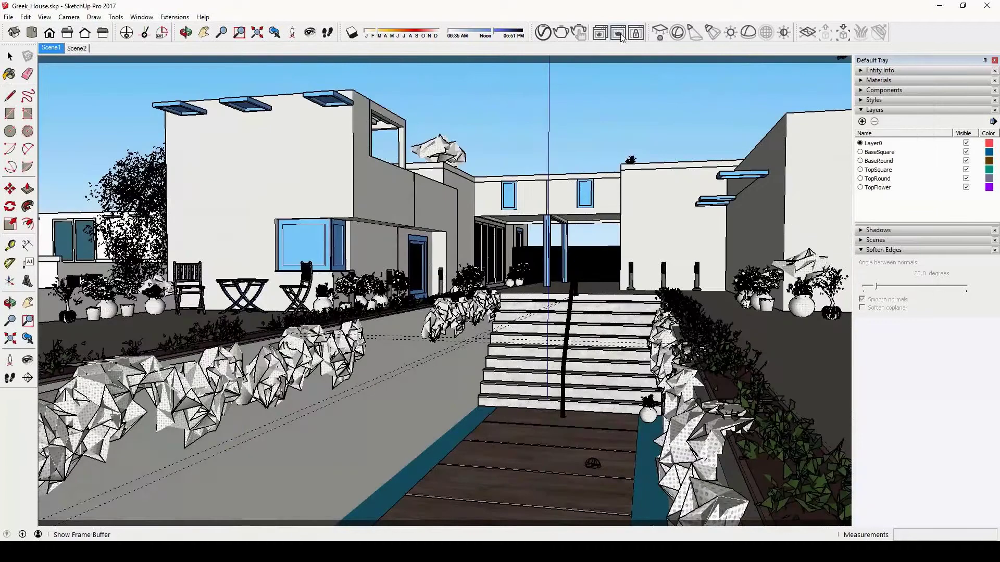
click(619, 34)
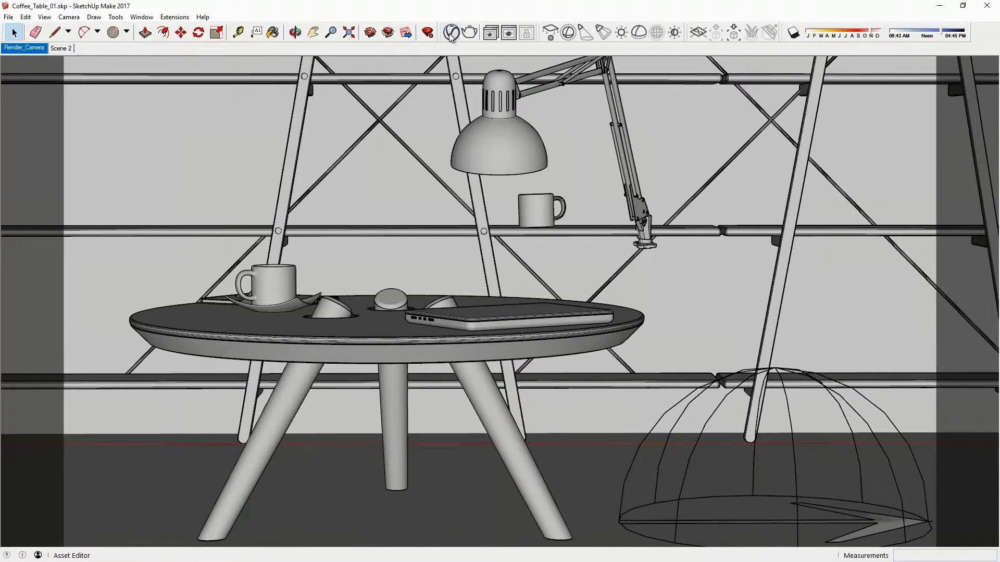
Step: Render the coffee table scene and open the Asset Editor's material list beside the frame buffer
click(472, 34)
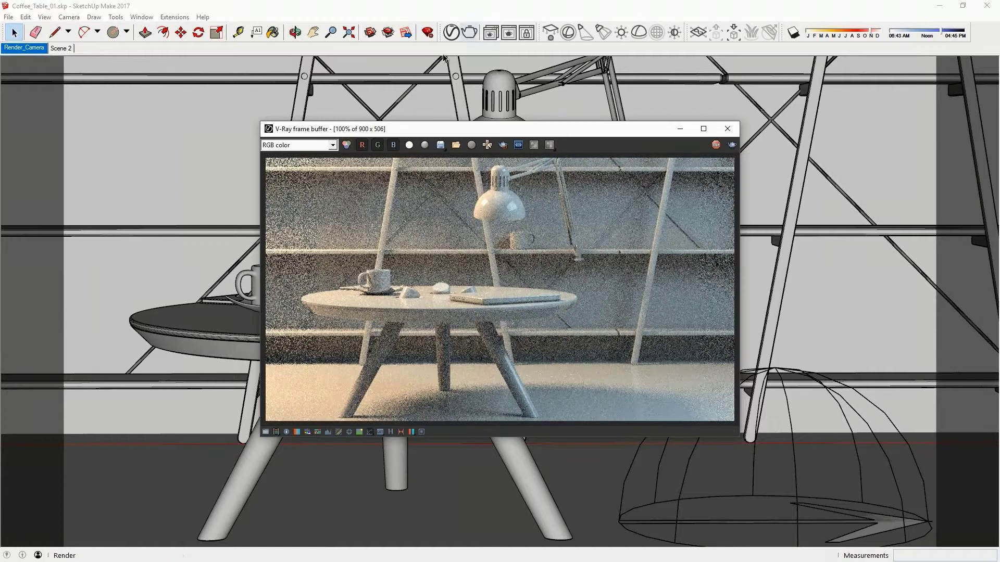
drag(367, 129, 557, 138)
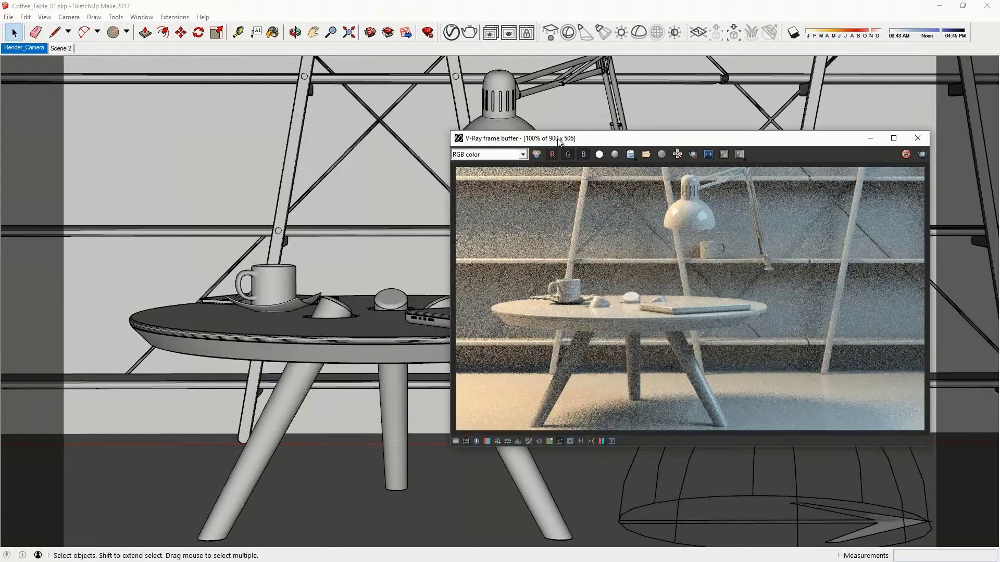
click(451, 32)
drag(504, 111, 310, 99)
click(241, 120)
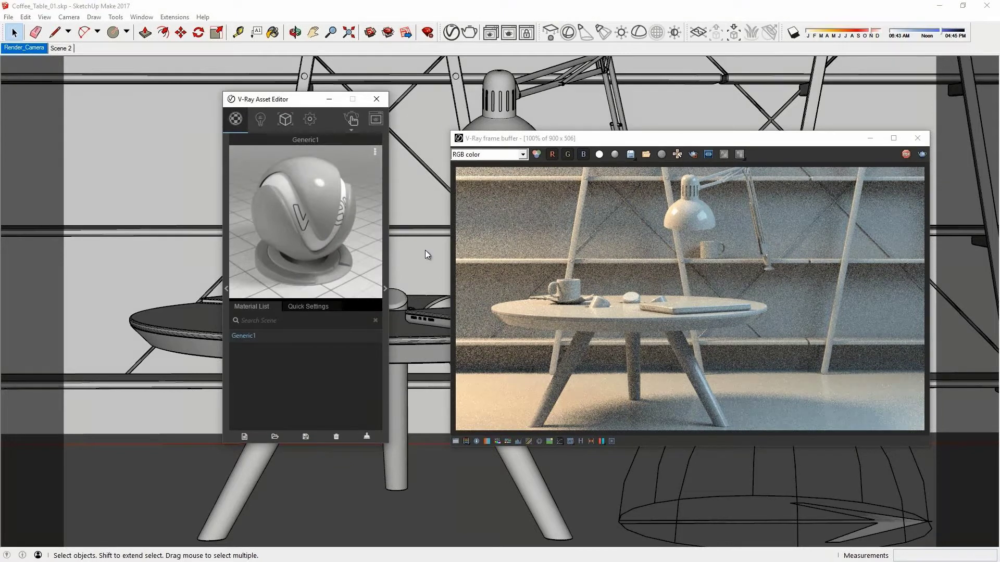
Step: Expand the V-Ray material library and browse the Glass category with enlarged thumbnails
drag(270, 108, 308, 121)
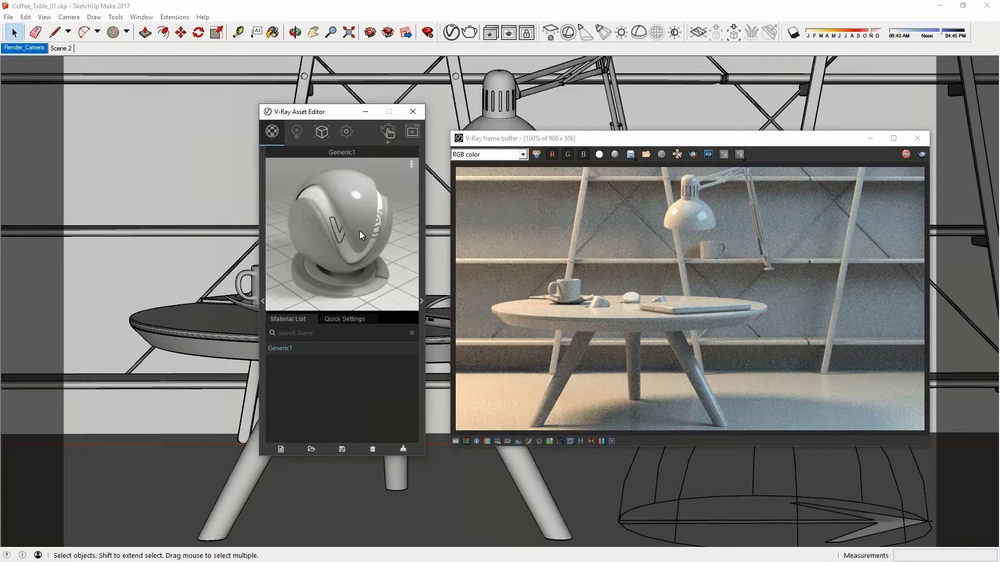
click(263, 302)
drag(156, 308, 177, 340)
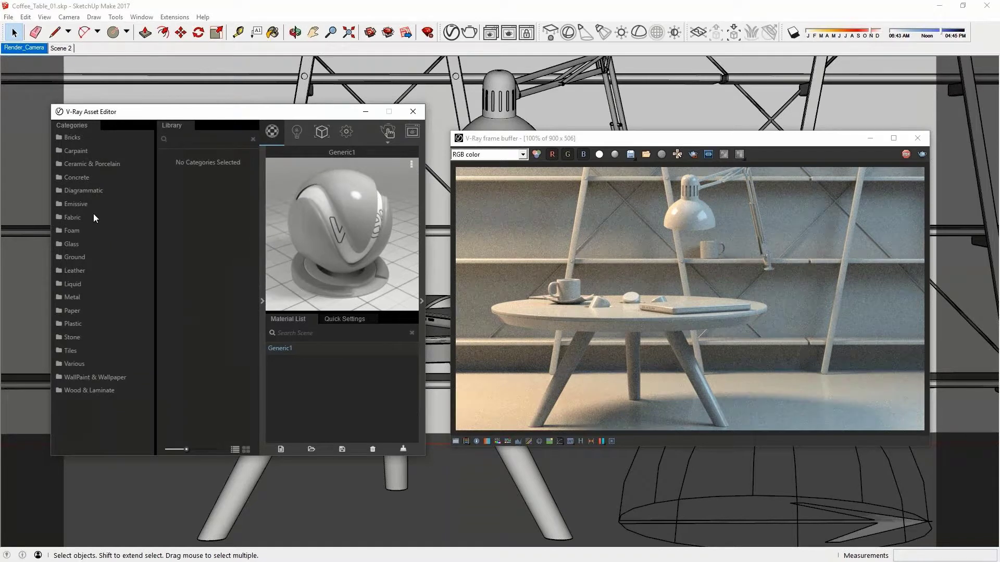
click(70, 243)
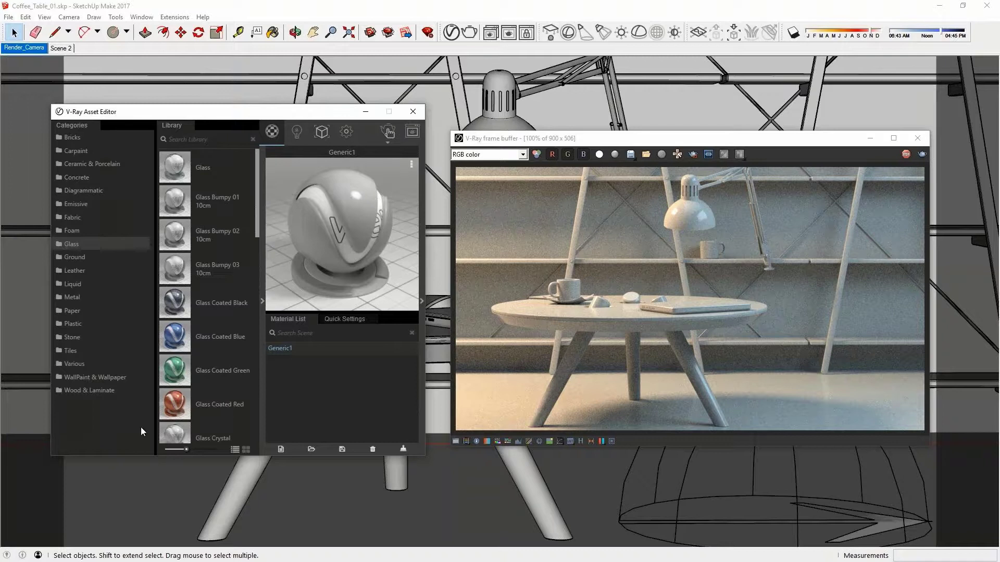
drag(194, 449, 214, 448)
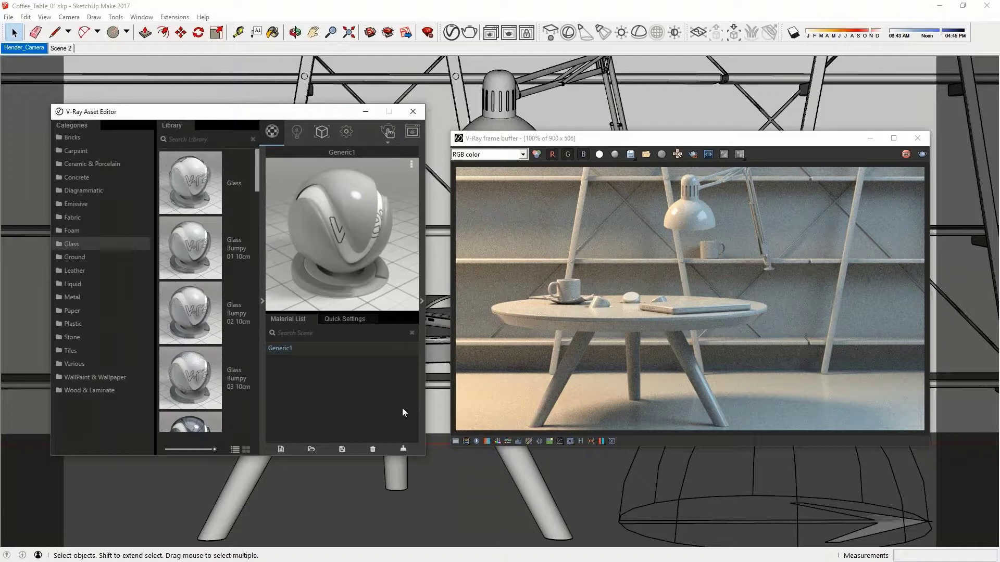
scroll(183, 344, down, 5)
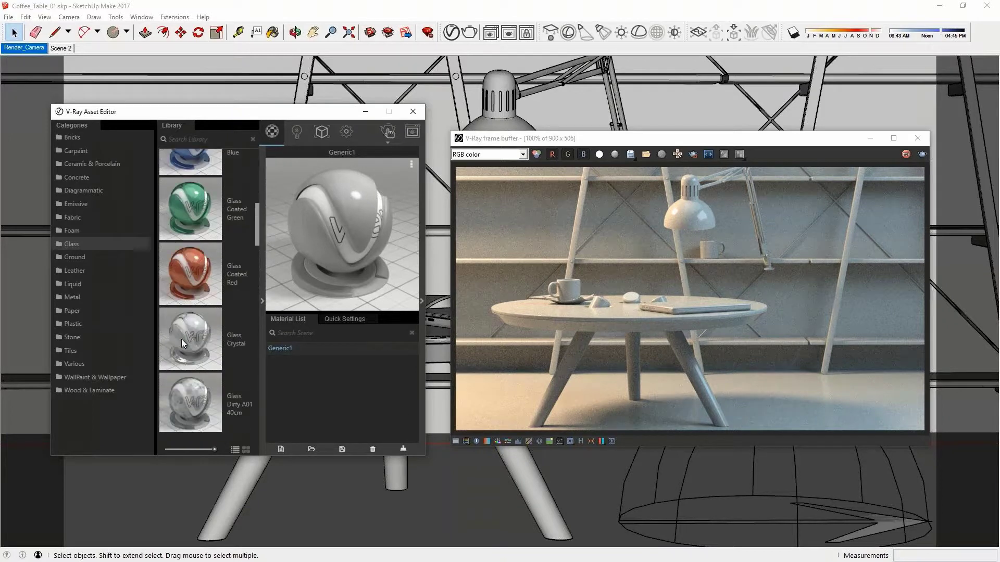
scroll(182, 335, down, 5)
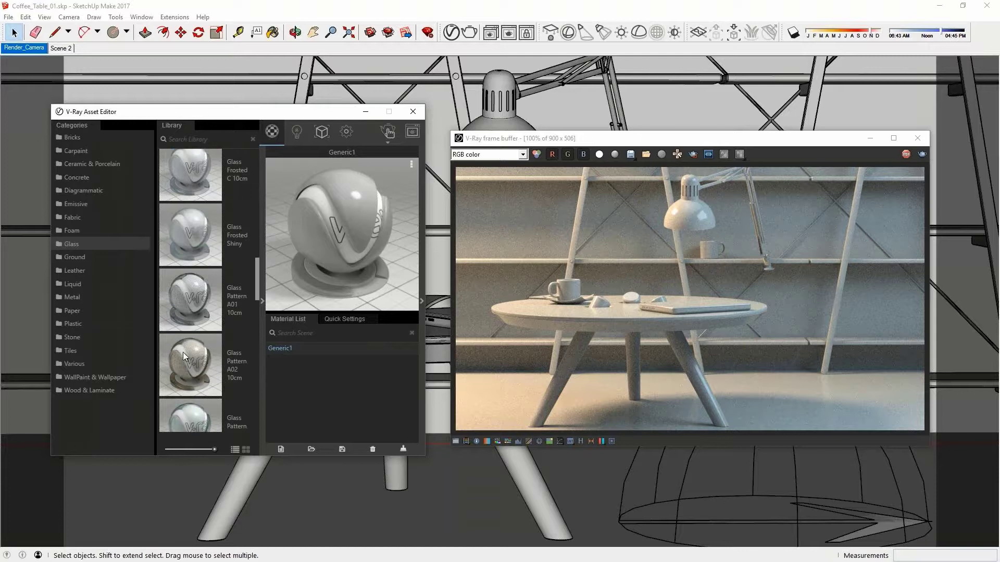
Step: Add Laminate D02 120cm from the Wood & Laminate category to the scene and apply it to the coffee table's legs
click(451, 471)
click(245, 478)
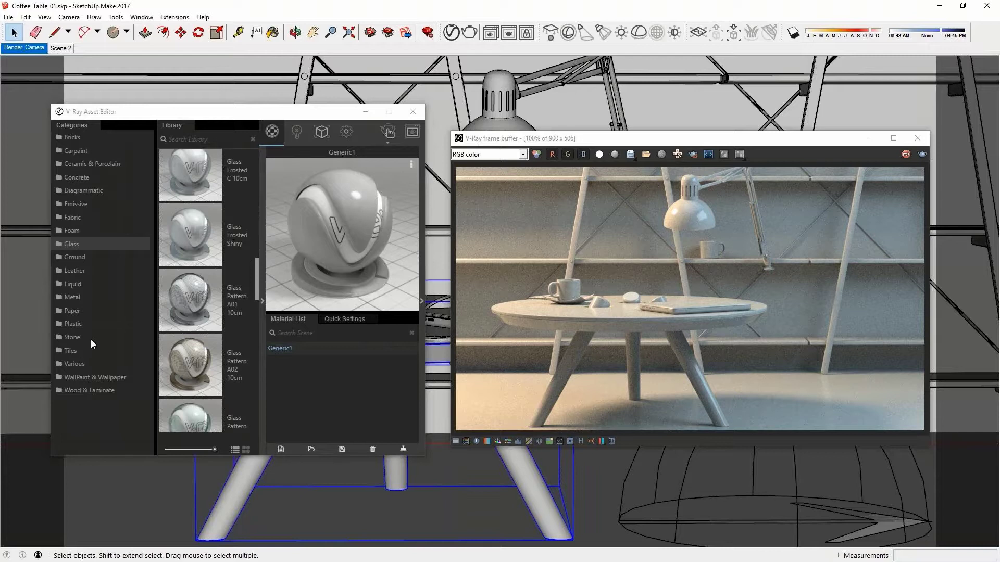
click(82, 377)
click(72, 392)
scroll(229, 324, down, 3)
scroll(212, 352, down, 2)
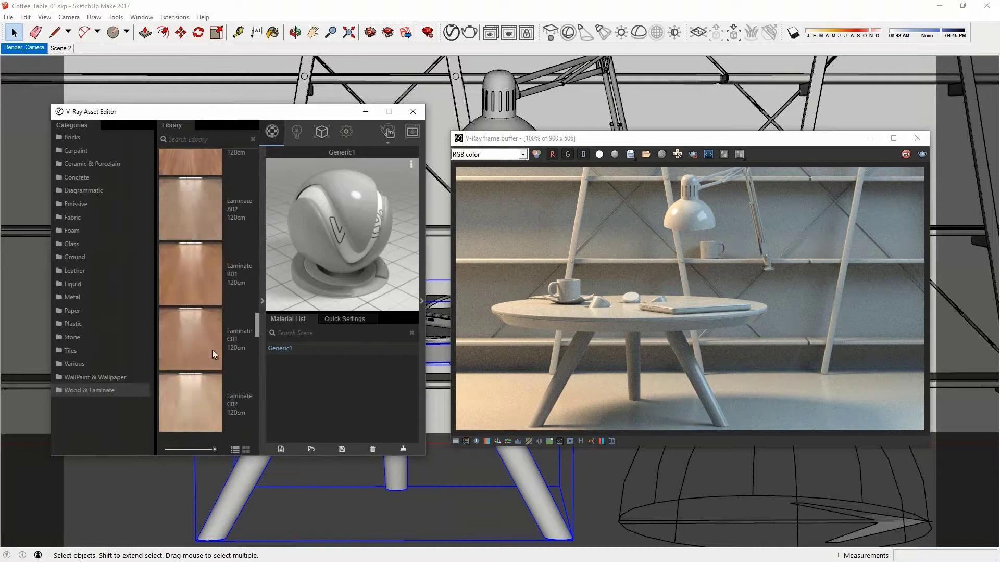
scroll(211, 349, down, 2)
scroll(195, 354, down, 3)
drag(173, 230, 317, 389)
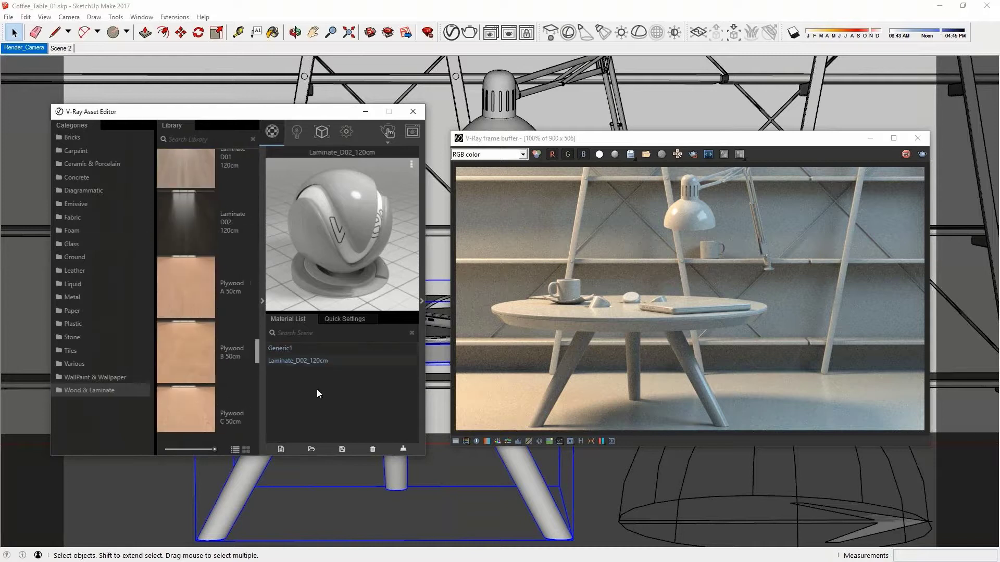
right_click(295, 361)
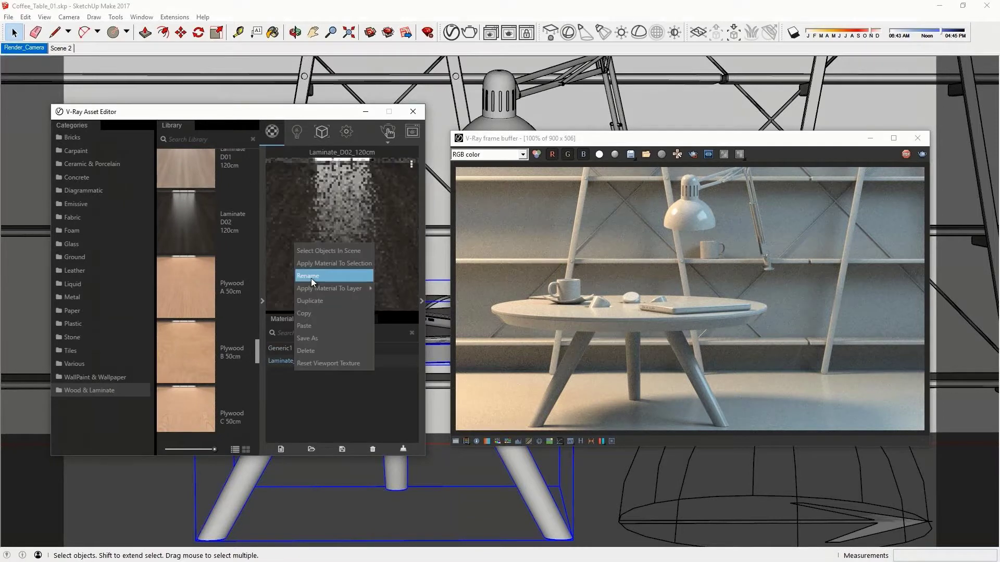
click(318, 260)
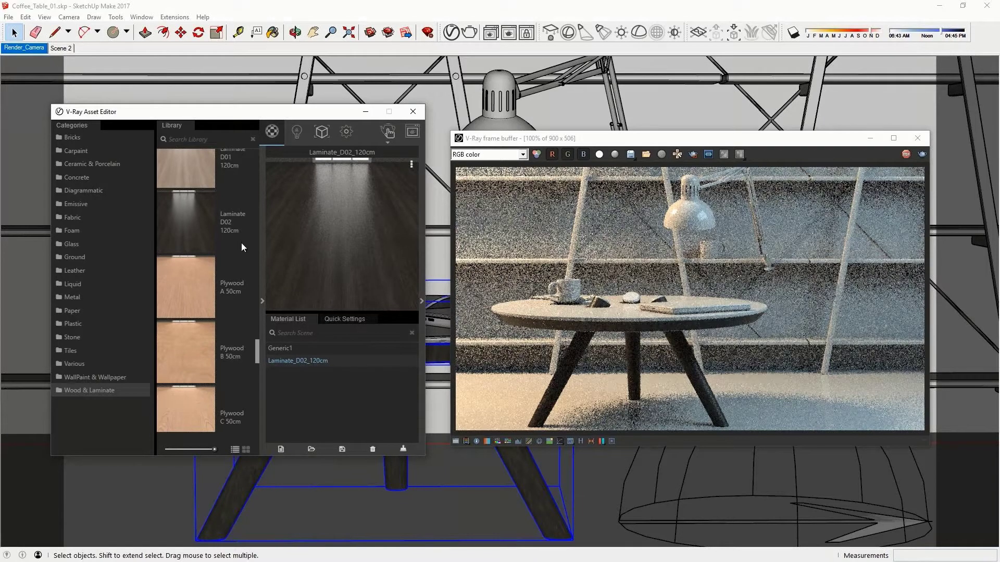
Step: Review the preview swatch scene options of the laminate material
click(411, 164)
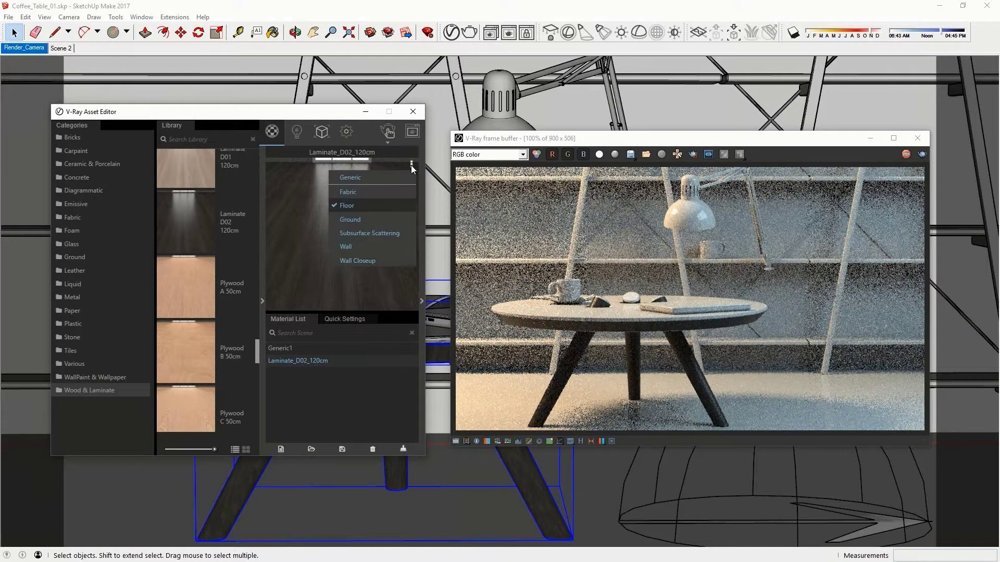
click(392, 276)
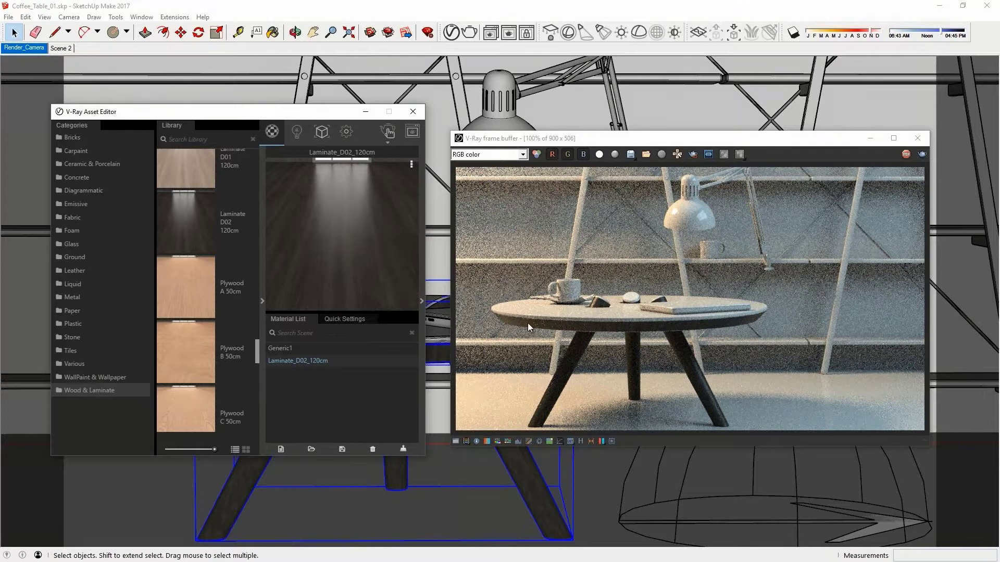
Step: Add Plastic Simple GrainL Black from the Plastic category to the scene and apply it to the tabletop
click(439, 355)
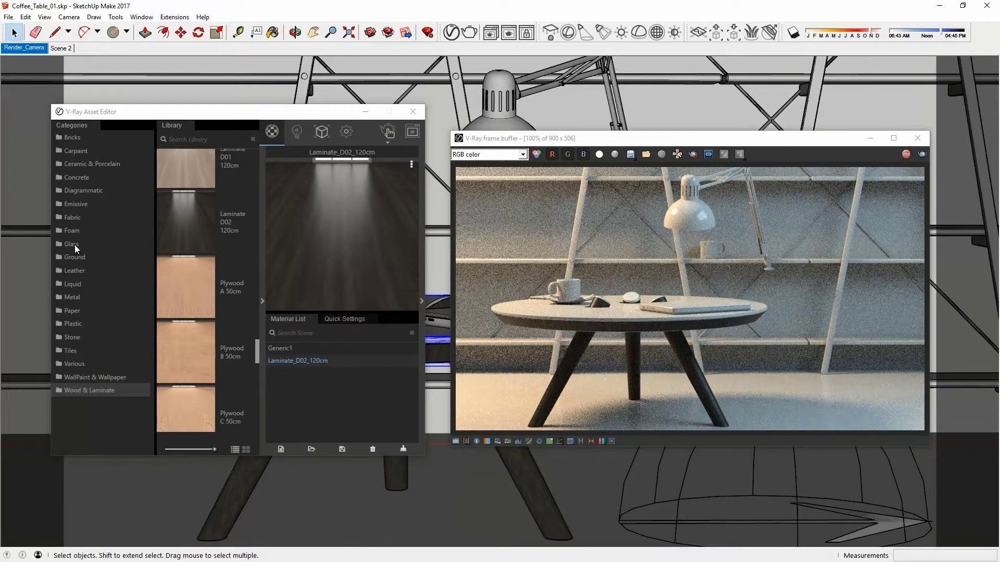
click(73, 323)
scroll(192, 285, up, 1)
scroll(192, 282, up, 5)
scroll(192, 285, down, 2)
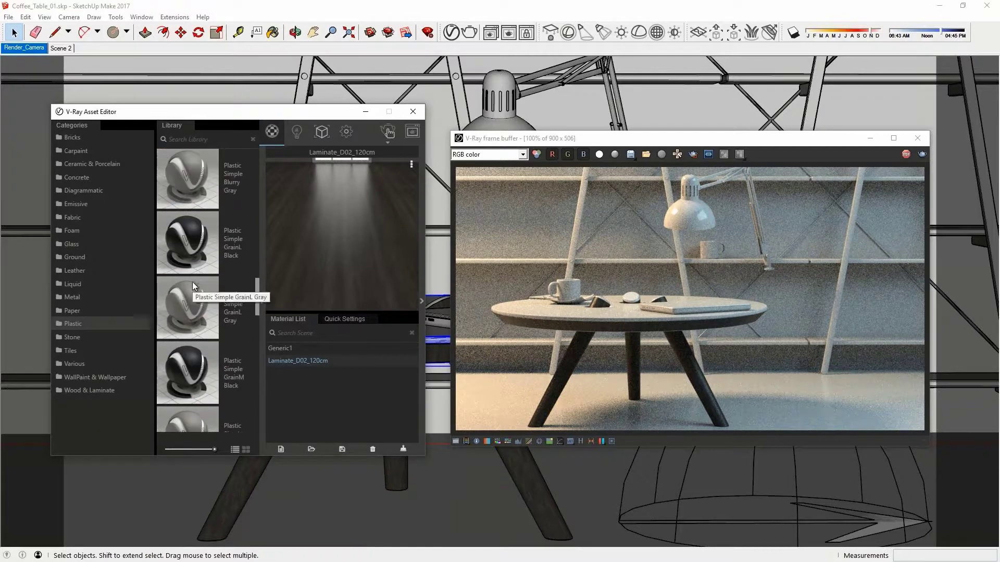
drag(192, 282, 311, 361)
right_click(323, 374)
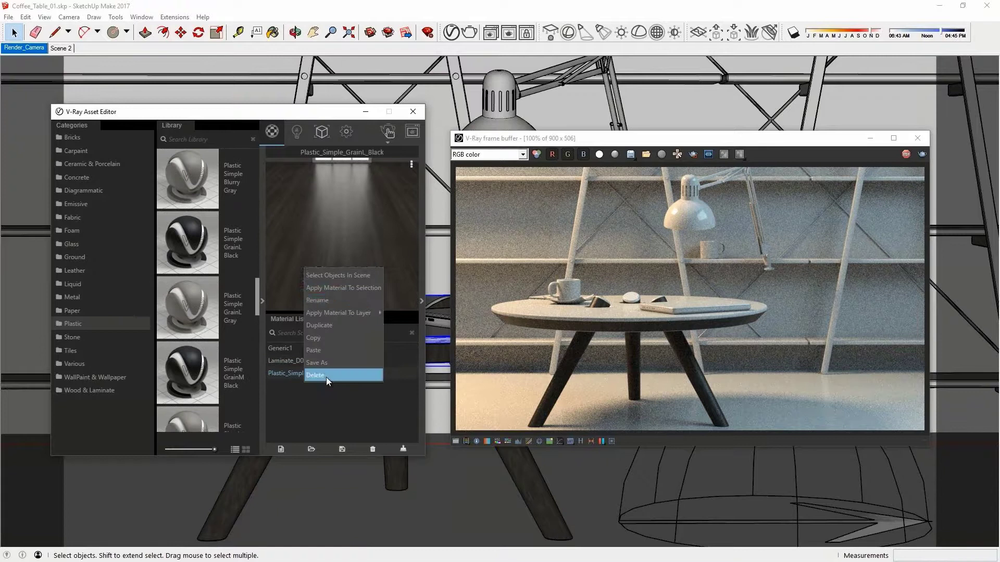
click(334, 289)
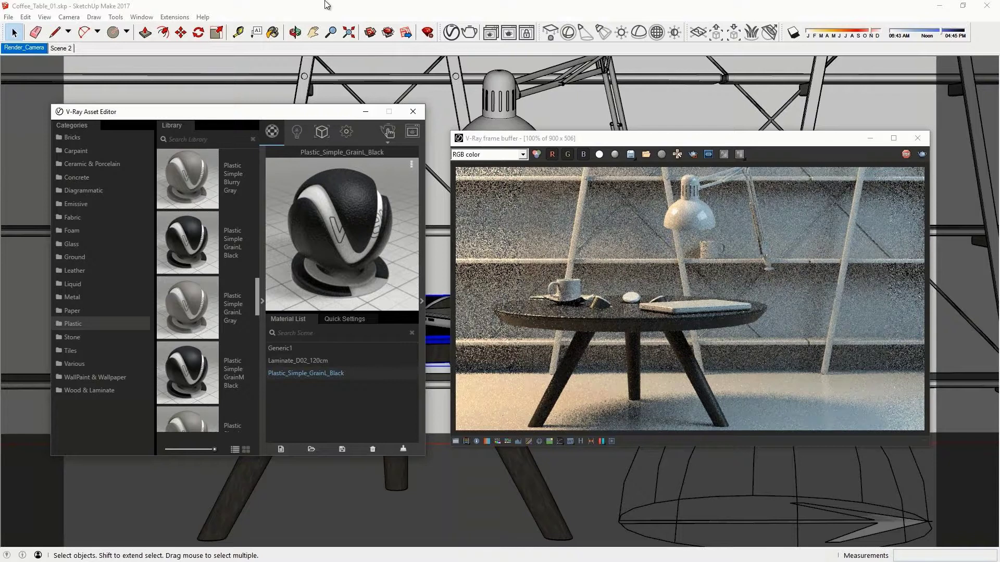
Step: Apply the Plastic_Simple_GrainL_Black material to the round bolts of the shelf frame
click(456, 77)
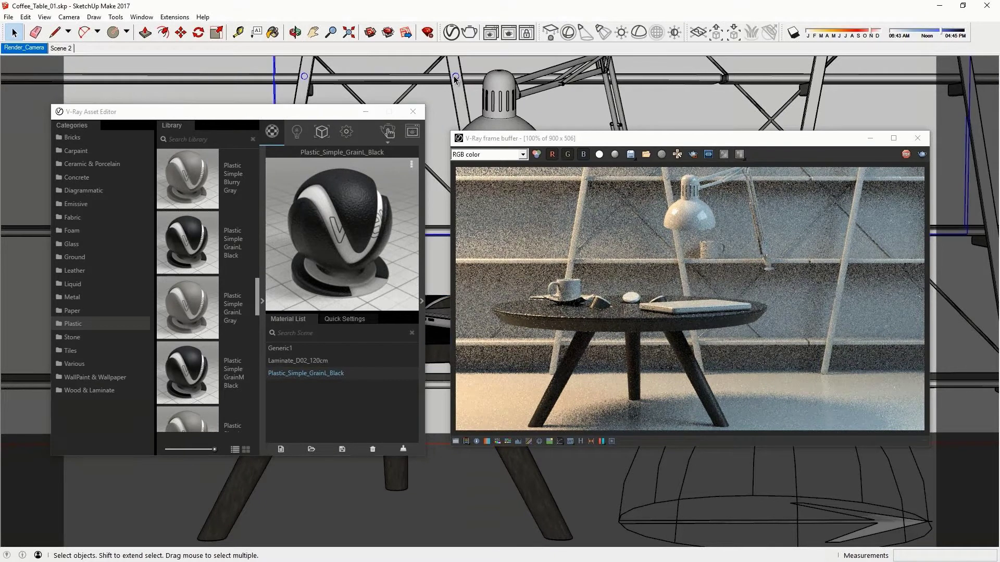
right_click(294, 267)
click(329, 277)
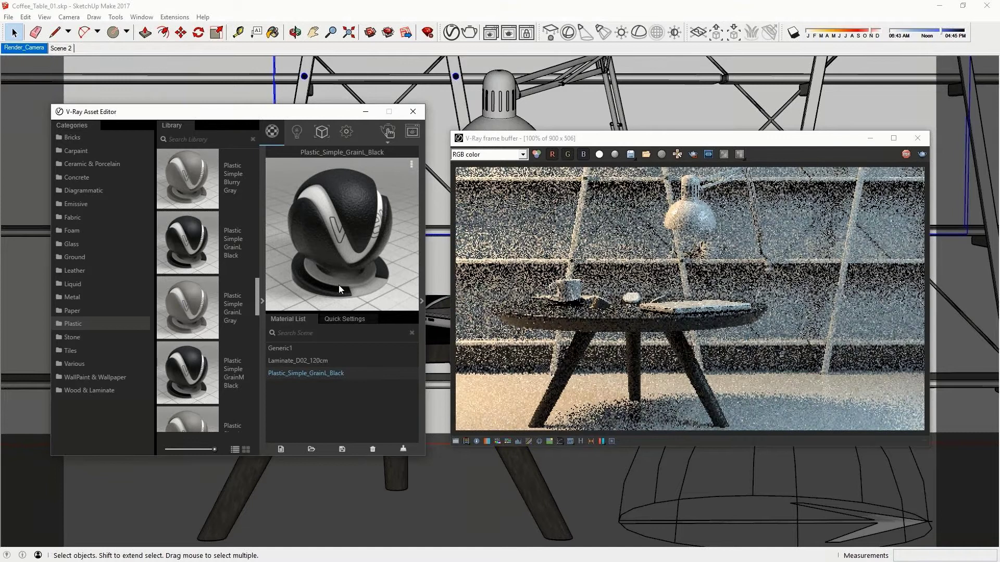
Step: Add Plastic Simple GrainS Gray to the scene and apply it to the selected part of the laptop on the table
drag(560, 140, 611, 184)
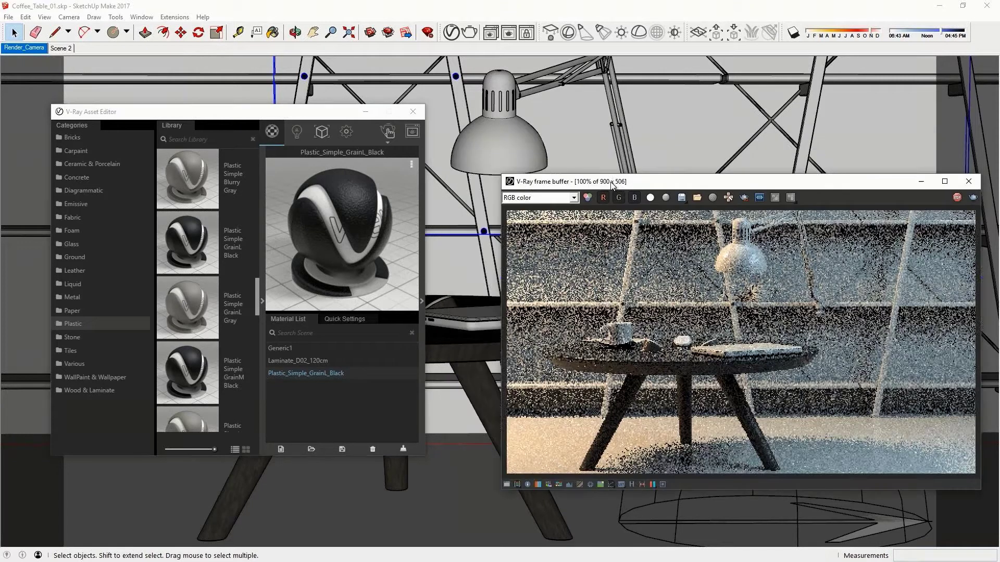
scroll(202, 358, down, 3)
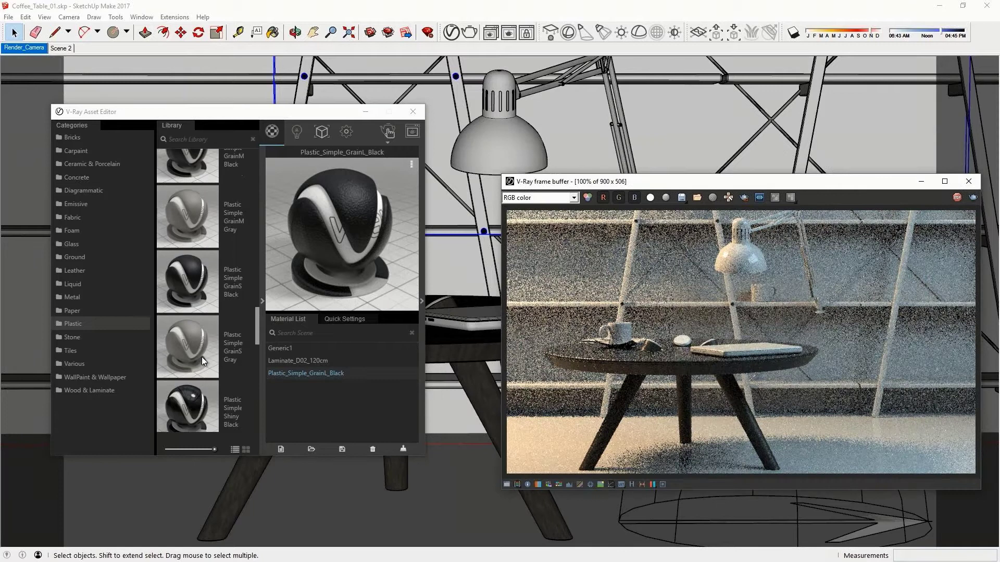
drag(203, 358, 327, 408)
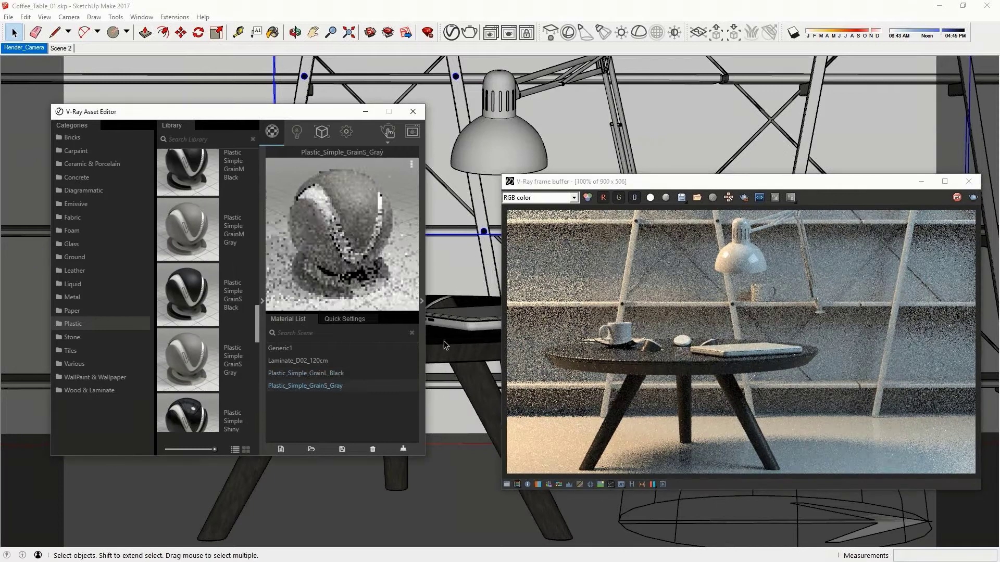
click(462, 331)
click(328, 387)
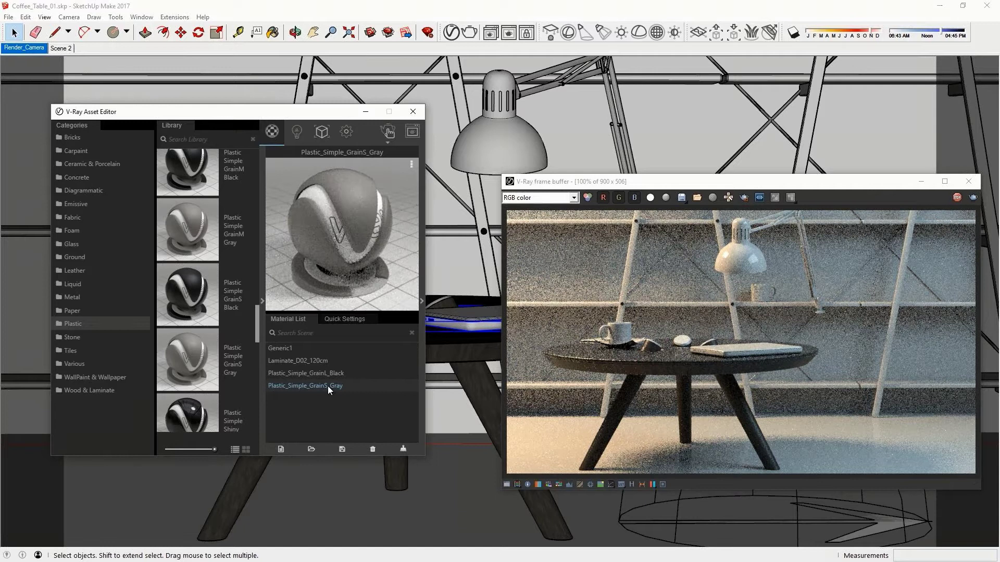
right_click(326, 386)
click(354, 303)
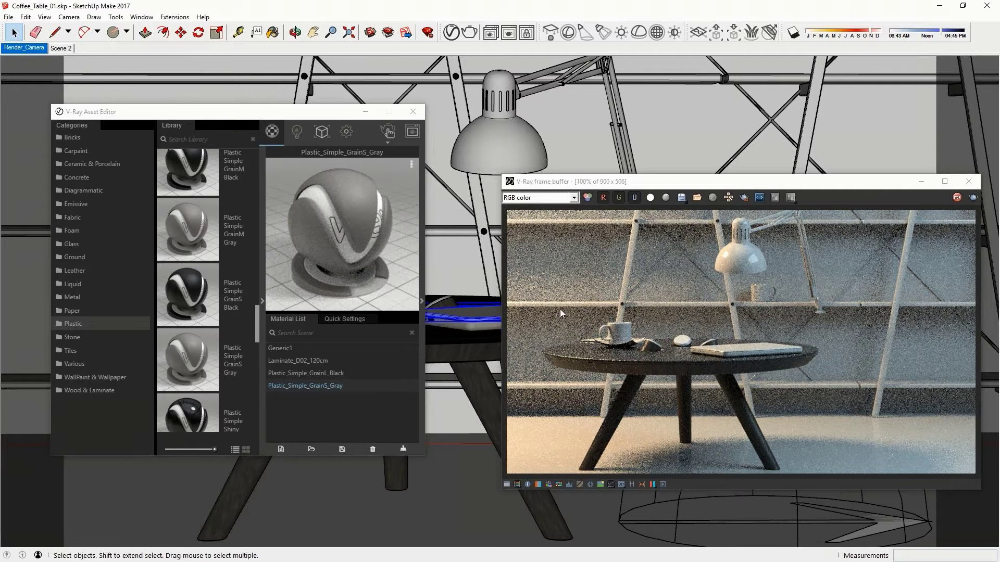
Step: Add Metallic Paint Champagne from the Metal category to the scene and apply it to the laptop's other selected part
click(71, 295)
scroll(198, 298, down, 3)
scroll(201, 365, down, 3)
scroll(198, 343, down, 3)
drag(195, 324, 308, 394)
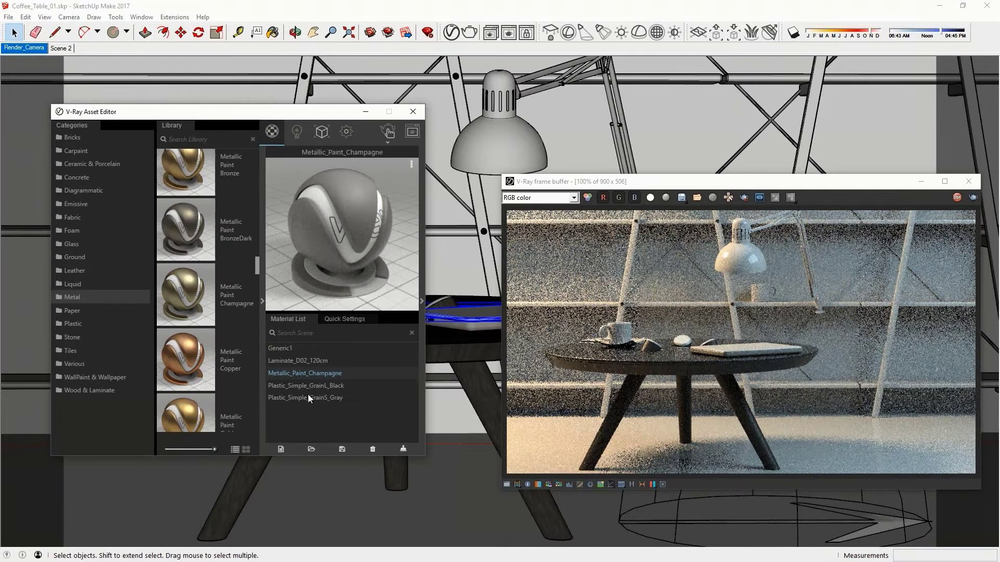
right_click(294, 373)
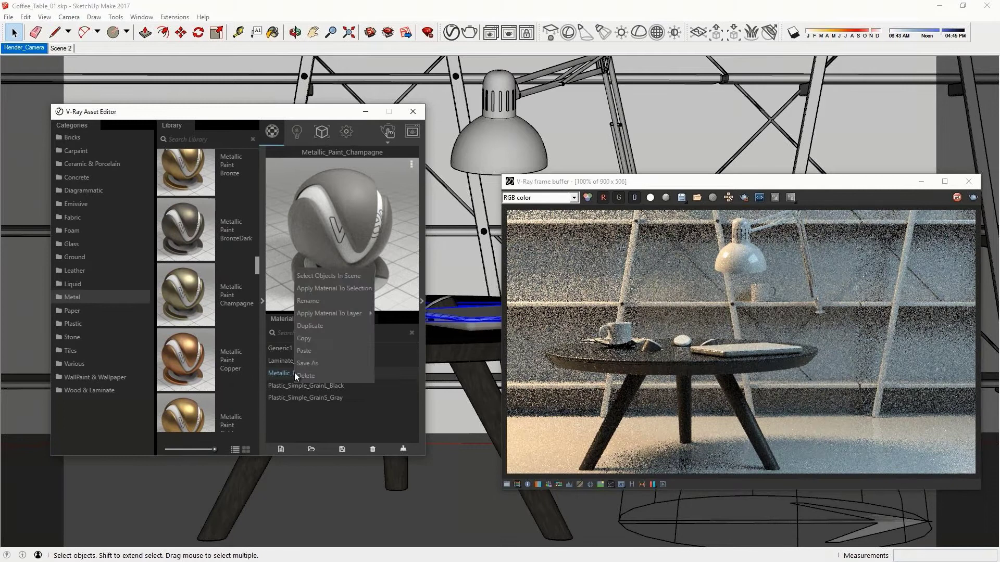
click(320, 289)
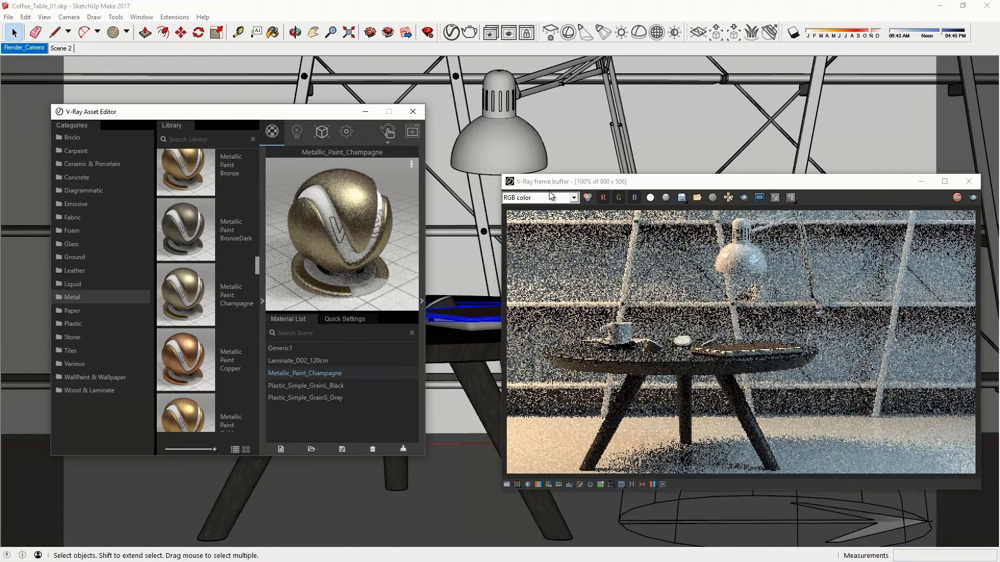
Step: Add Aluminum Anodized Clear from the Metal category to the scene and apply it to the desk lamp
click(498, 163)
scroll(191, 336, up, 5)
scroll(192, 333, down, 5)
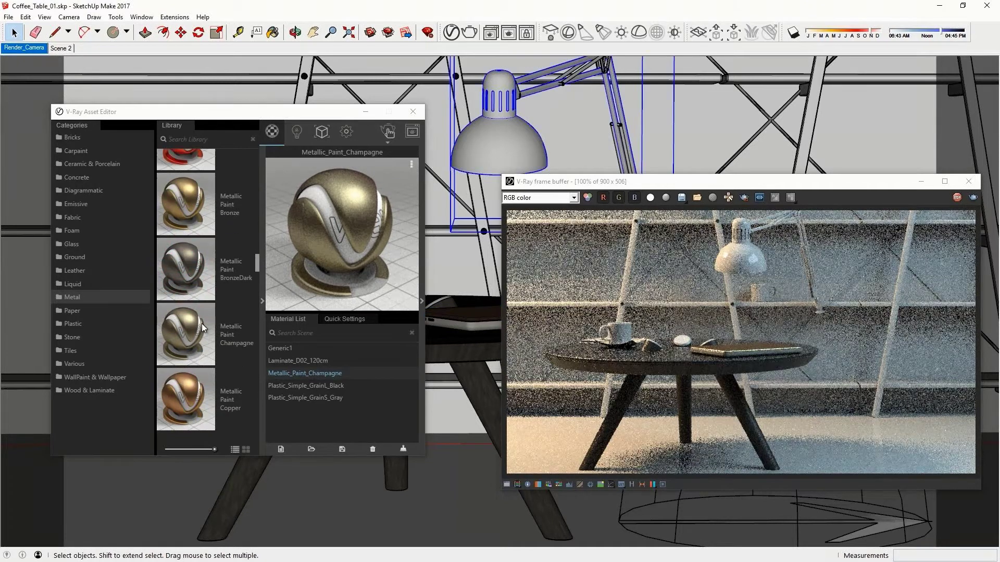
scroll(202, 323, up, 5)
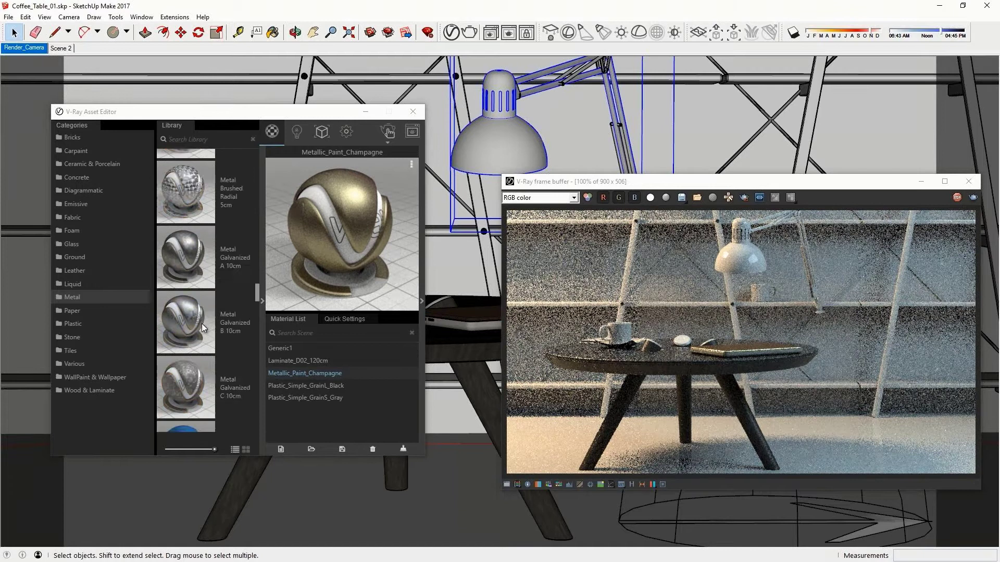
scroll(205, 322, up, 5)
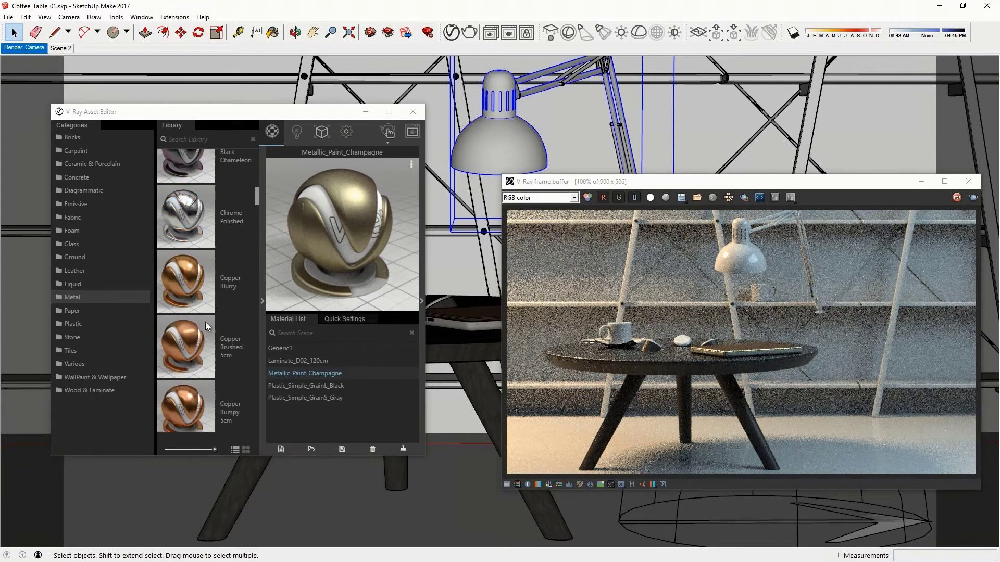
scroll(205, 321, up, 3)
drag(193, 280, 311, 404)
right_click(295, 349)
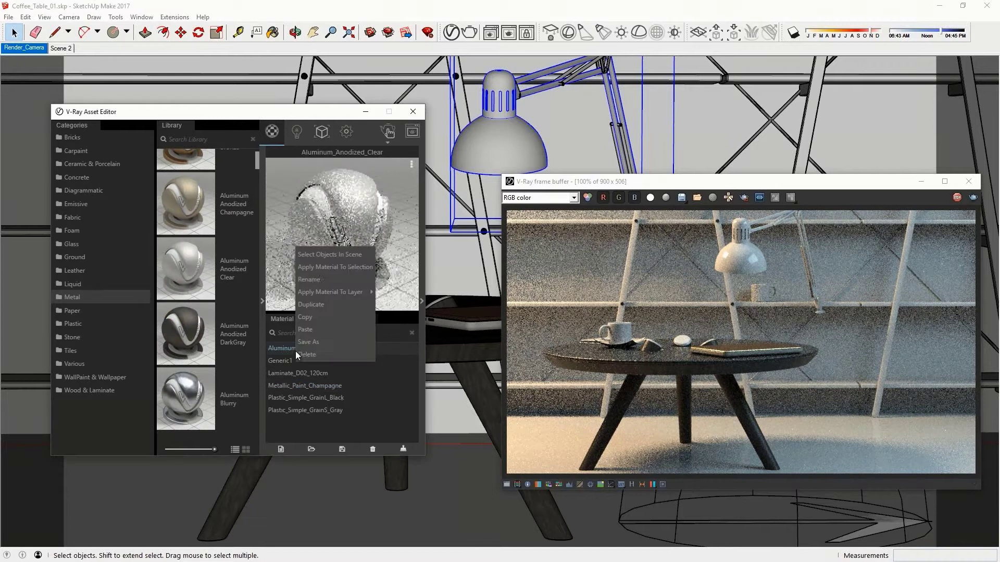
click(320, 271)
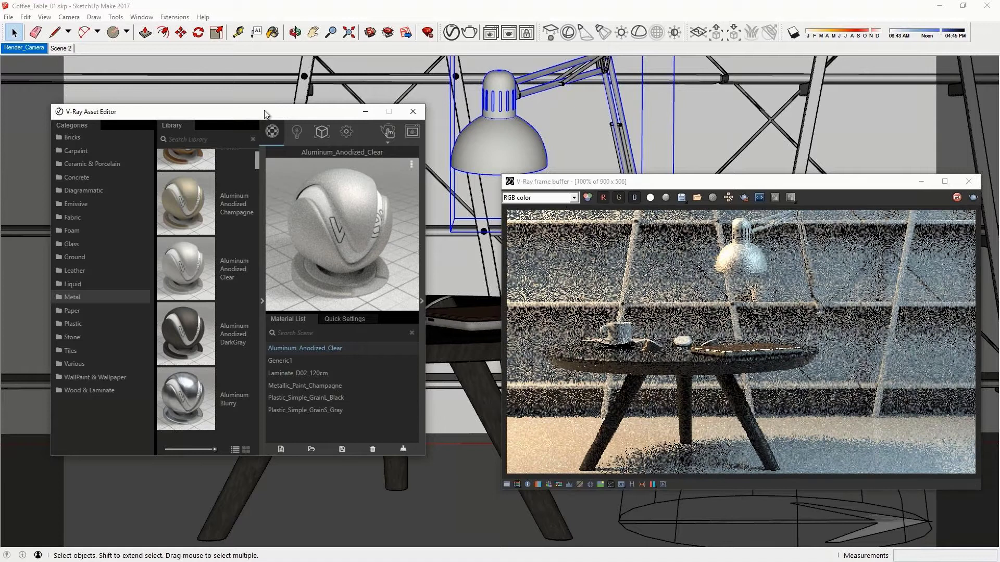
Step: Add Aluminum Anodized DarkGray to the scene and apply it to the small rounded object beside the laptop
drag(264, 111, 228, 132)
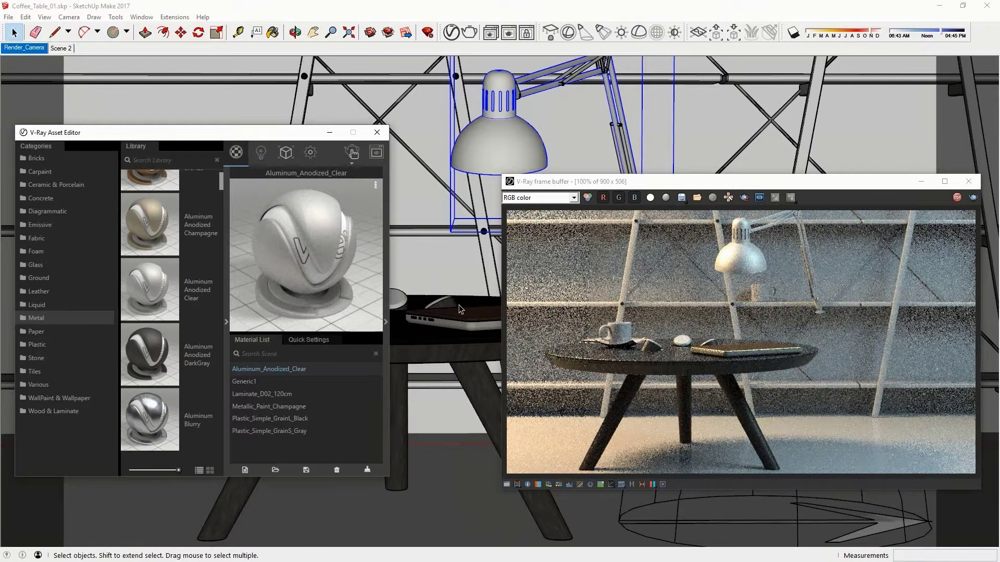
drag(189, 362, 295, 422)
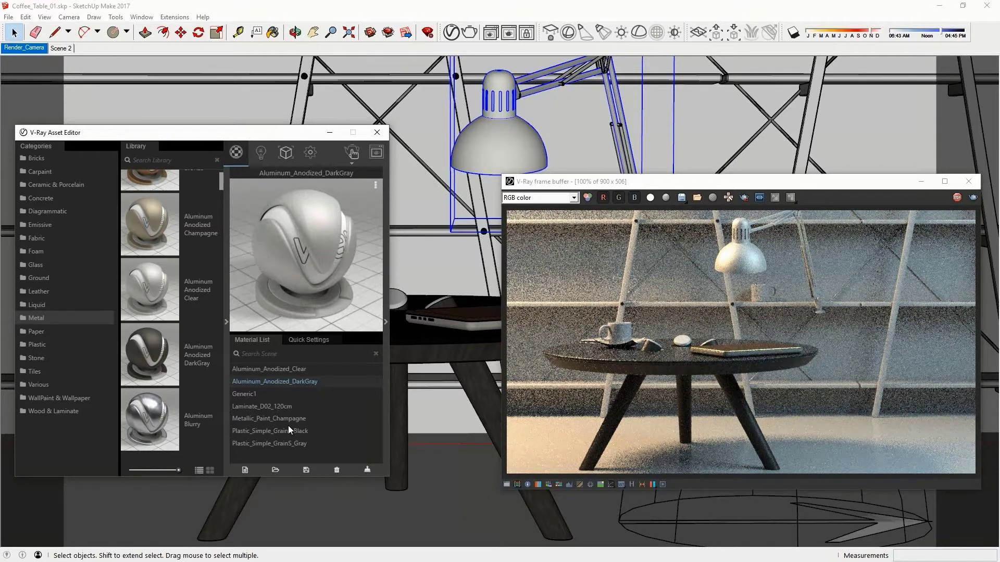
right_click(273, 380)
click(285, 299)
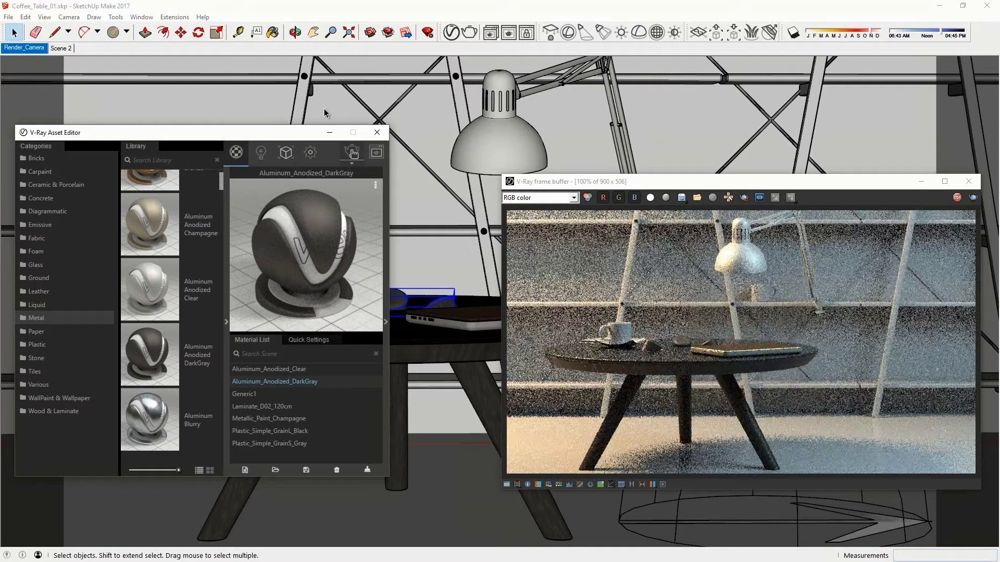
Step: Add Flooring Laminate A Wide 250cm from the Wood & Laminate category to the scene and apply it to the left shelf frame
click(308, 69)
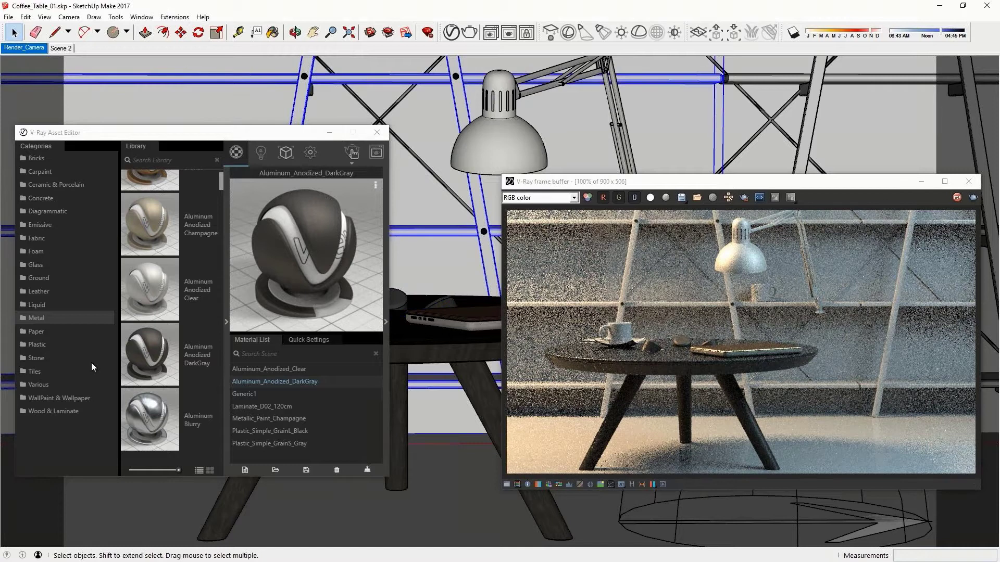
click(58, 411)
drag(157, 233, 324, 418)
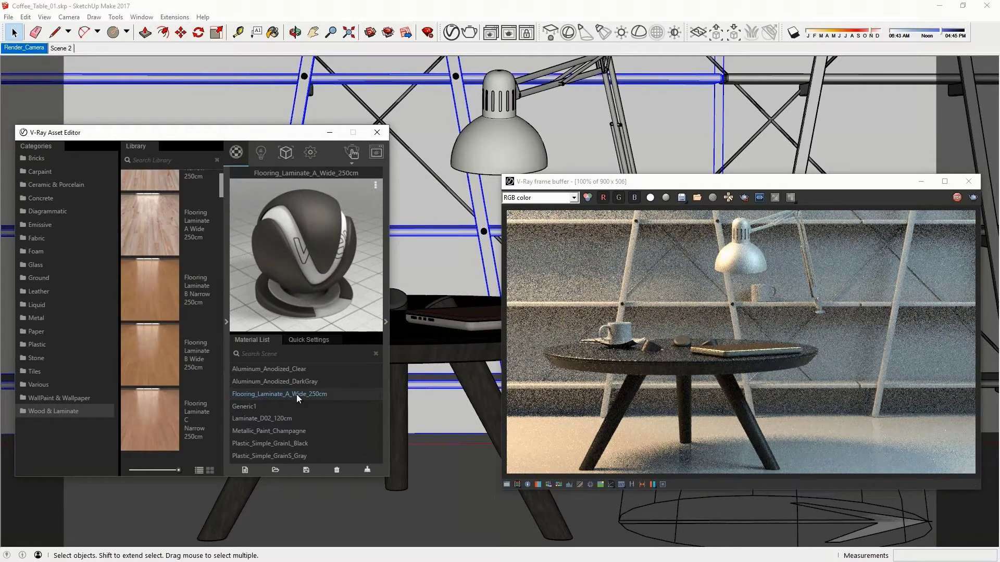
right_click(296, 395)
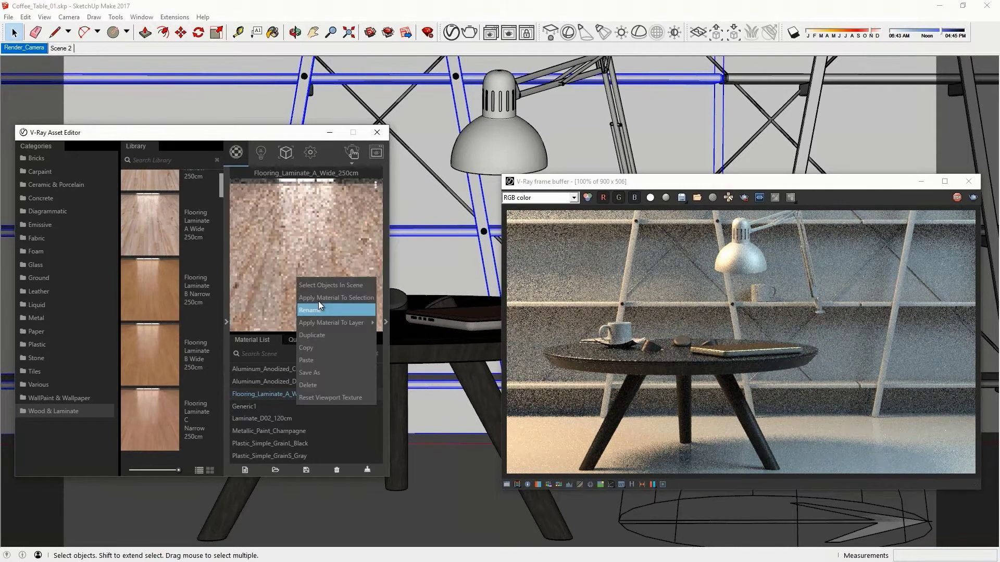
click(325, 298)
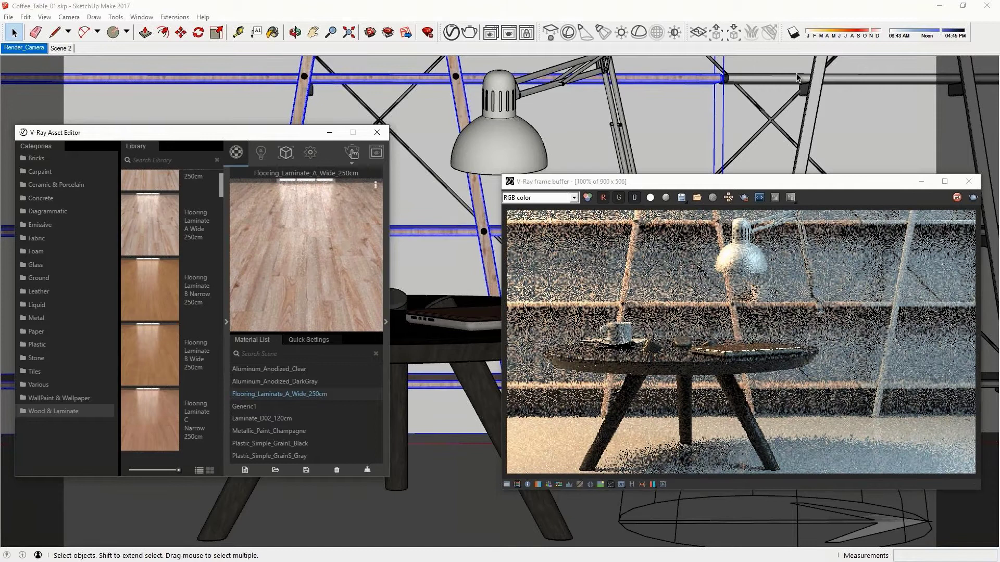
Step: Apply the Flooring Laminate A Wide 250cm material to the right shelf frame as well
click(812, 84)
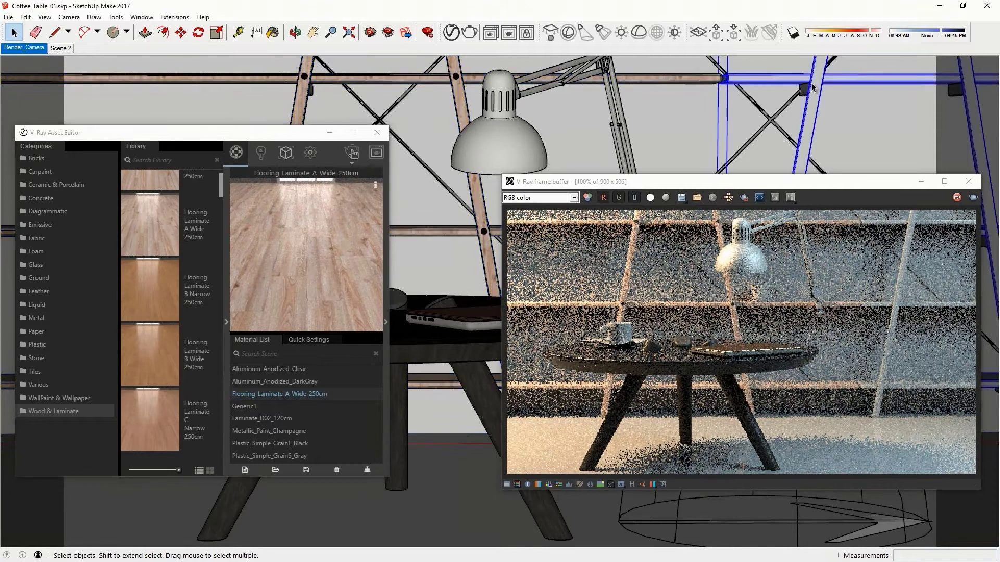
right_click(290, 274)
click(326, 289)
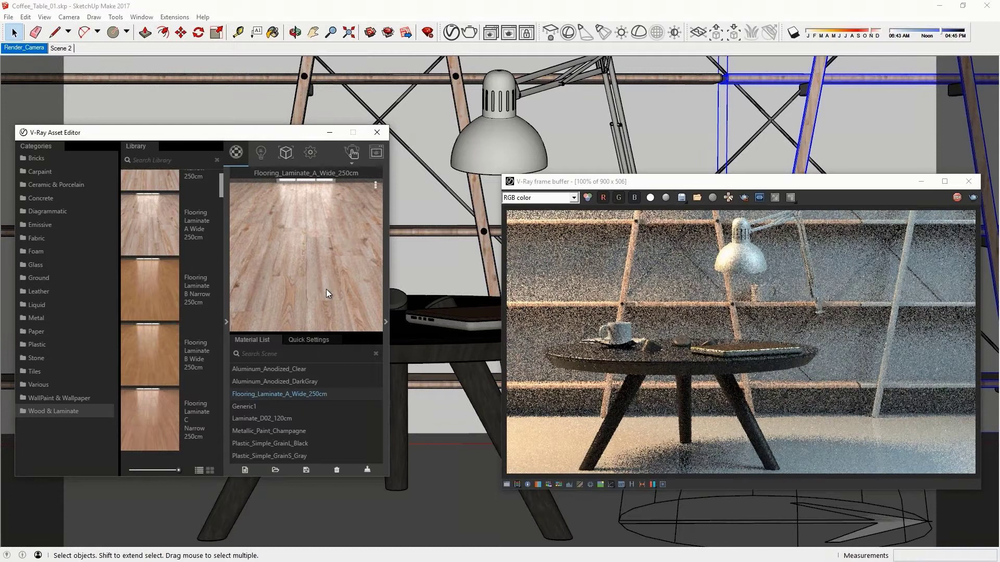
Step: Add Aluminum Polished from the Metal category to the scene and apply it to the shelf's diagonal cross braces
click(538, 140)
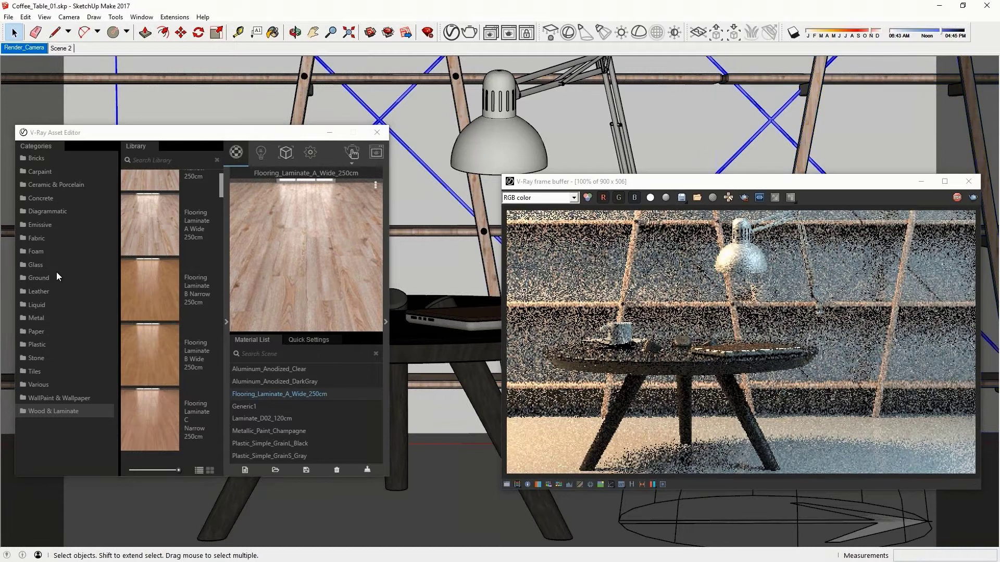
click(35, 314)
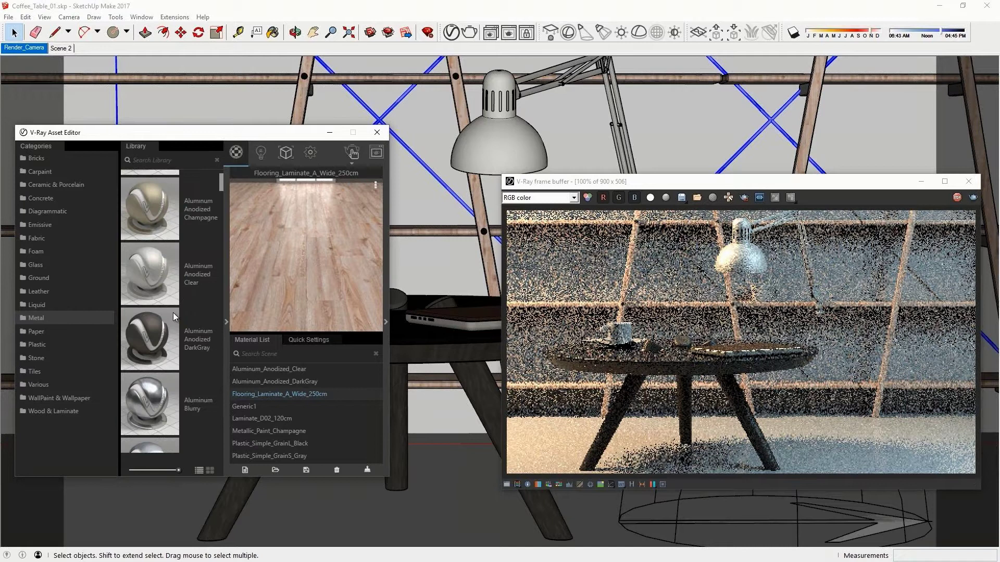
scroll(173, 312, down, 5)
drag(155, 348, 300, 404)
right_click(274, 386)
click(314, 302)
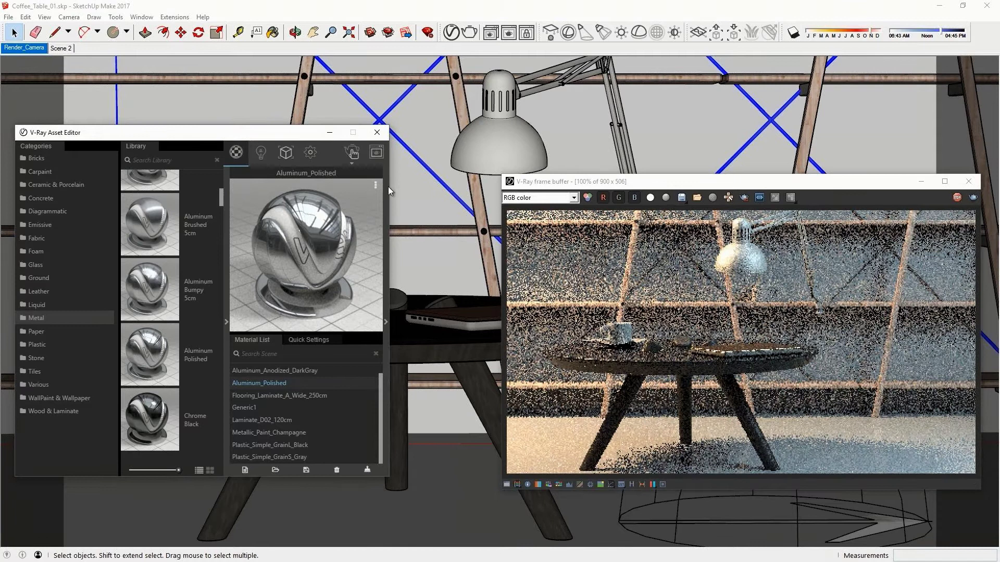
Step: Add Concrete Reflective B01 2m from the Concrete category to the scene and apply it to the floor
click(424, 445)
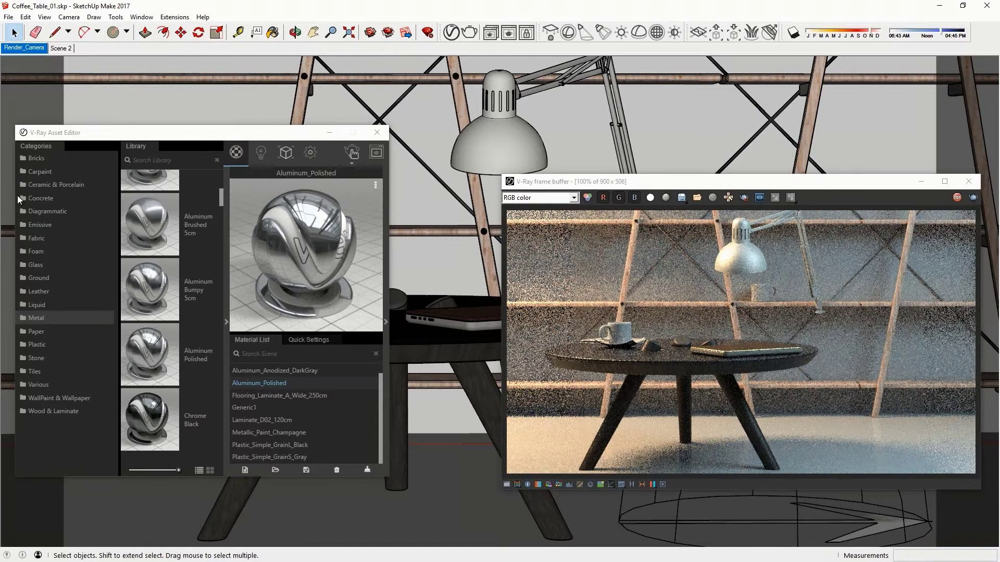
click(52, 201)
drag(206, 429, 324, 418)
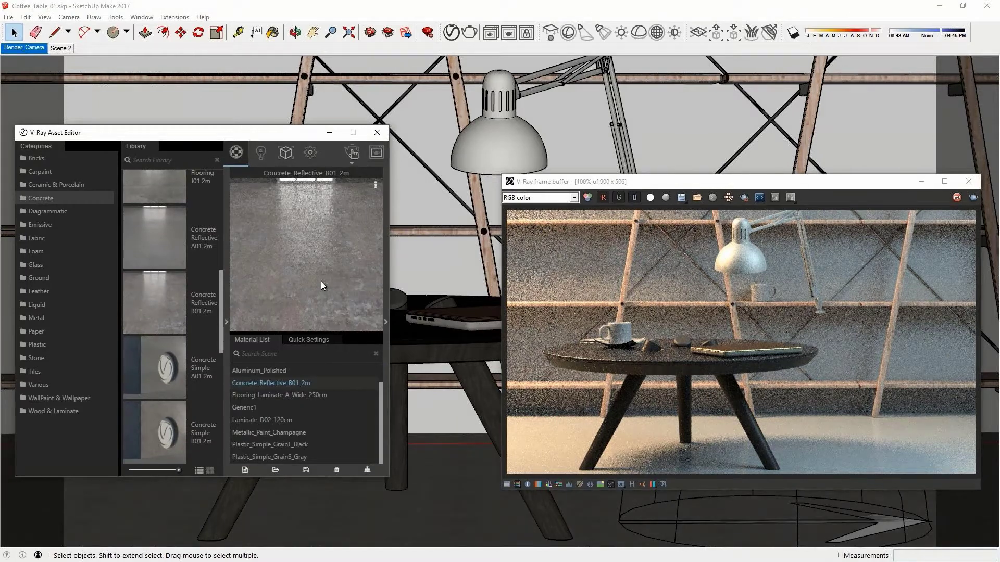
Step: Add Bricks Weathered E04 1m from the Bricks category to the scene and apply it to the back wall
click(460, 414)
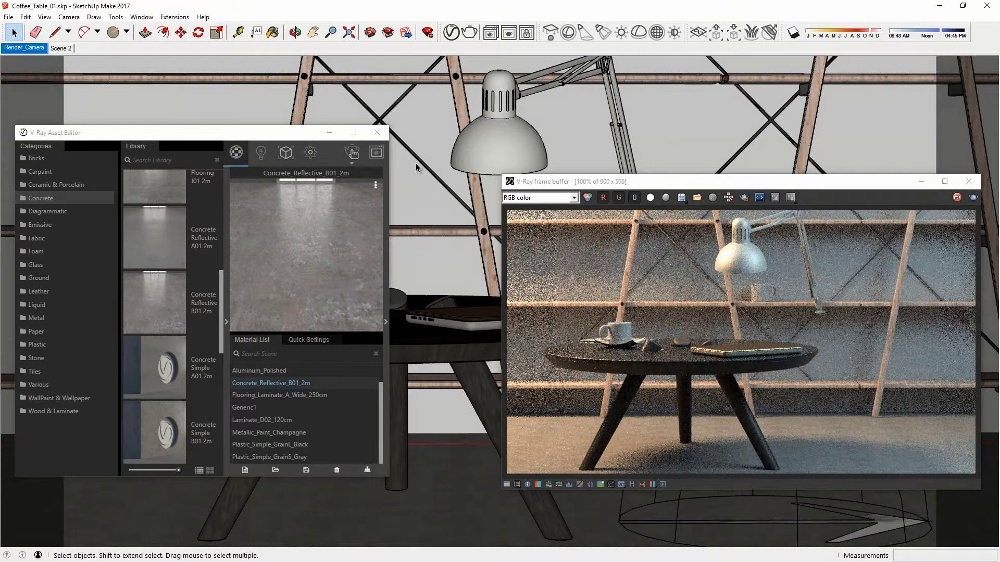
click(57, 399)
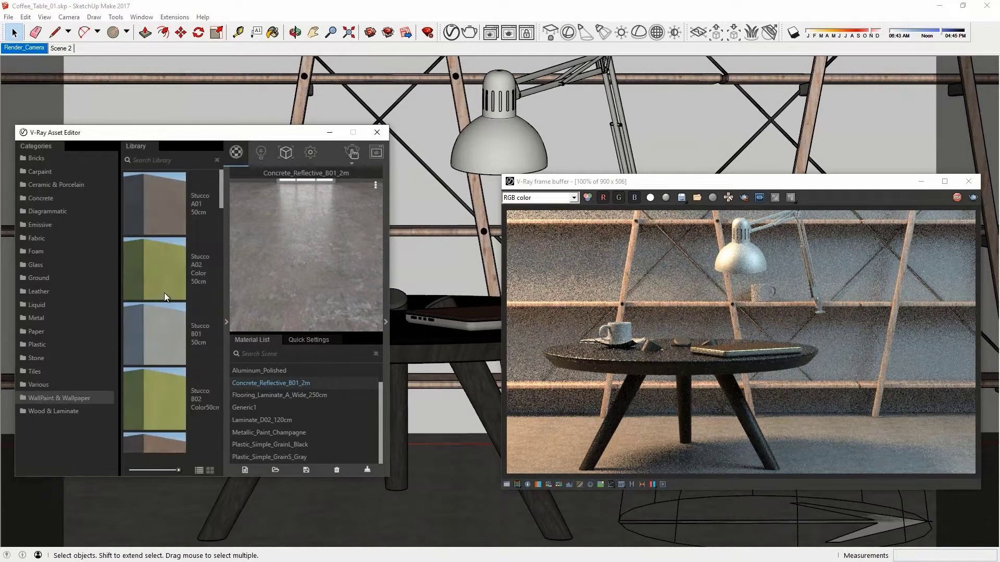
scroll(161, 305, down, 3)
scroll(157, 310, down, 3)
scroll(156, 312, down, 1)
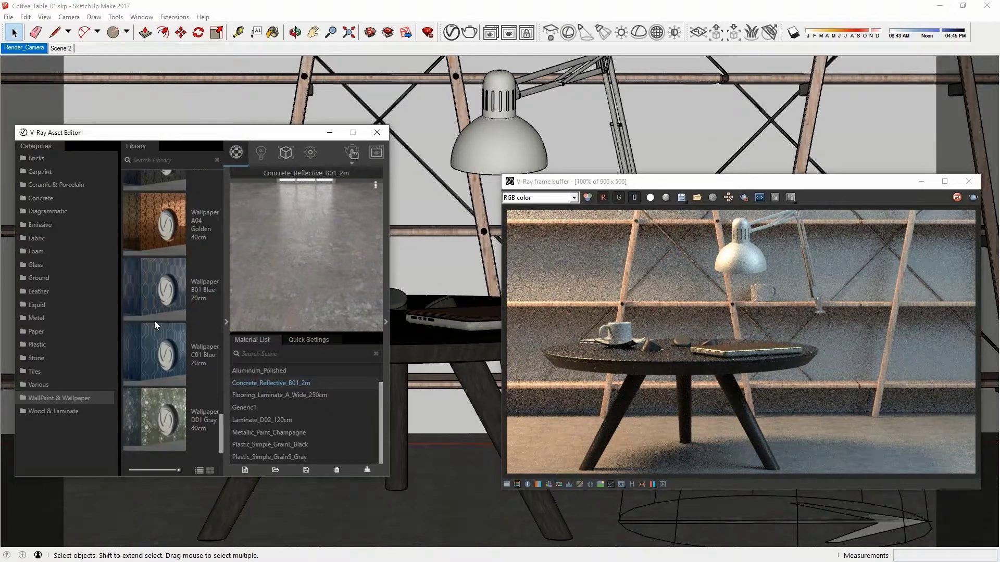
scroll(154, 320, up, 5)
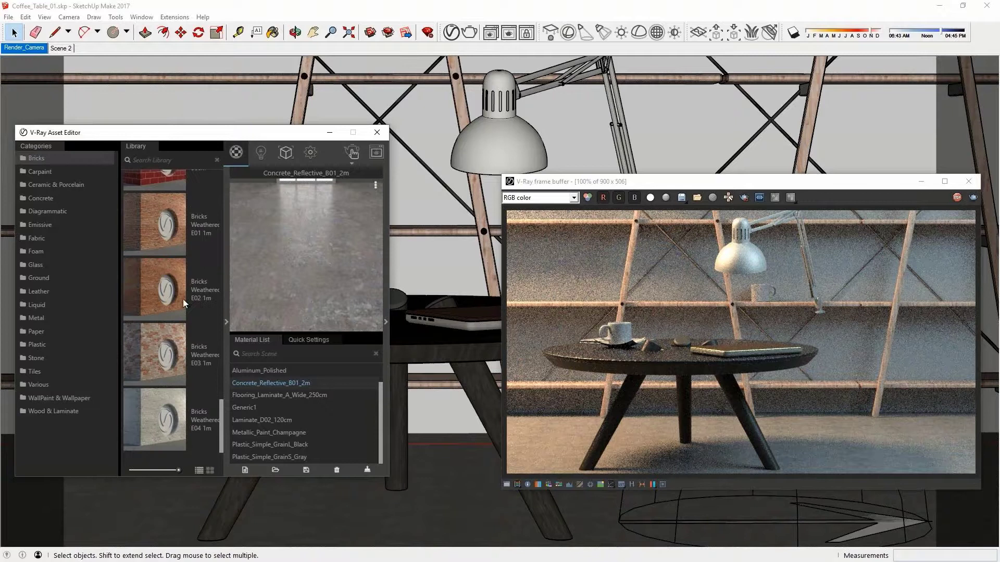
drag(138, 400, 276, 374)
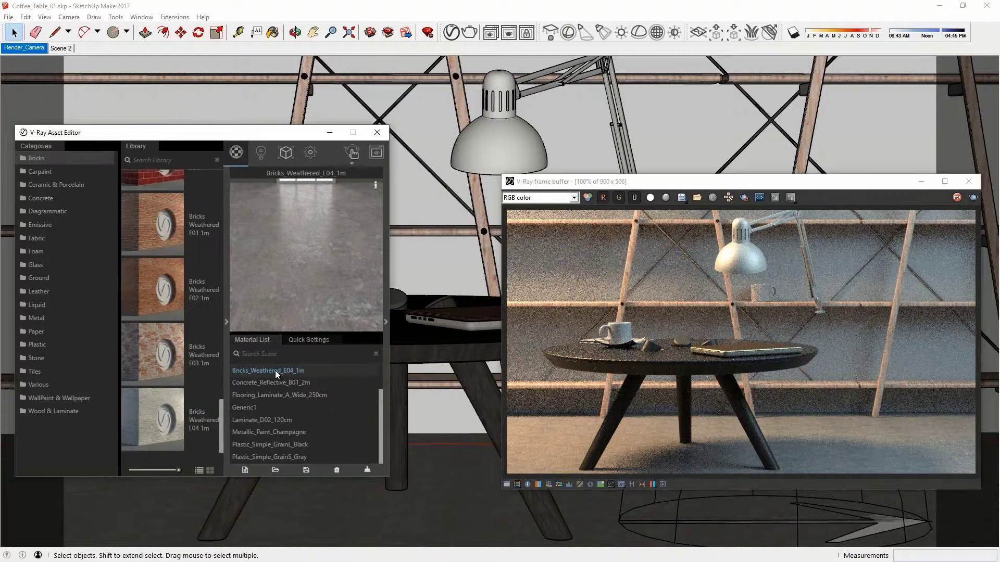
right_click(276, 374)
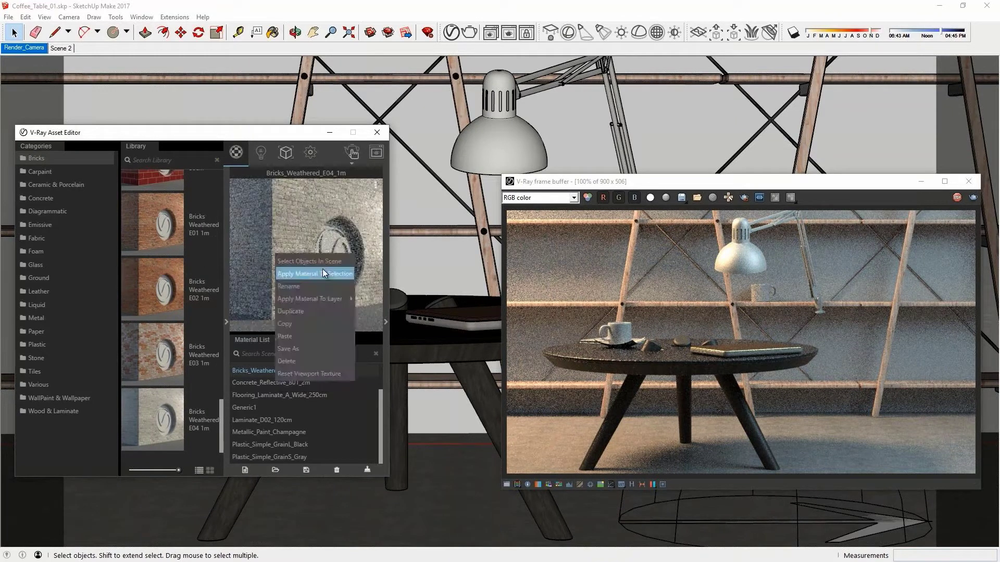
click(314, 278)
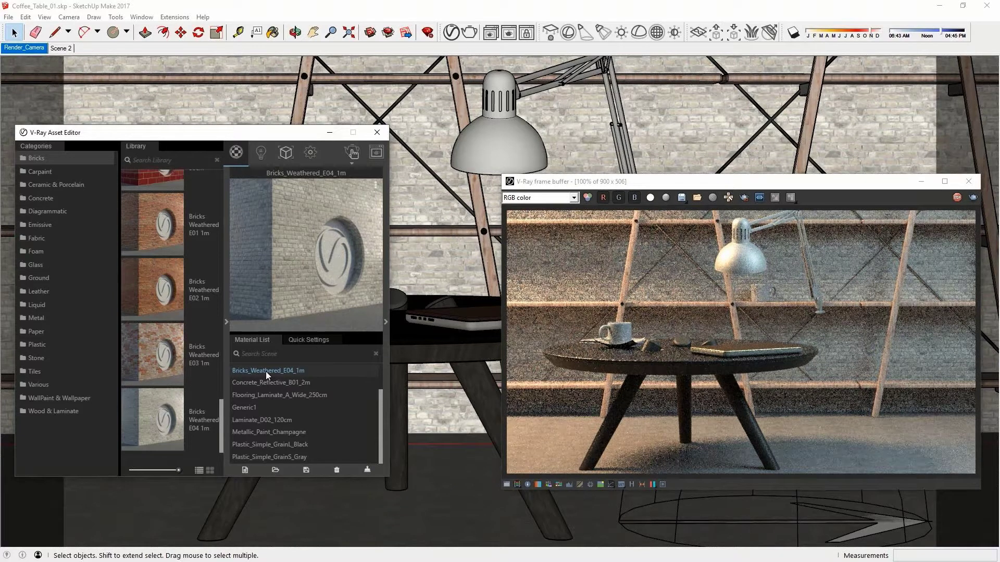
Step: Set the texture size of the wall's brick material to 50 cm in SketchUp's material editor
click(386, 322)
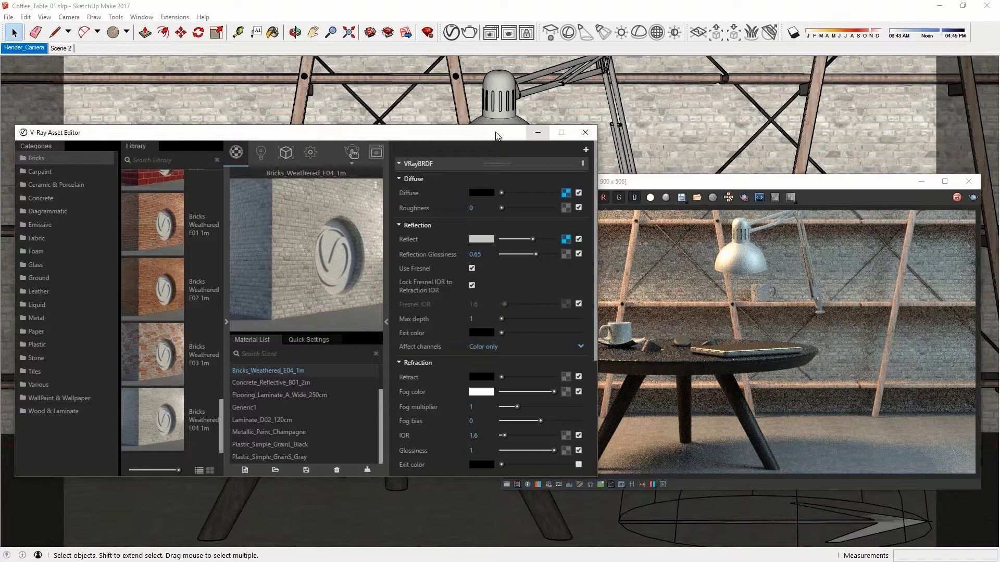
click(386, 321)
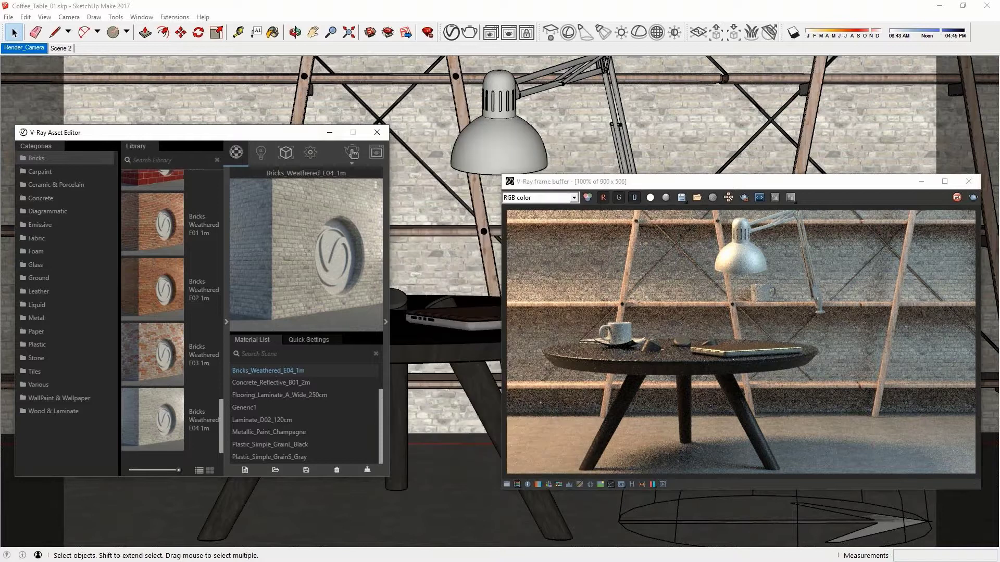
drag(999, 99, 889, 89)
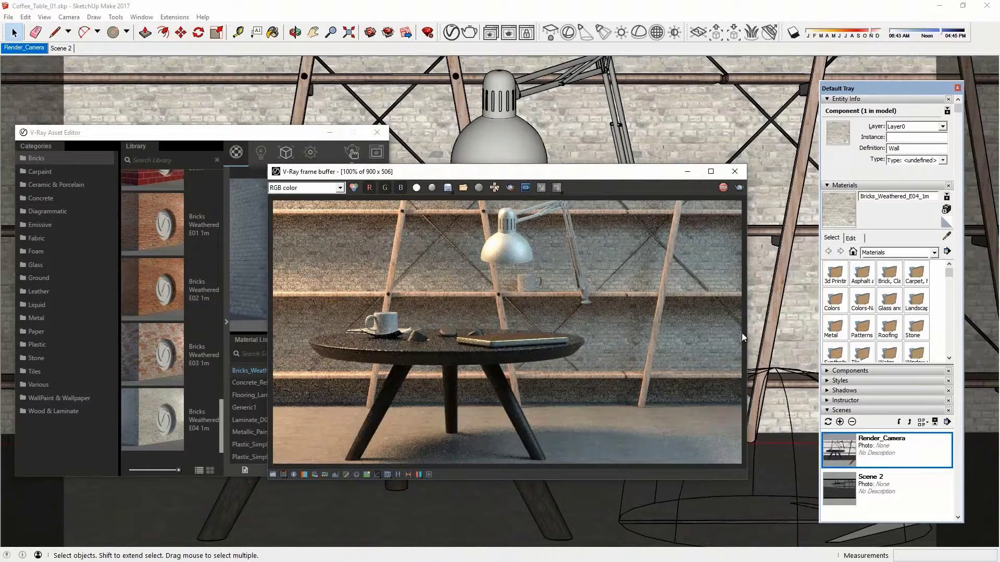
click(850, 238)
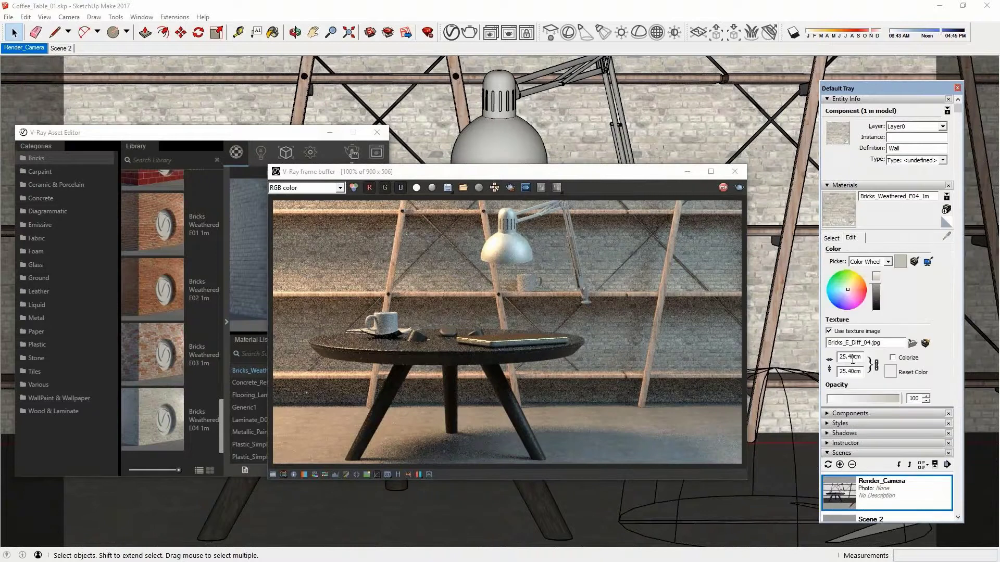
drag(852, 357, 800, 397)
text(50)
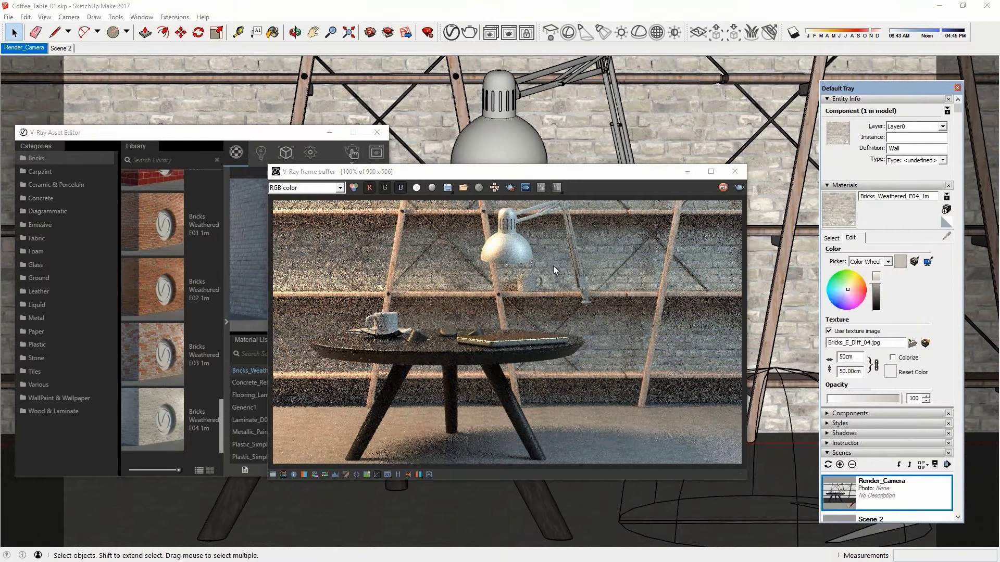
drag(519, 175, 587, 179)
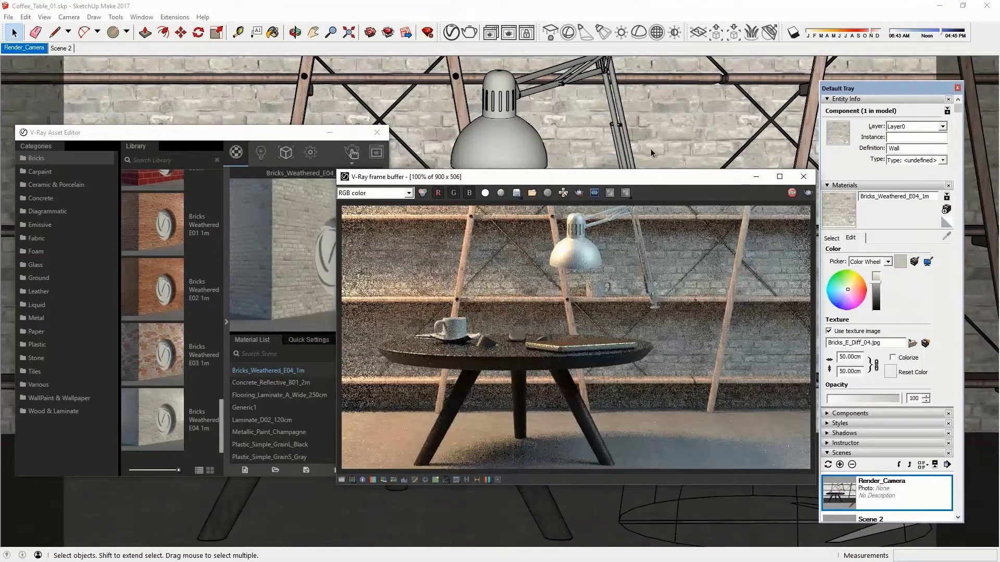
drag(867, 90, 864, 94)
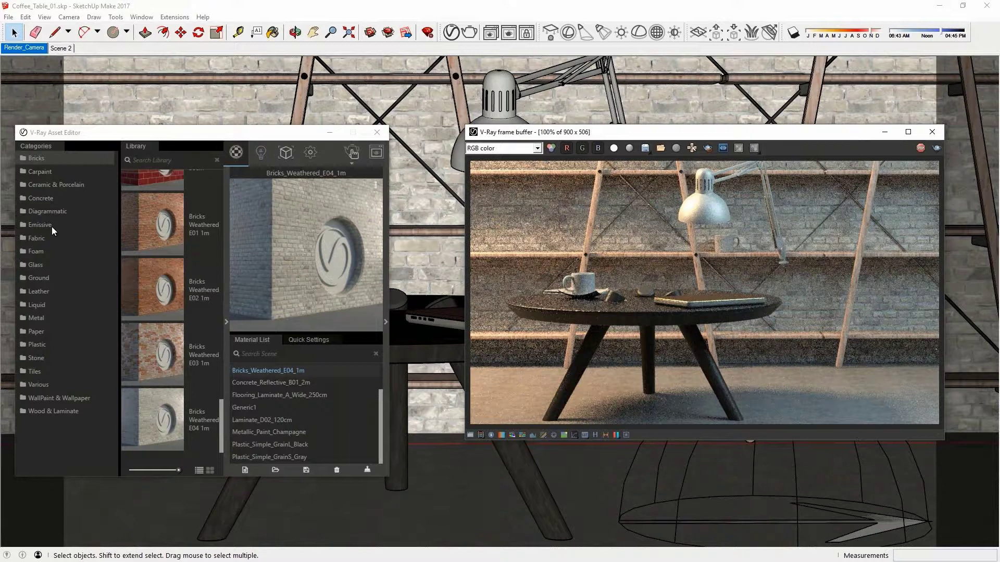
Step: Add Porcelain A02 Orange 10cm from the Ceramic & Porcelain category to the scene and apply it to both cups, on the table and shelf
click(54, 186)
scroll(159, 246, up, 5)
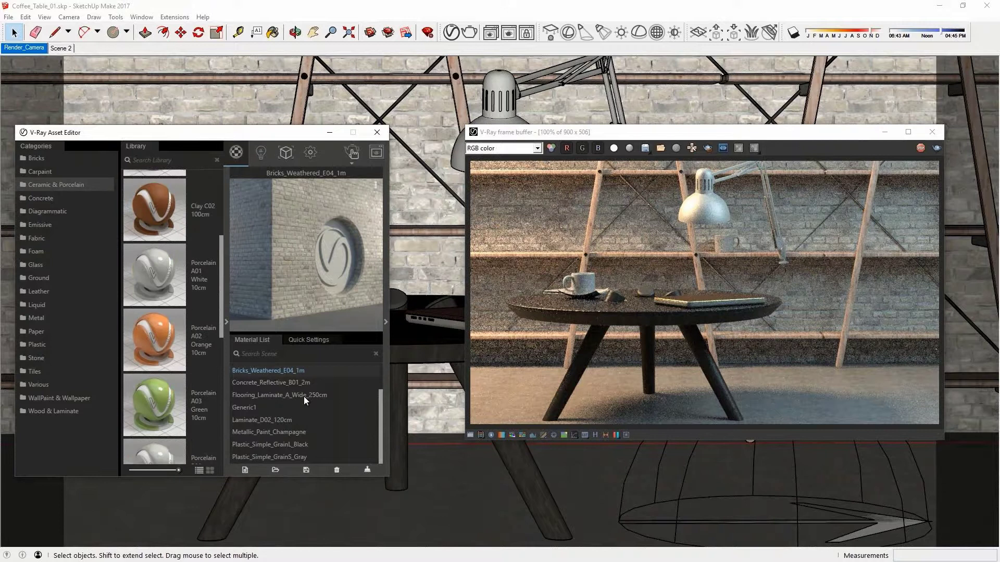
drag(563, 131, 593, 219)
click(542, 203)
drag(267, 141, 194, 307)
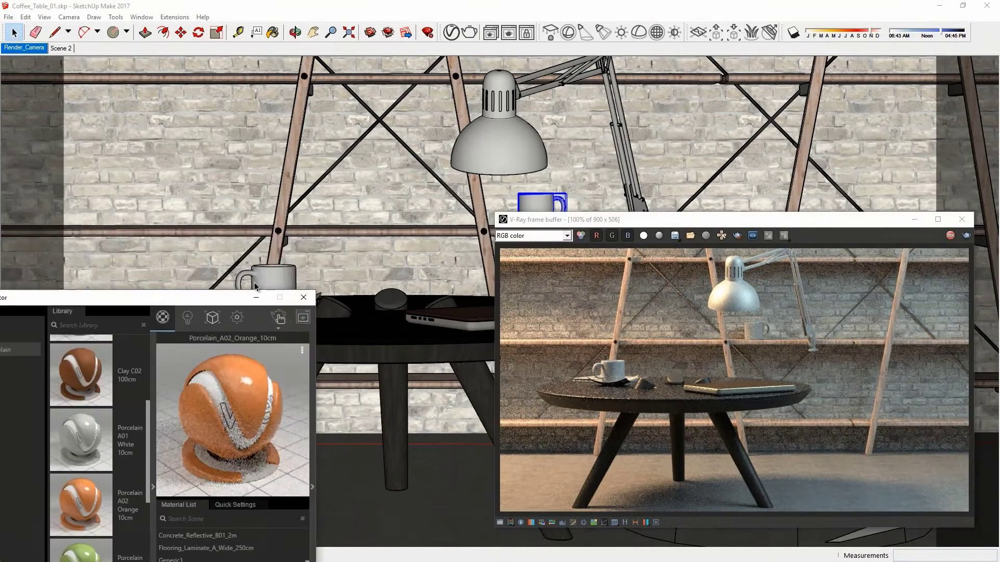
drag(207, 283, 297, 96)
ctrl+click(304, 308)
right_click(275, 419)
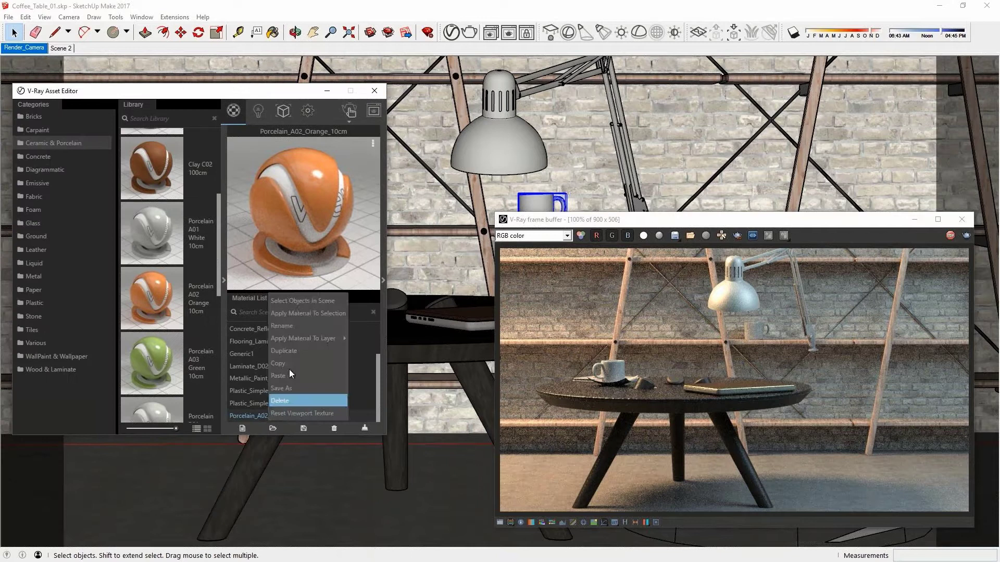
click(307, 313)
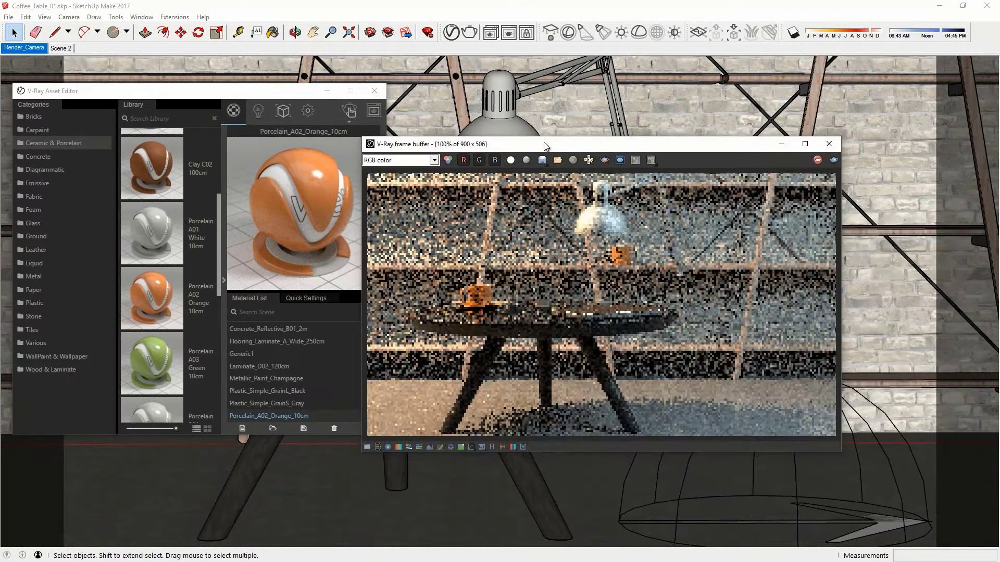
drag(545, 147, 606, 148)
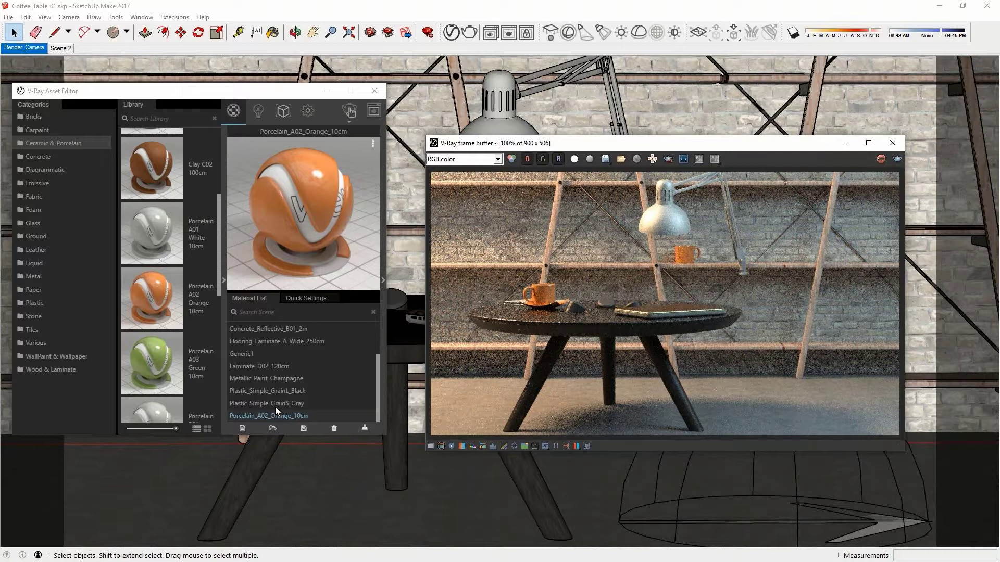
Step: Change the diffuse color of the cups' porcelain material from its quick settings to blue
click(300, 297)
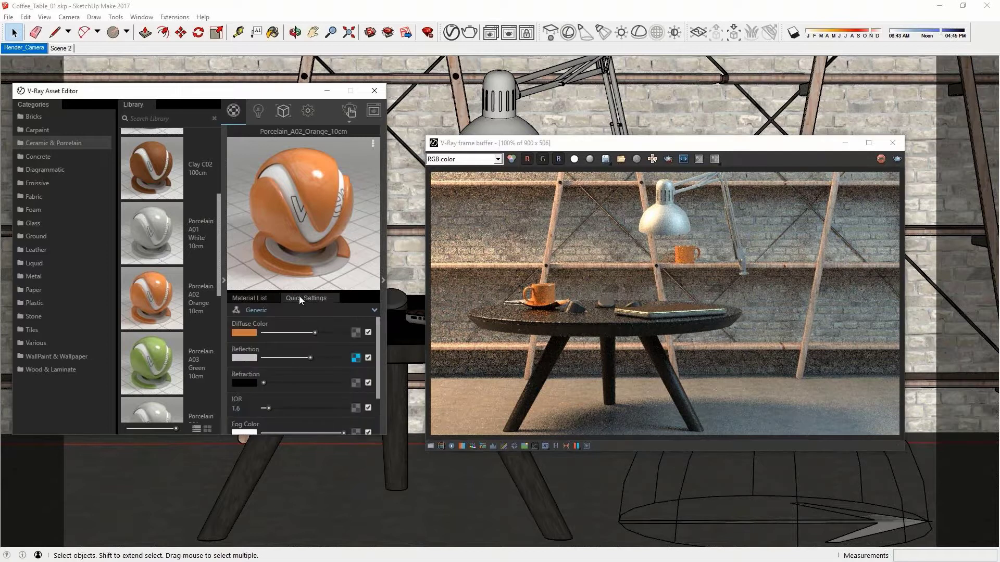
click(243, 333)
click(196, 140)
key(Return)
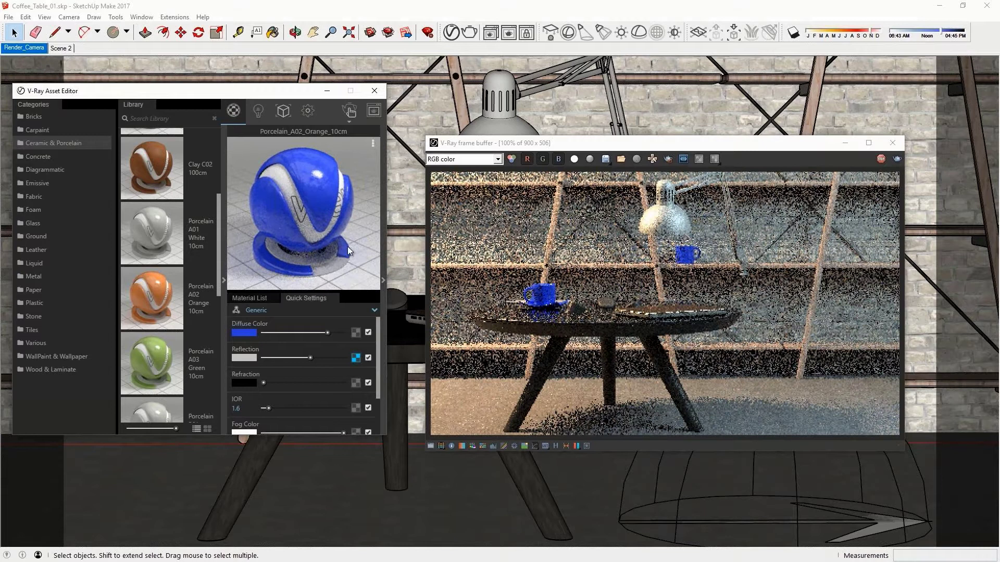
Step: Review the porcelain's advanced settings, the available new material types, and the layer types that can be added to Concrete_Reflective_B01_2m
click(384, 218)
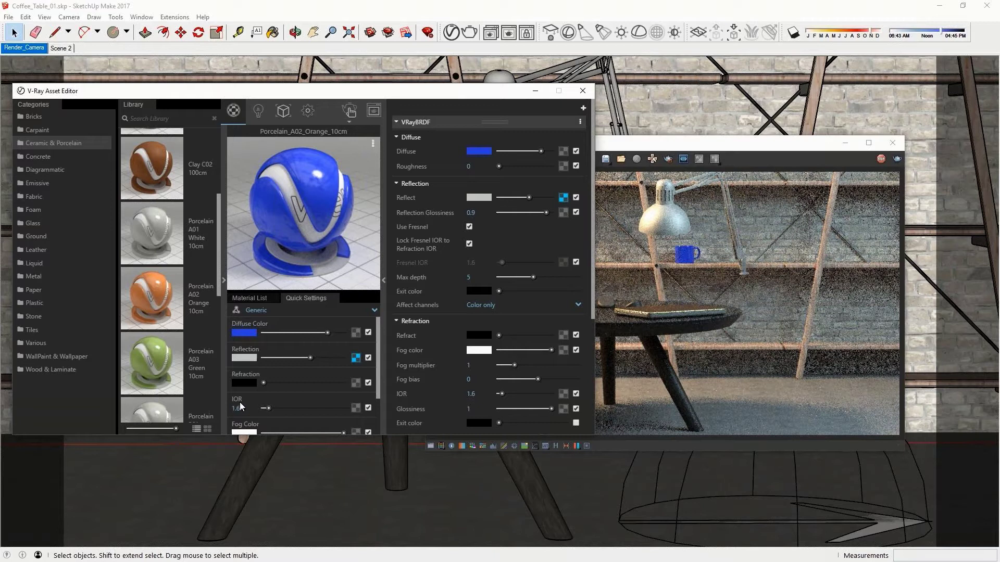
click(246, 297)
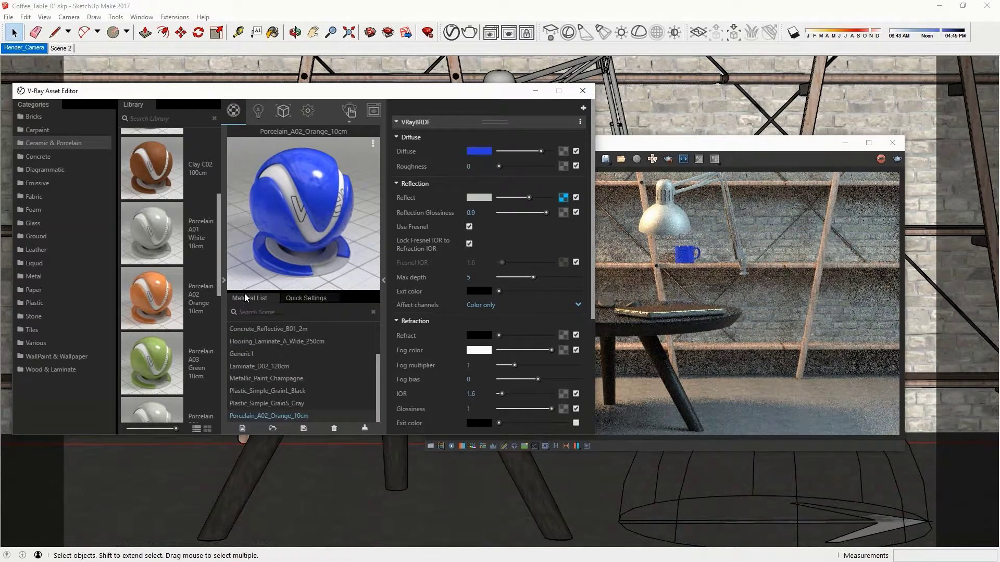
click(242, 428)
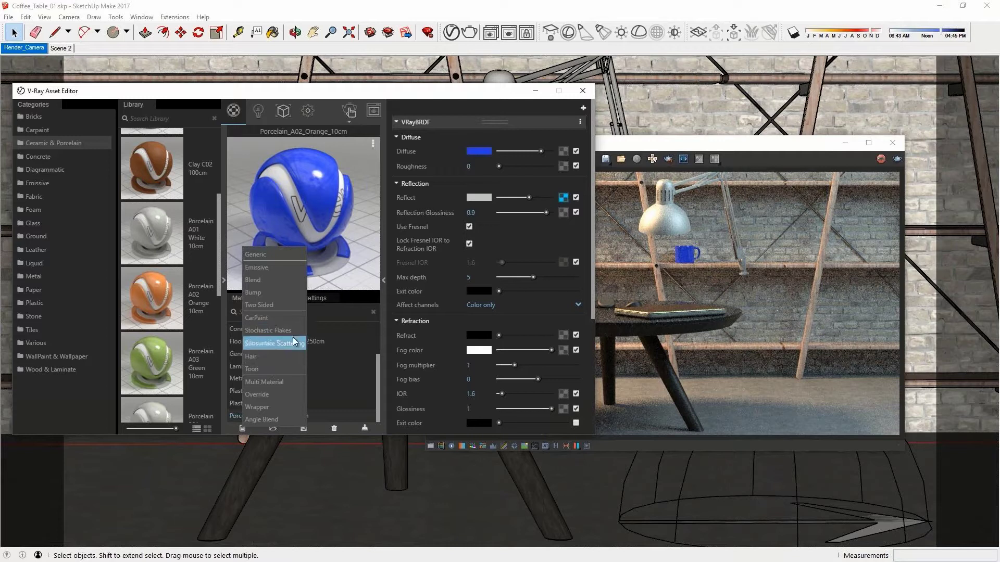
click(338, 328)
click(345, 329)
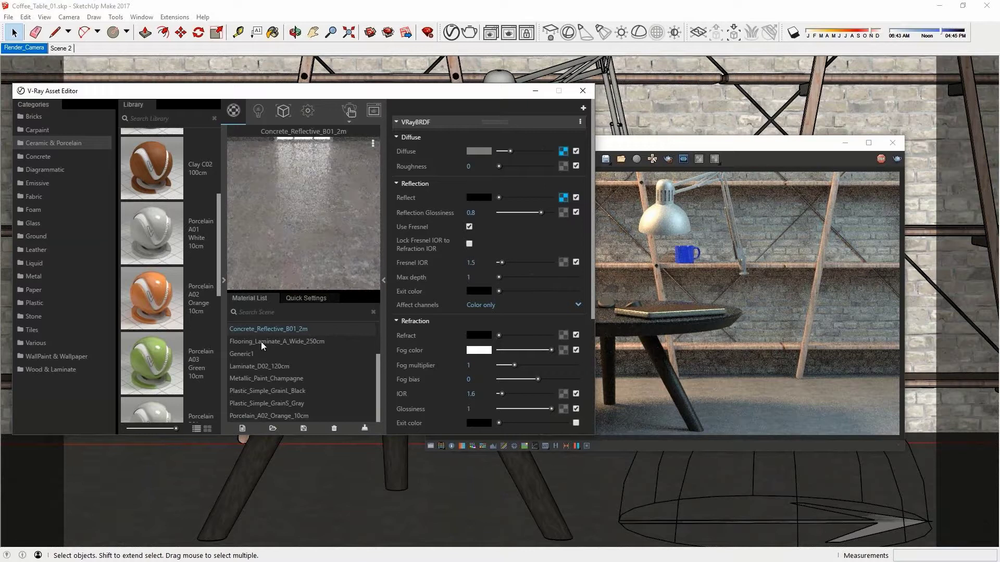
click(582, 107)
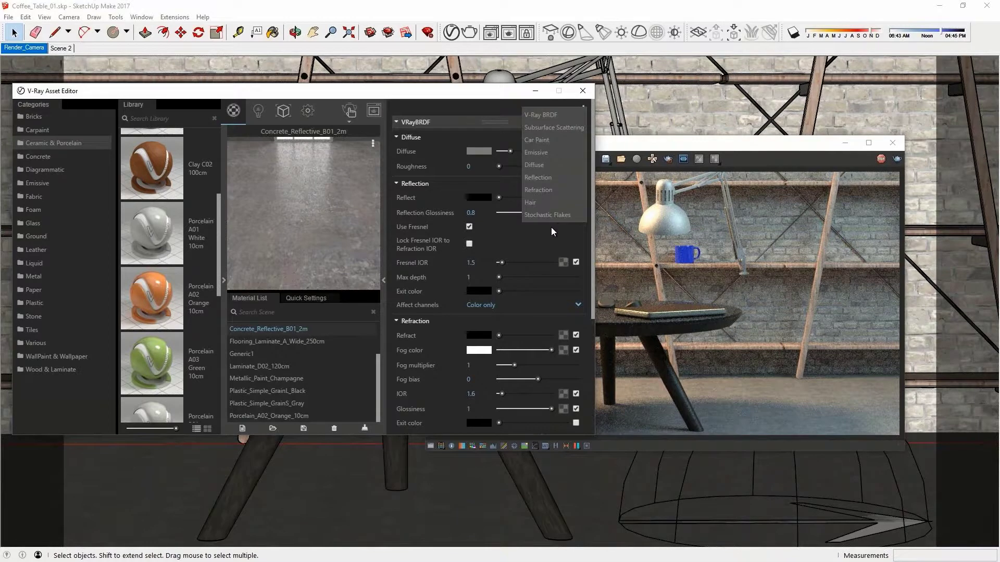
Step: Collapse the Asset Editor's settings and library panels, reposition its window, and stop the interactive render
click(384, 274)
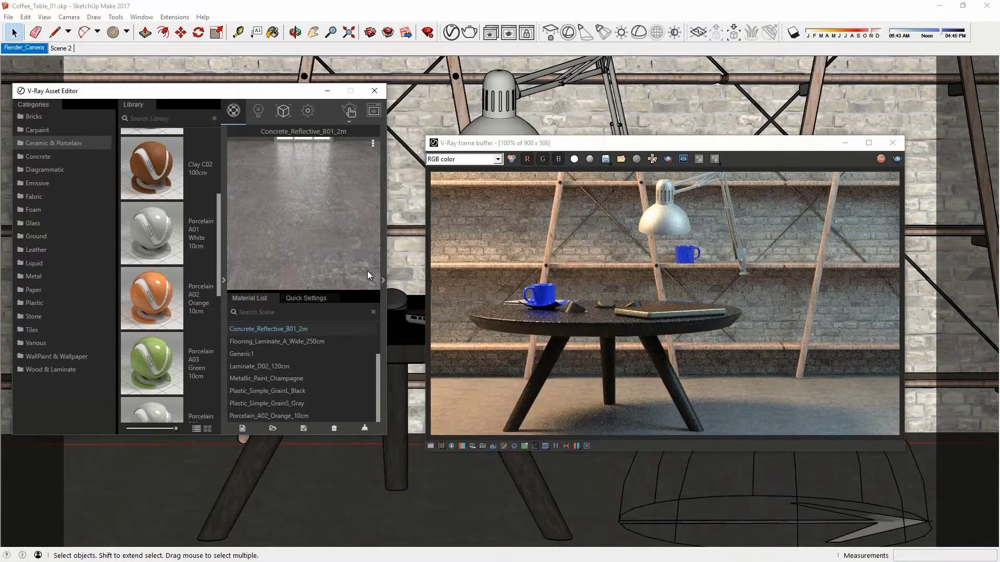
click(223, 259)
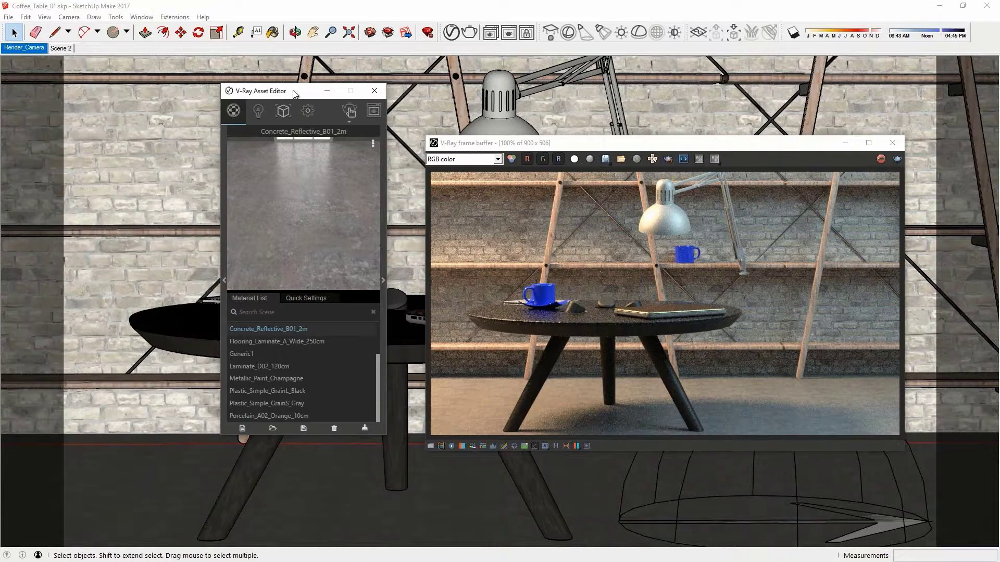
drag(293, 89, 248, 101)
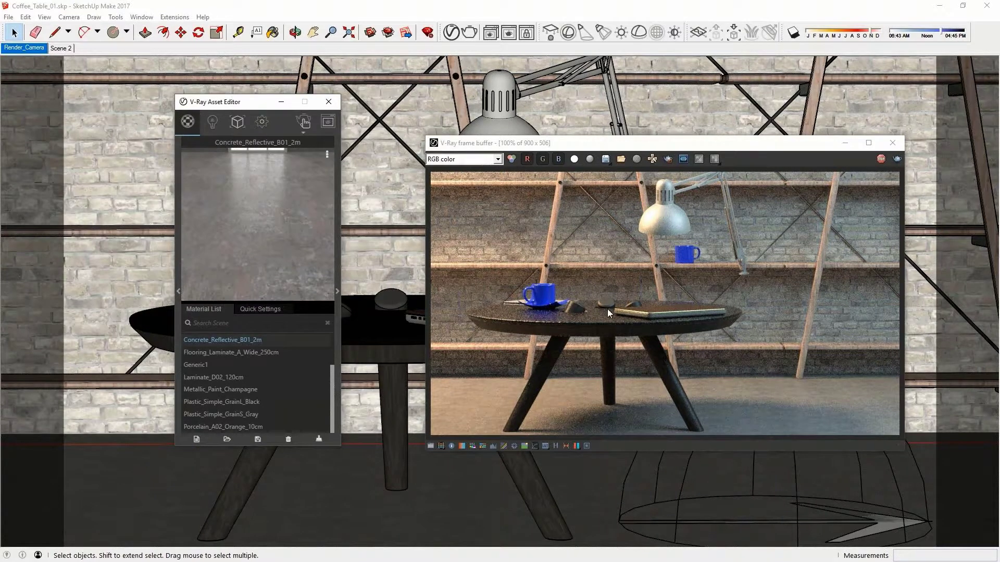
click(879, 159)
click(880, 160)
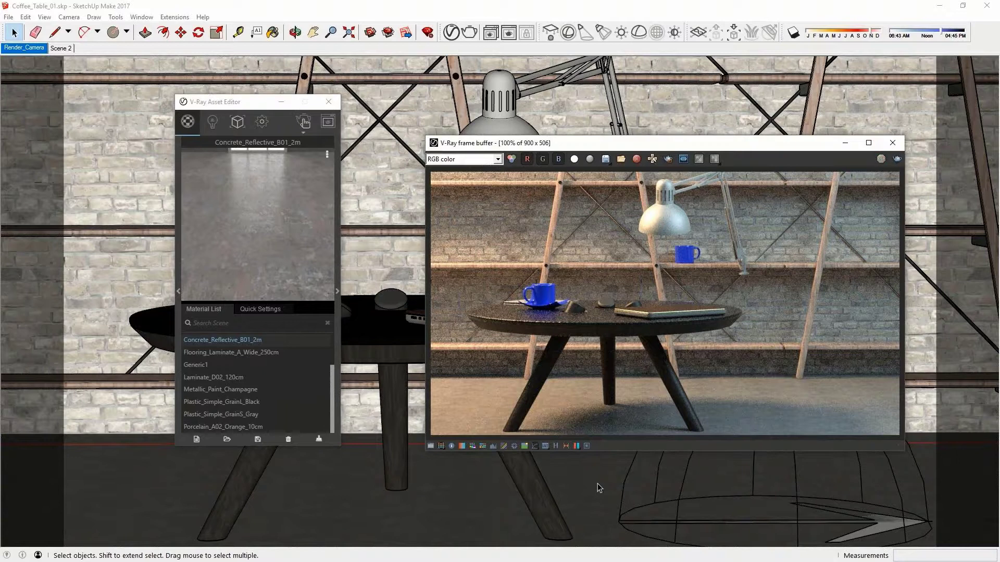
Step: Open the frame buffer's render history and load several 1200 x 675 coffee table renders to compare their material variations
click(556, 447)
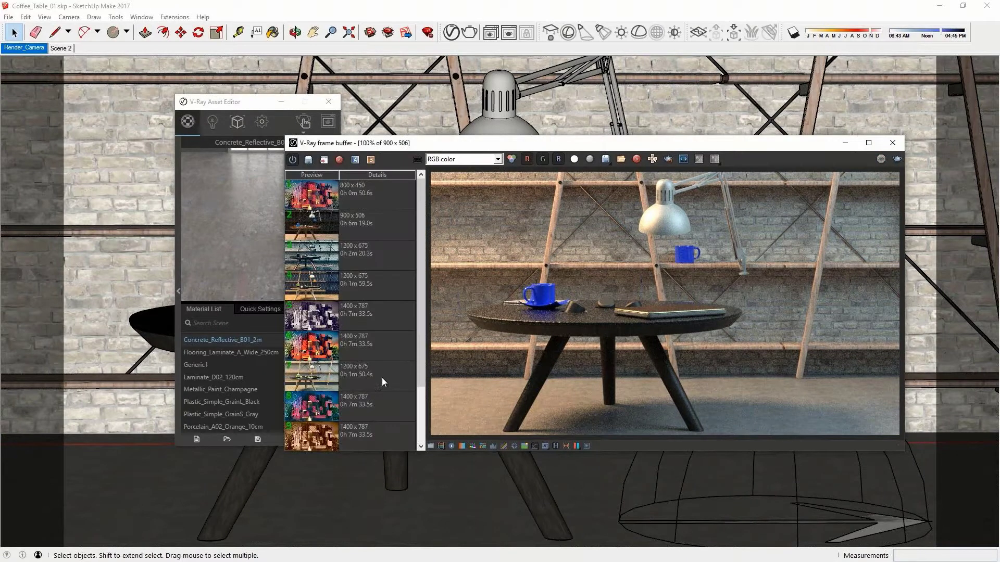
double_click(357, 251)
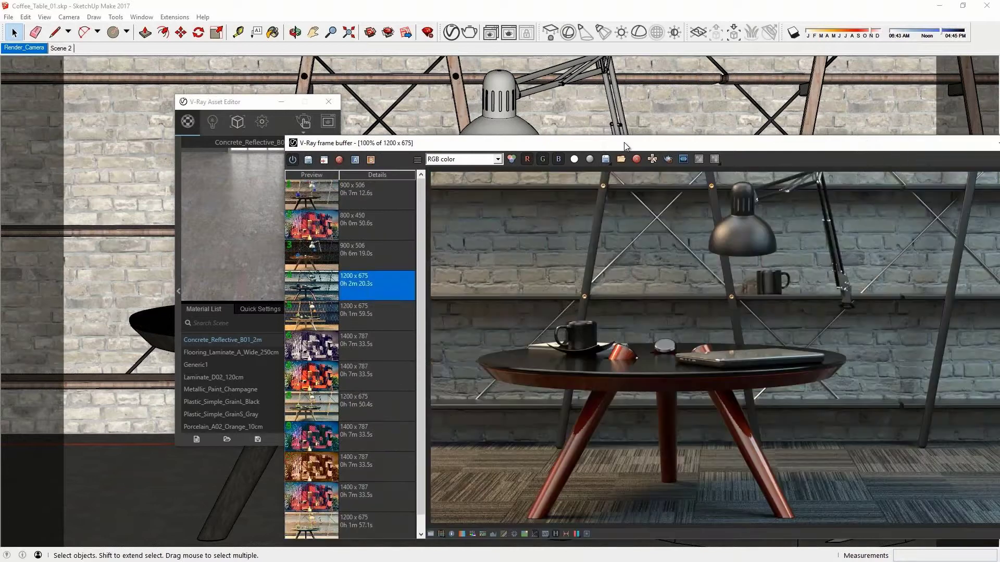
drag(623, 142, 833, 251)
drag(694, 253, 264, 61)
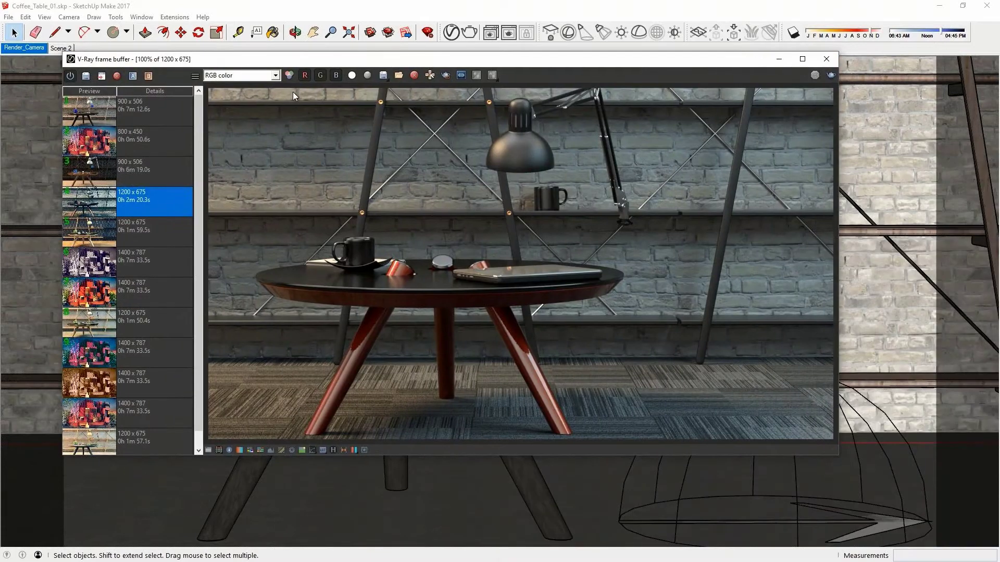
double_click(110, 225)
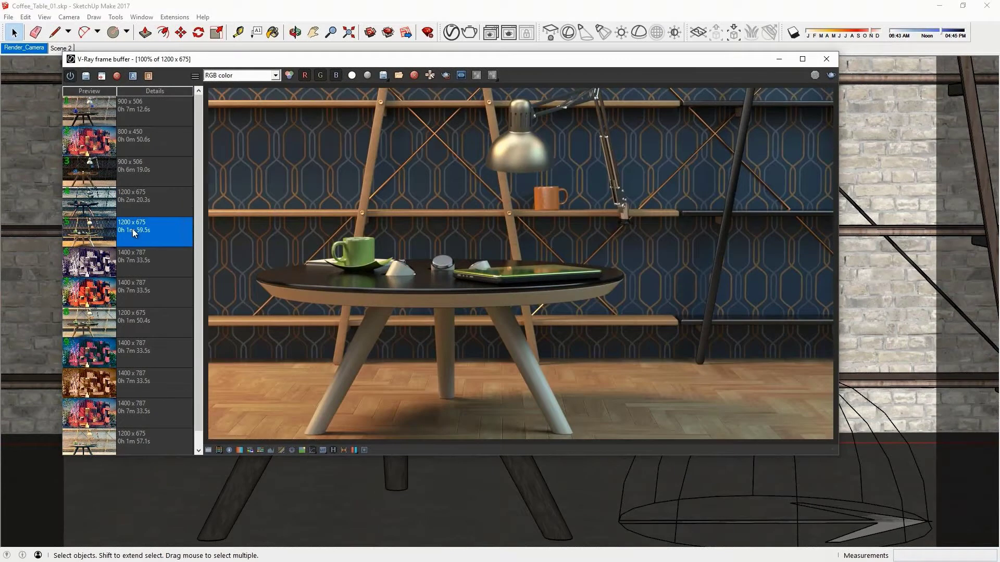
scroll(157, 405, down, 1)
double_click(154, 424)
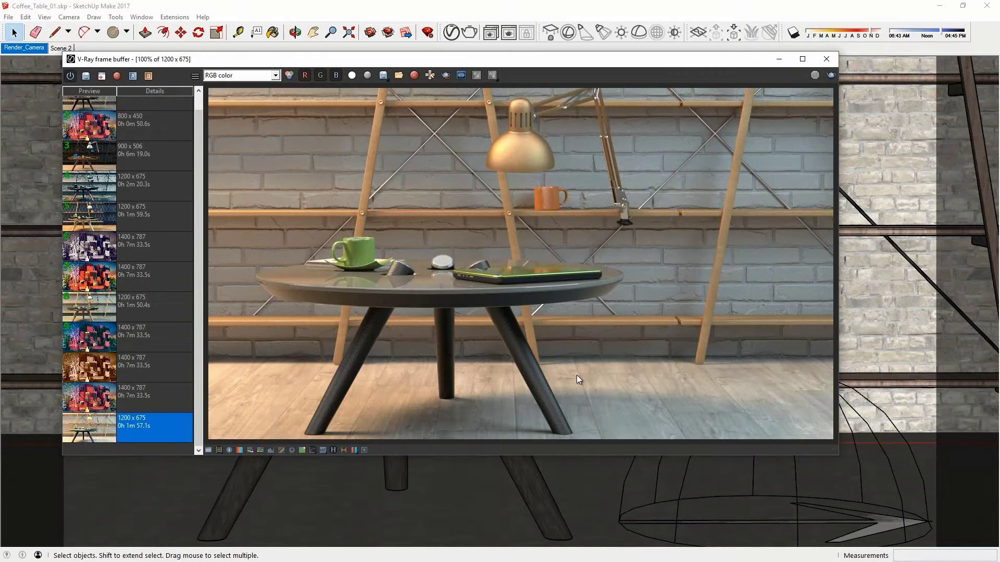
click(465, 364)
Step: Inspect the hedge and planting bed proxies of the Greek house up close during interactive rendering
scroll(126, 224, up, 1)
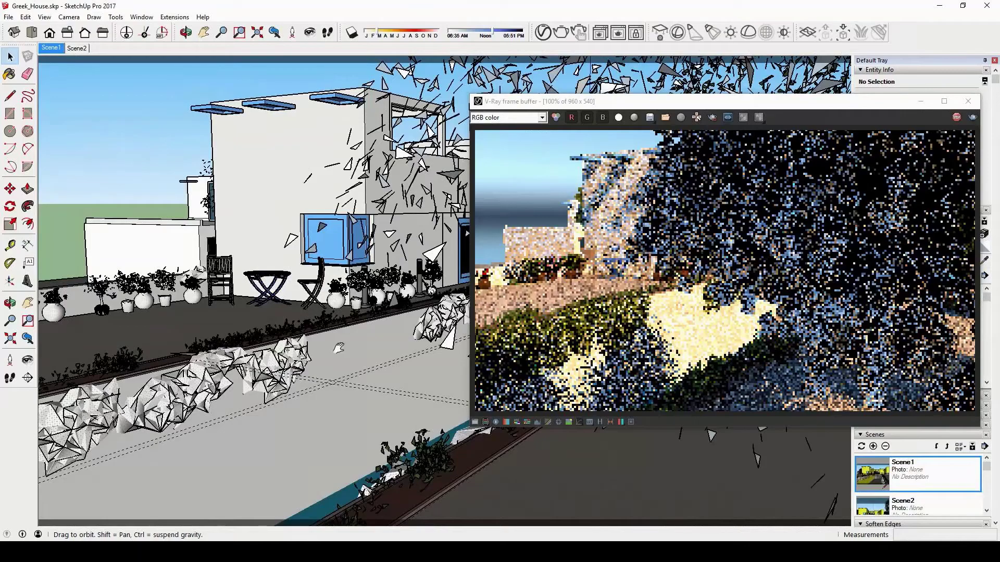
middle_drag(338, 348, 332, 327)
scroll(333, 325, up, 3)
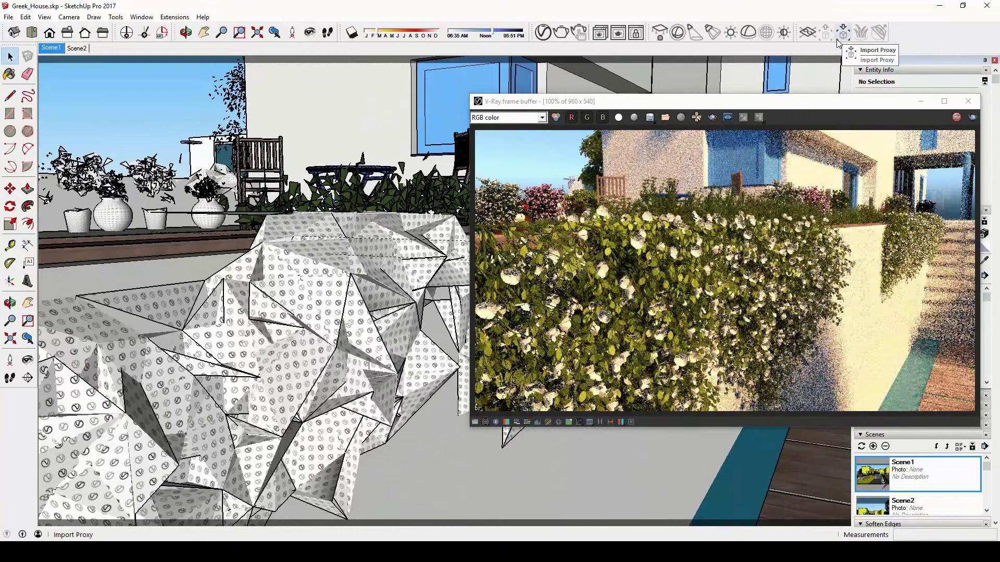
middle_drag(267, 275, 329, 280)
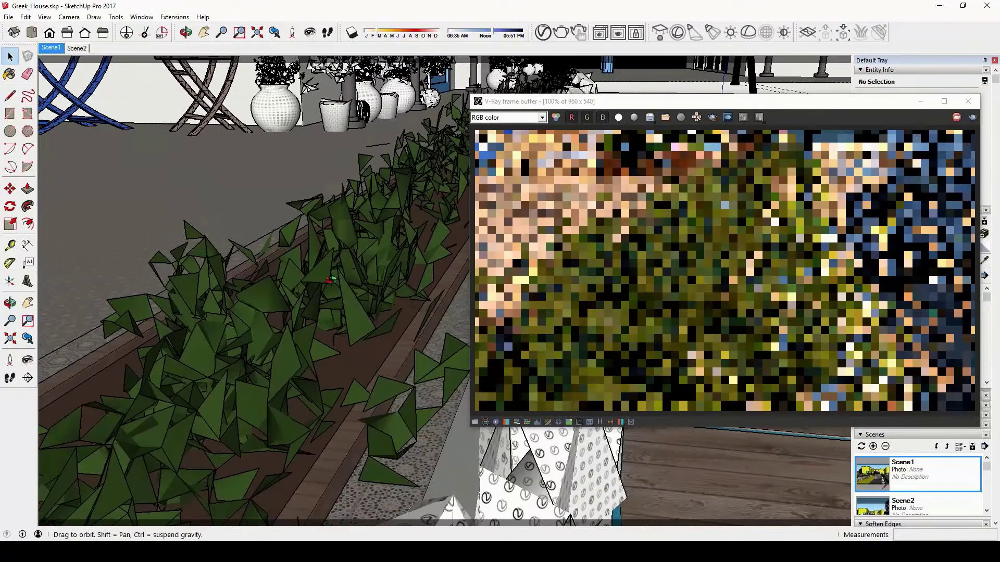
mouse_move(329, 280)
middle_down()
mouse_move(117, 288)
mouse_move(297, 248)
middle_up()
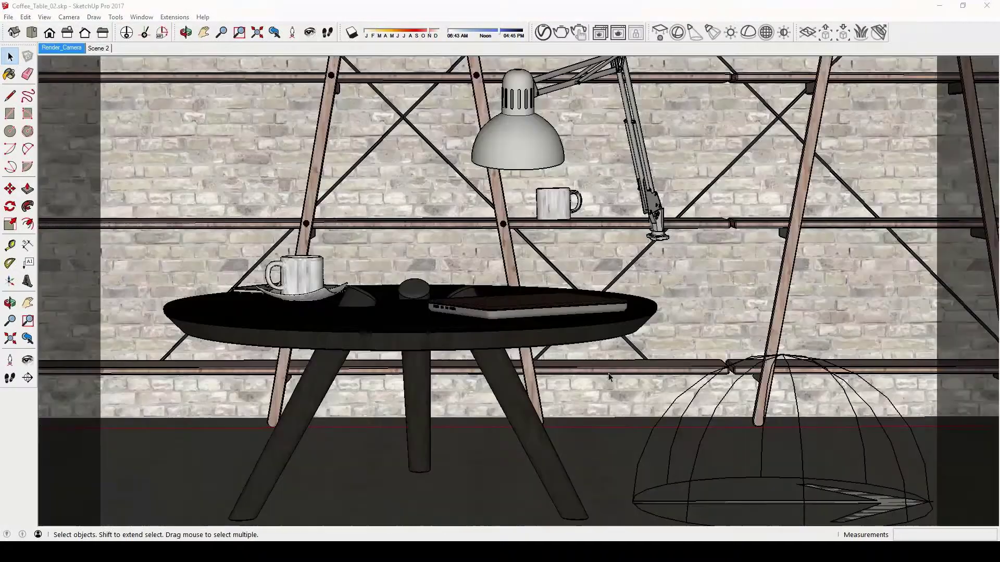
Step: Draw a large circle on the floor around the coffee table's legs in the Coffee_Table_02 scene
middle_drag(669, 365, 672, 187)
key(c)
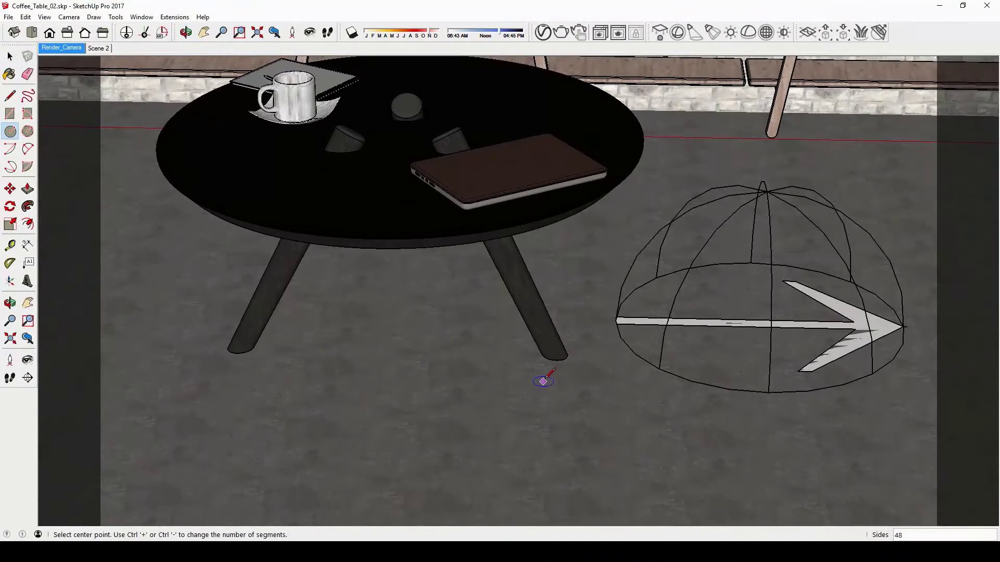
click(543, 380)
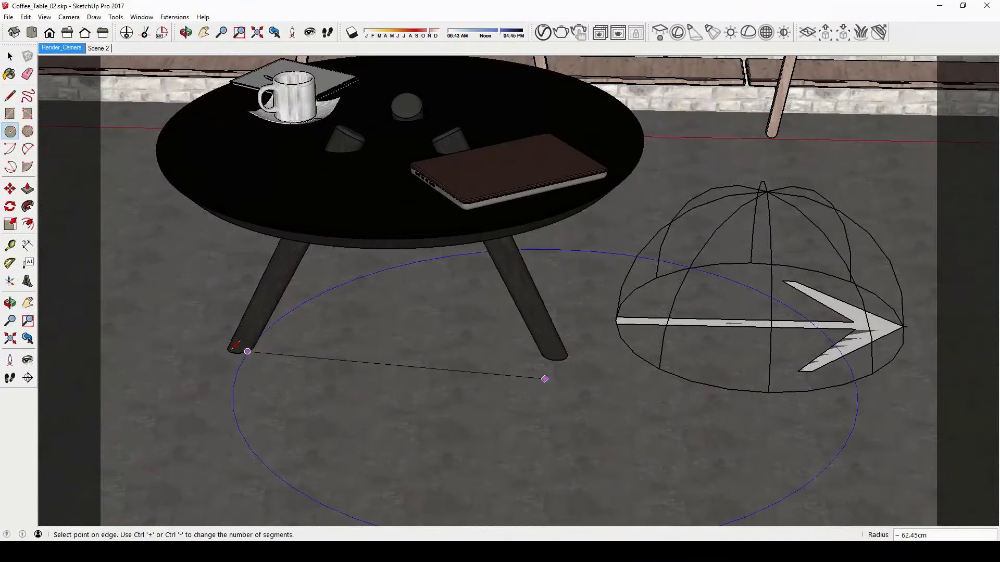
click(737, 146)
key(space)
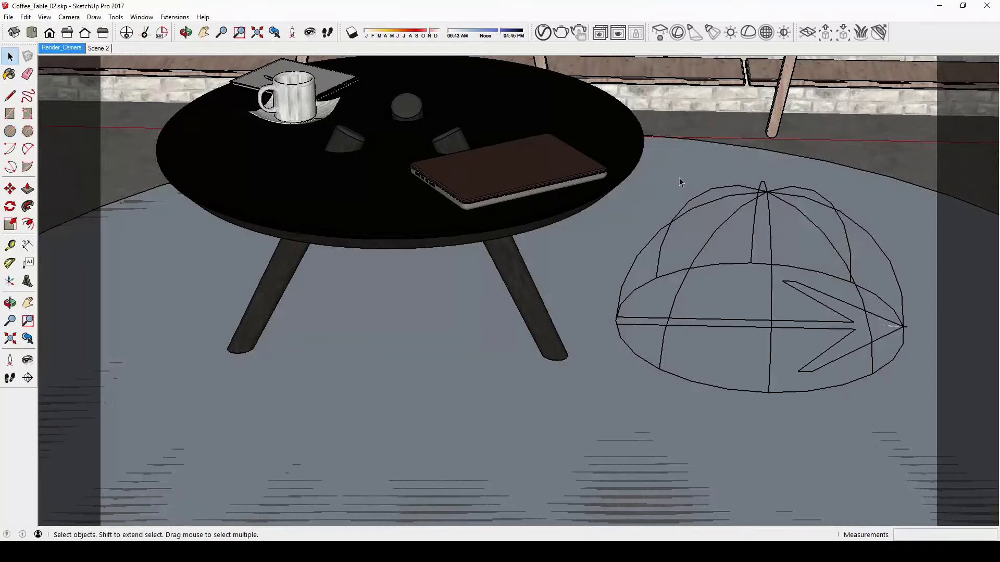
Step: Extrude the floor circle slightly upward into a thin disc and make it a group
key(p)
click(682, 178)
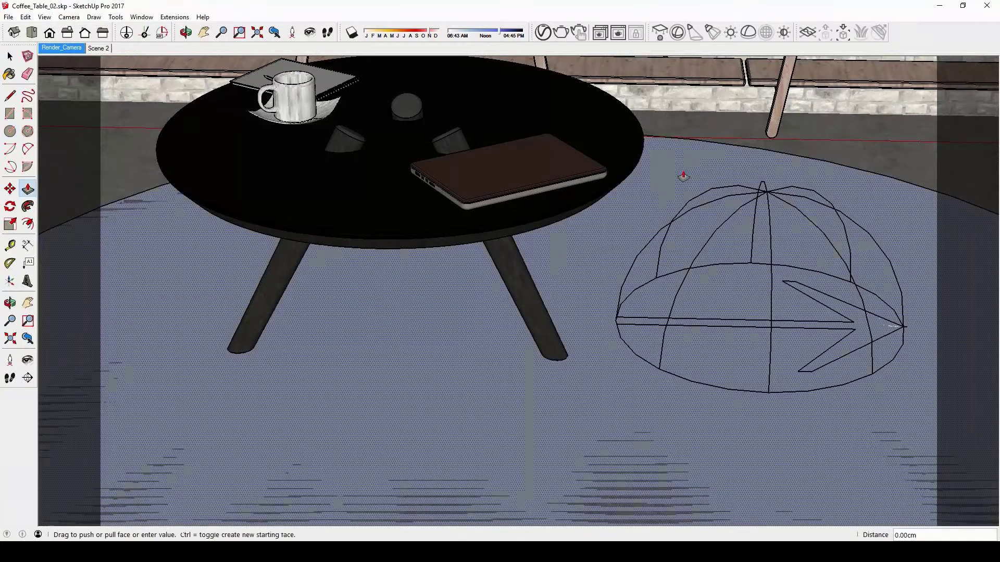
key(space)
right_click(704, 170)
click(764, 263)
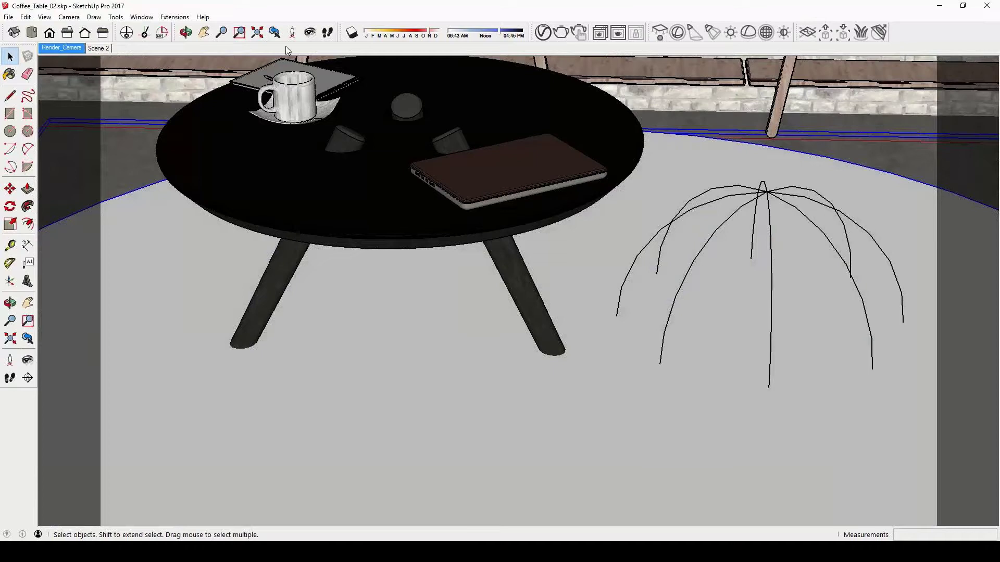
Step: Start interactive rendering and add V-Ray Fur to the grouped floor disc
click(577, 33)
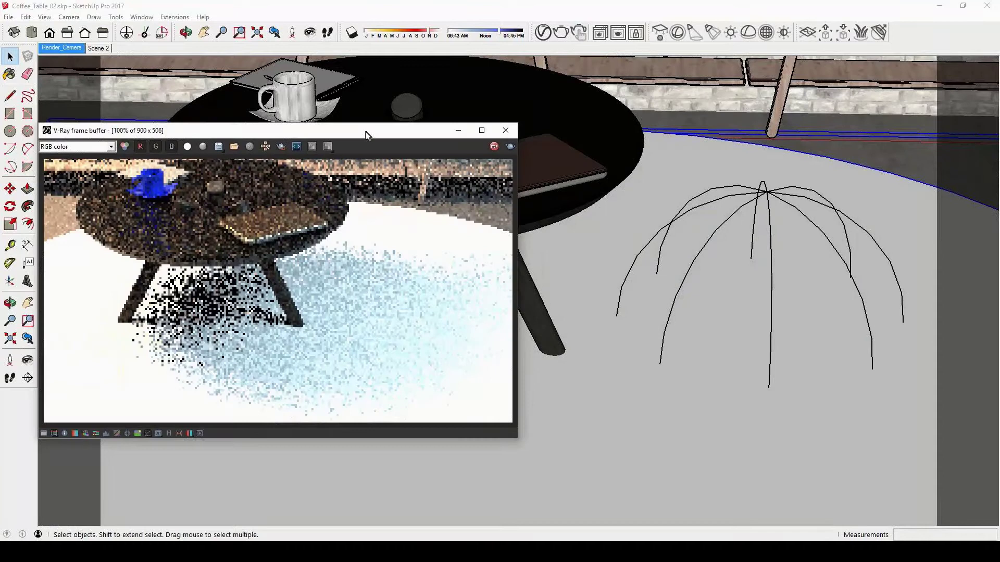
scroll(745, 55, up, 3)
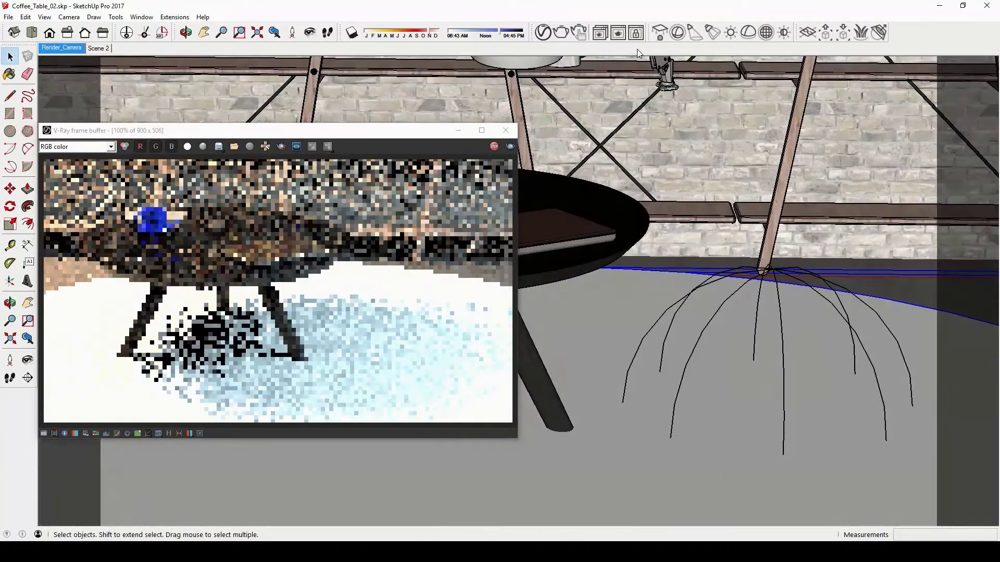
scroll(680, 105, down, 3)
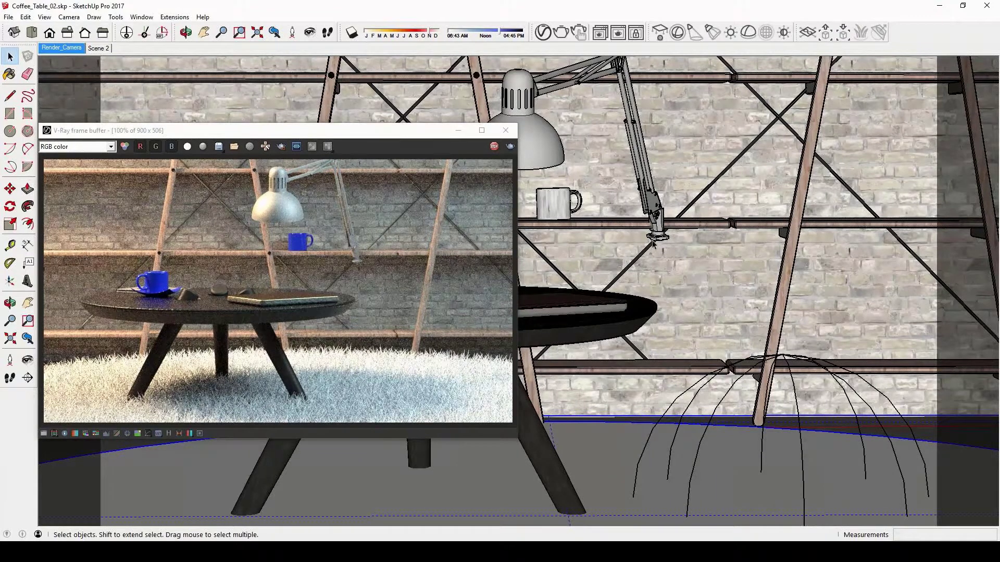
Step: Add Grass D 200cm from the Ground category to the scene and apply it to the selected fur disc
click(543, 34)
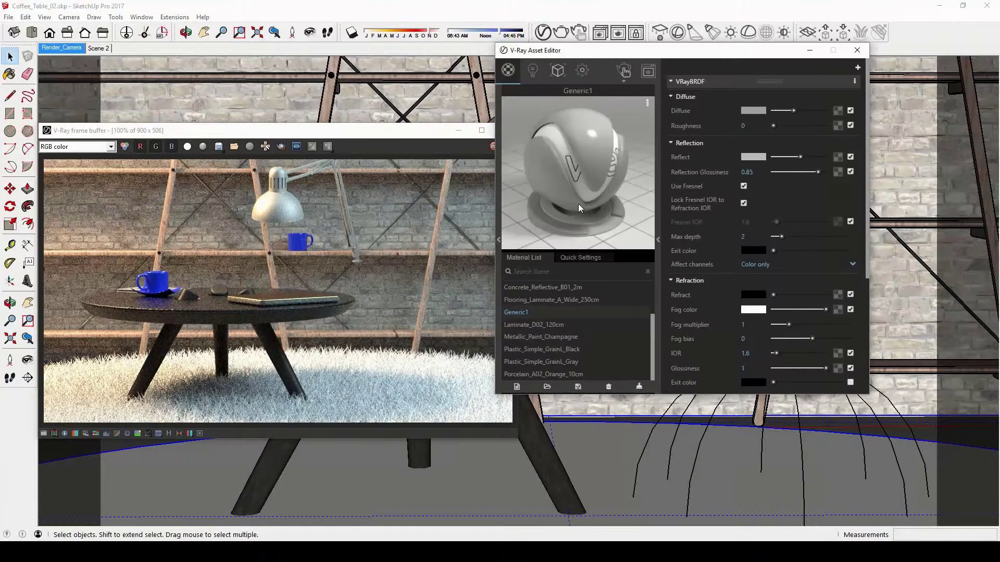
click(497, 264)
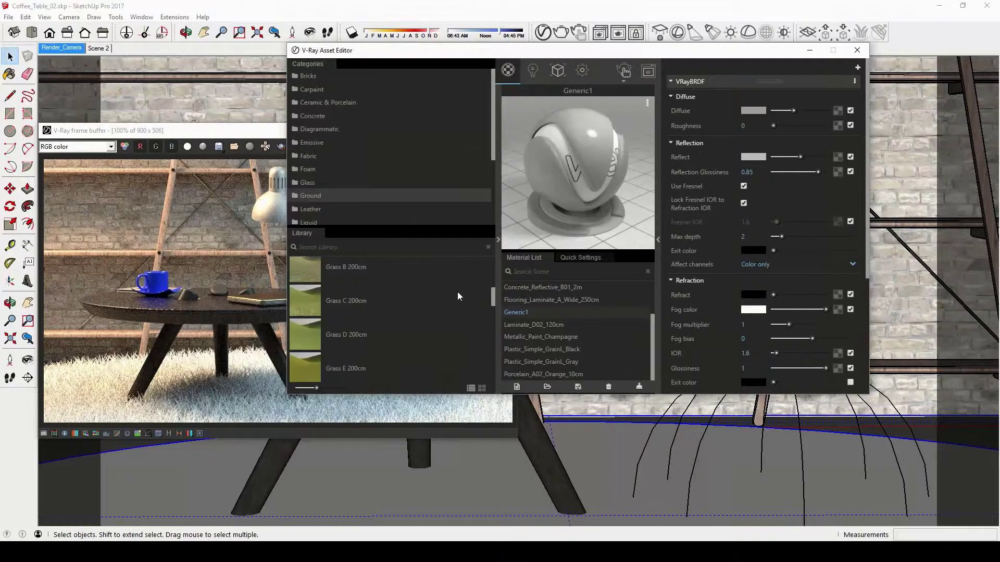
scroll(309, 339, down, 1)
drag(350, 323, 576, 325)
right_click(529, 312)
click(583, 222)
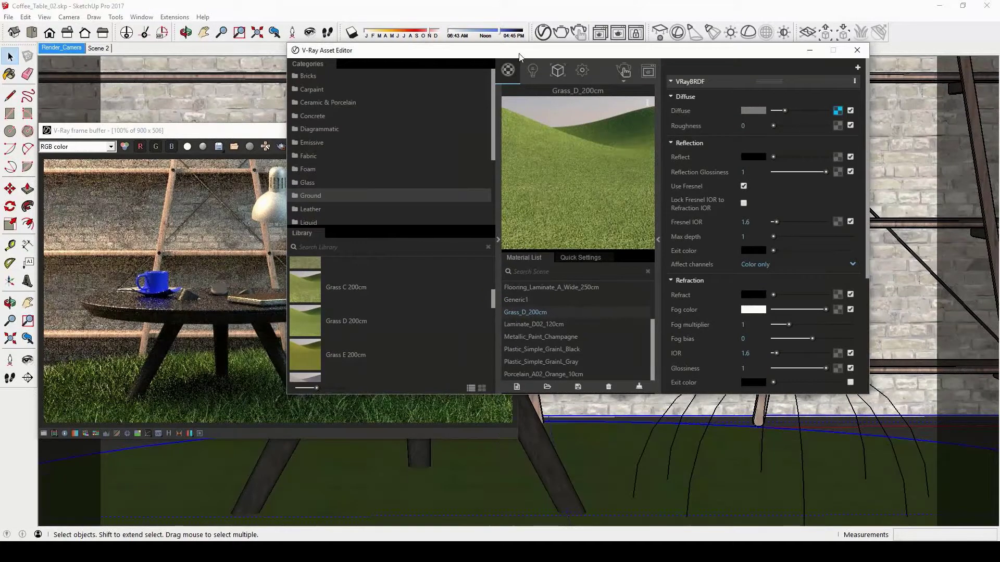
mouse_move(519, 54)
mouse_down()
mouse_move(698, 49)
mouse_move(505, 54)
mouse_up()
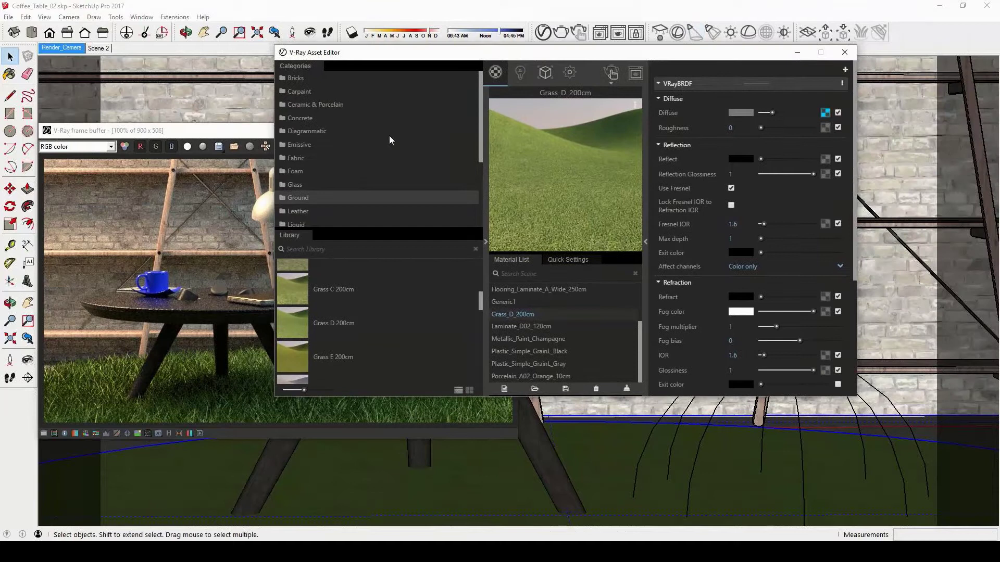
Step: Add Carpet A02 100cm from the Fabric category to the scene and apply it to the selected fur disc
click(508, 388)
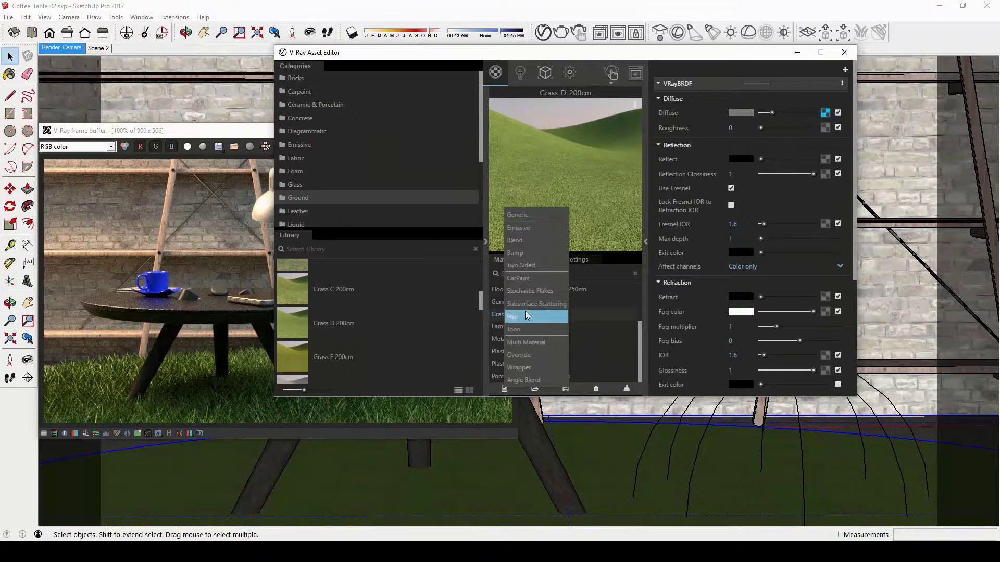
click(482, 289)
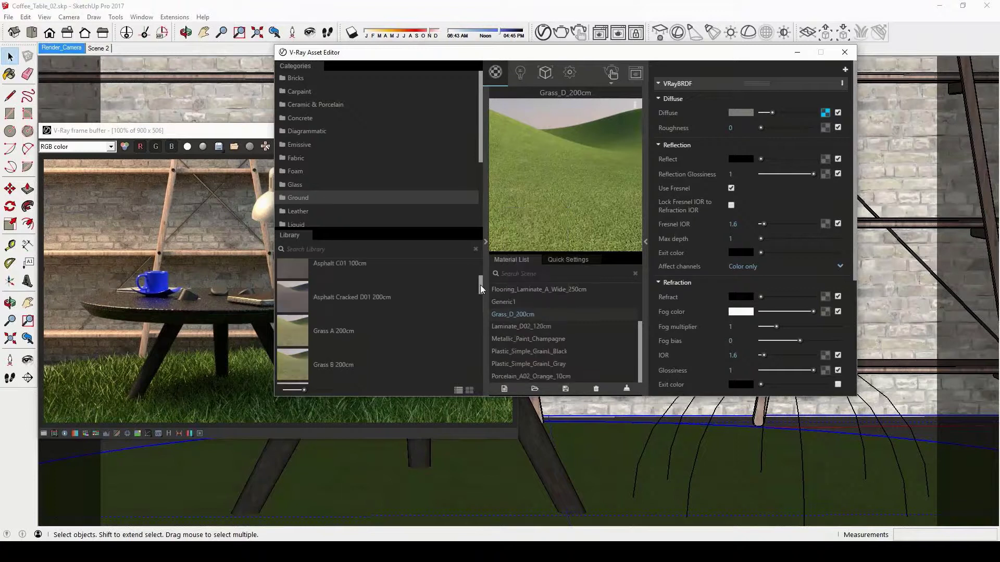
drag(480, 283, 479, 280)
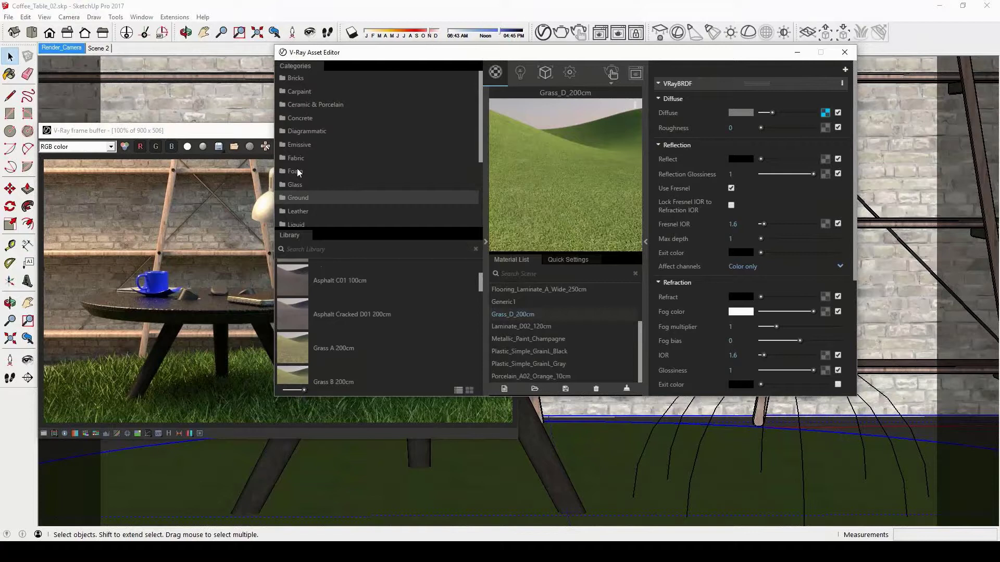
click(296, 158)
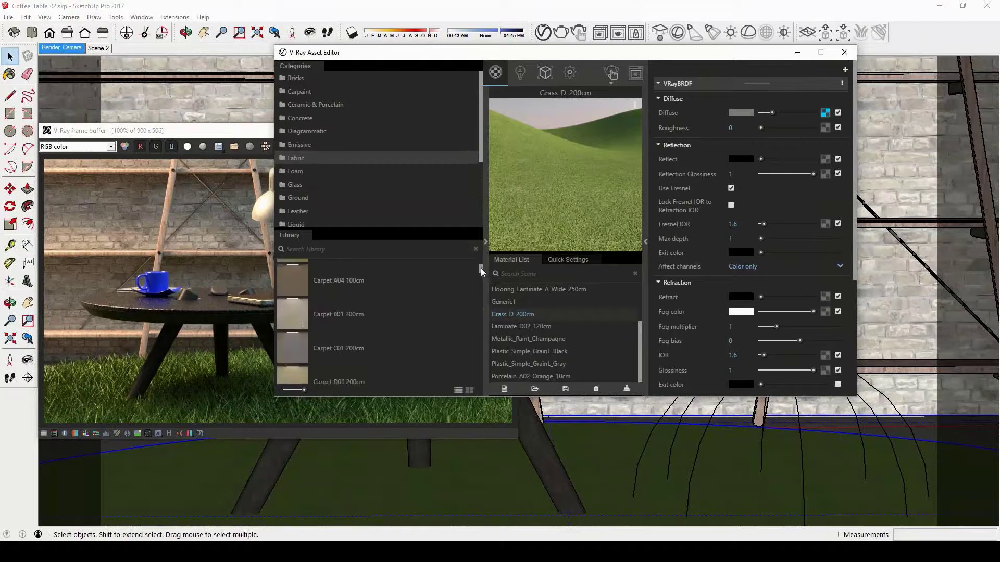
drag(480, 267, 482, 264)
drag(516, 306, 516, 308)
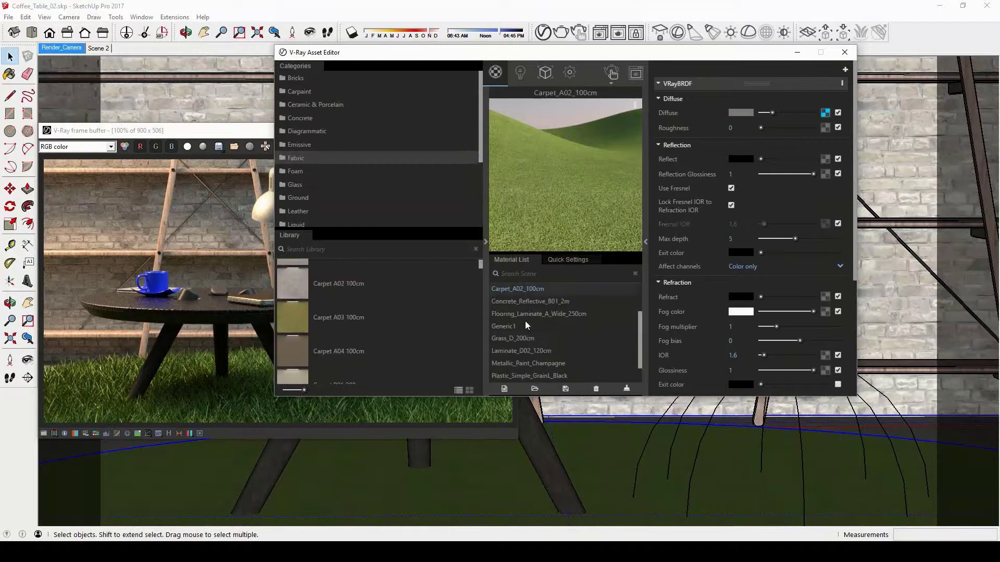
right_click(517, 288)
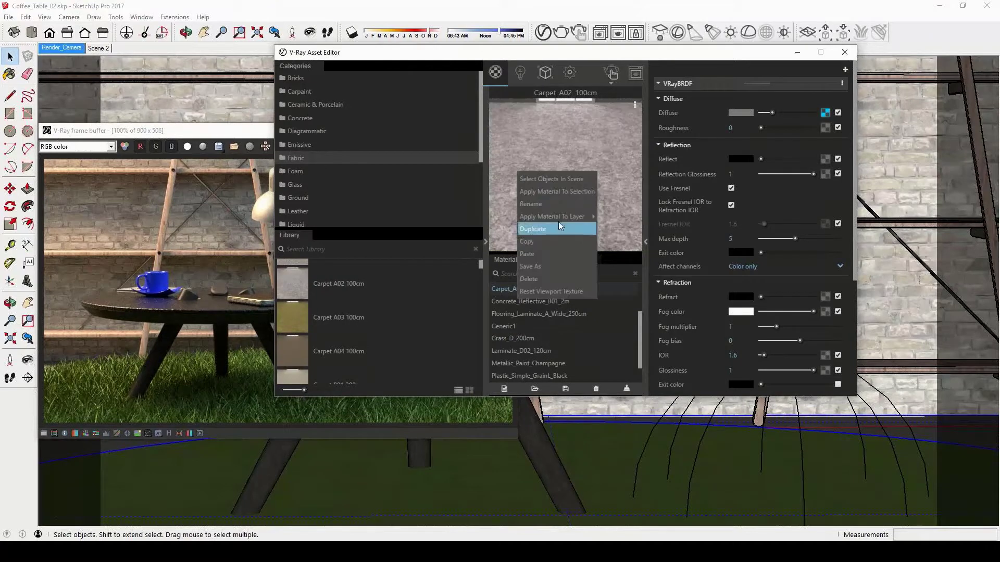
click(575, 193)
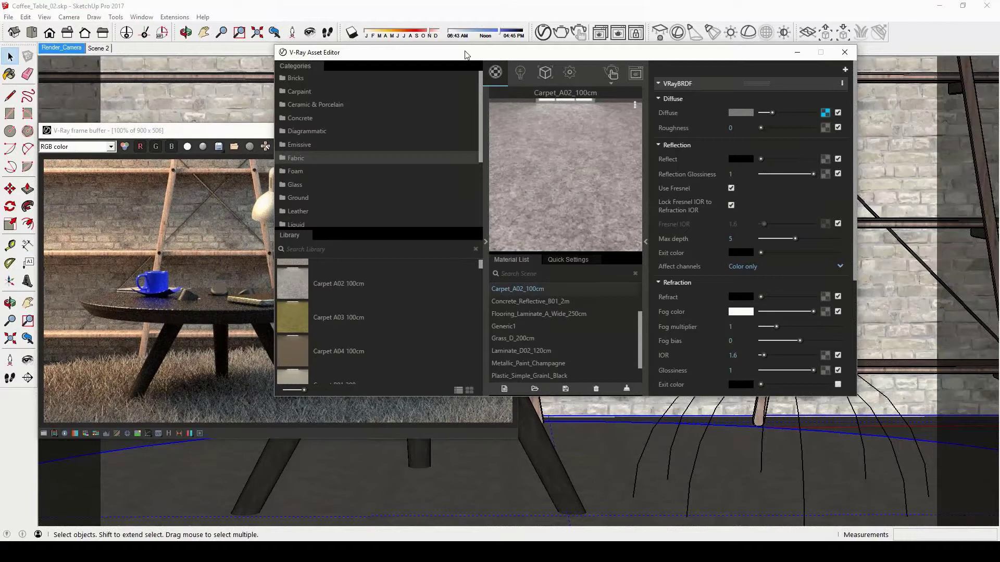
Step: Set the V-Ray Fur length to 2.5, thickness to 0.08 and bend to 1.5
click(554, 73)
drag(645, 54, 691, 128)
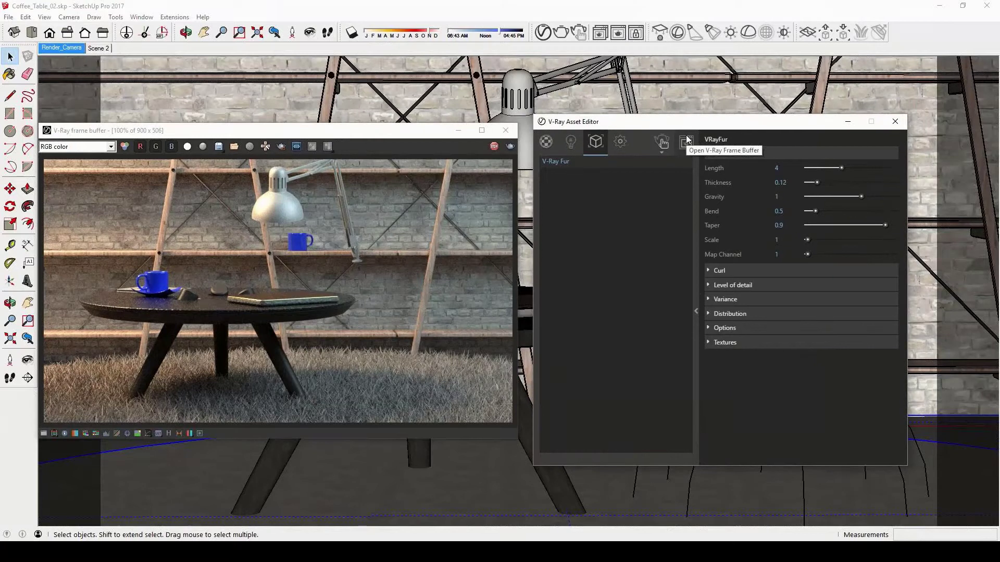
drag(840, 167, 834, 168)
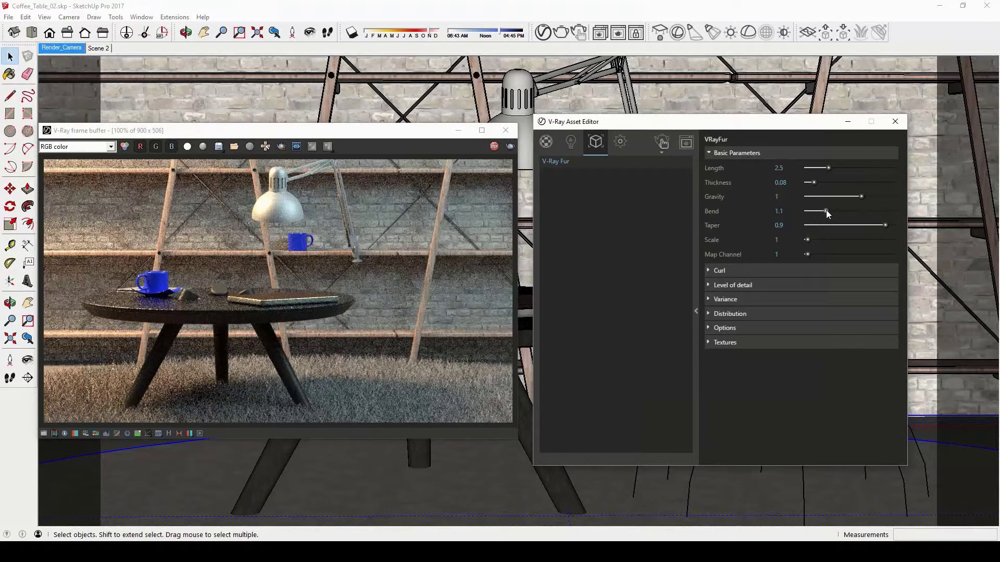
drag(825, 211, 832, 211)
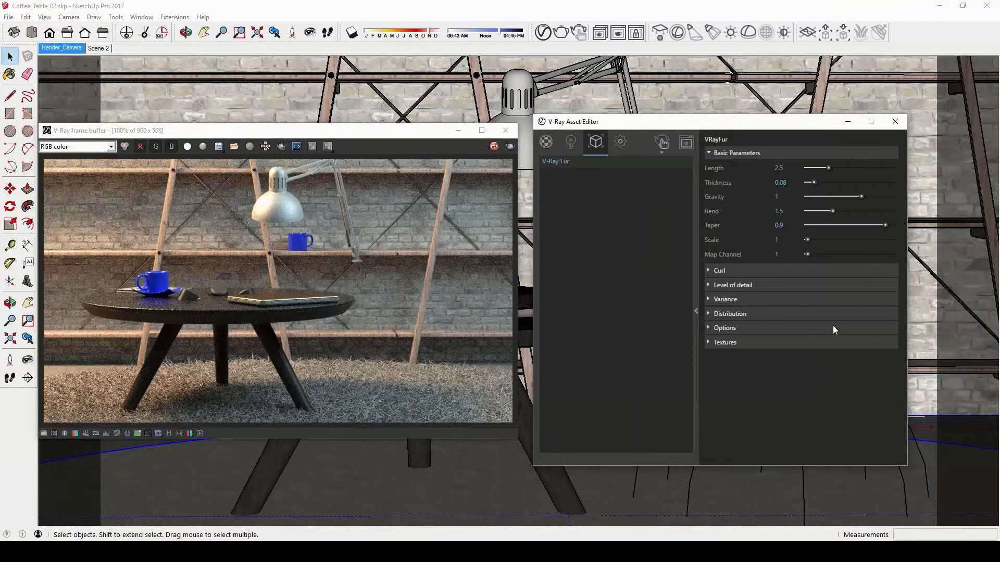
Step: Enable curl on the fur with radius 0.1 and 1.5 curls, set the taper to 0.4 and shorten the length
click(726, 272)
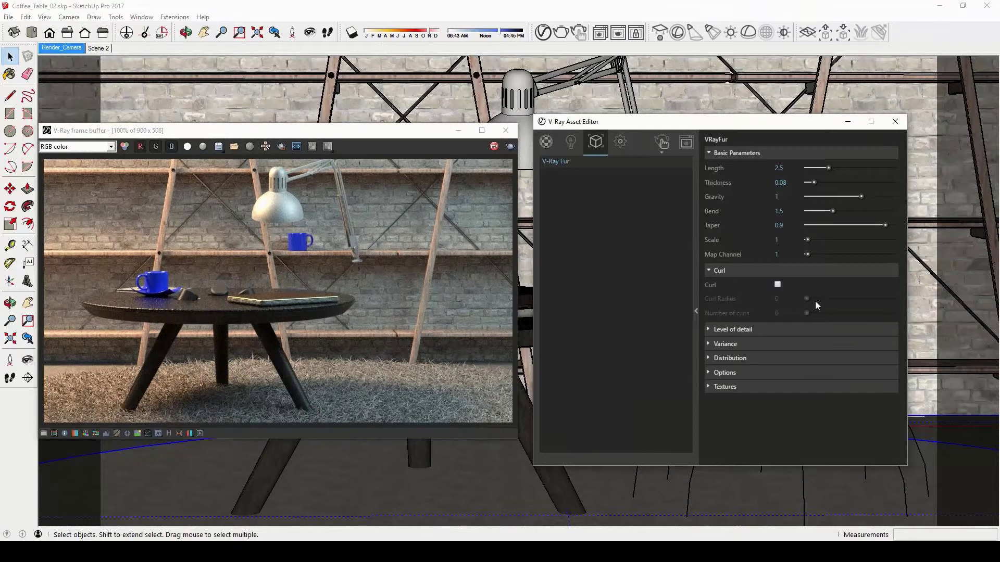
click(784, 284)
click(813, 298)
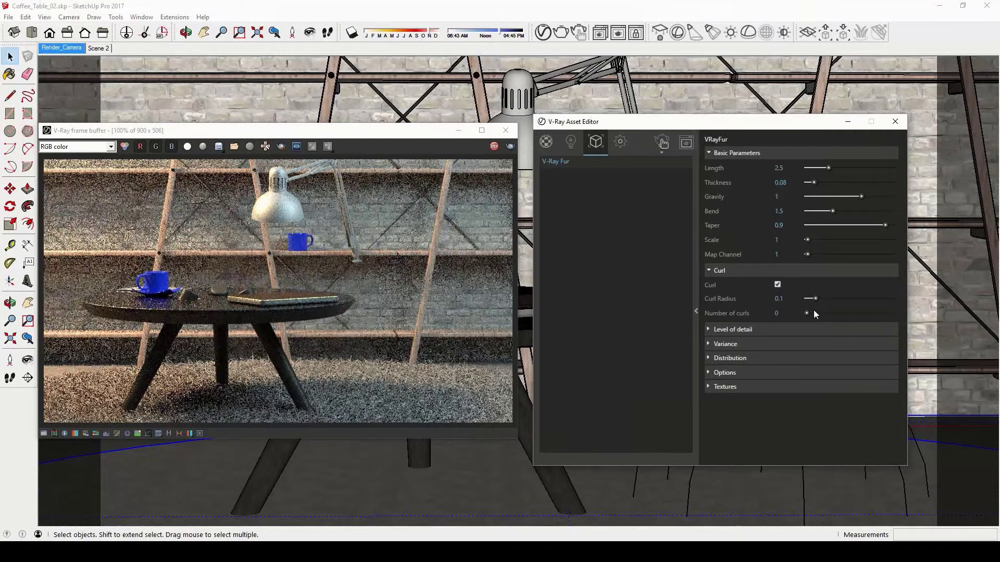
drag(807, 314, 820, 313)
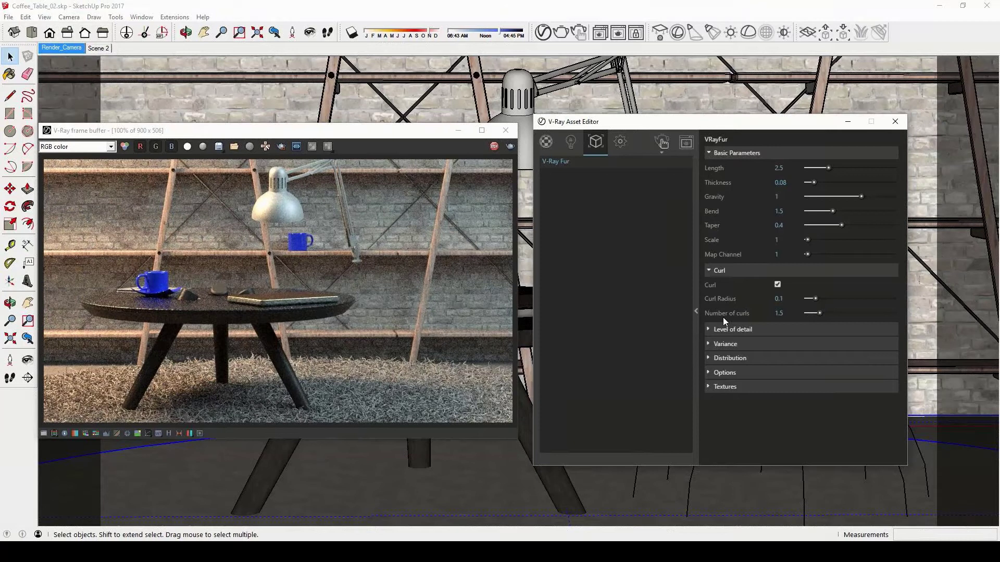
click(827, 167)
drag(826, 169, 815, 173)
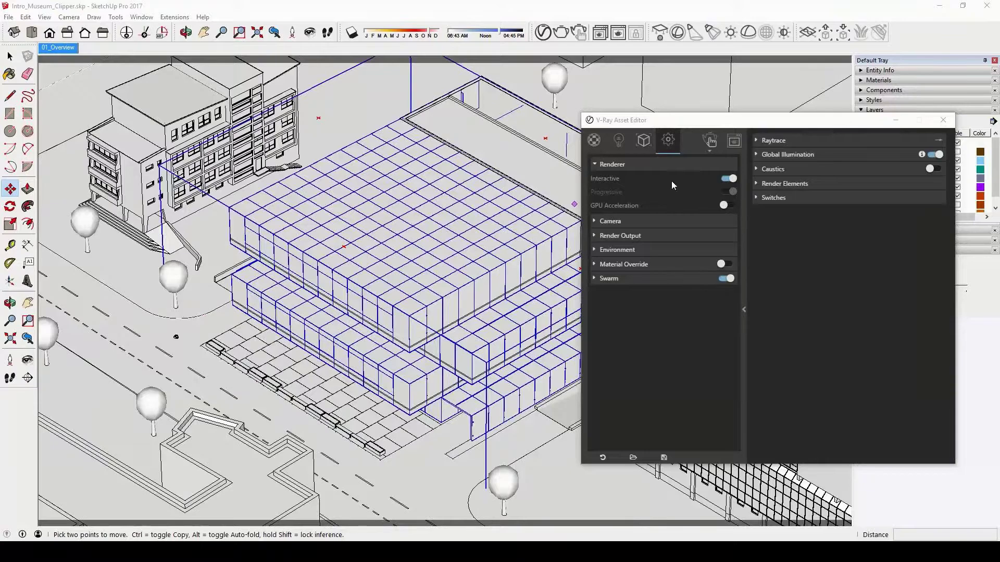
Step: Start interactive rendering of the Intro_Museum_Clipper scene and place a section plane on the museum's facade
click(709, 139)
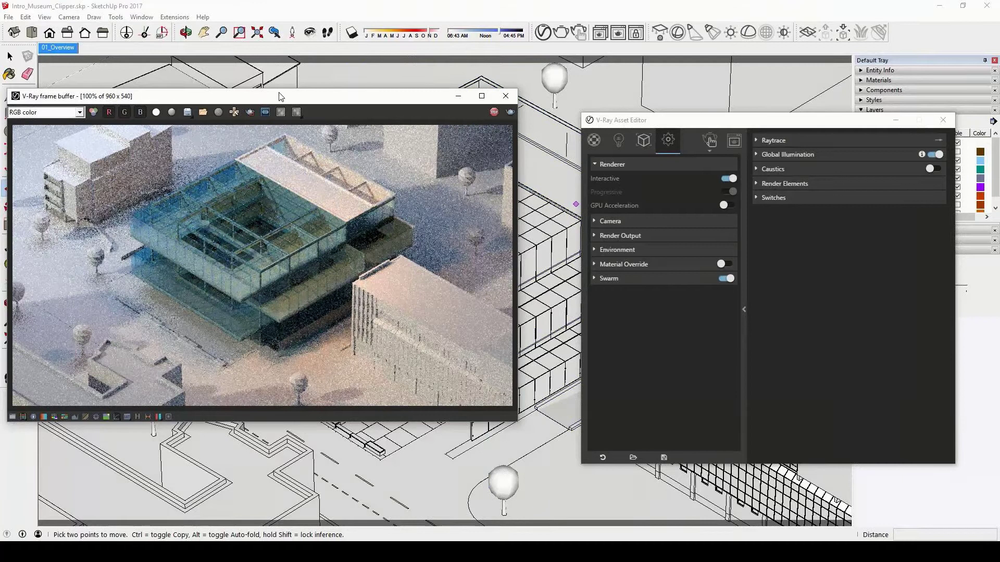
drag(245, 96, 294, 81)
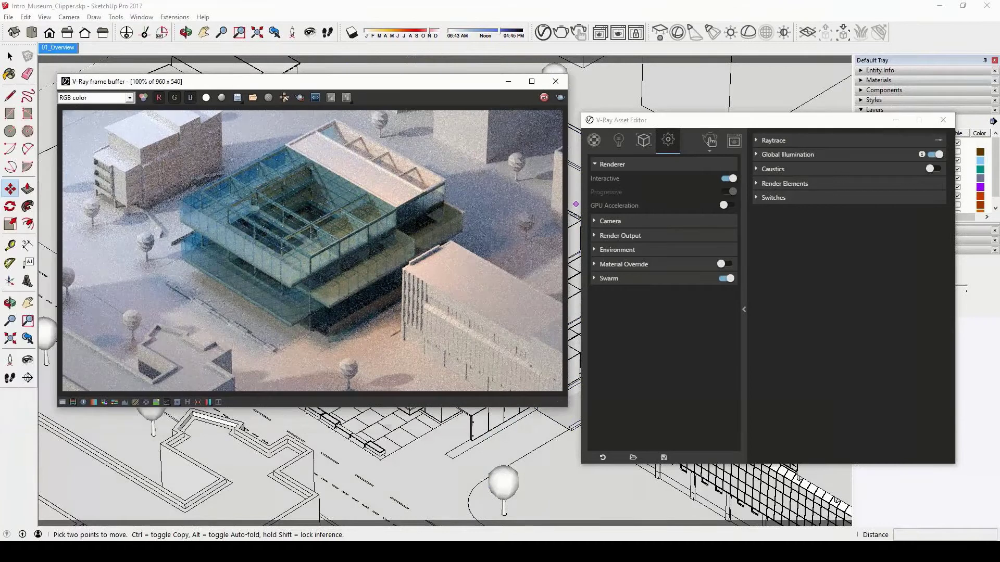
click(28, 379)
drag(367, 81, 221, 102)
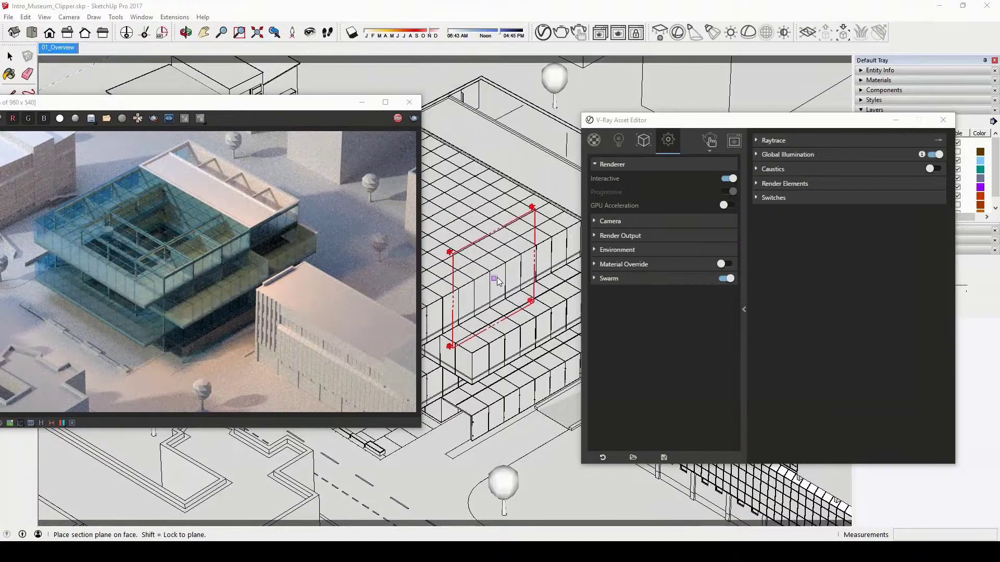
click(496, 281)
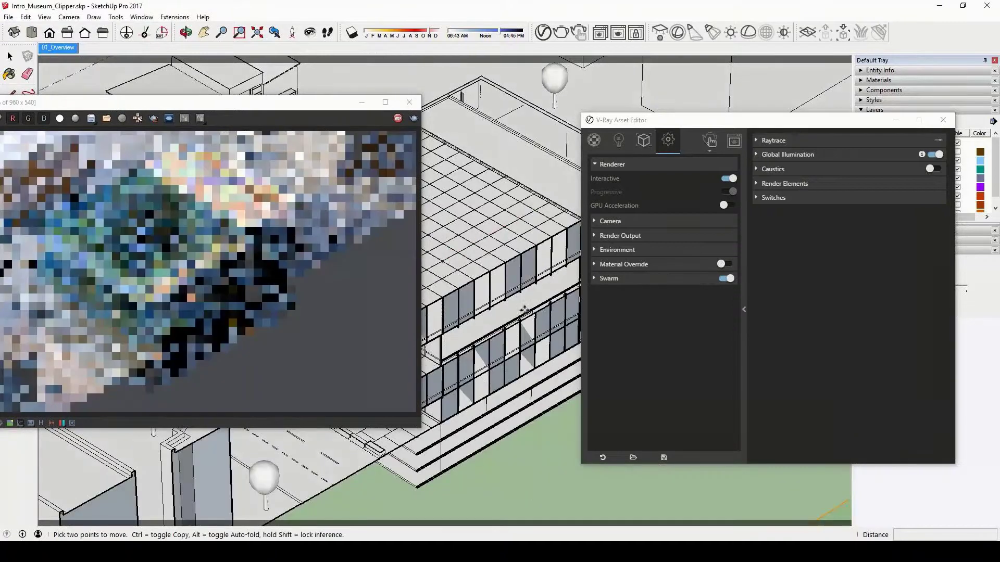
Step: Move the section plane about 18 m into the museum to cut through its interior
click(529, 495)
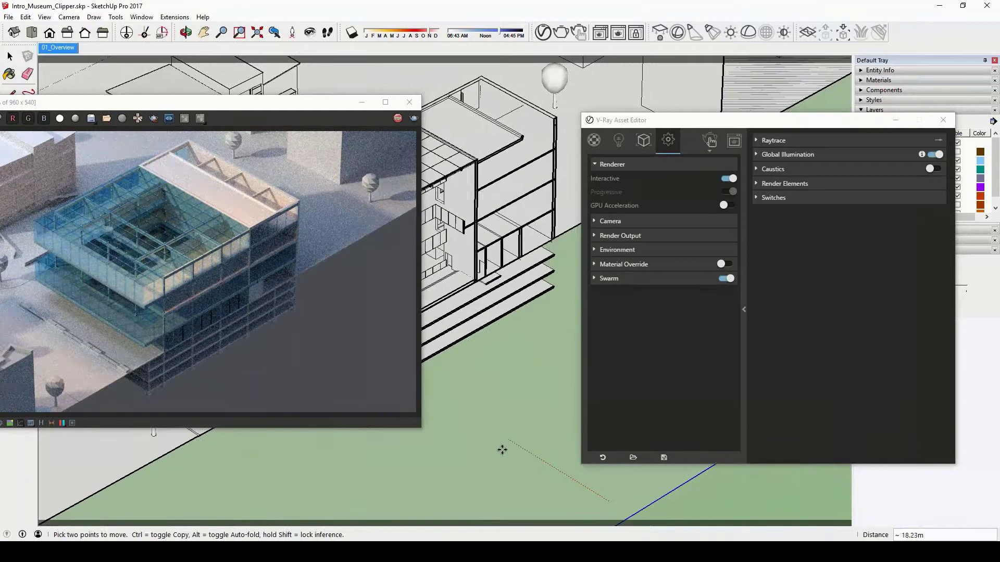
click(503, 449)
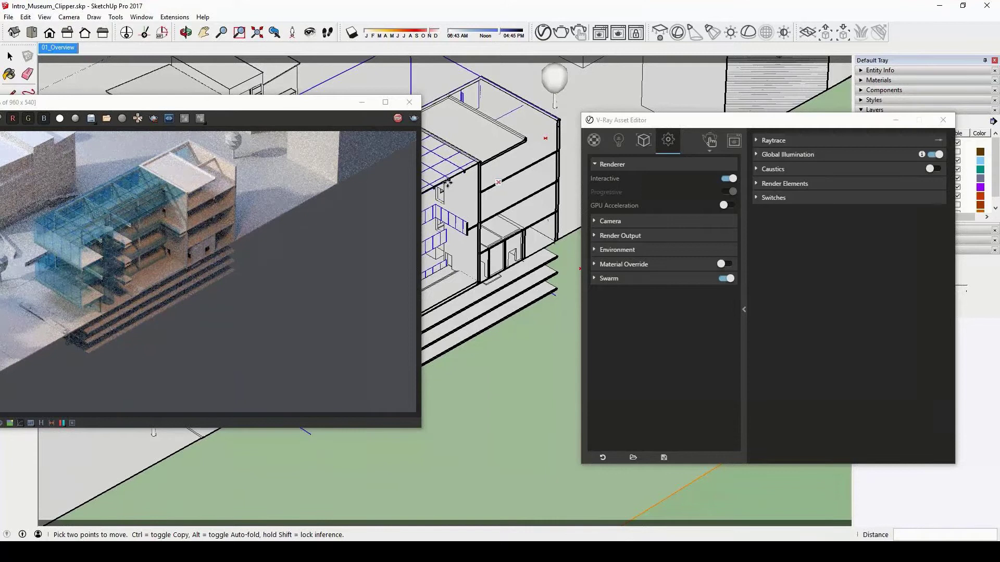
scroll(447, 183, up, 2)
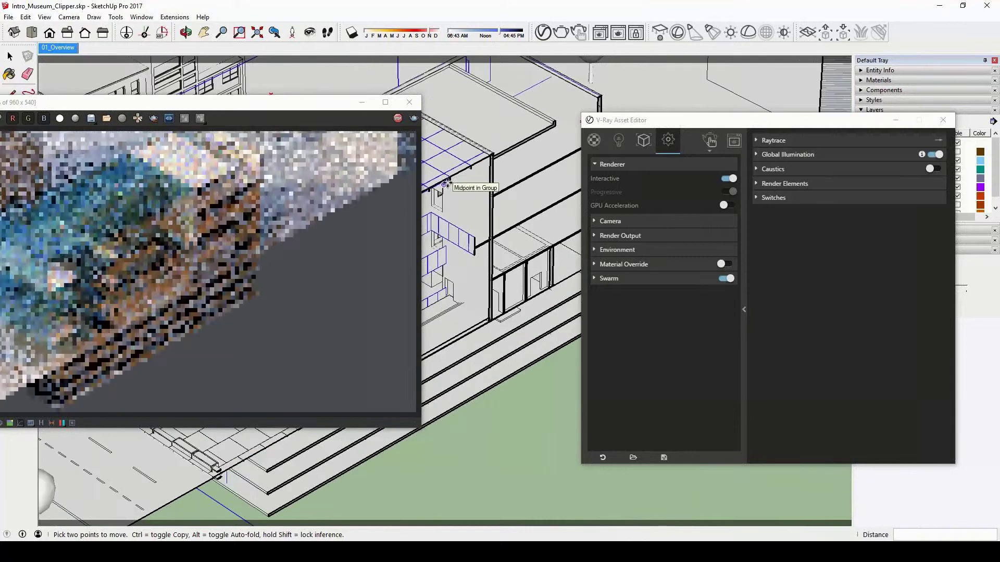
drag(281, 102, 416, 70)
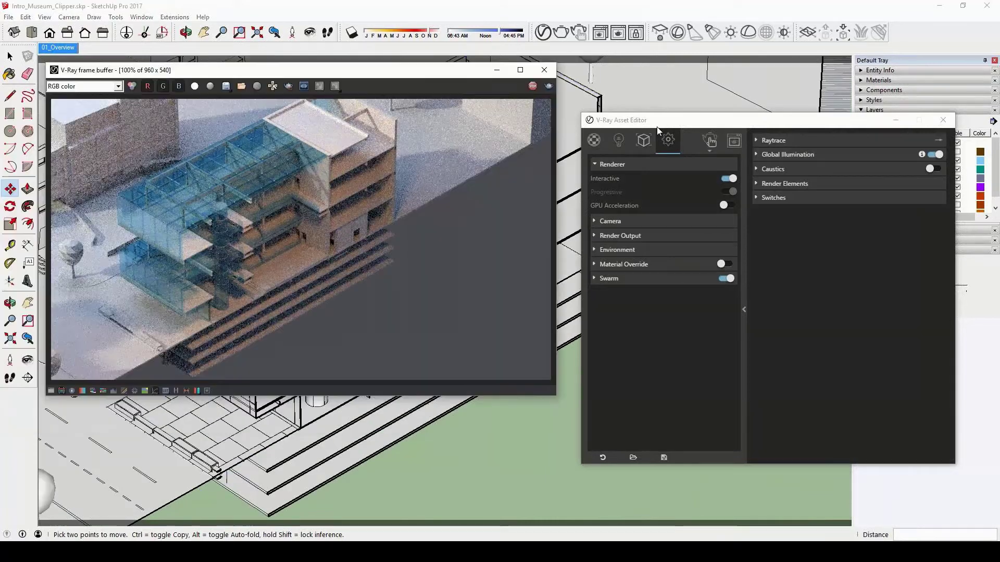
Step: Toggle the section plane clipper's Enabled and Affect lights options off and back on to compare the renders
click(644, 141)
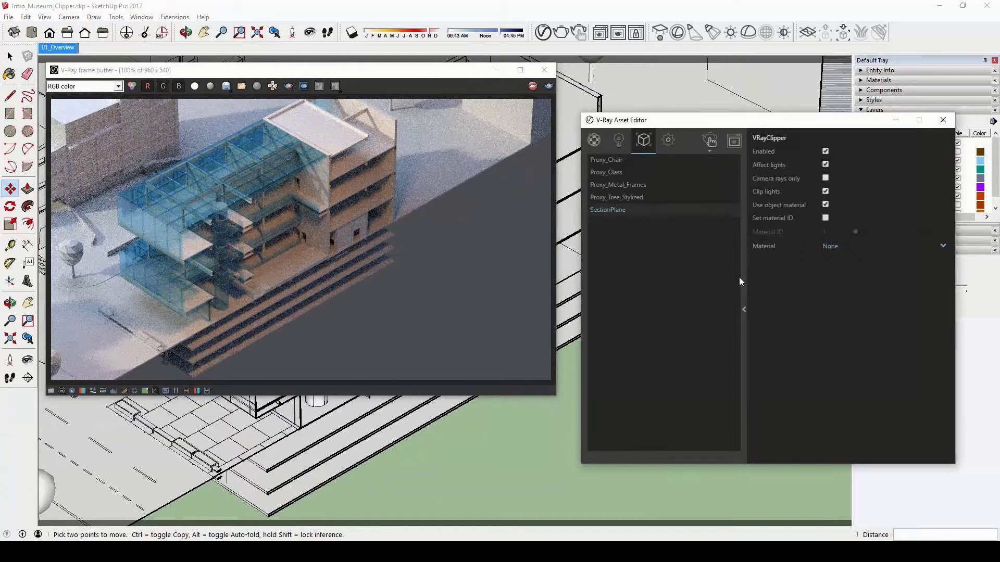
click(825, 151)
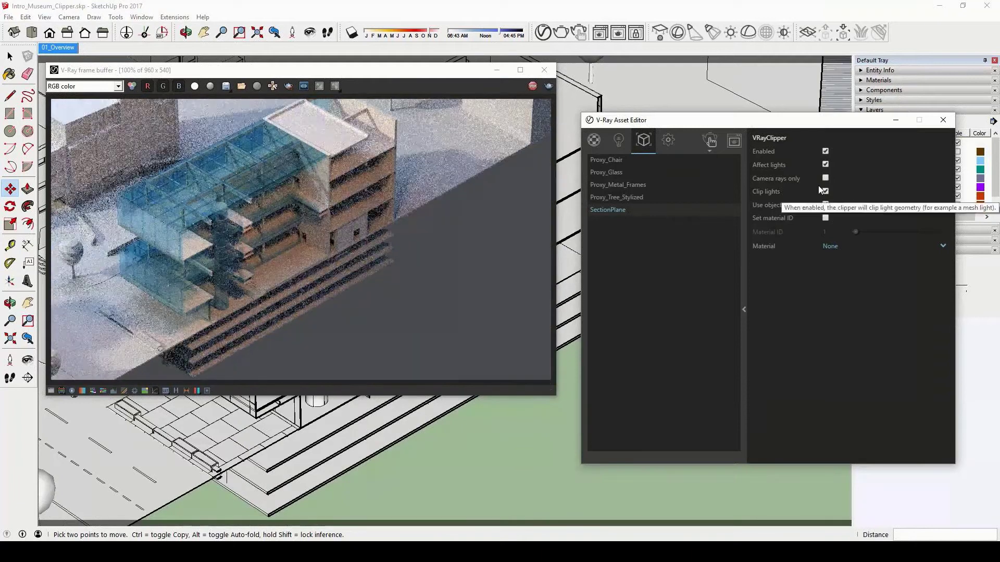
click(825, 165)
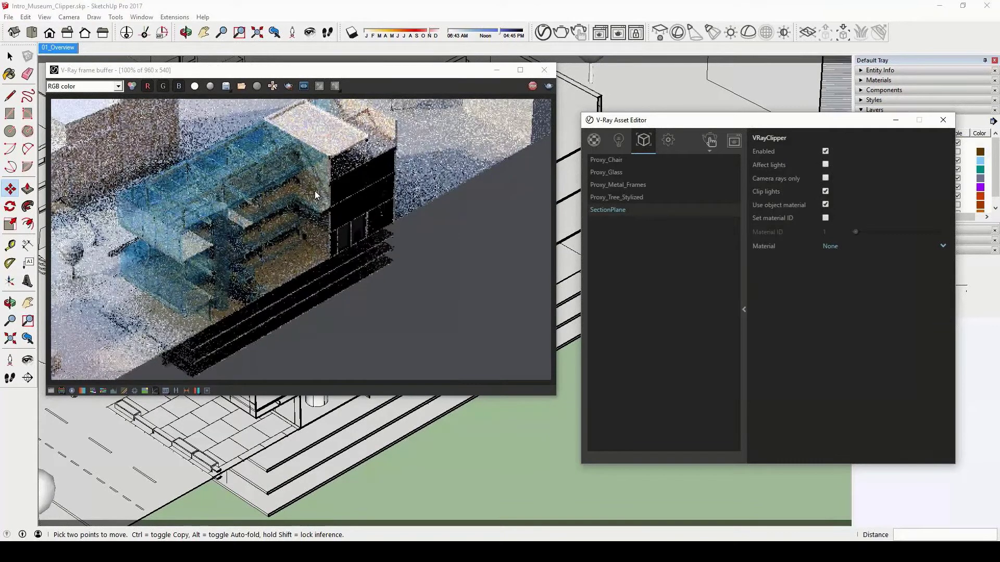
click(826, 165)
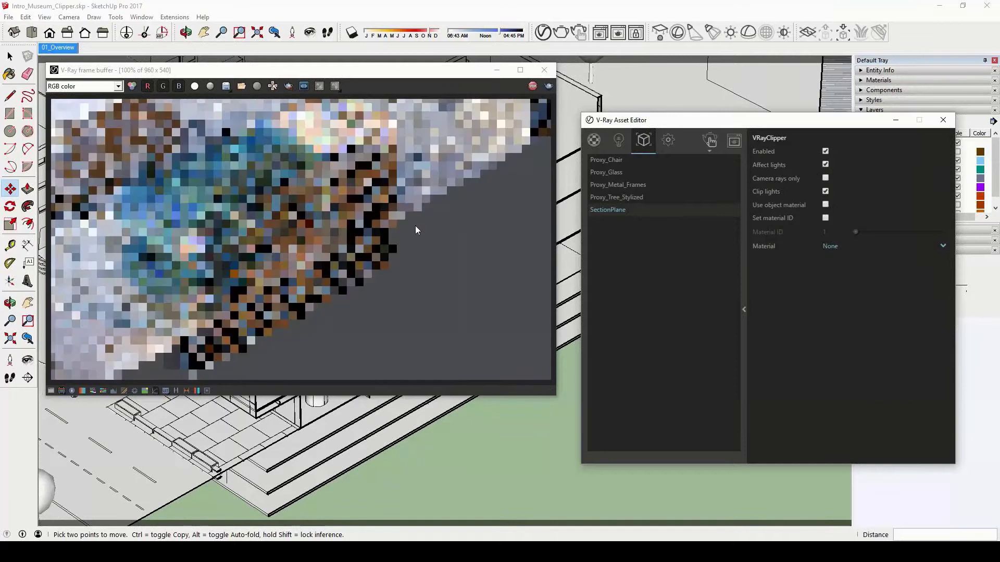
Step: Disable Use object material for the section plane clipper and assign it the red Simple_Clipper_Mtl material
click(594, 140)
click(644, 398)
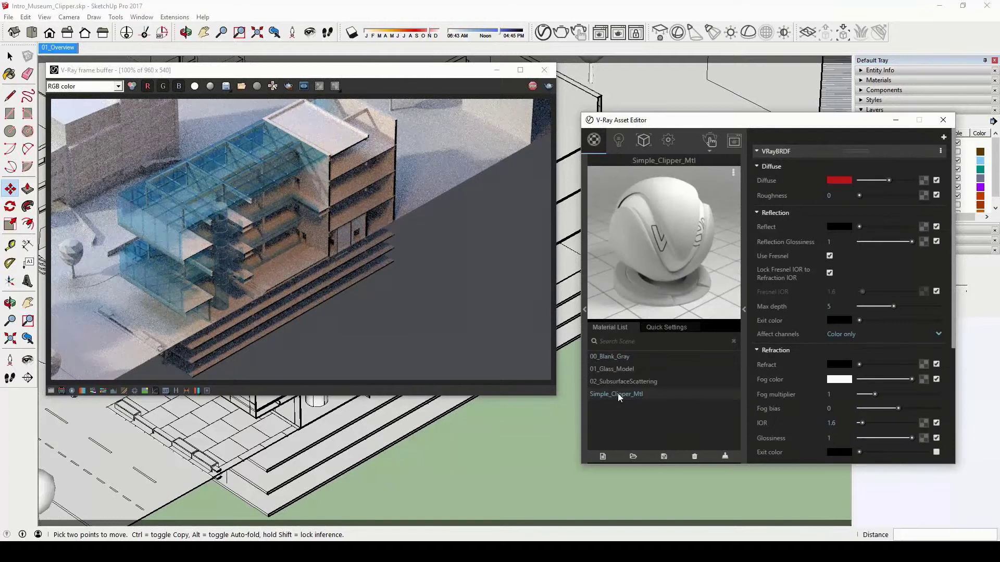
click(644, 140)
click(944, 247)
click(859, 315)
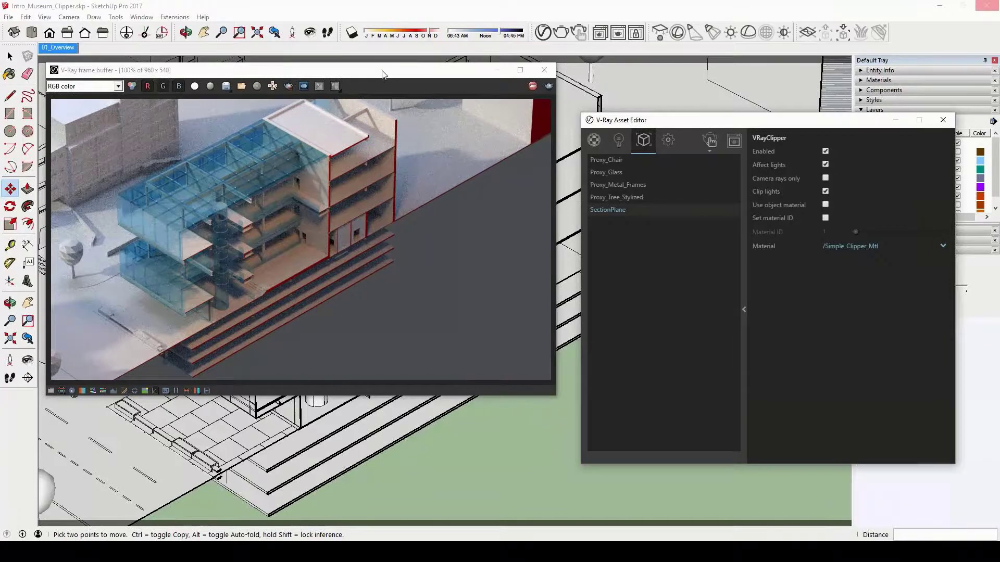
Step: Remove the section plane from the museum model and restore the 01_Overview scene view
drag(382, 74, 1, 119)
click(10, 56)
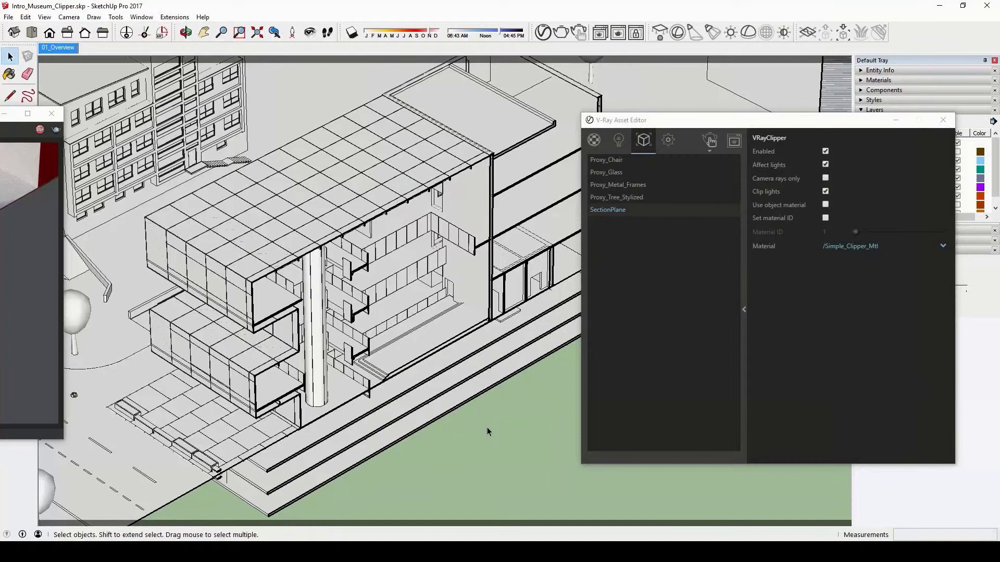
key(ctrl+z)
click(58, 48)
Step: Use the hidden geometry display to select and unhide the curved solid over the museum, then turn that display off
click(44, 17)
click(42, 56)
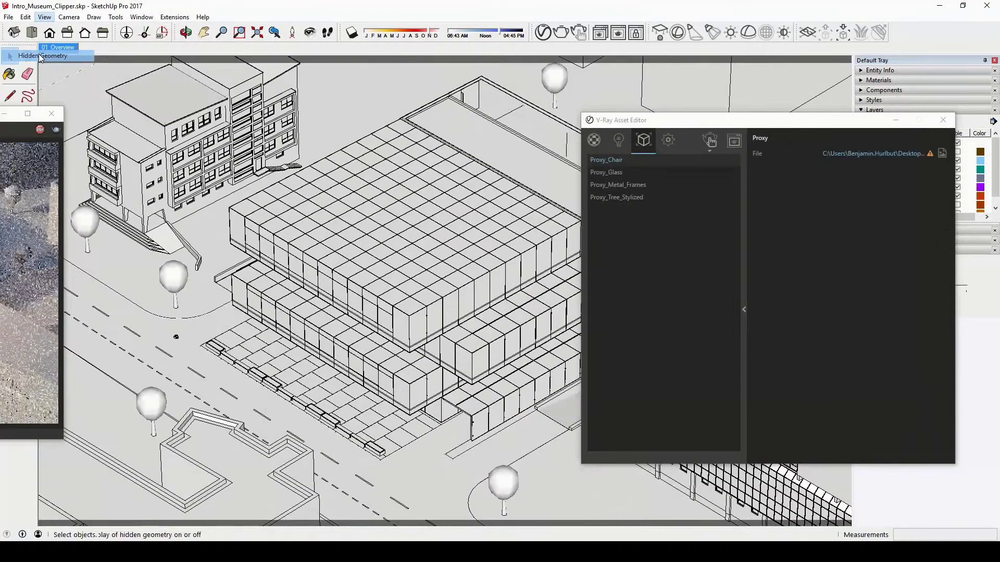
click(394, 189)
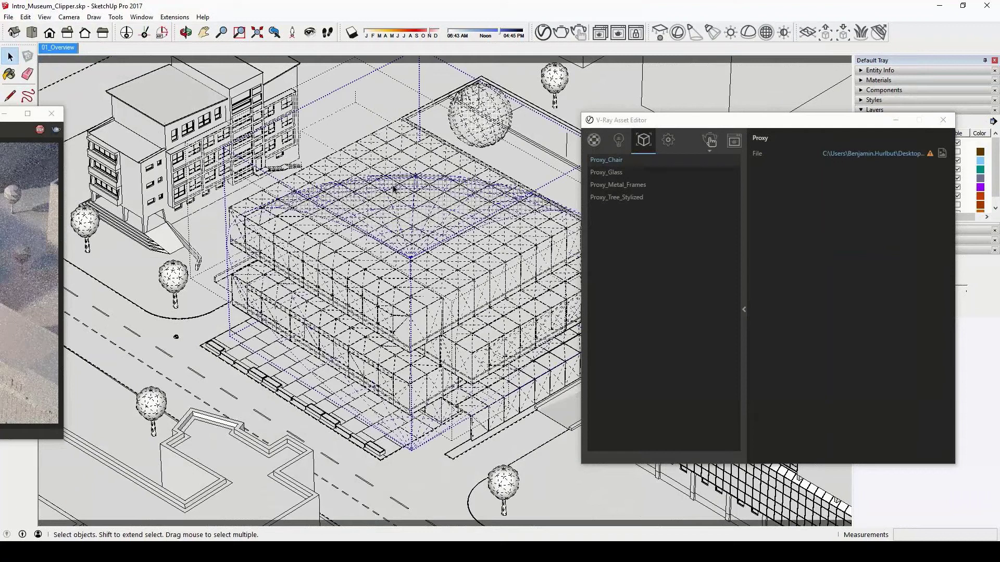
click(44, 17)
click(42, 56)
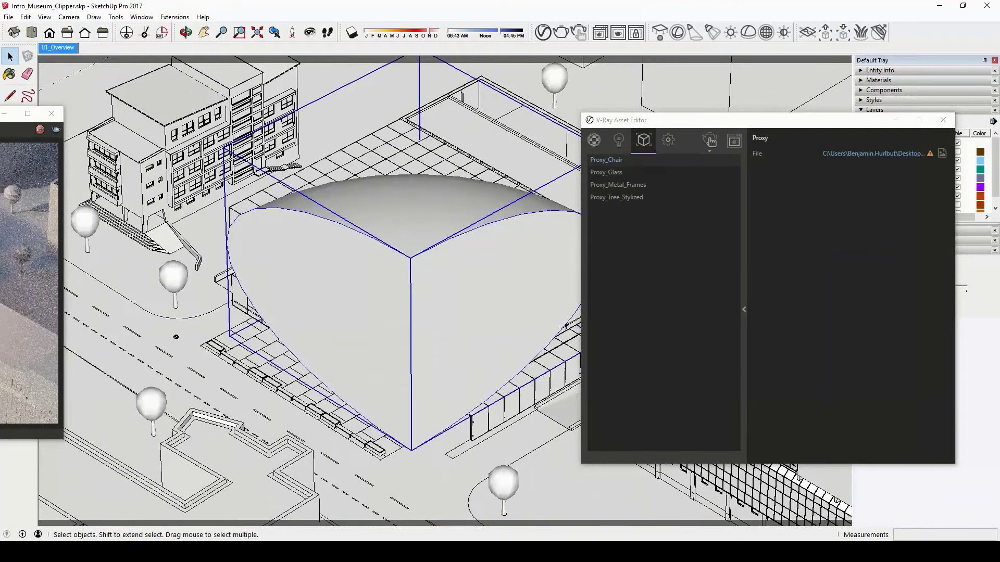
Step: Check the curved solid in the render and convert it into a V-Ray mesh clipper
drag(0, 113, 393, 116)
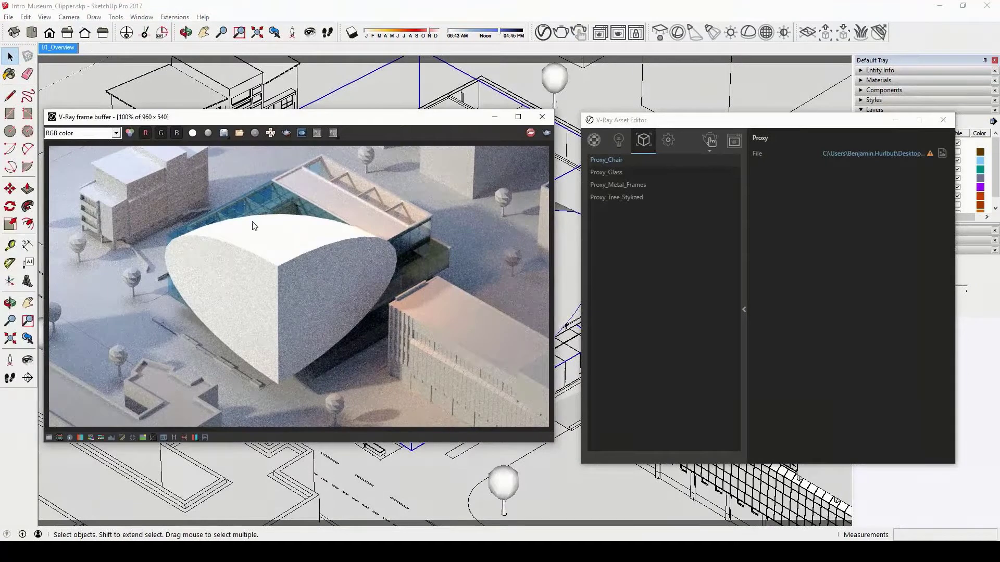
drag(362, 117, 182, 132)
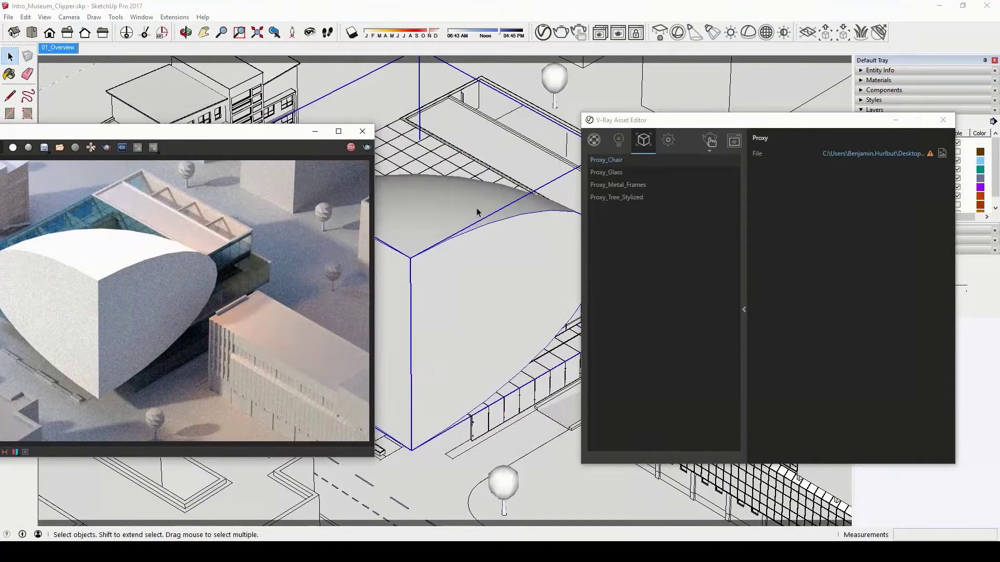
click(880, 32)
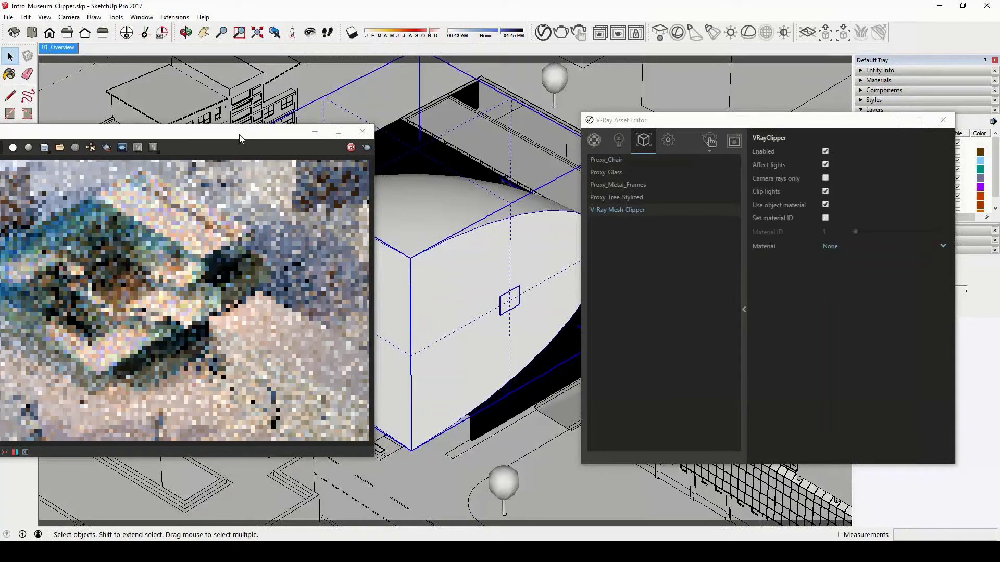
Step: Disable Use object material for the V-Ray Mesh Clipper and assign it the Simple_Clipper_Mtl material
drag(241, 138, 412, 126)
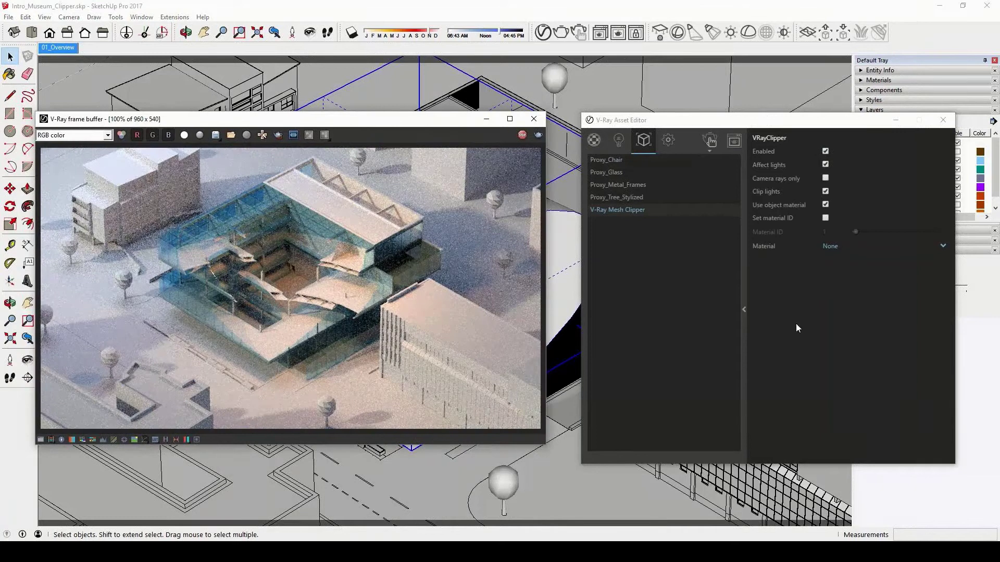
click(825, 204)
click(838, 245)
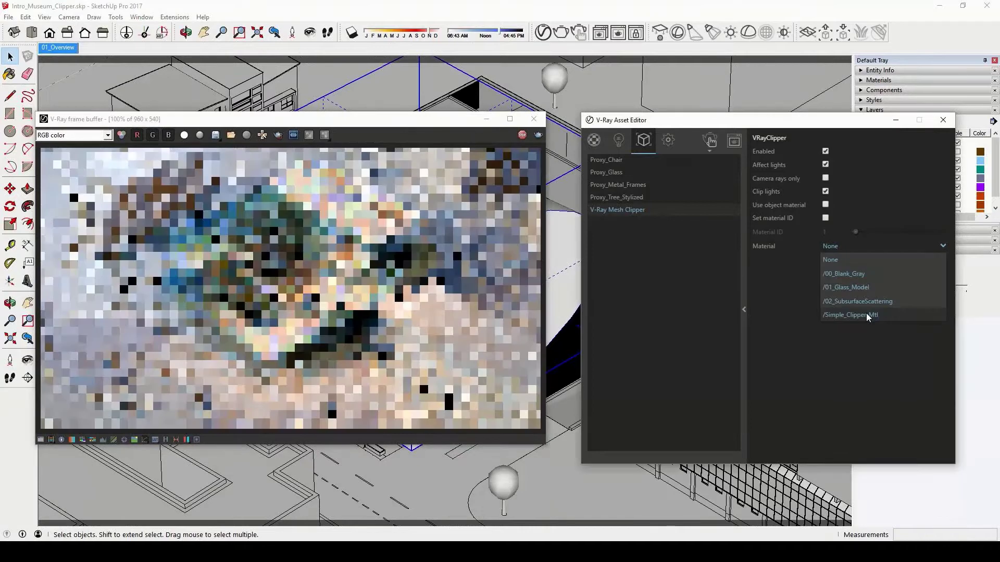
click(866, 315)
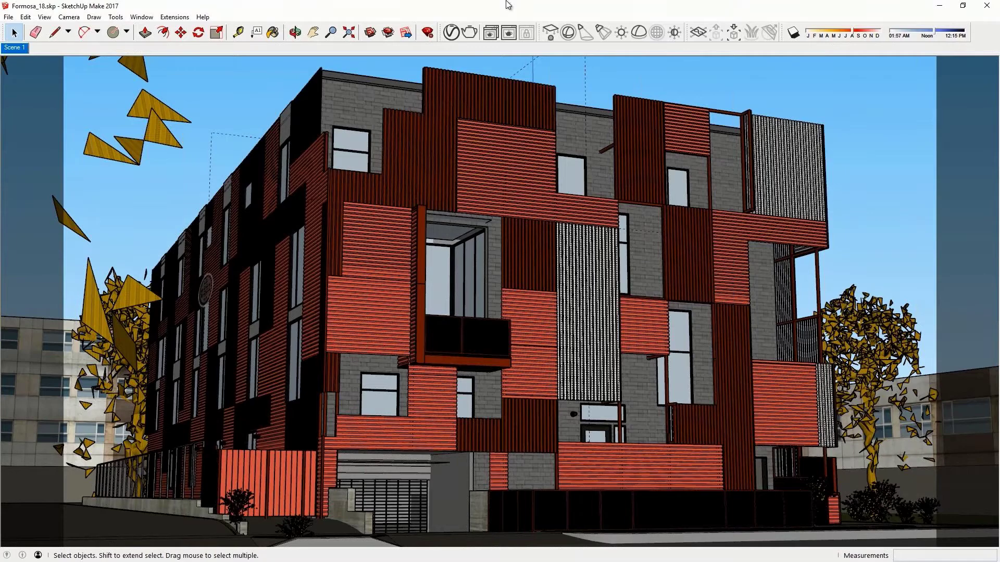
Step: Add a Denoiser render element in the V-Ray settings of the Formosa_18 building model
click(450, 32)
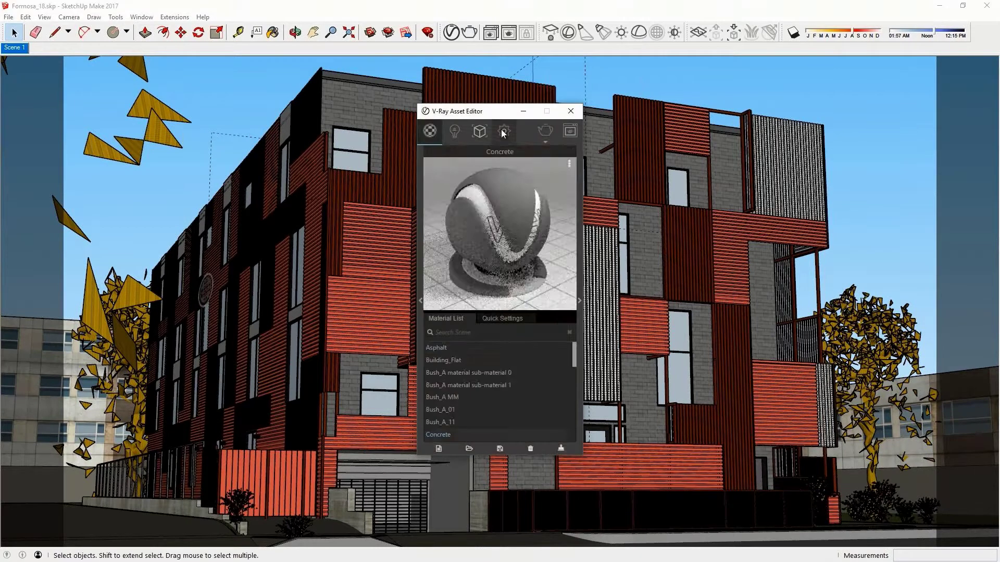
click(504, 131)
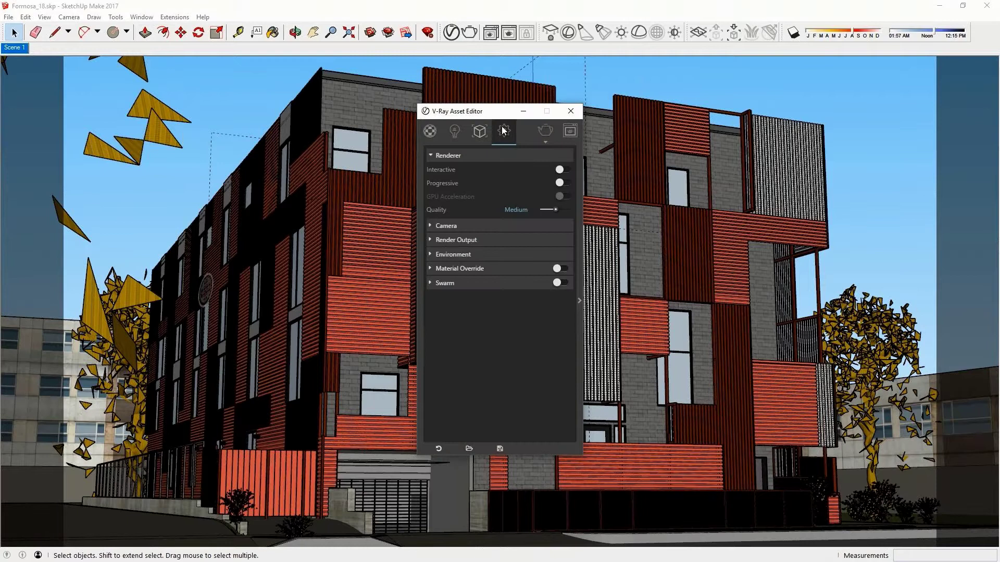
click(579, 300)
click(437, 174)
click(445, 193)
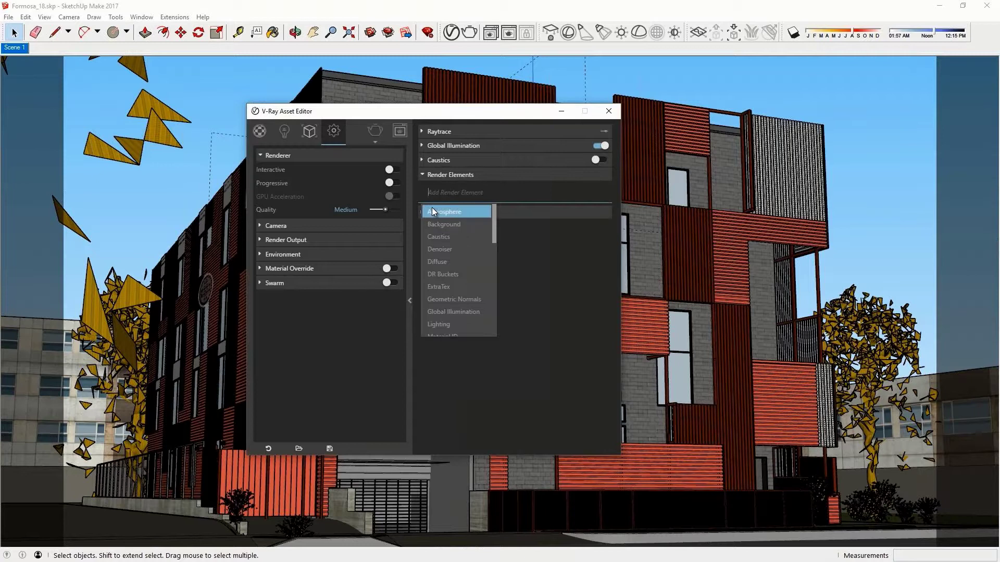
text(de)
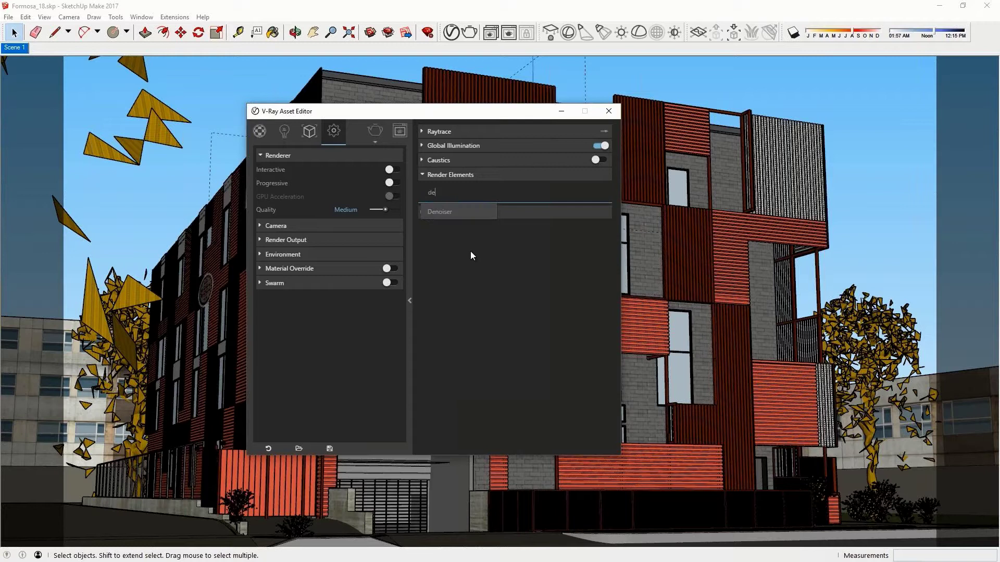
click(444, 212)
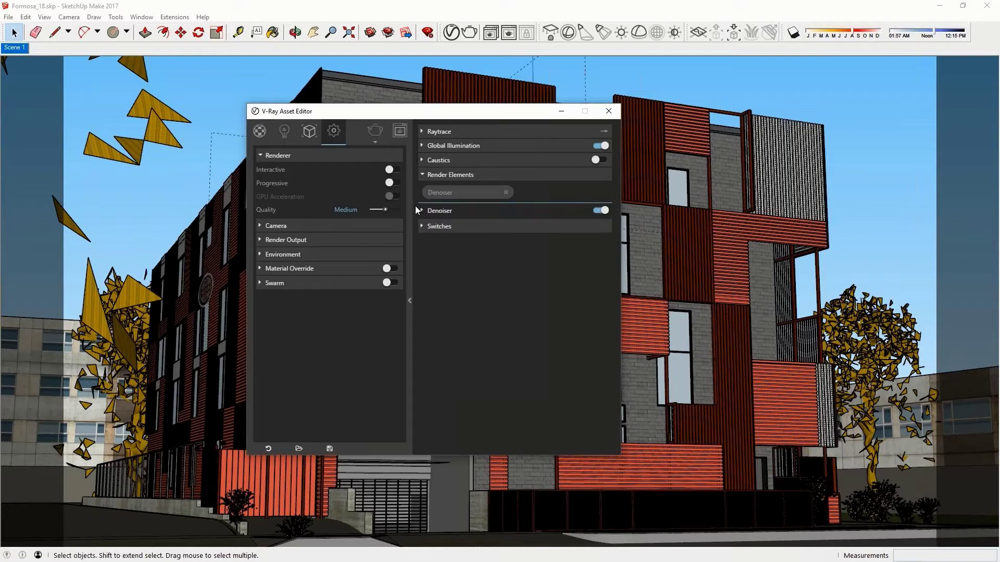
Step: Set the render quality to Draft, enable Progressive rendering and set the raytrace noise limit to 0.3
drag(384, 211, 376, 214)
click(391, 183)
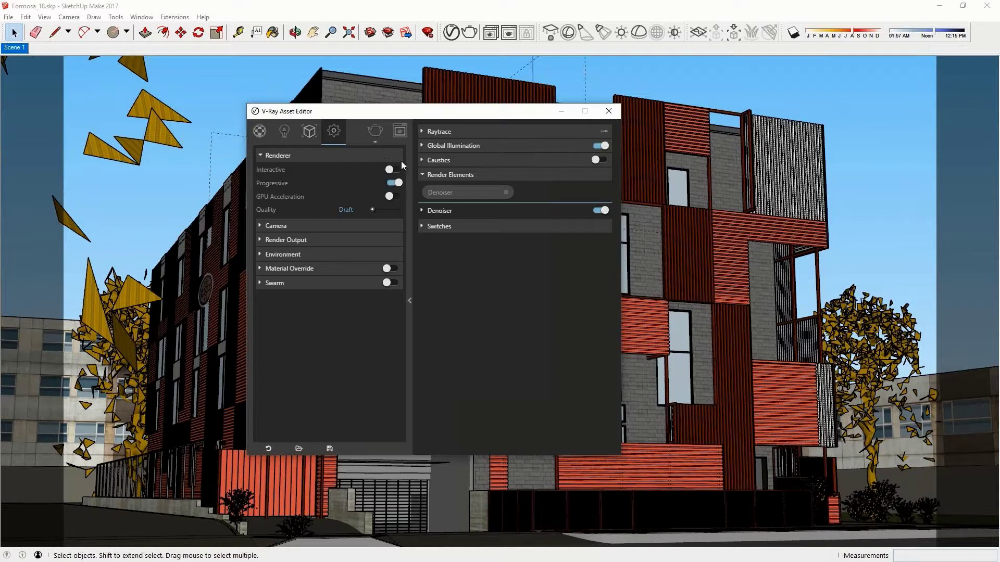
click(438, 133)
drag(495, 161, 506, 161)
text(3)
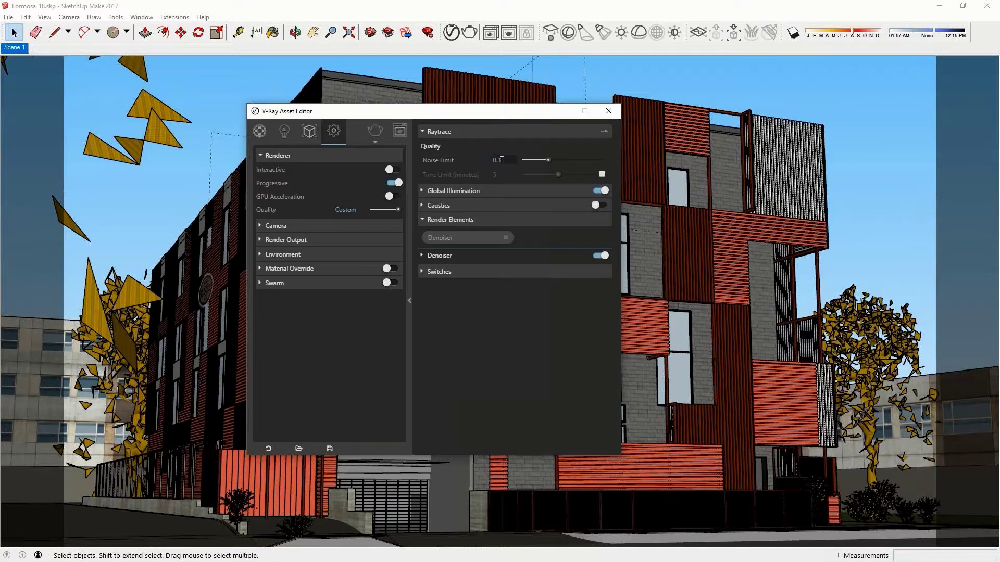
Step: Render the building and view the Denoiser channel enlarged to 200% in the maximized frame buffer
click(375, 131)
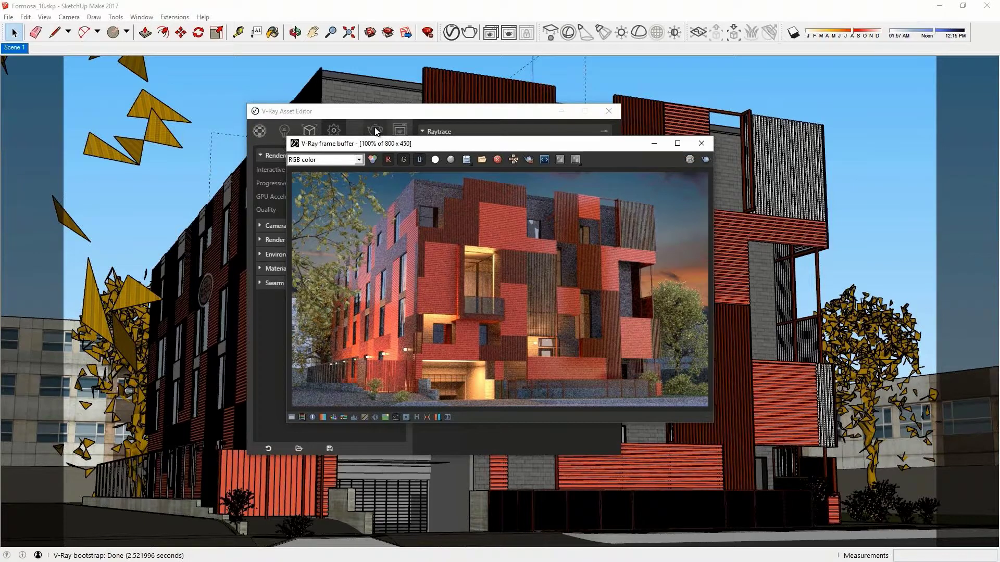
click(378, 132)
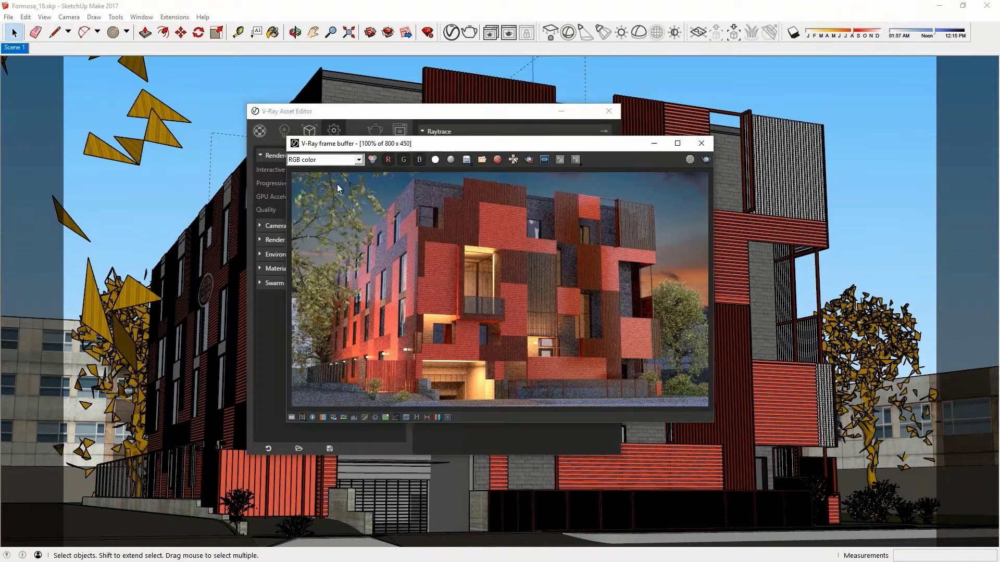
click(324, 159)
click(302, 187)
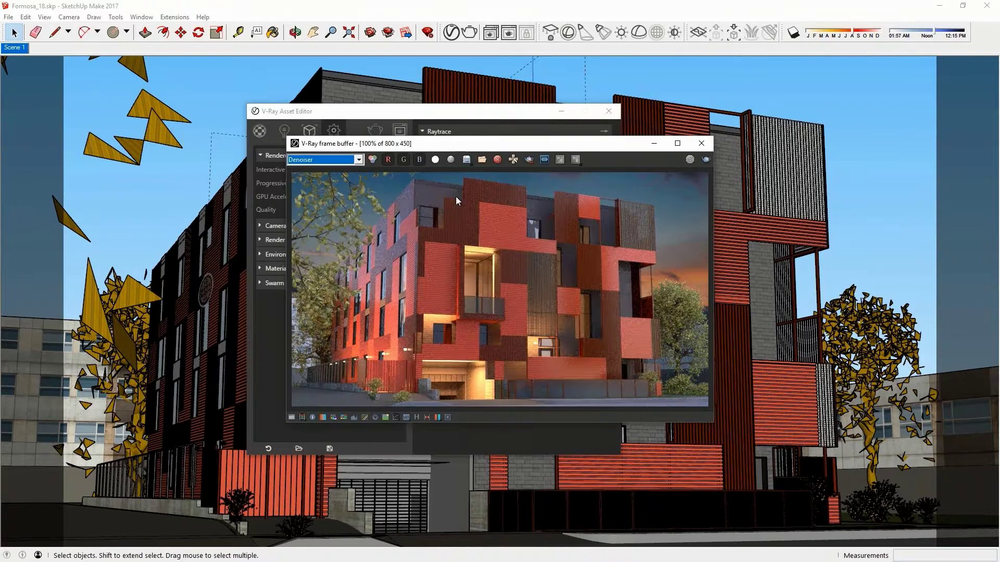
click(677, 143)
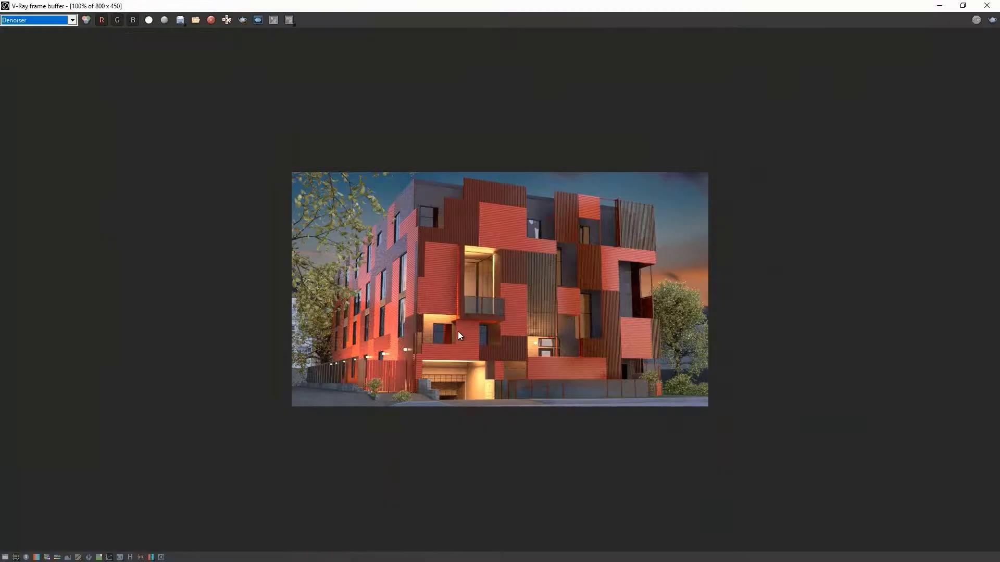
scroll(457, 331, up, 1)
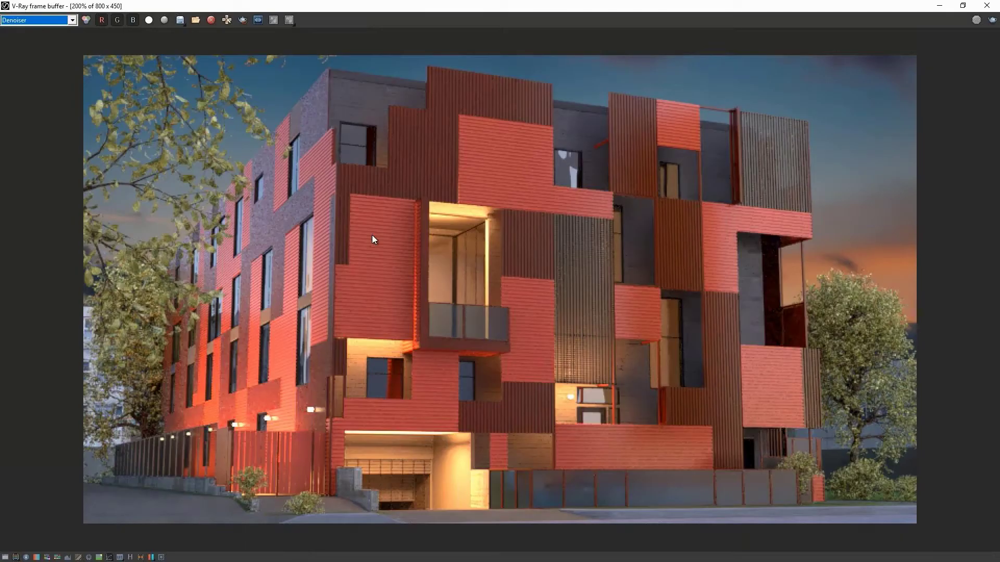
Step: Compare the noisy RGB color channel with the Denoiser channel, then restore the frame buffer to a smaller window
click(26, 22)
click(21, 31)
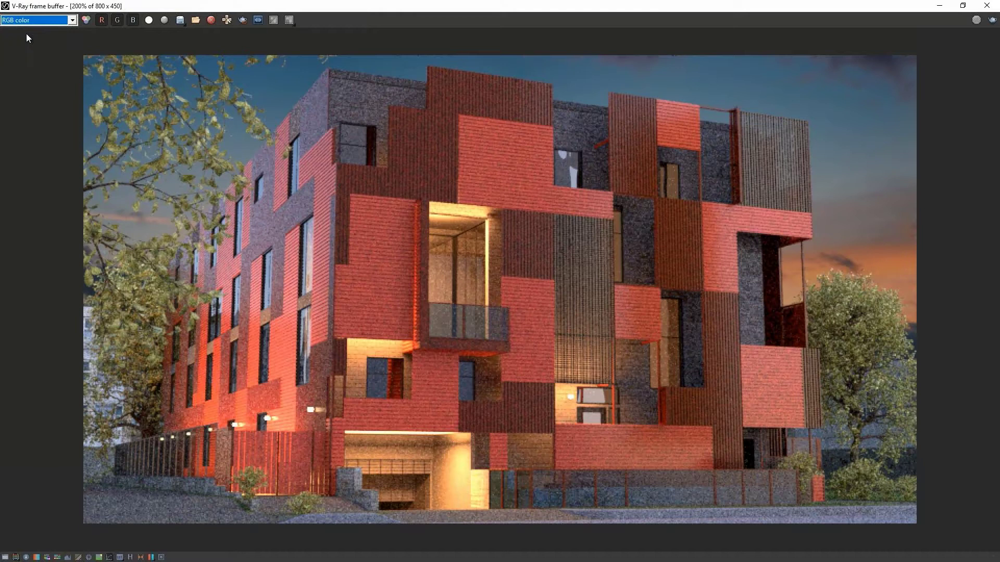
click(29, 20)
click(16, 46)
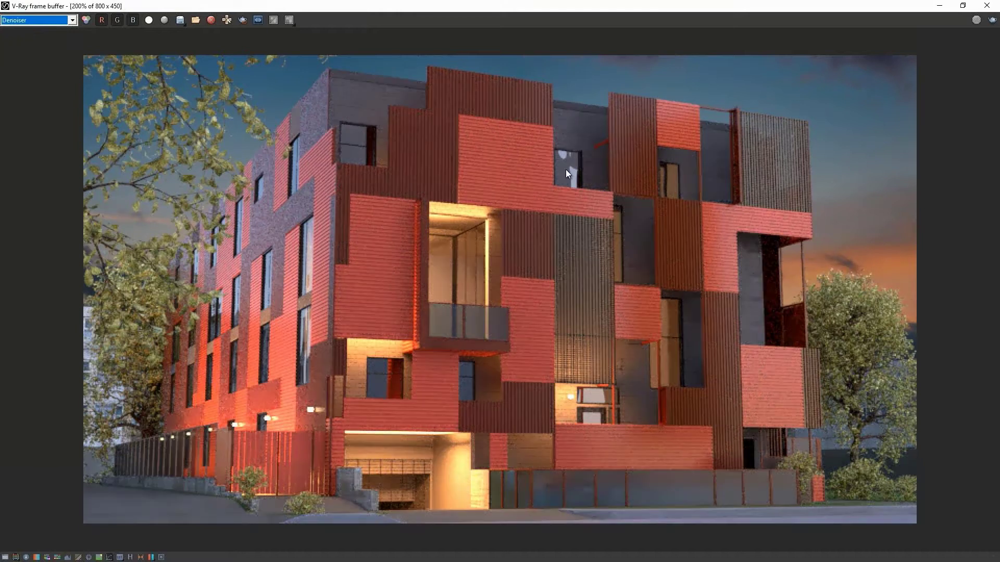
double_click(465, 211)
click(42, 20)
click(29, 33)
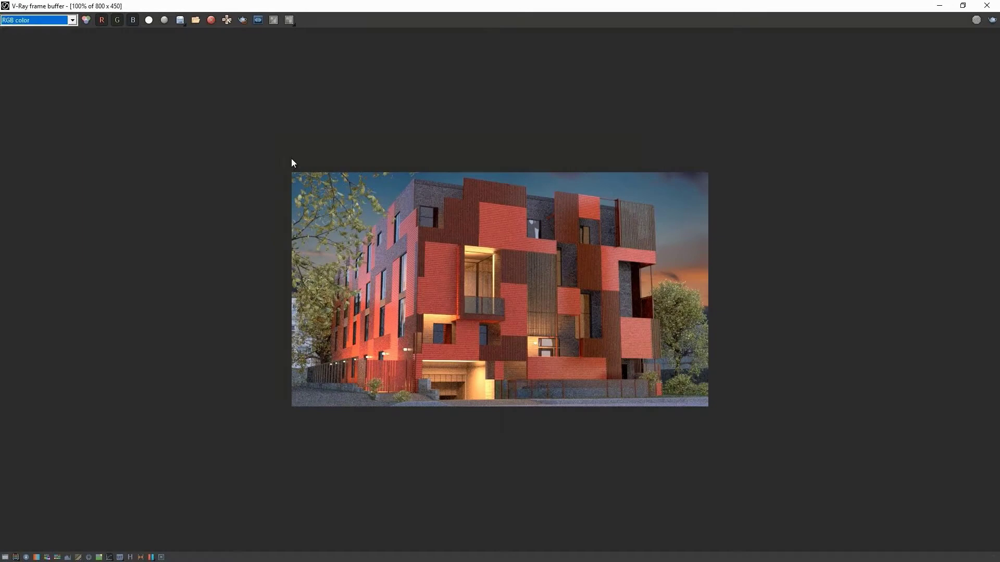
click(48, 23)
click(68, 52)
drag(365, 9, 504, 152)
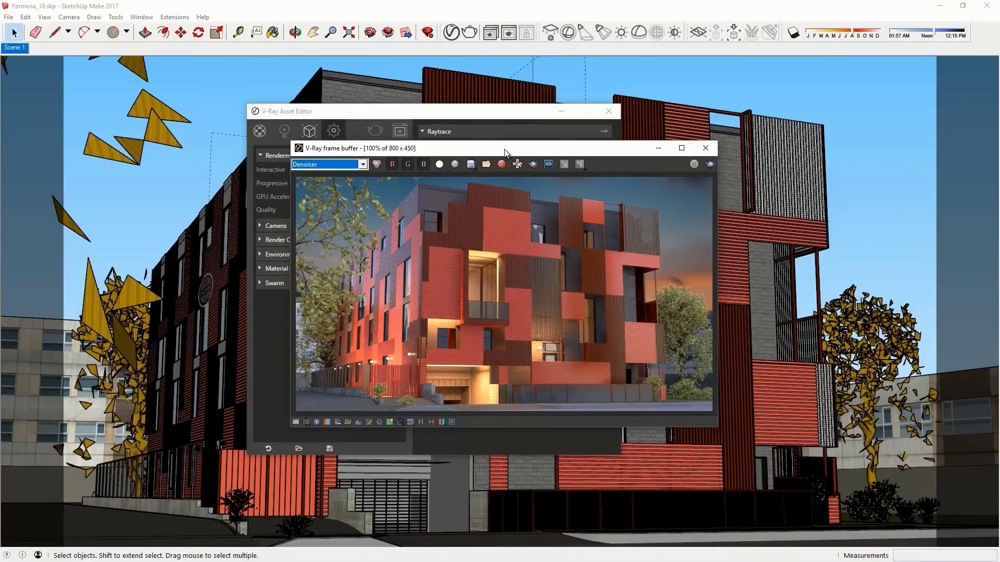
Step: Load the lowest 1400 x 787 building render from the render history and maximize the frame buffer
click(425, 421)
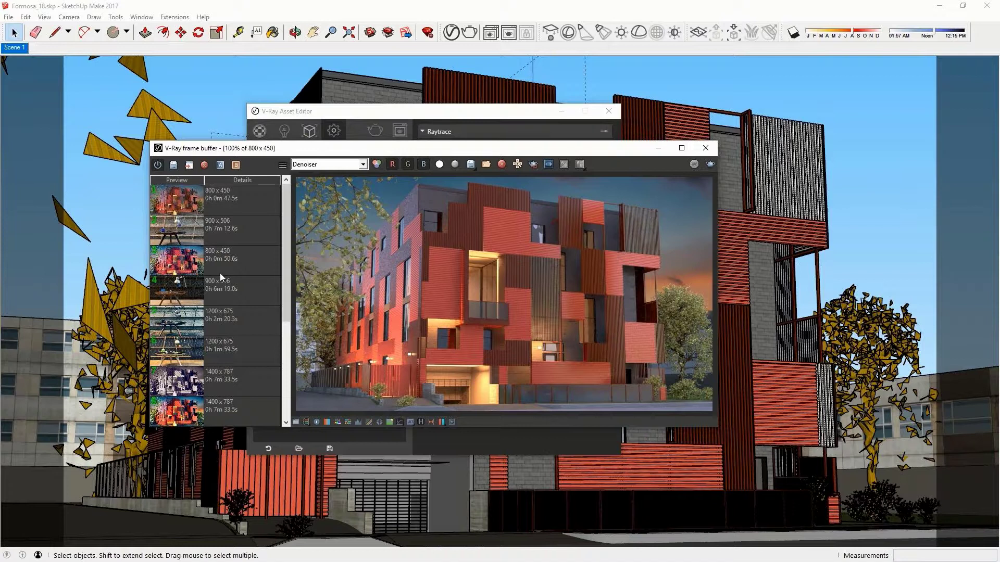
scroll(220, 272, down, 5)
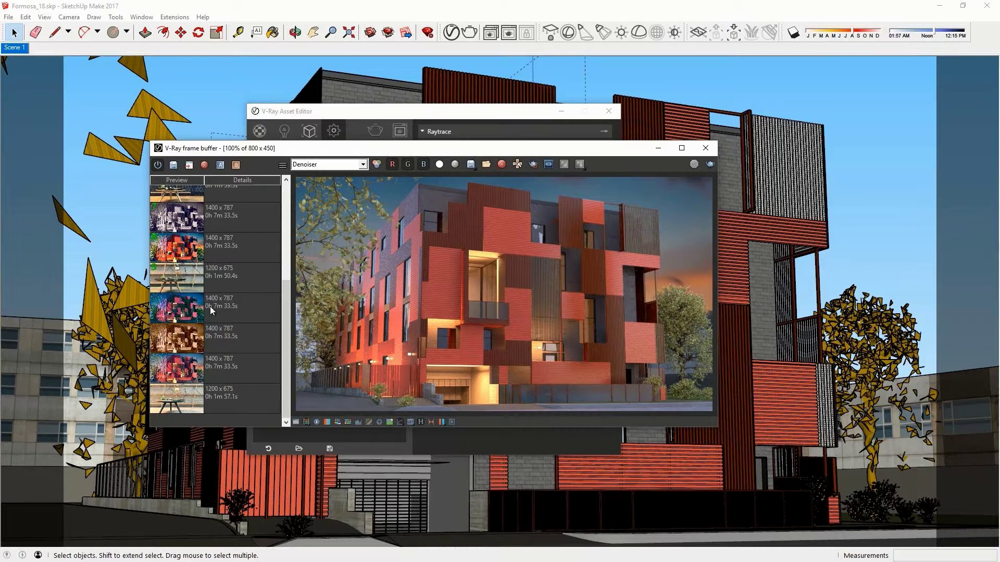
click(218, 367)
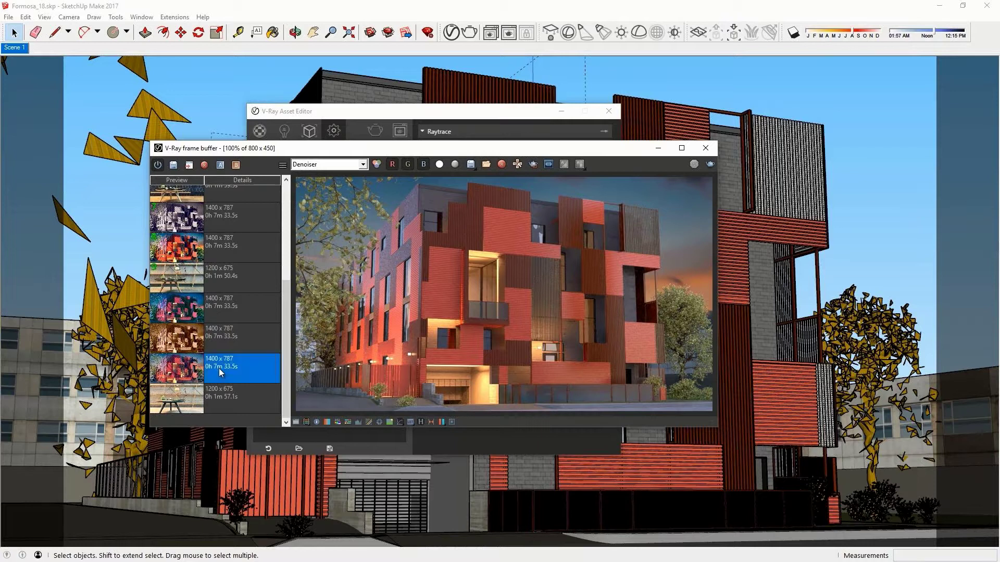
double_click(219, 371)
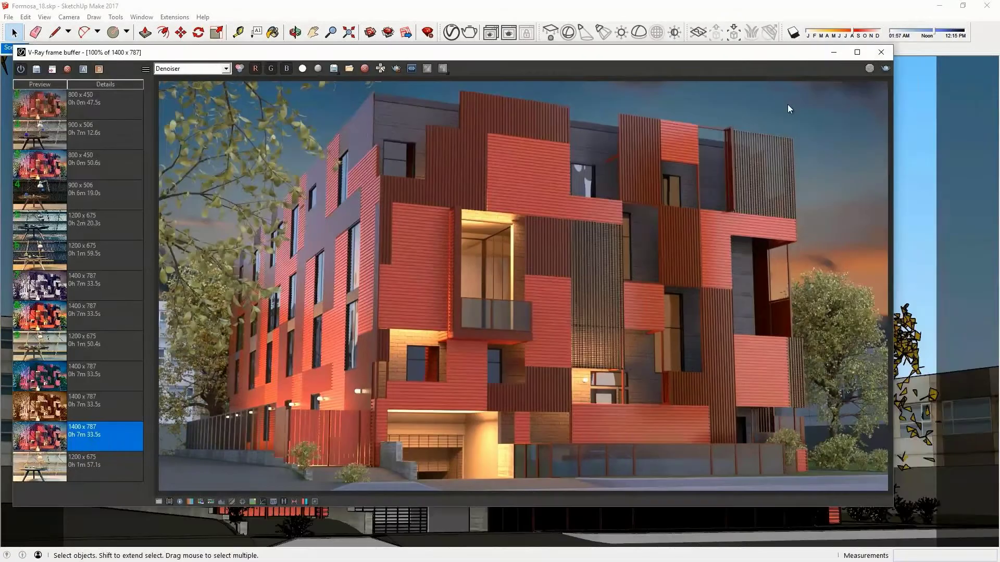
click(857, 52)
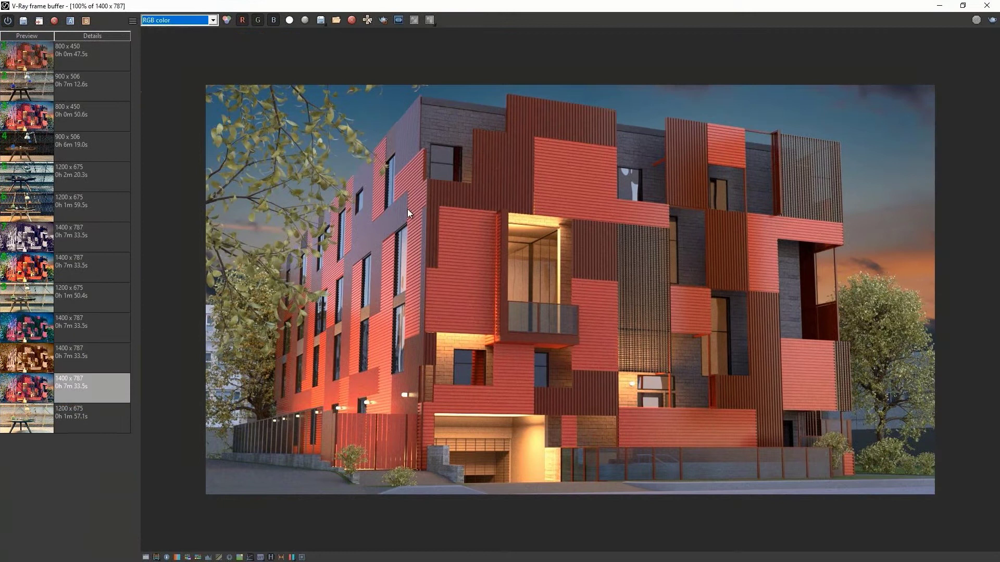
Step: Examine the facade of the loaded render close up and compare its RGB color and Denoiser channels
scroll(408, 209, up, 1)
middle_drag(618, 237, 325, 321)
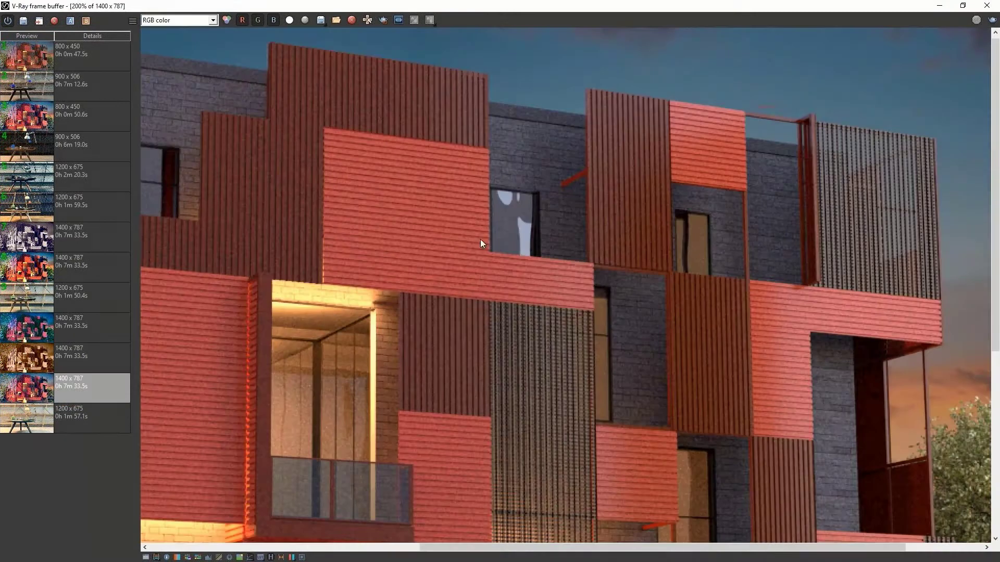
click(159, 21)
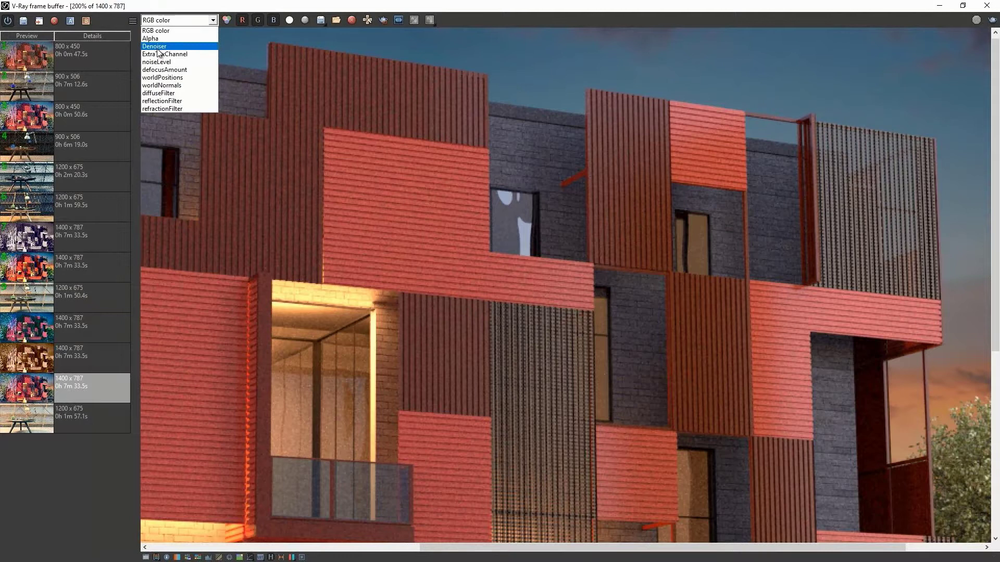
click(157, 46)
scroll(397, 189, down, 1)
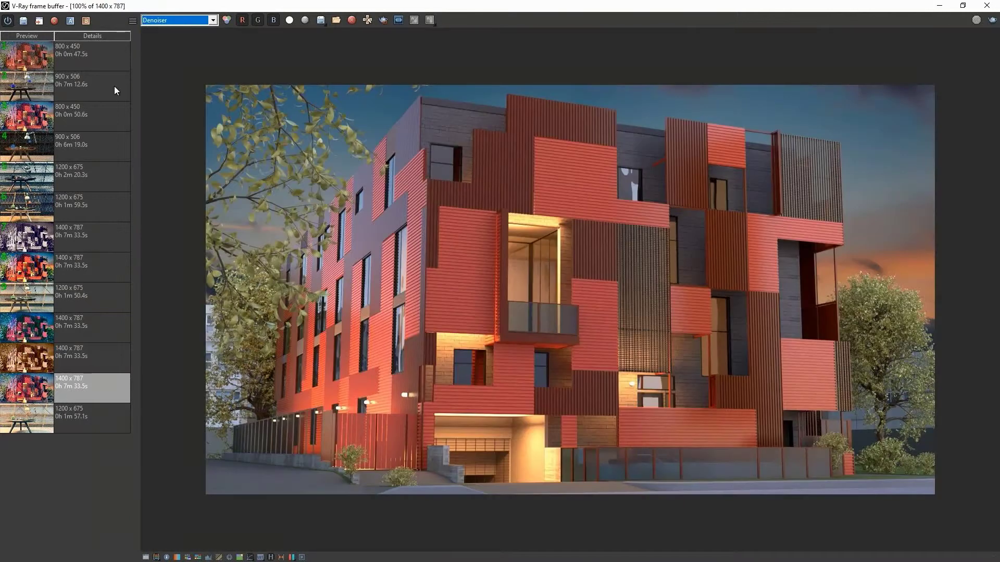
click(165, 21)
click(156, 31)
click(158, 23)
click(159, 23)
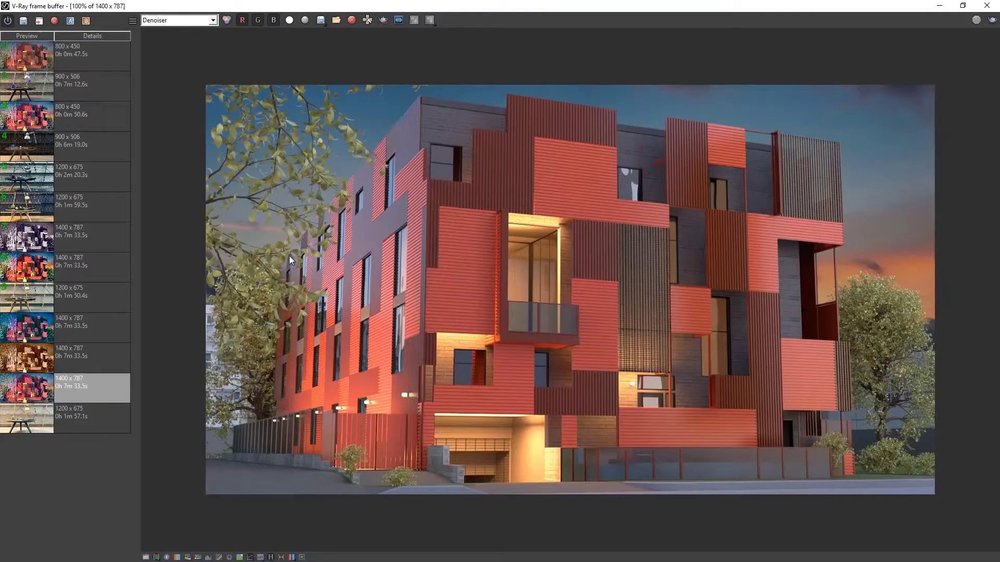
Step: Enable the Curve color correction and shape it into an S-curve with lifted highlights and darkened shadows
click(144, 558)
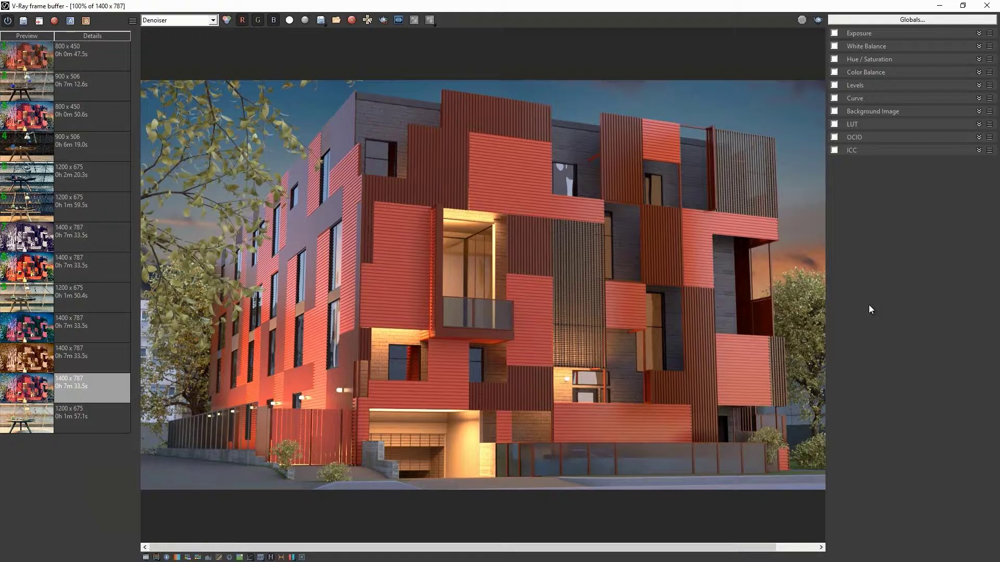
click(844, 99)
click(986, 130)
click(938, 156)
click(987, 131)
drag(987, 132, 989, 131)
drag(950, 165, 933, 131)
click(853, 249)
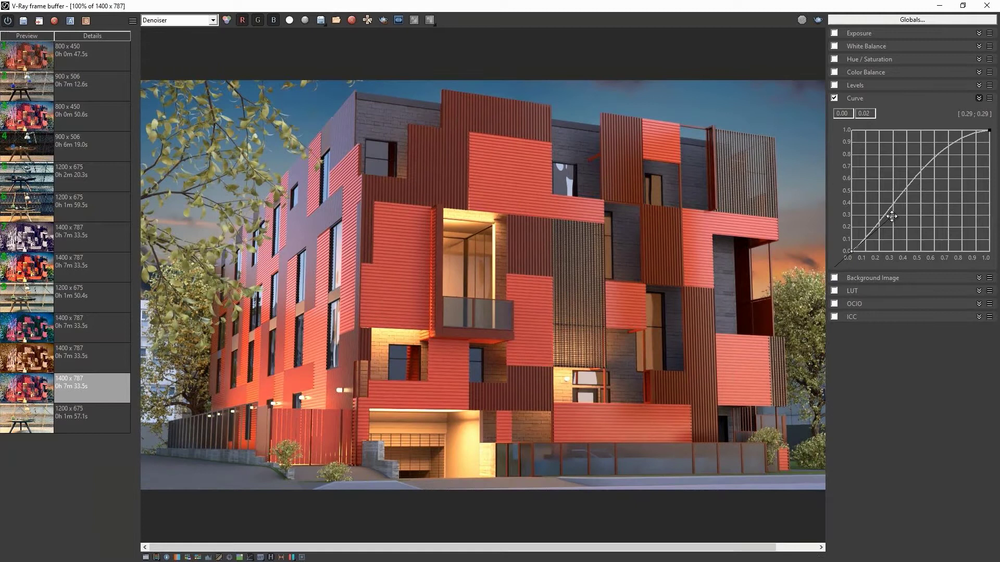
drag(891, 216, 894, 233)
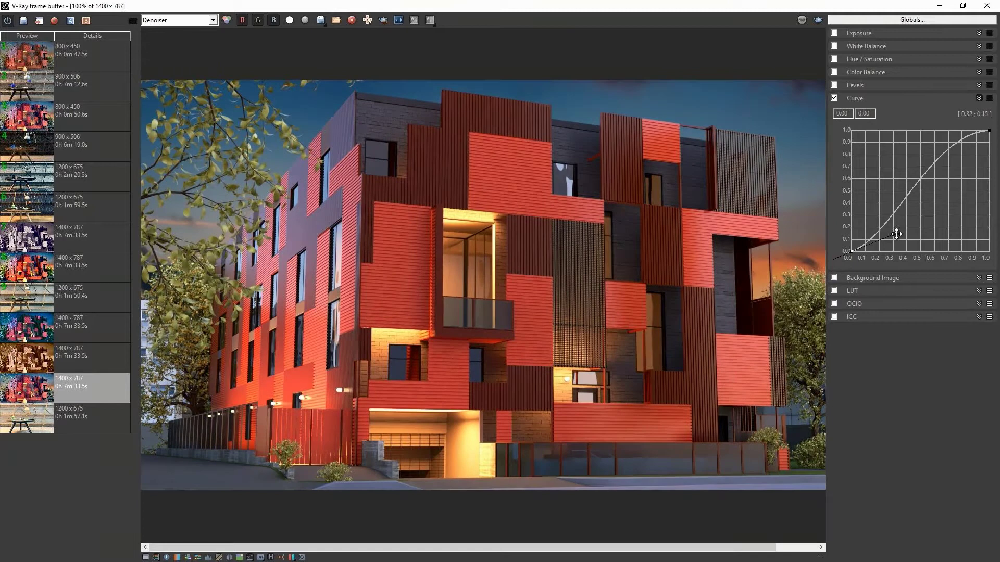
Step: Enable the White Balance and Exposure corrections, setting the temperature to 7174 and the exposure to 0.13
click(871, 48)
click(834, 46)
drag(897, 74, 916, 73)
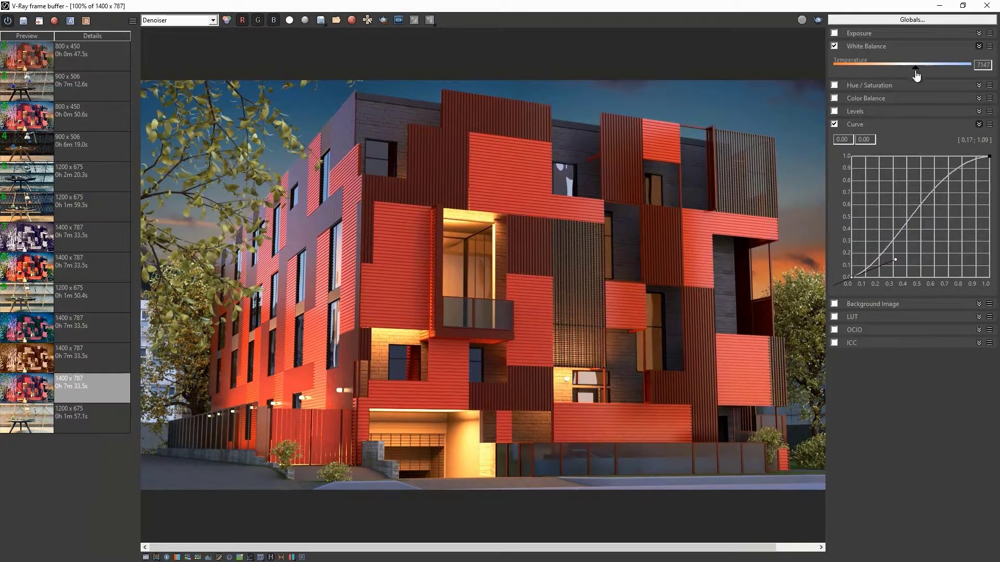
click(864, 33)
click(834, 33)
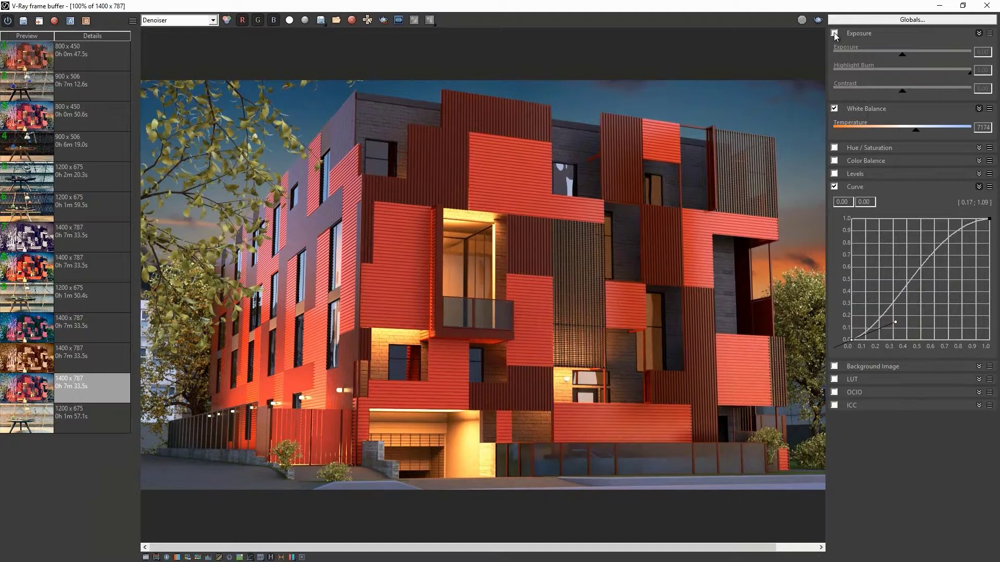
drag(902, 54, 911, 60)
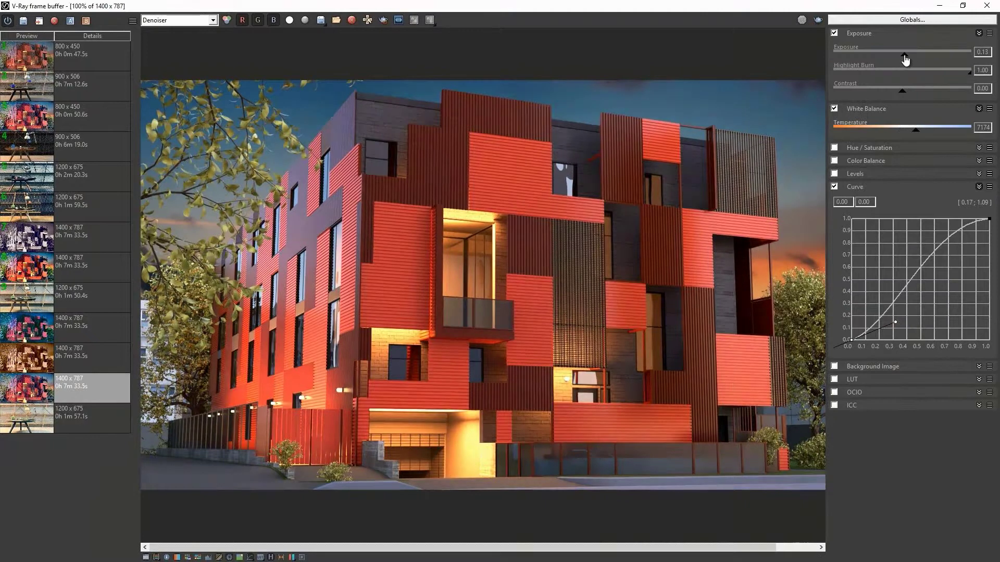
Step: Enable Color Balance, shift the shadows toward blue, and set the highlights' yellow-blue balance to -0.15
click(859, 160)
click(877, 177)
click(876, 177)
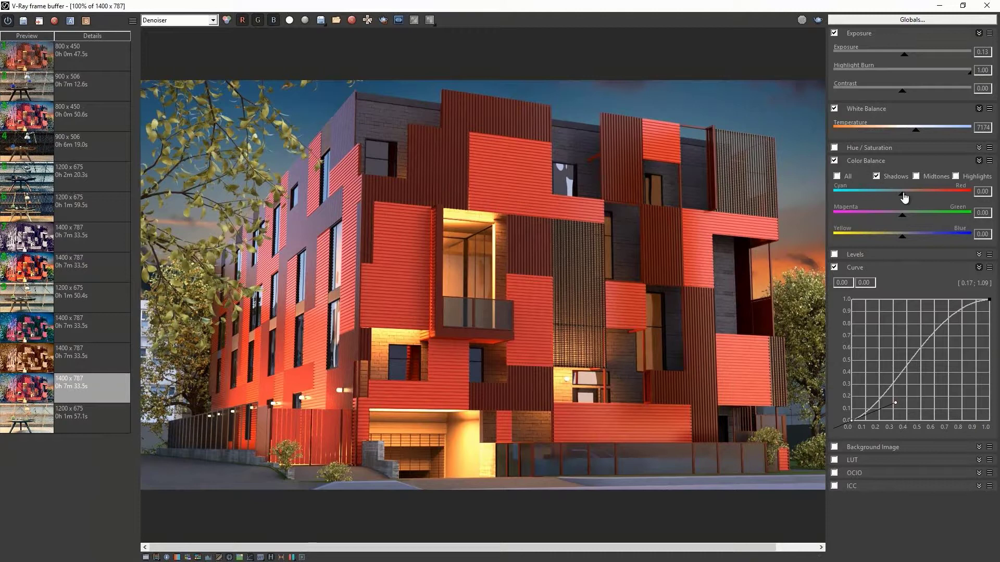
drag(904, 197, 899, 199)
drag(903, 236, 930, 242)
click(920, 235)
click(953, 177)
click(879, 237)
drag(878, 238, 891, 238)
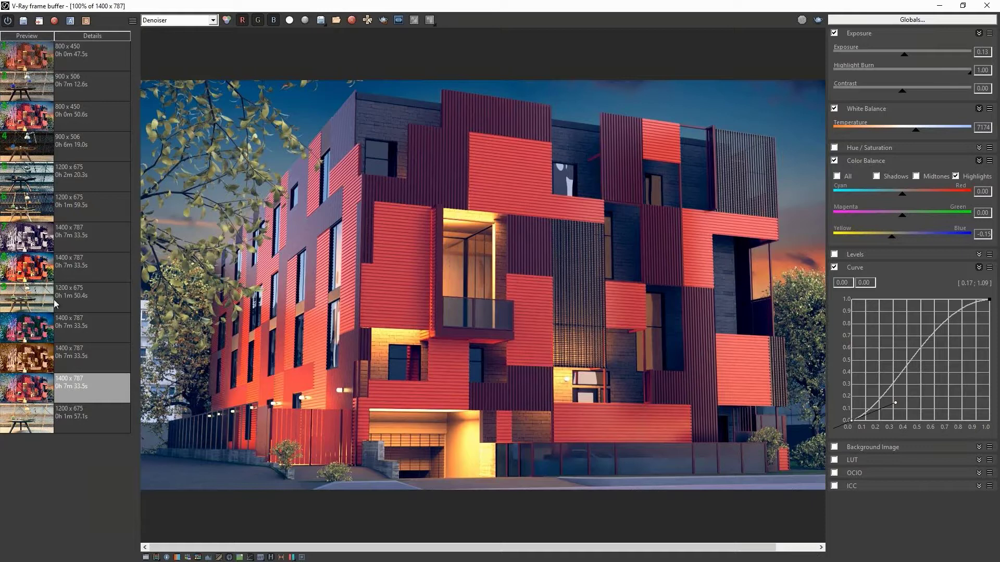
Step: Apply the saved color corrections of the monochrome, vivid, sepia and lowest 1400 x 787 building renders in turn
click(74, 240)
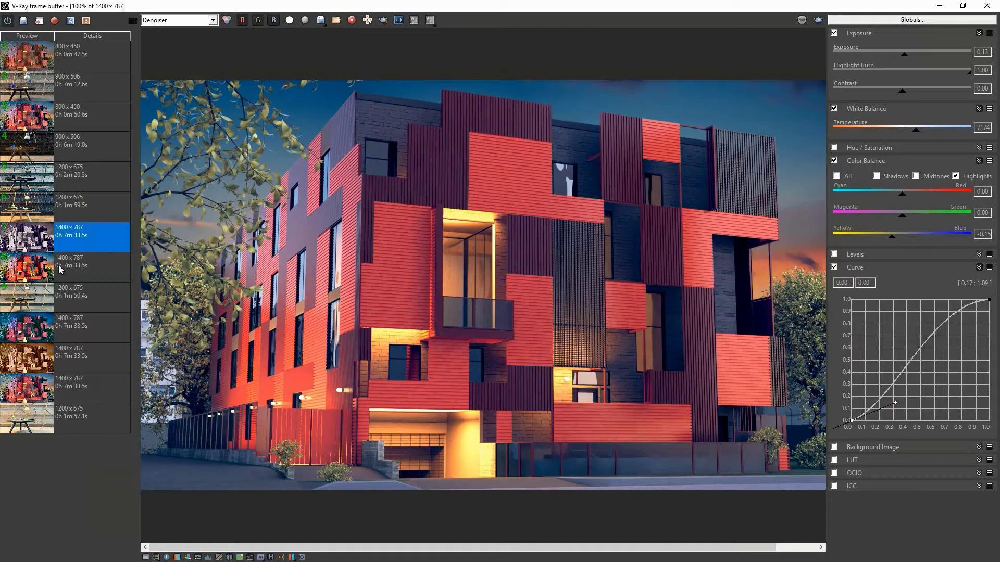
right_click(72, 229)
click(97, 316)
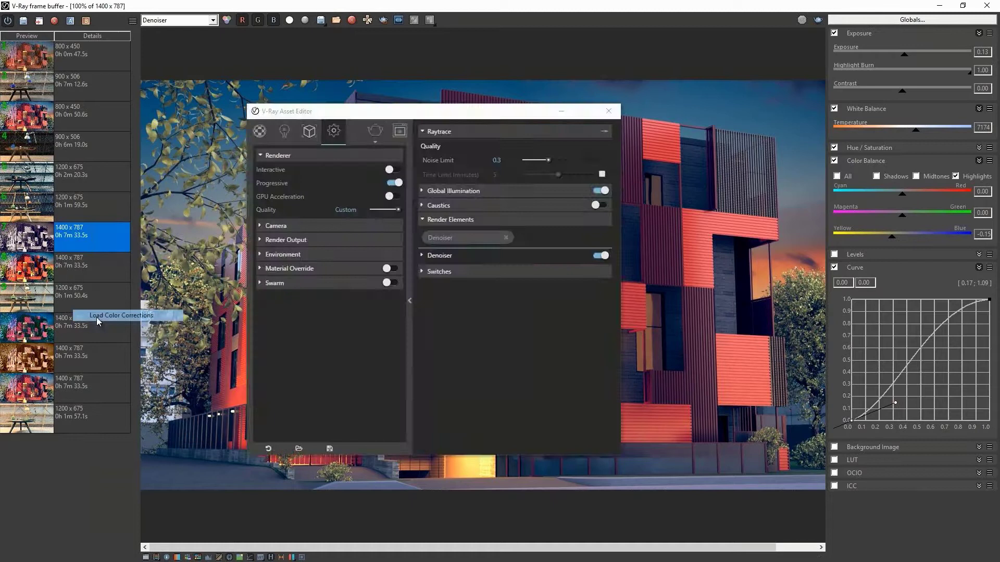
click(87, 266)
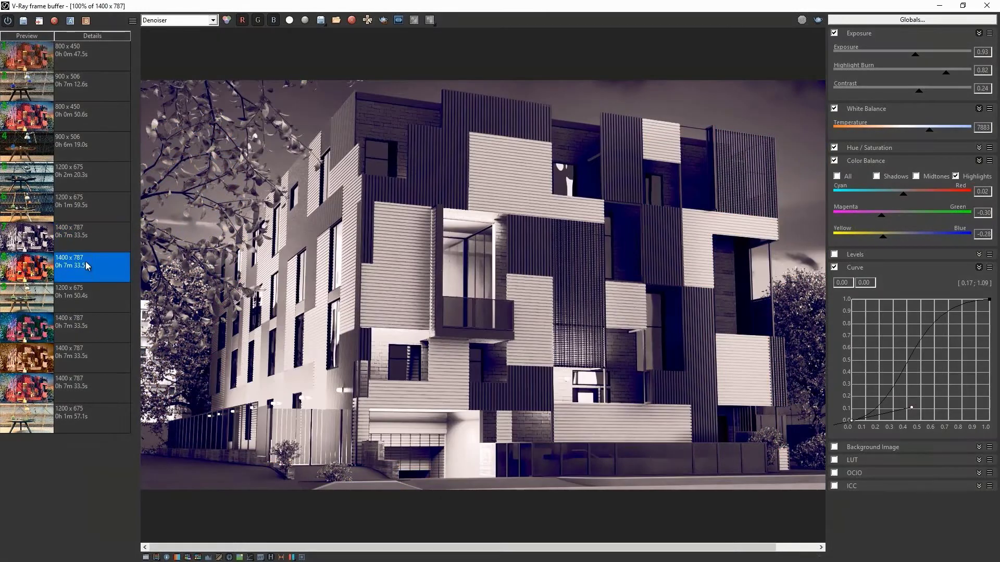
right_click(87, 266)
click(123, 350)
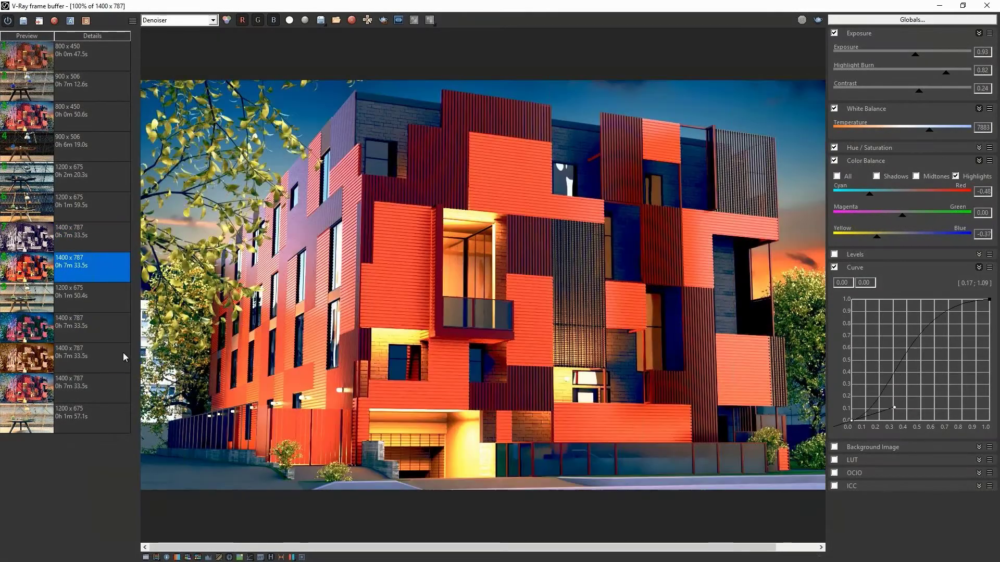
right_click(91, 355)
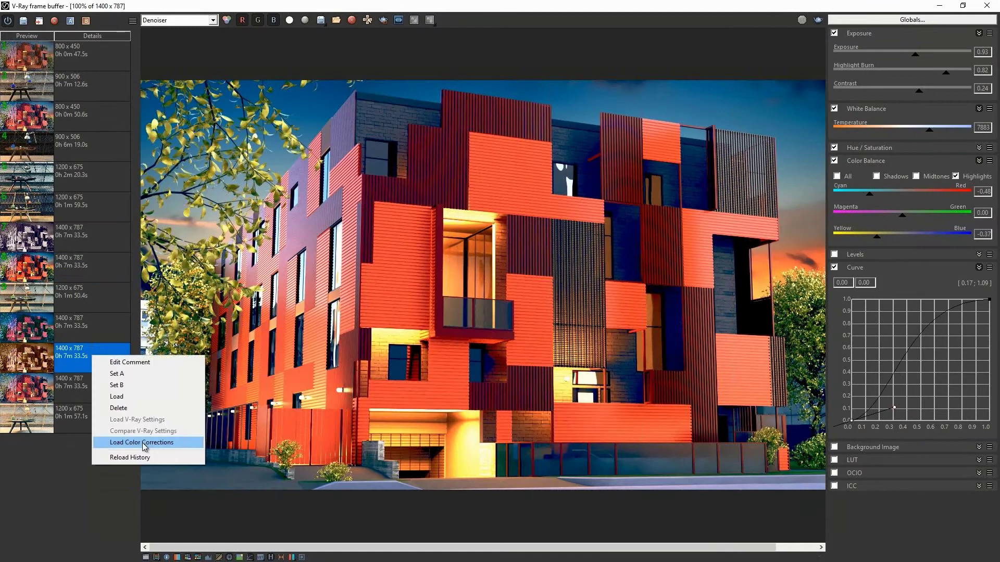
click(140, 442)
right_click(65, 390)
click(98, 475)
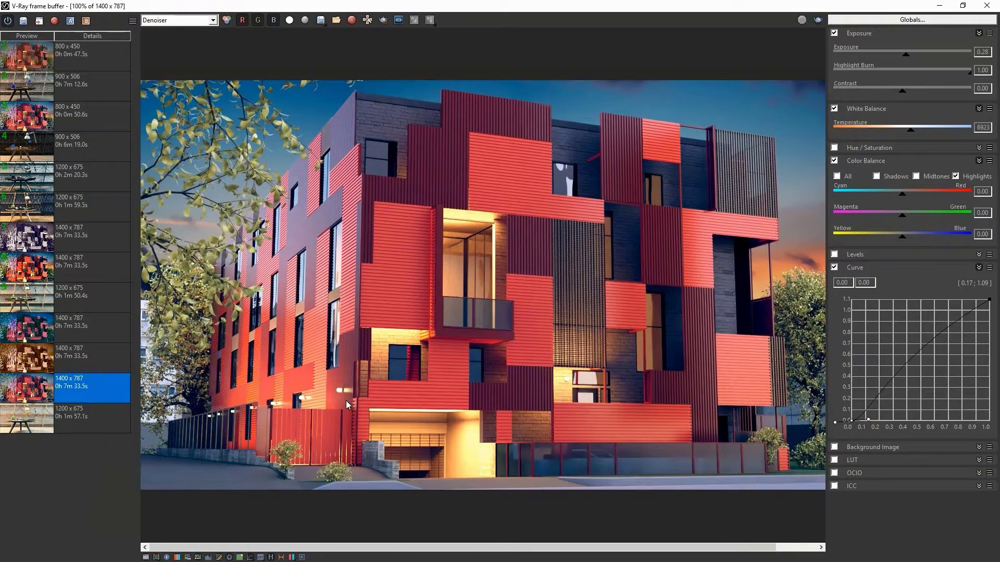
Step: Show the lens effects settings in the frame buffer and display the RGB color channel
click(271, 558)
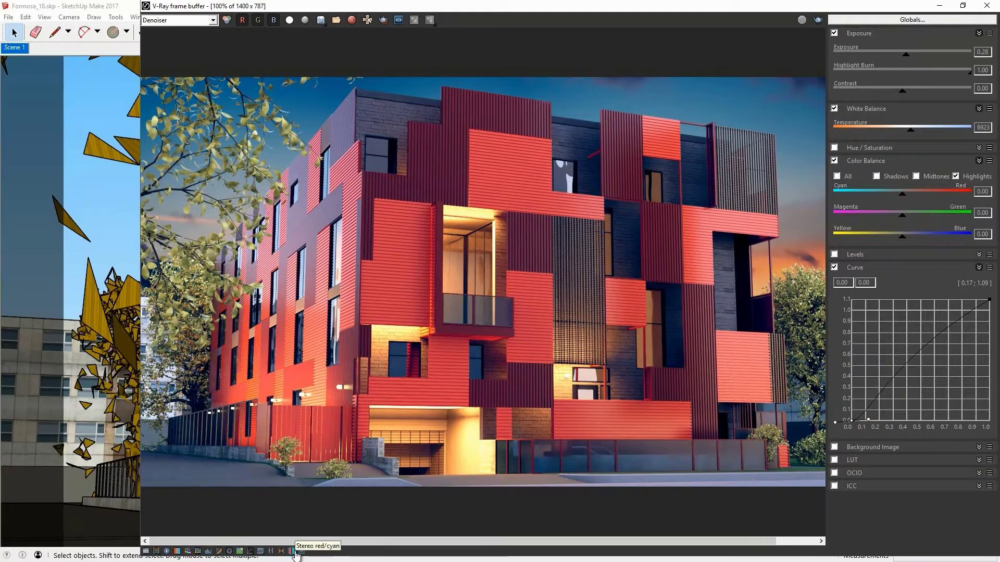
click(302, 551)
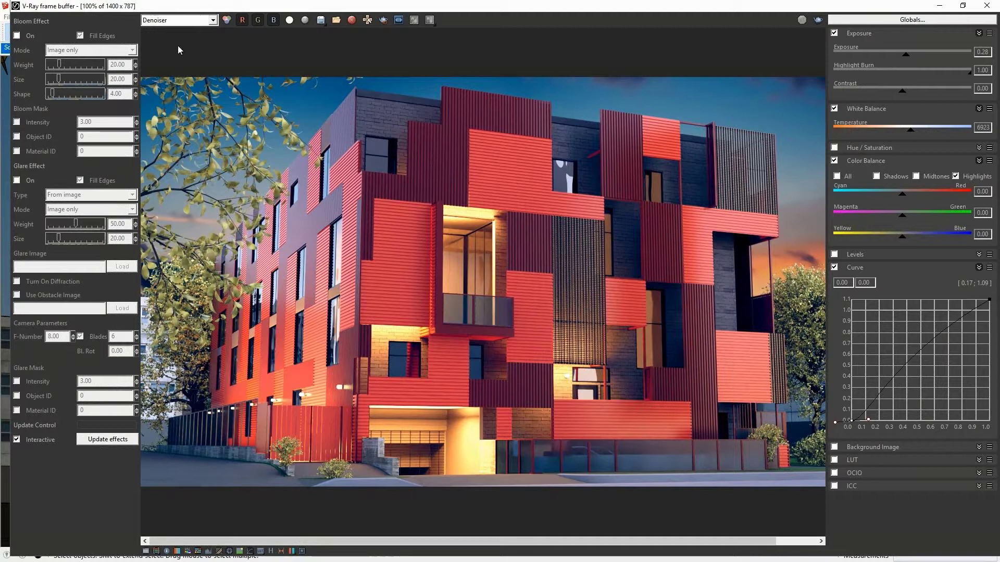
click(177, 19)
click(156, 31)
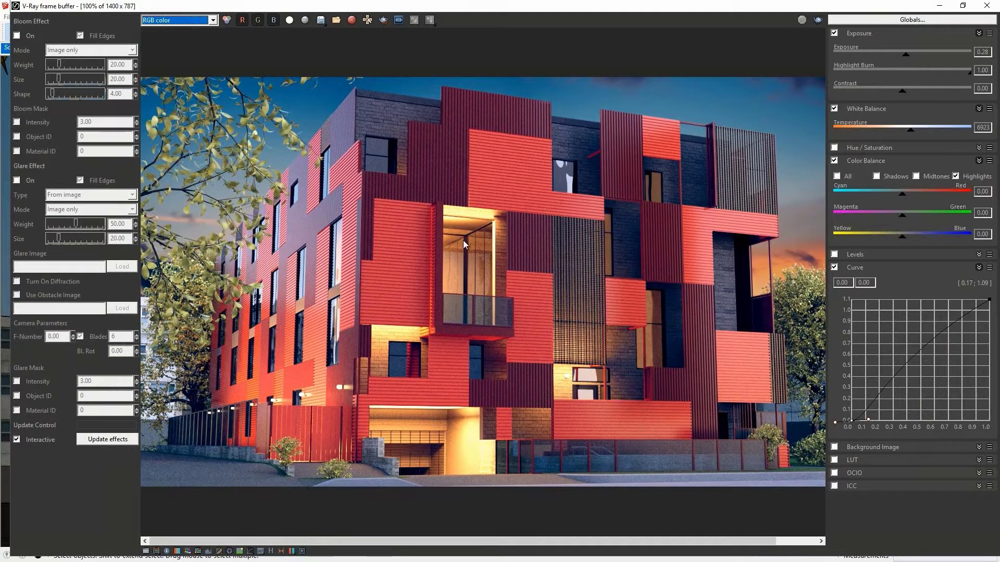
Step: Enable the Bloom effect and set its shape to 10.93
click(16, 34)
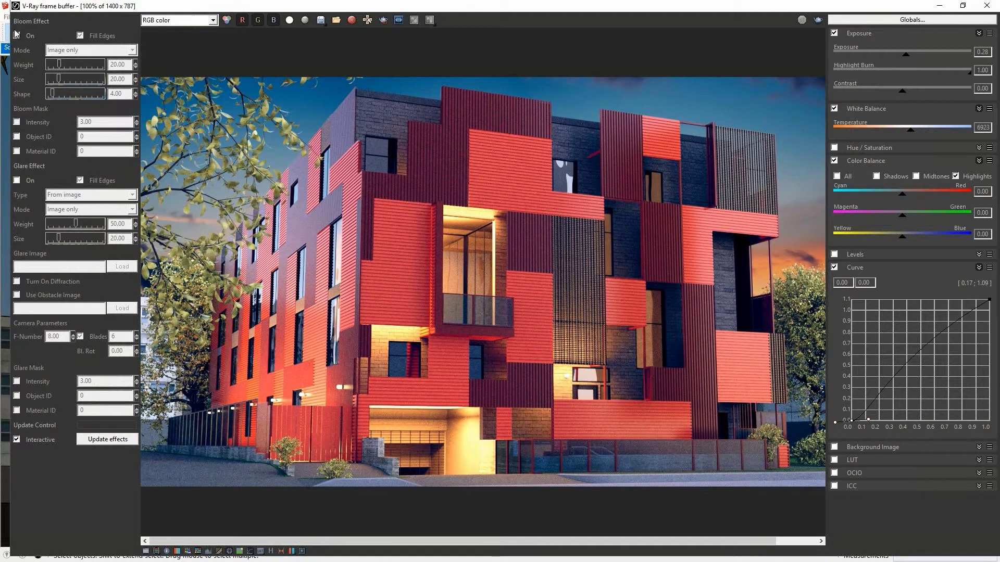
click(16, 35)
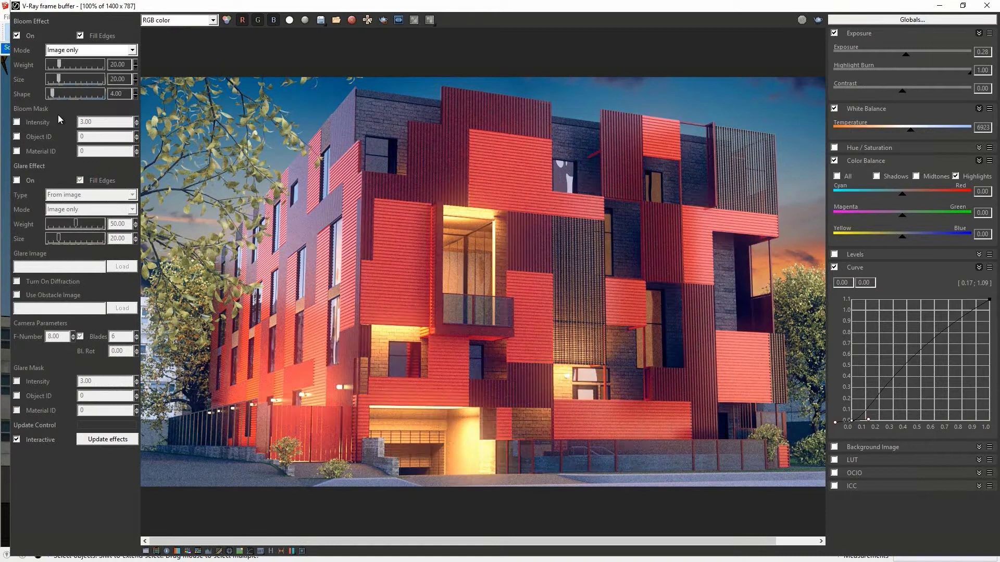
drag(52, 93, 62, 95)
Step: Enable the Glare effect with the type From render camera and set its size to 15.94
click(16, 180)
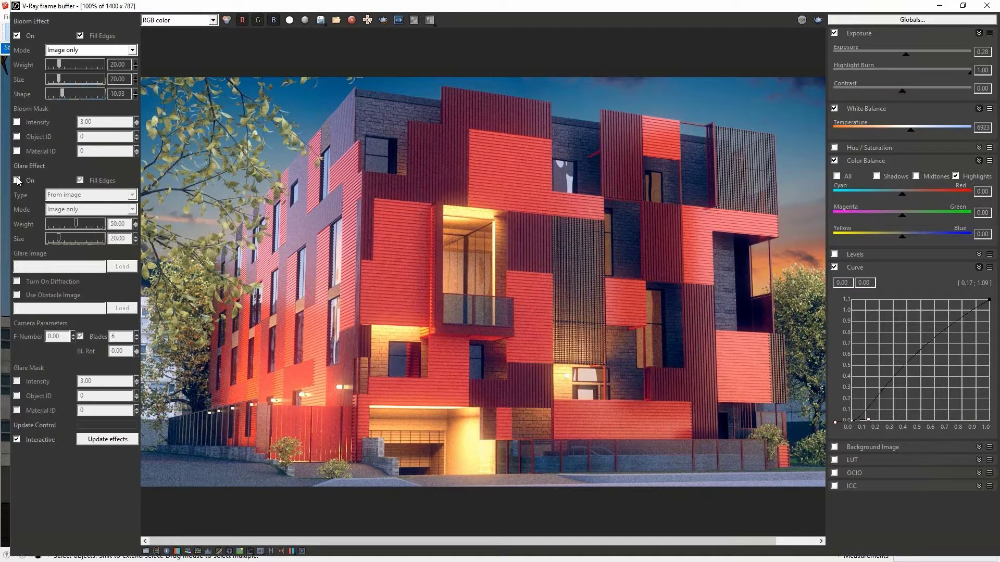
click(76, 211)
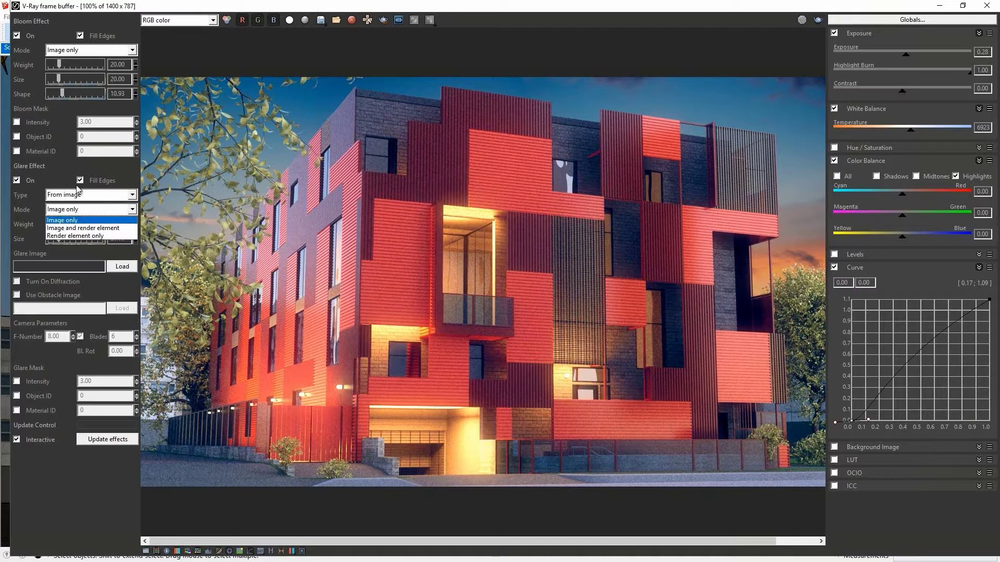
click(75, 195)
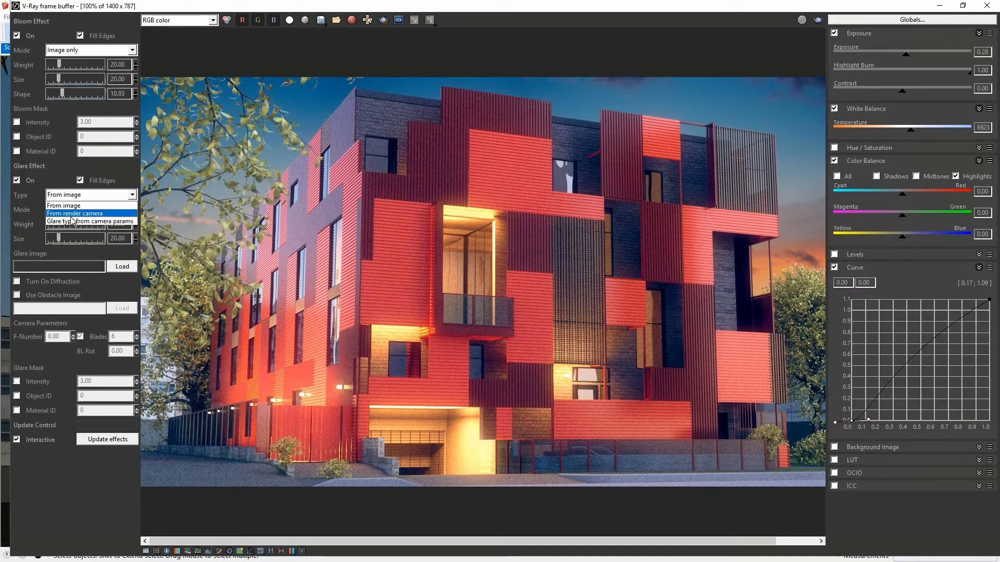
click(74, 213)
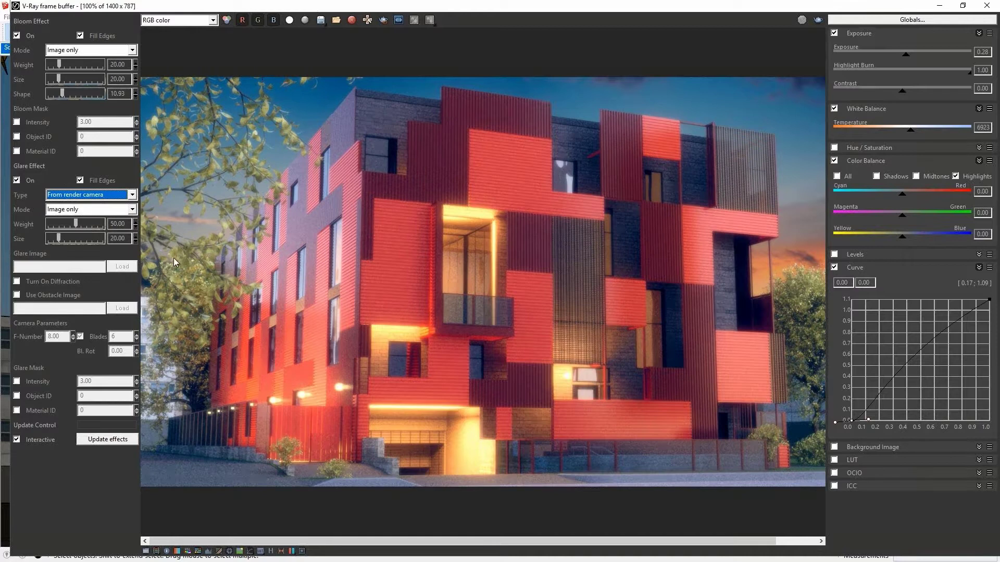
drag(58, 239, 79, 239)
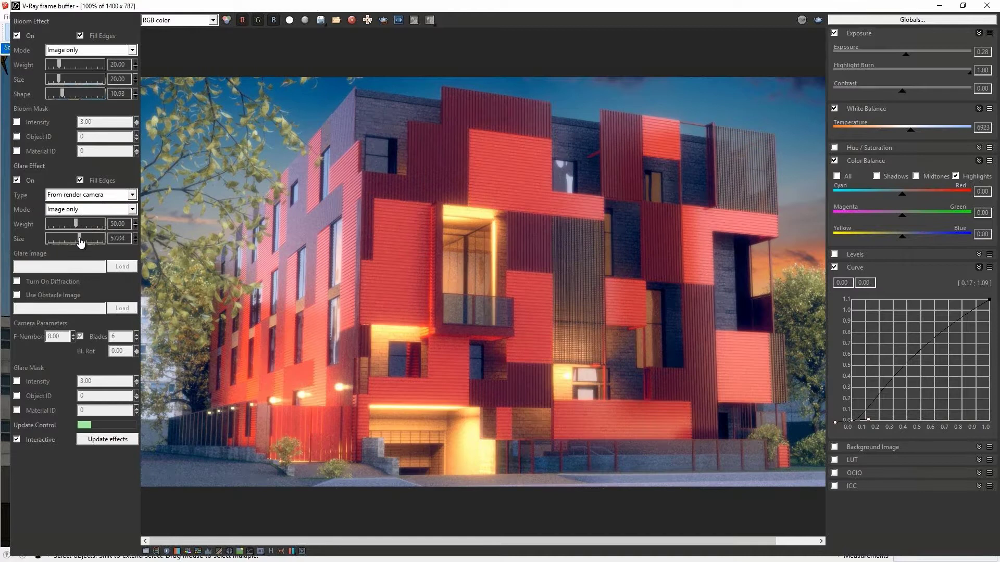
drag(80, 240, 54, 239)
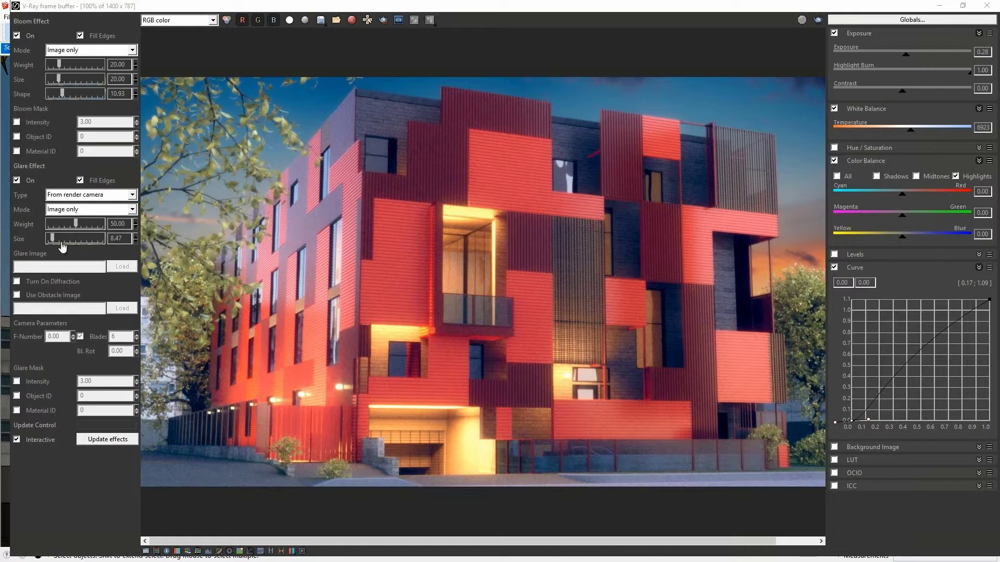
drag(53, 238, 52, 238)
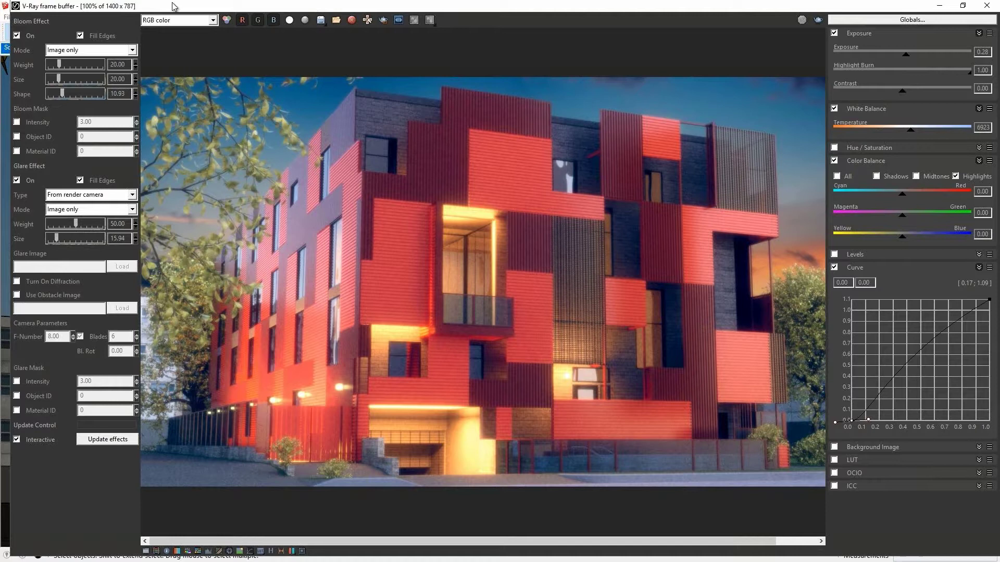
Step: Minimize the frame buffer and examine the render elements available to add in the V-Ray Asset Editor
click(940, 8)
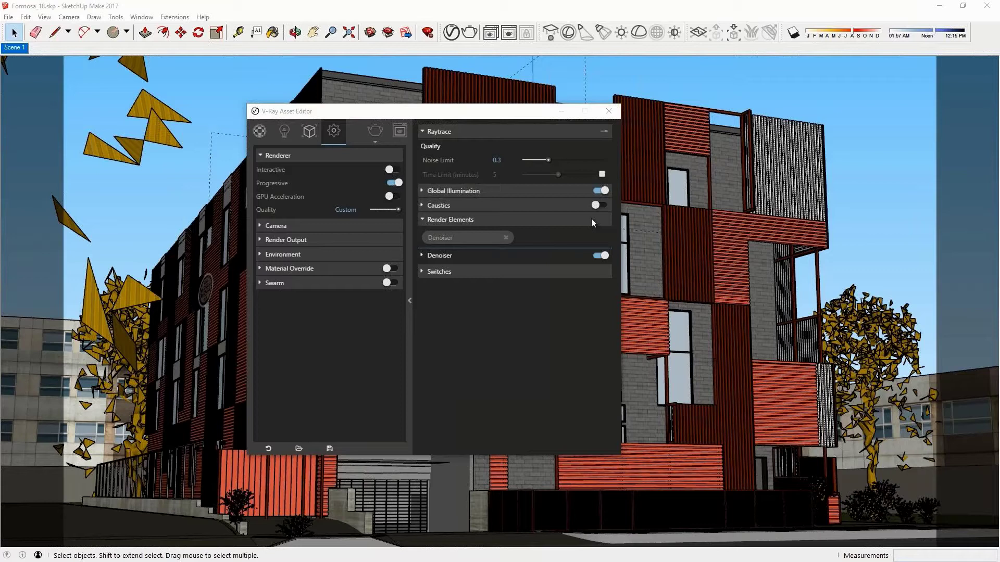
click(516, 243)
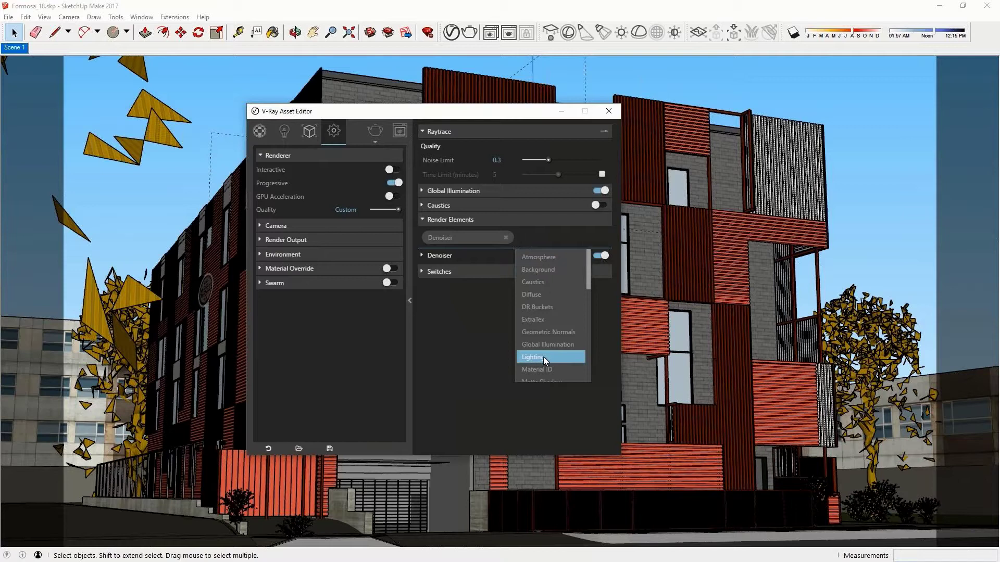
scroll(543, 357, down, 2)
scroll(543, 351, down, 2)
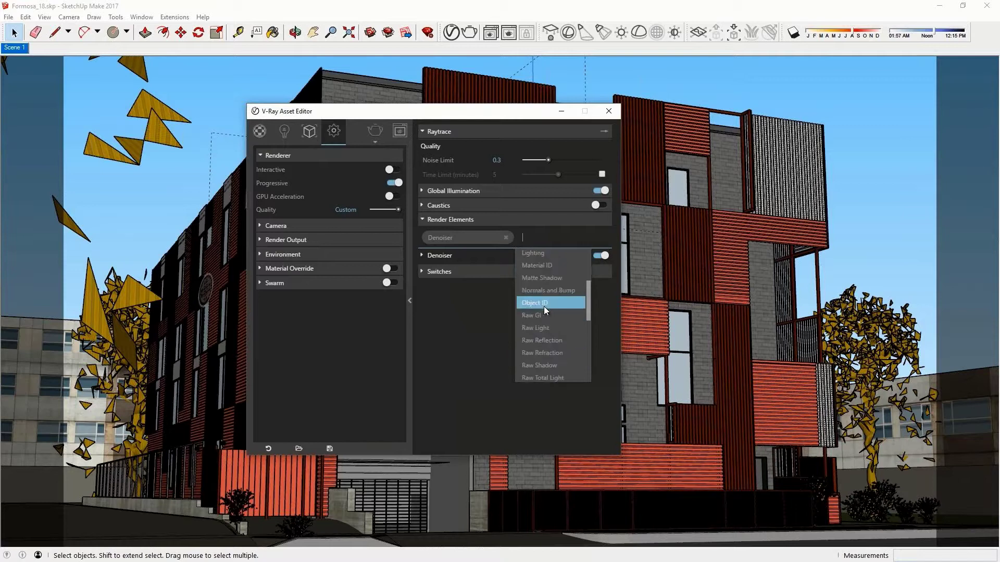
scroll(543, 306, down, 4)
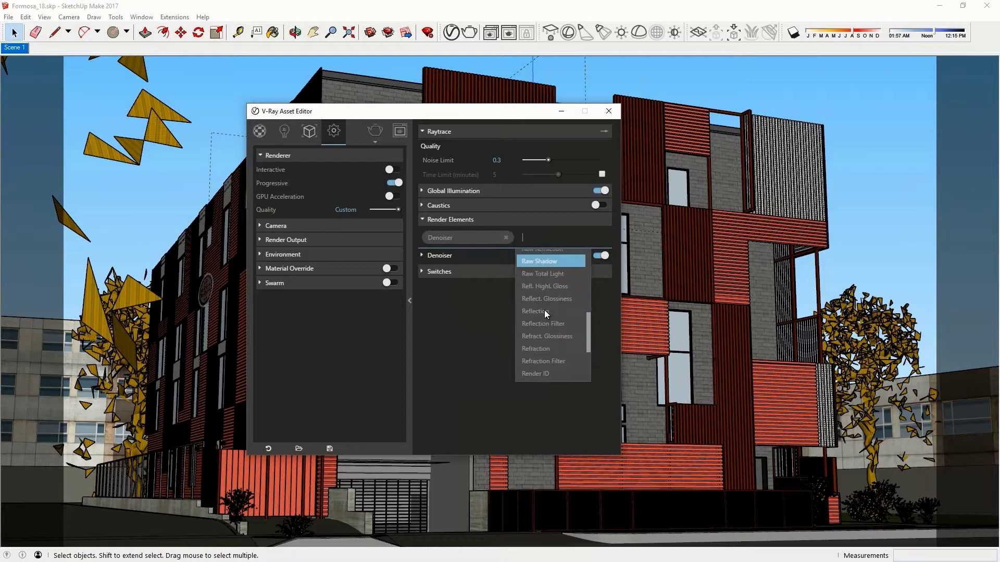
click(545, 311)
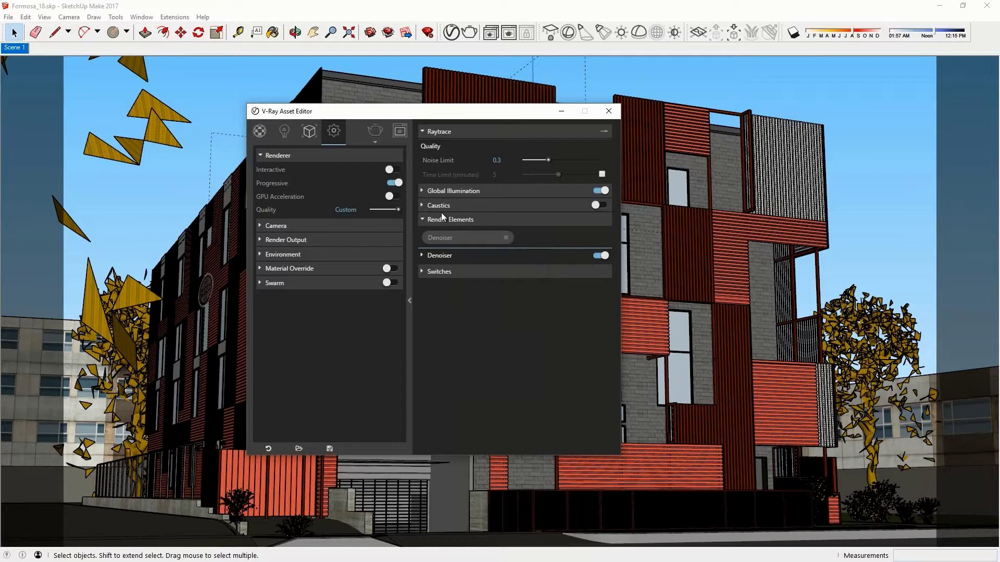
Step: Reopen the frame buffer and inspect the ExtraTexChannel render element close up on the facade
click(509, 33)
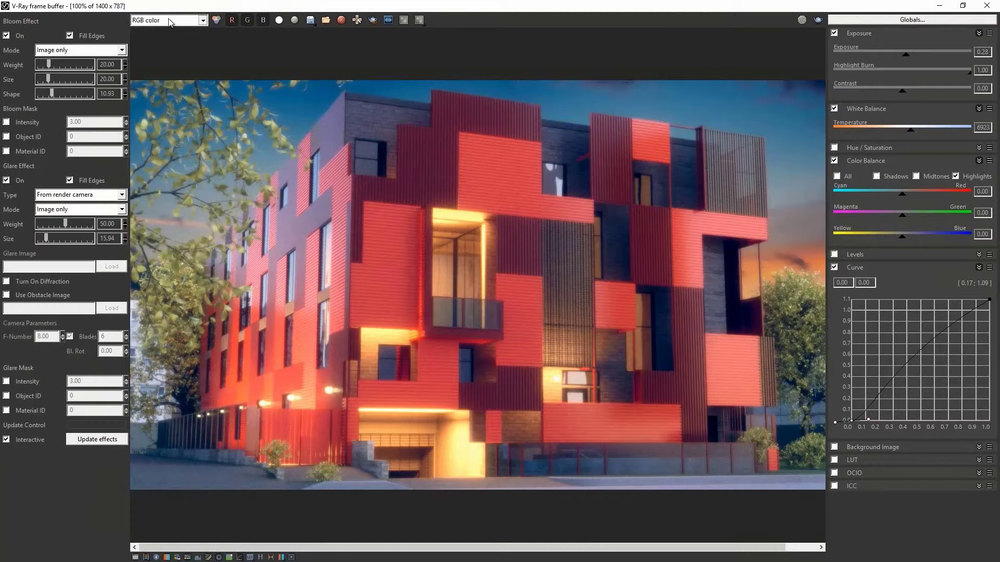
click(168, 21)
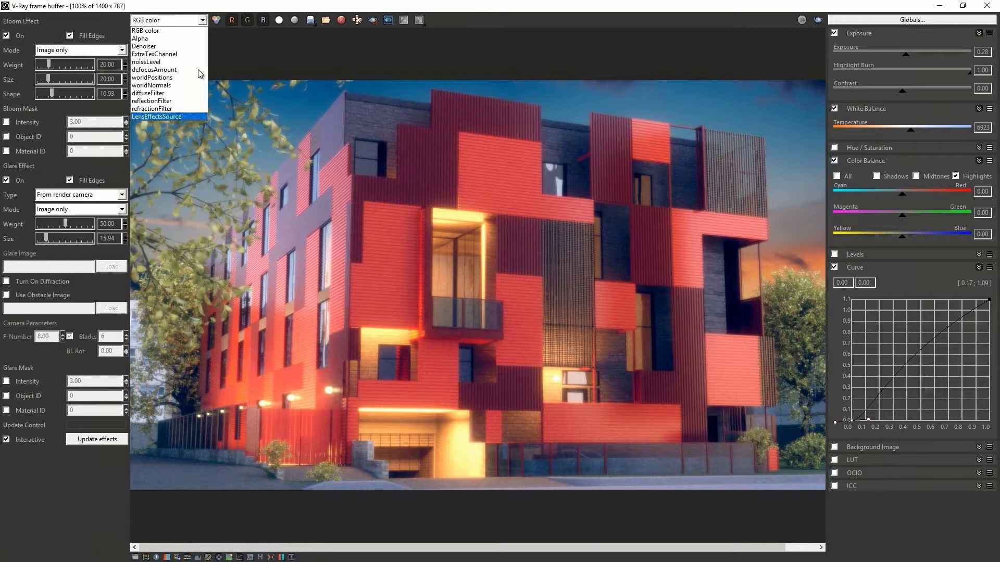
click(154, 54)
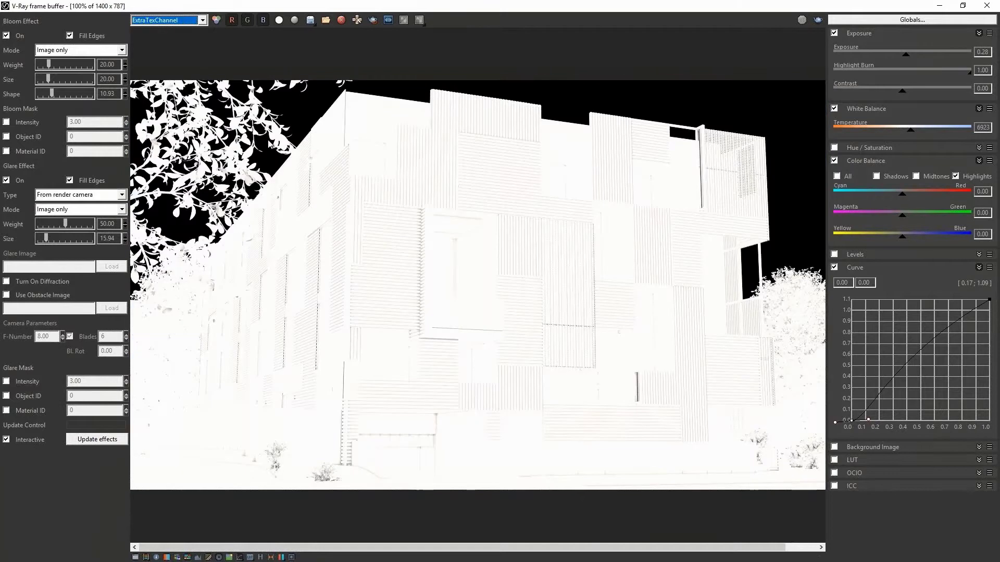
scroll(471, 295, up, 1)
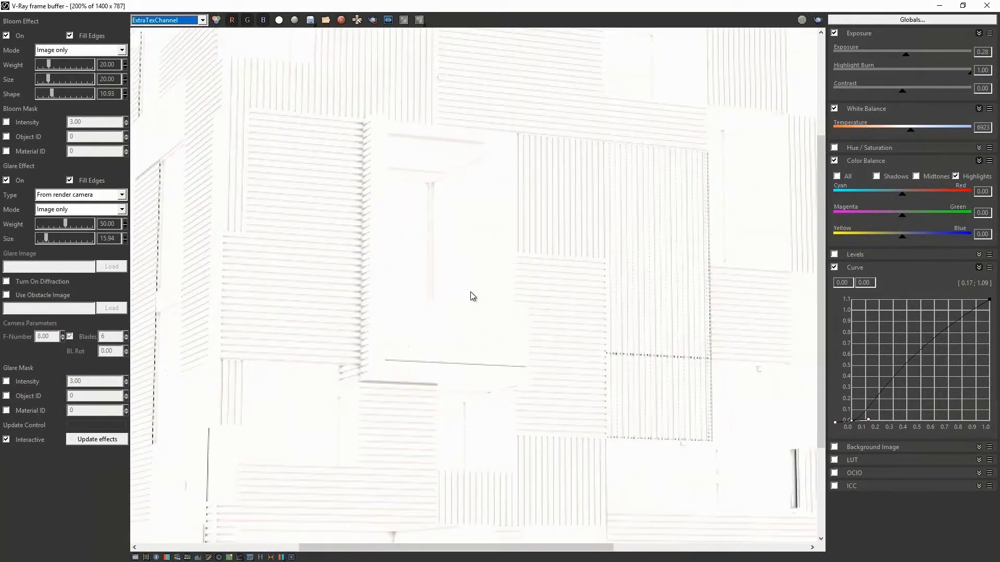
scroll(377, 314, up, 1)
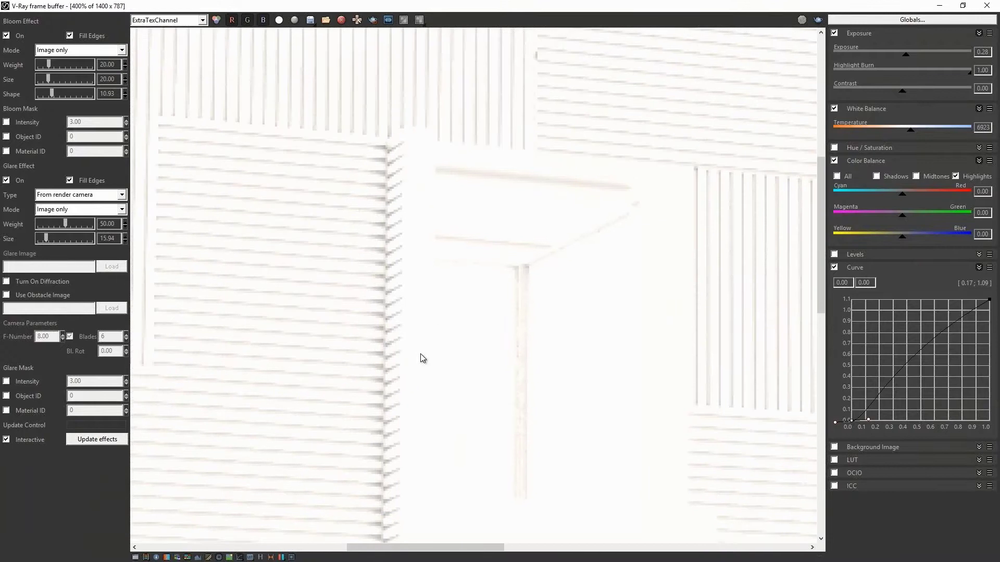
Step: Return the frame buffer to the full RGB color image, maximize it and check its list of channels
mouse_move(448, 4)
mouse_down()
mouse_move(255, 107)
mouse_move(385, 65)
mouse_up()
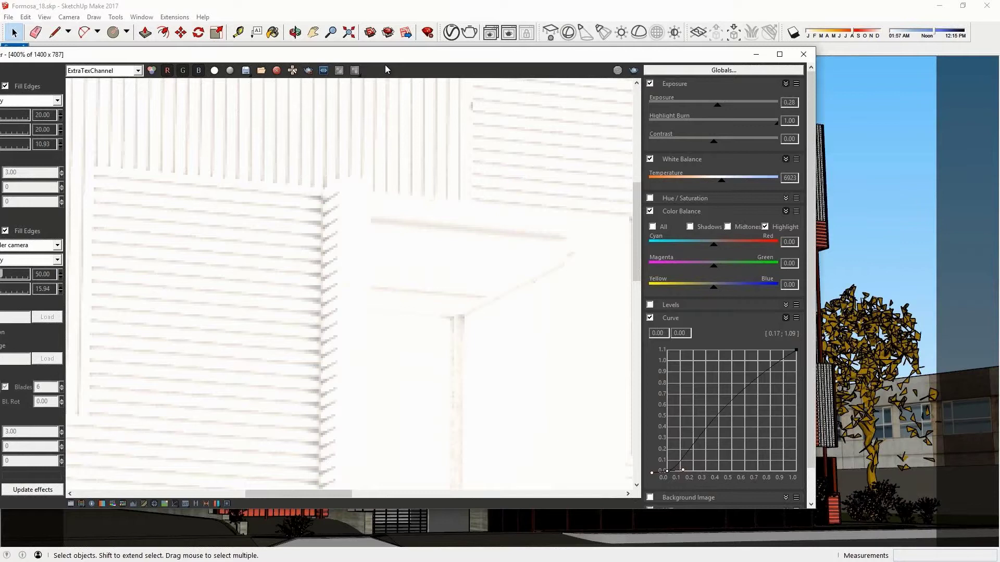
scroll(377, 211, down, 1)
scroll(376, 211, down, 1)
click(116, 78)
click(105, 86)
drag(783, 62, 851, 59)
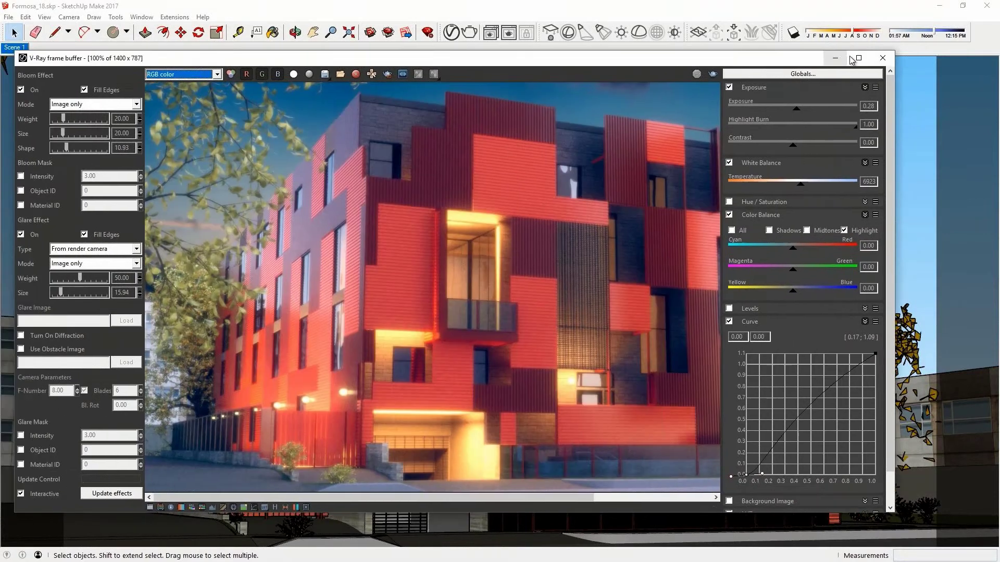
click(857, 58)
click(192, 20)
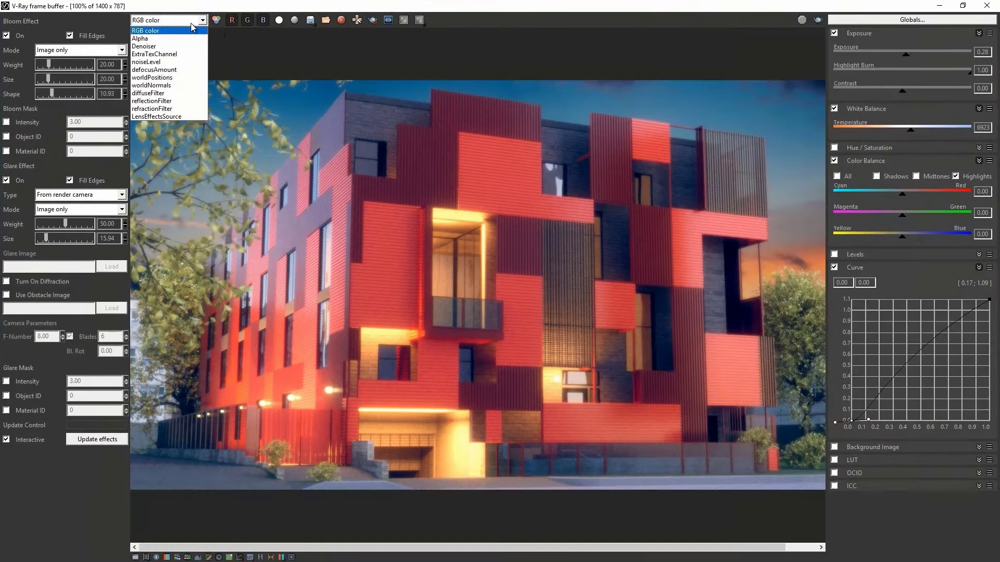
click(431, 129)
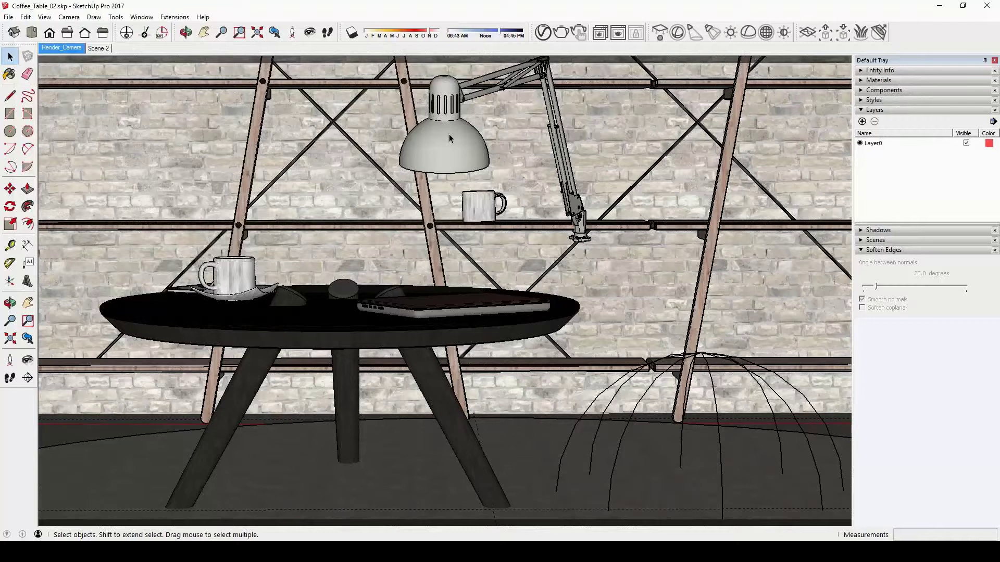
Step: Export the coffee table model as a VRScene file named SketchUp on the Desktop
click(174, 17)
mouse_move(158, 73)
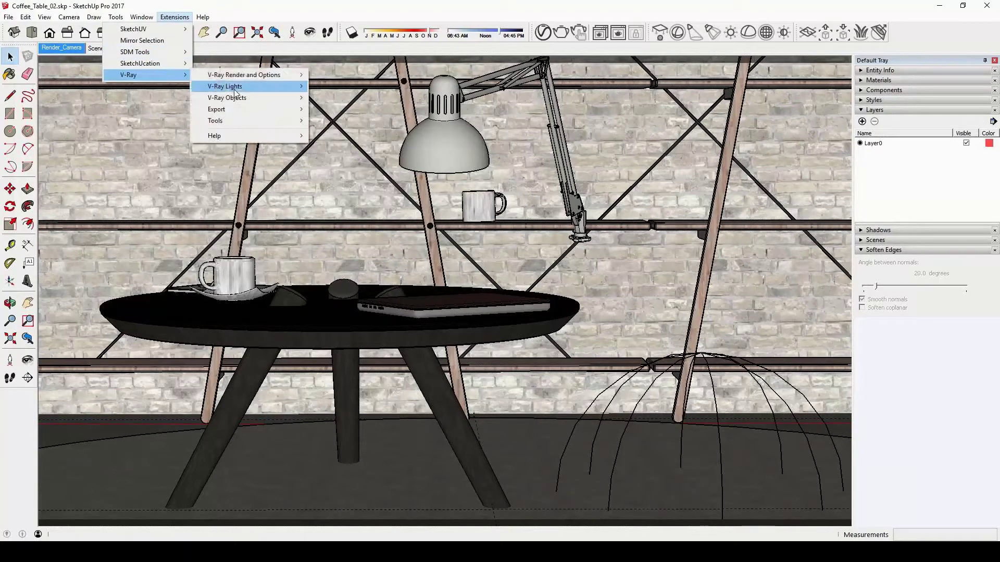
mouse_move(243, 79)
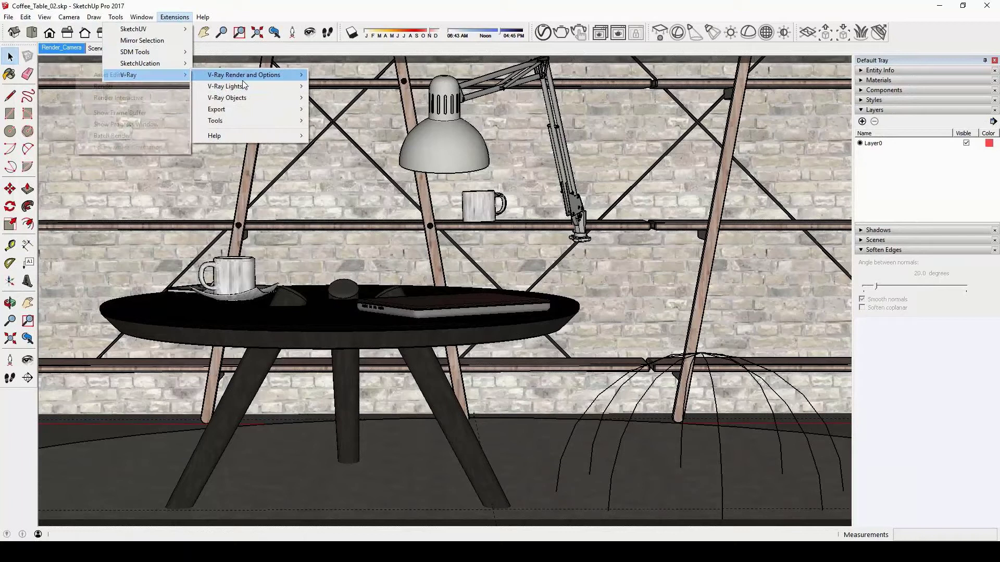
mouse_move(242, 106)
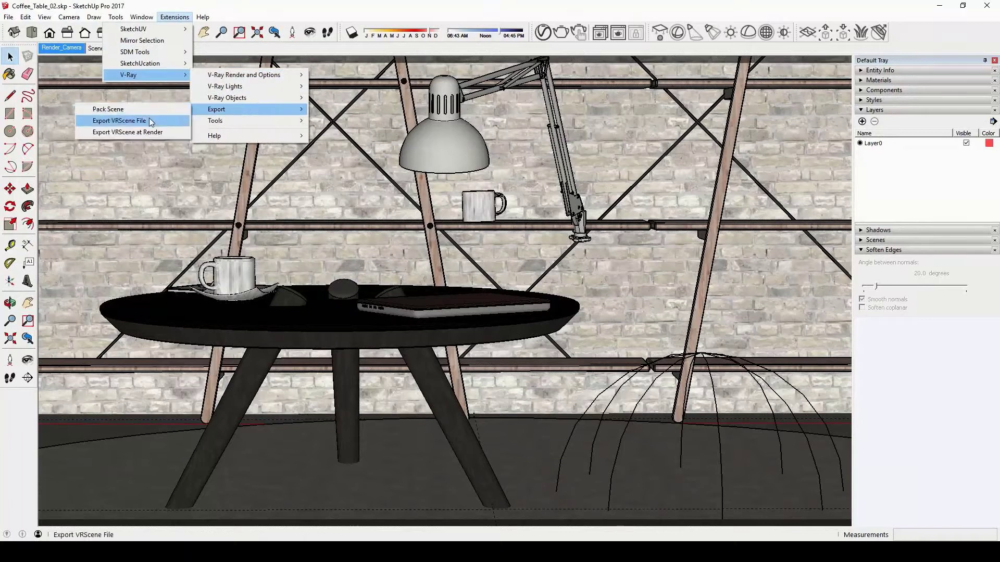
click(149, 119)
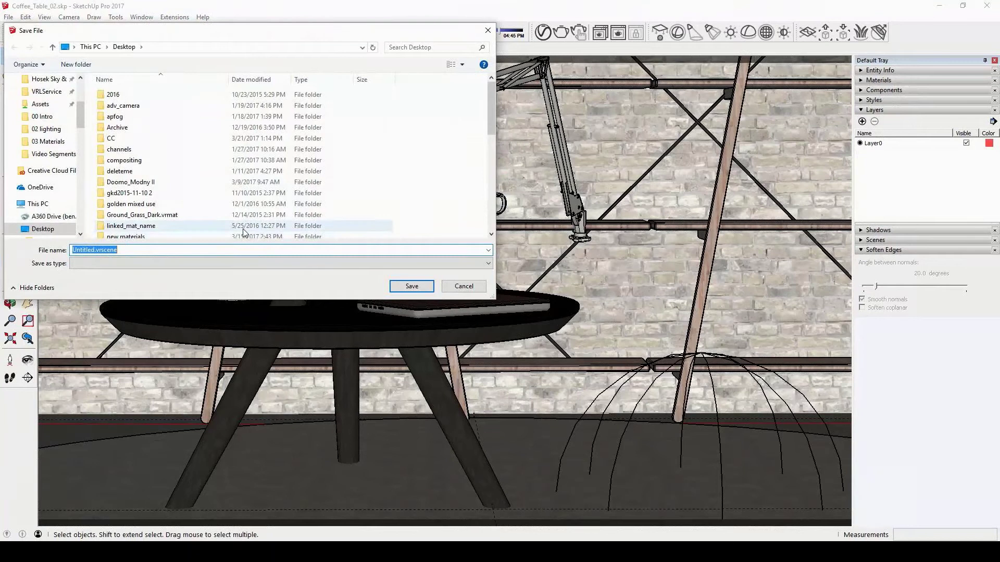
text(SketchUp)
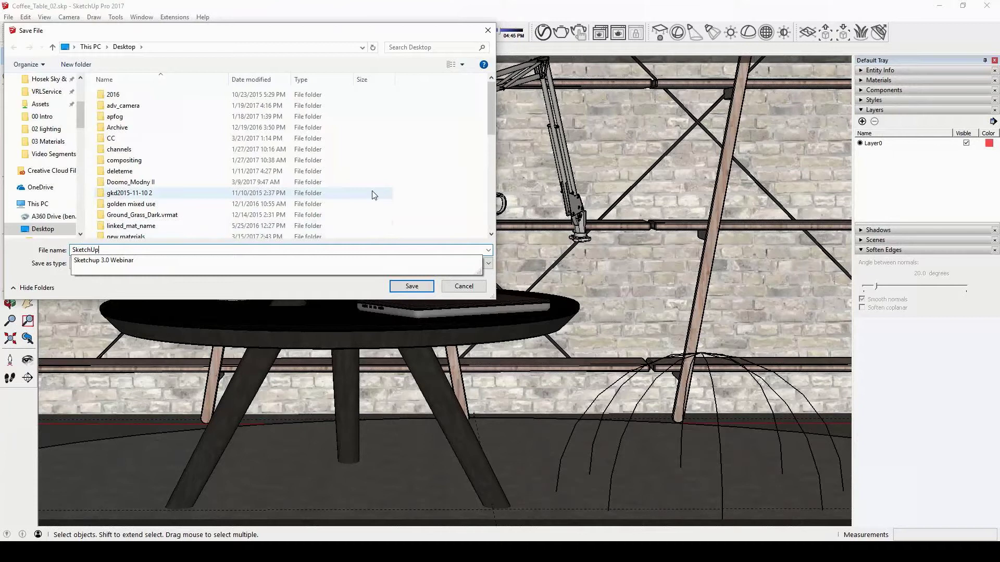
key(Return)
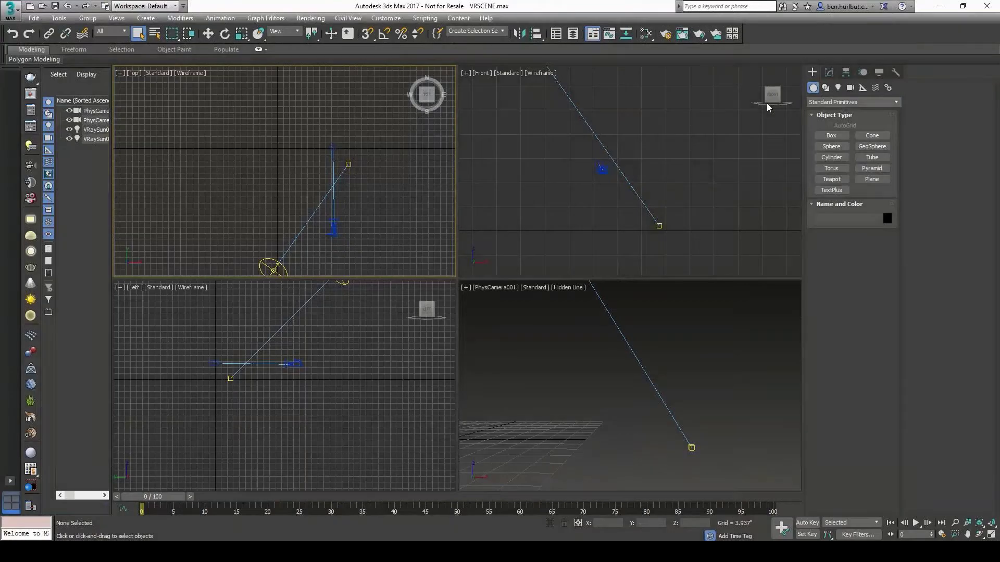
Step: Switch to 3ds Max and place a VRayScene object in the Top viewport
click(840, 103)
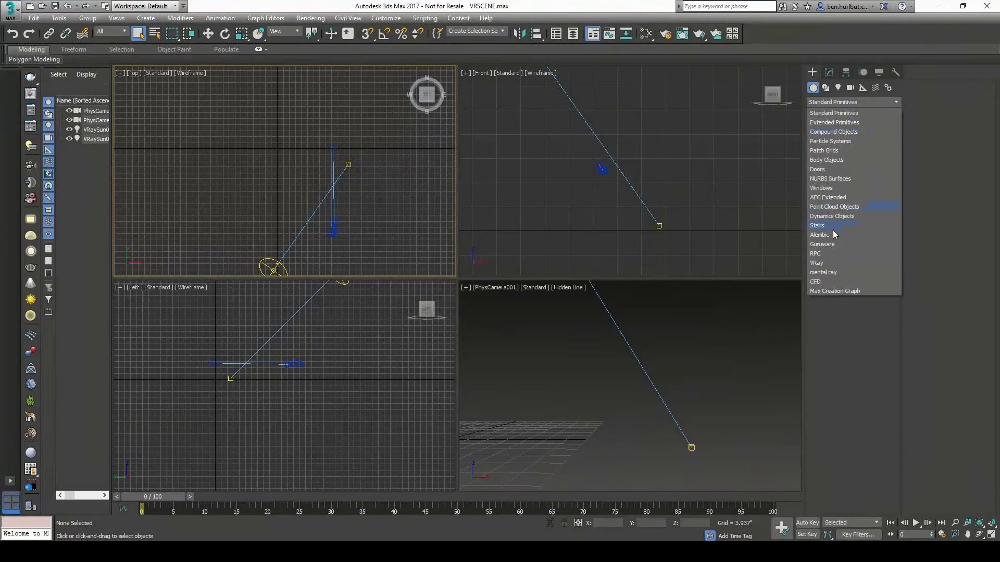
click(816, 263)
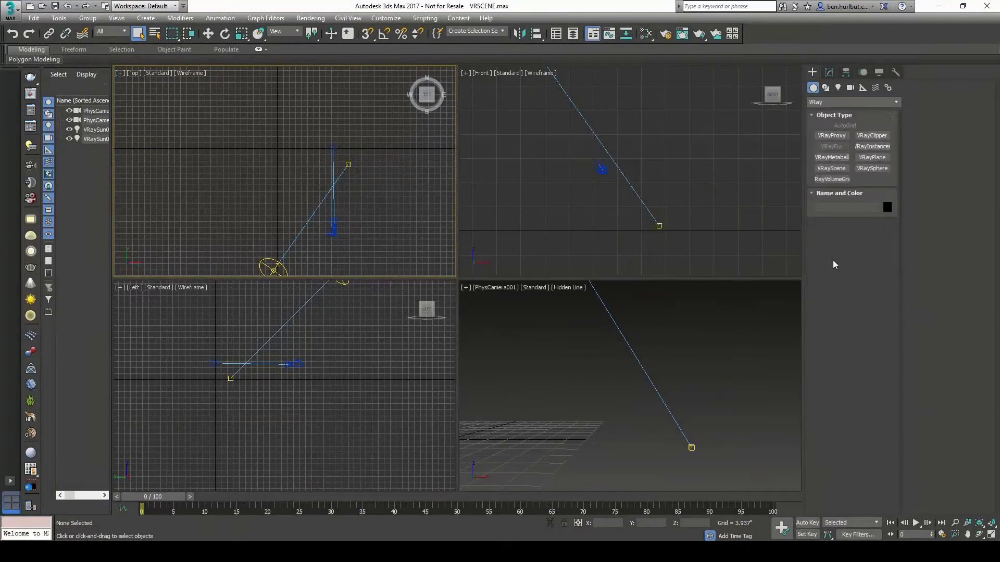
click(830, 168)
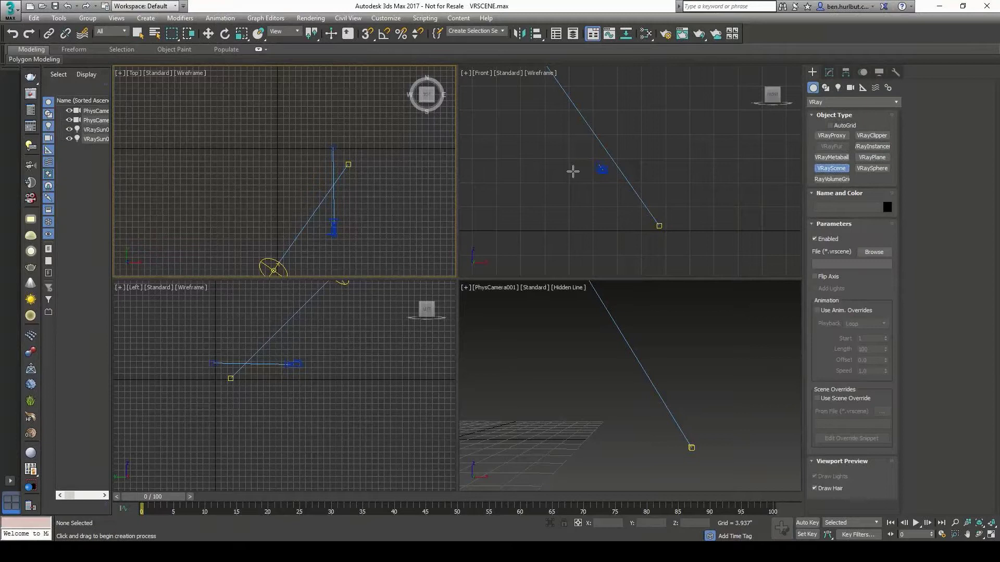
click(367, 95)
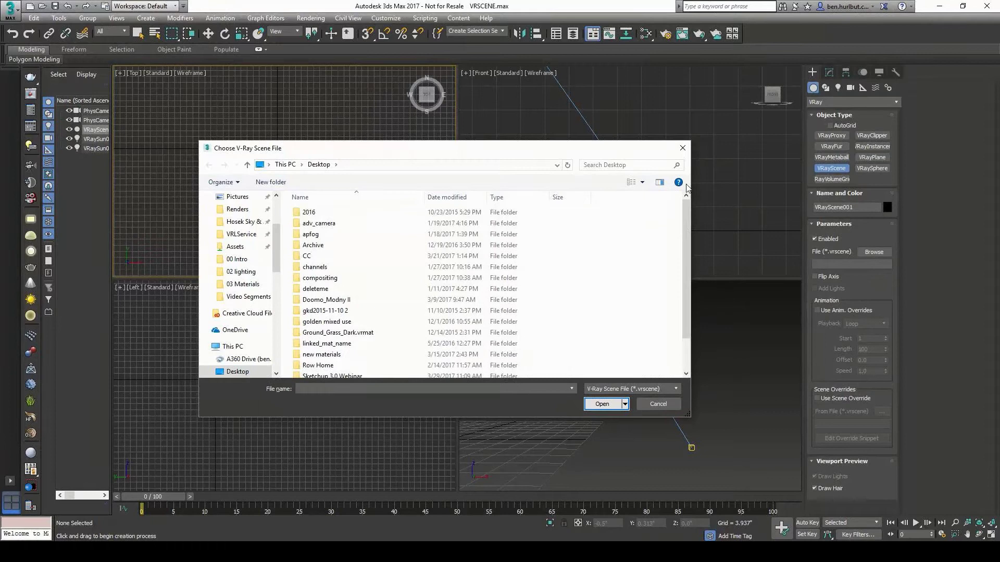
Step: Load SketchUp.vrscene from the Desktop into the VRayScene object and finish its creation
scroll(687, 313, down, 1)
click(570, 372)
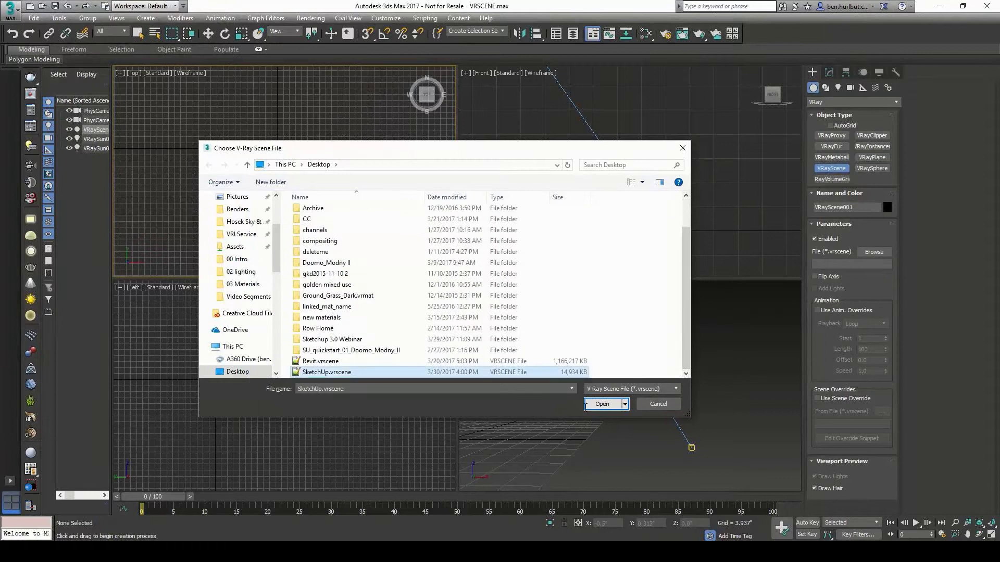
click(587, 405)
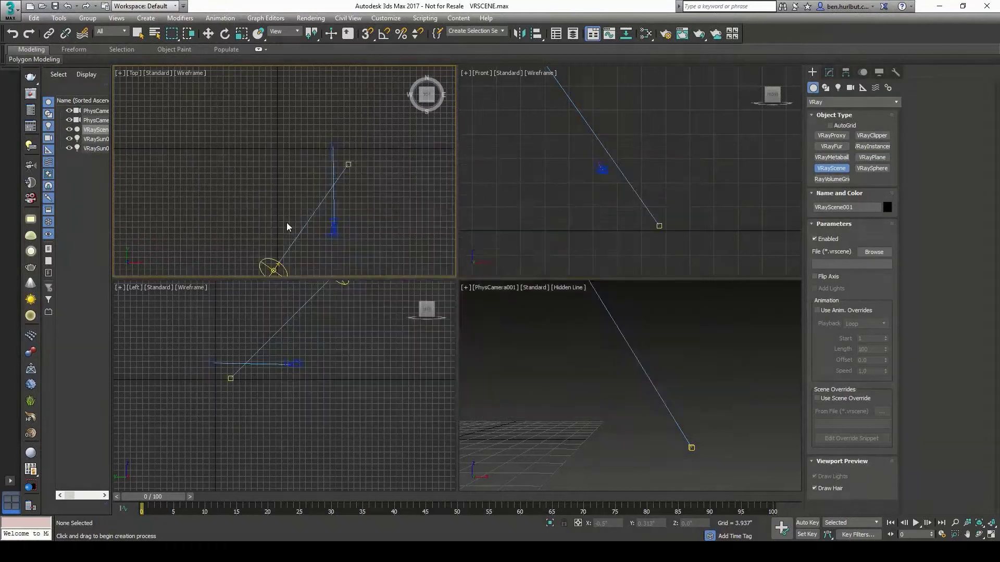
right_click(287, 227)
Step: Render the PhysCamera001 view with V-Ray and reposition the frame buffer window
click(640, 325)
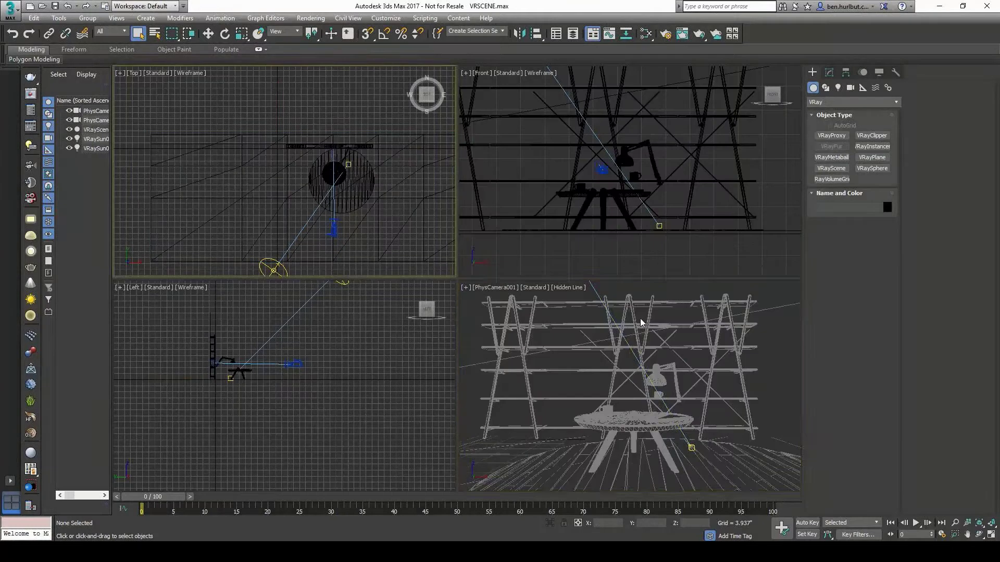
click(34, 80)
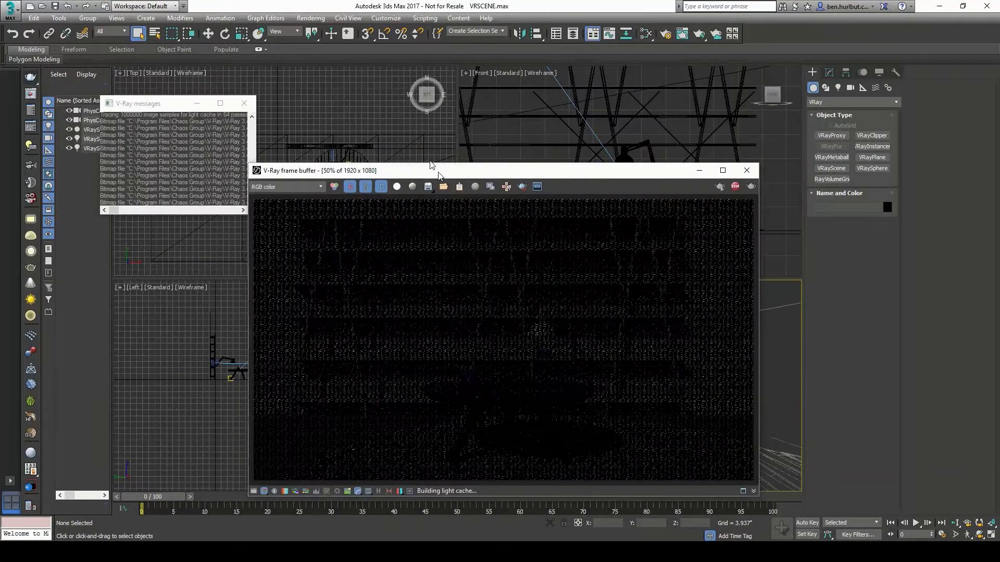
drag(431, 165, 411, 145)
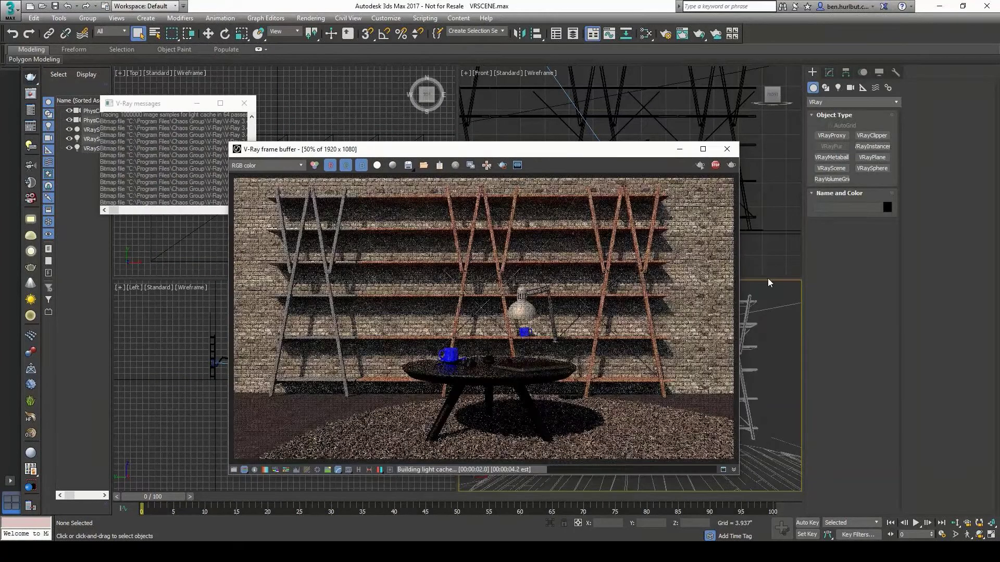
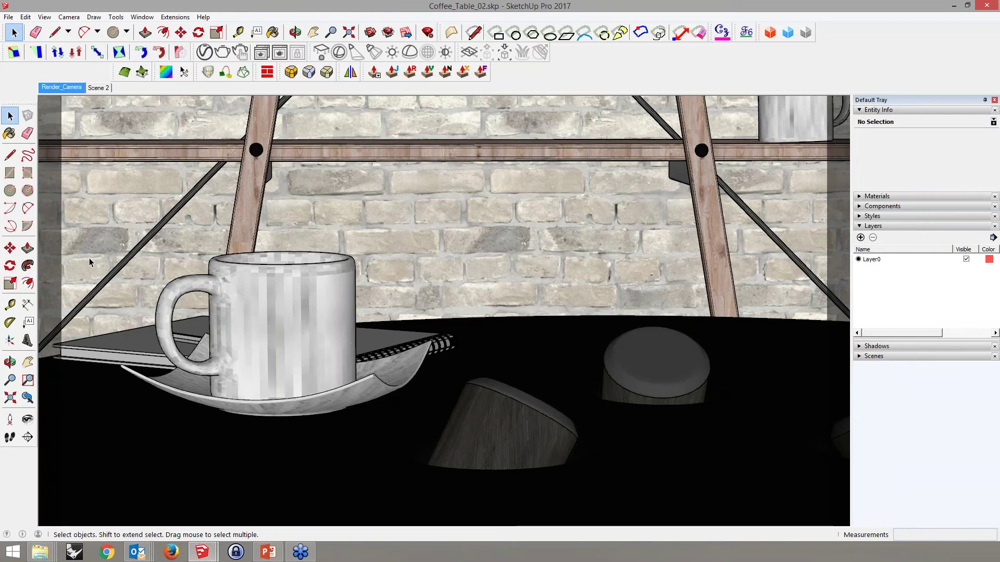
Step: Examine the reflection settings of the mug's Porcelain_A02_Orange_10cm material in SketchUp's V-Ray Asset Editor
click(260, 317)
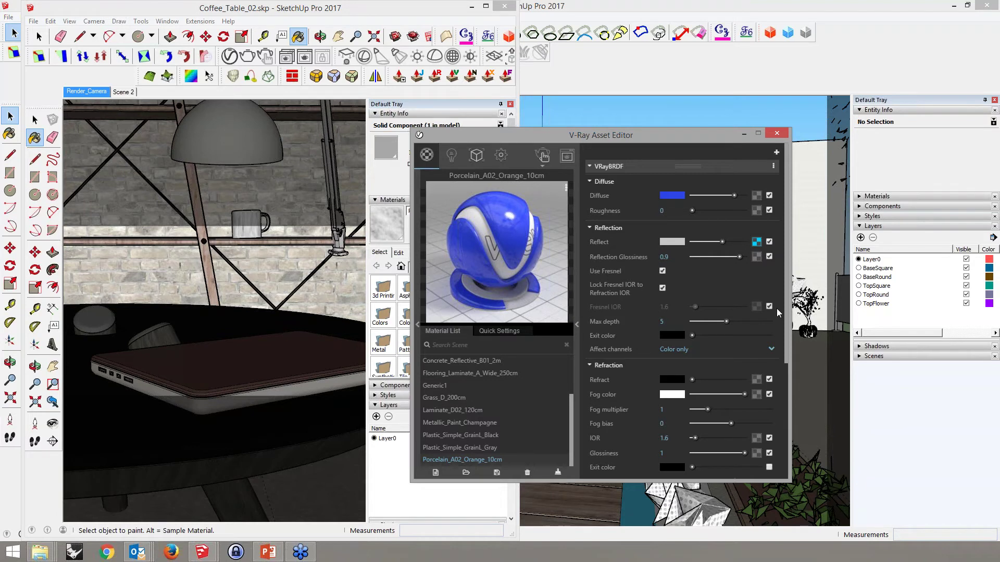
click(756, 242)
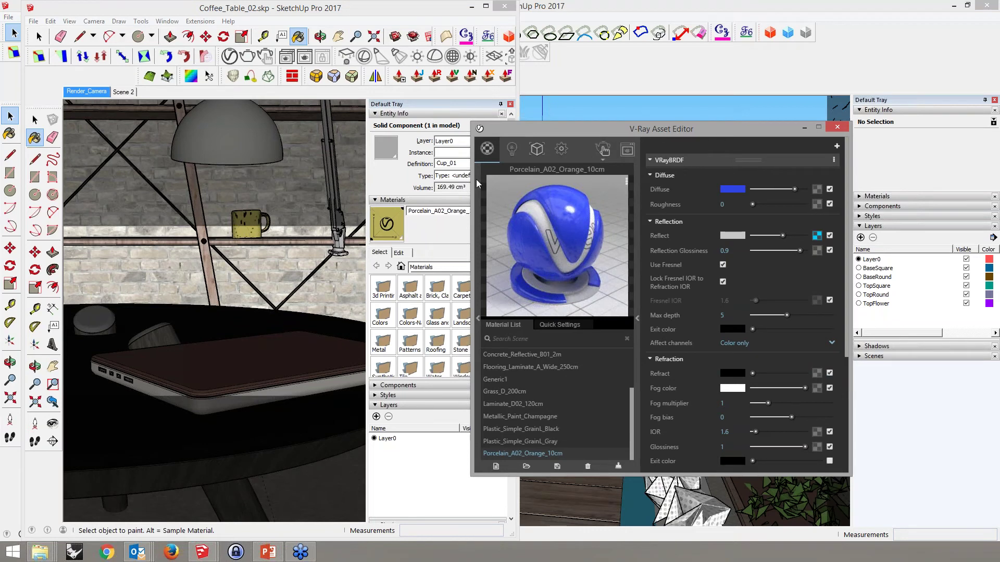
drag(472, 183, 264, 183)
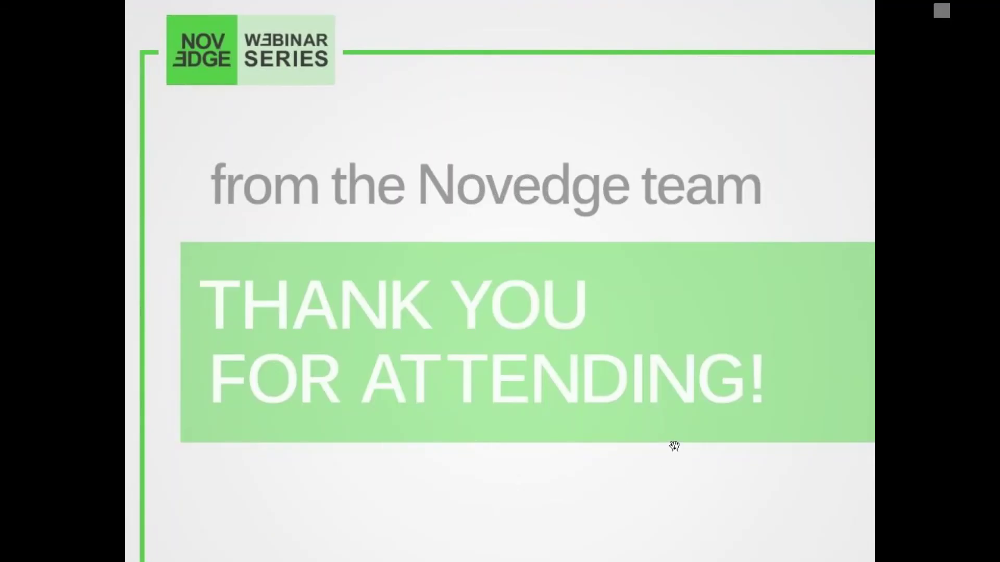
key(Right)
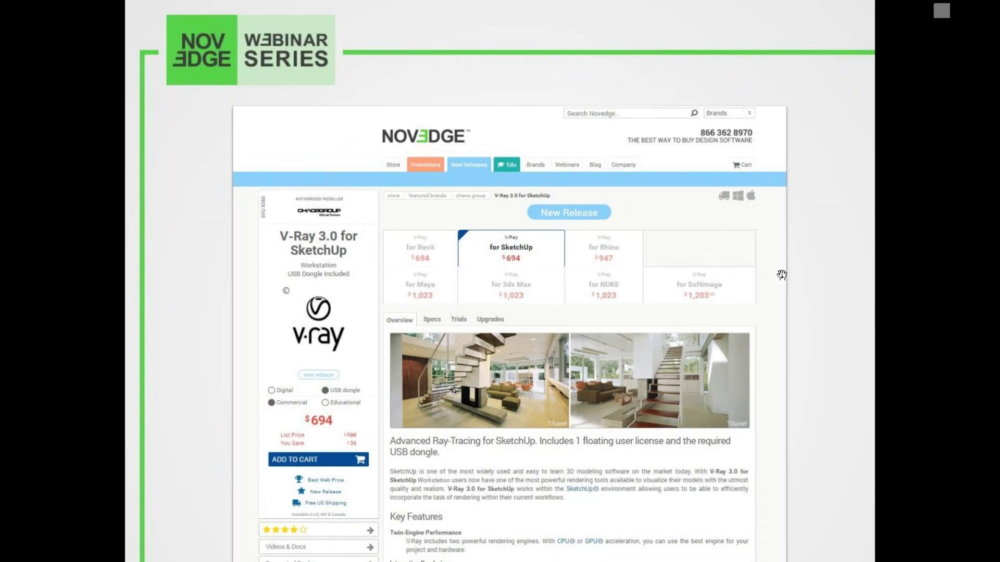
key(Right)
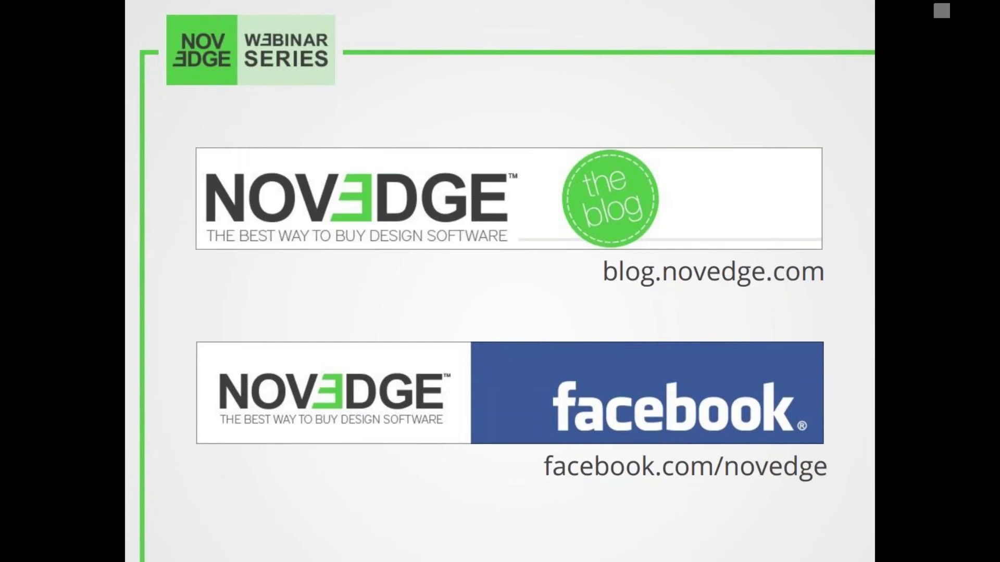
key(Right)
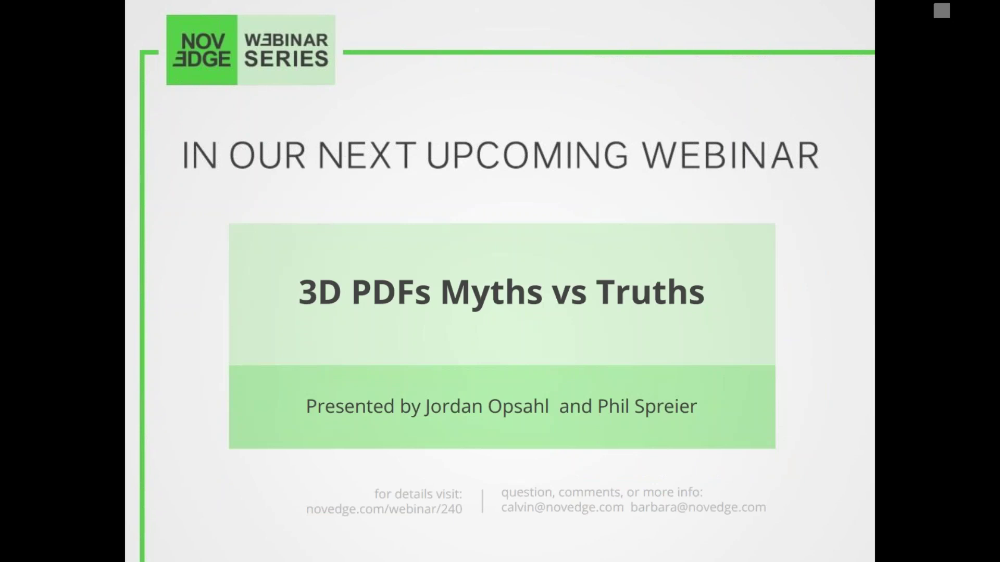
click(782, 274)
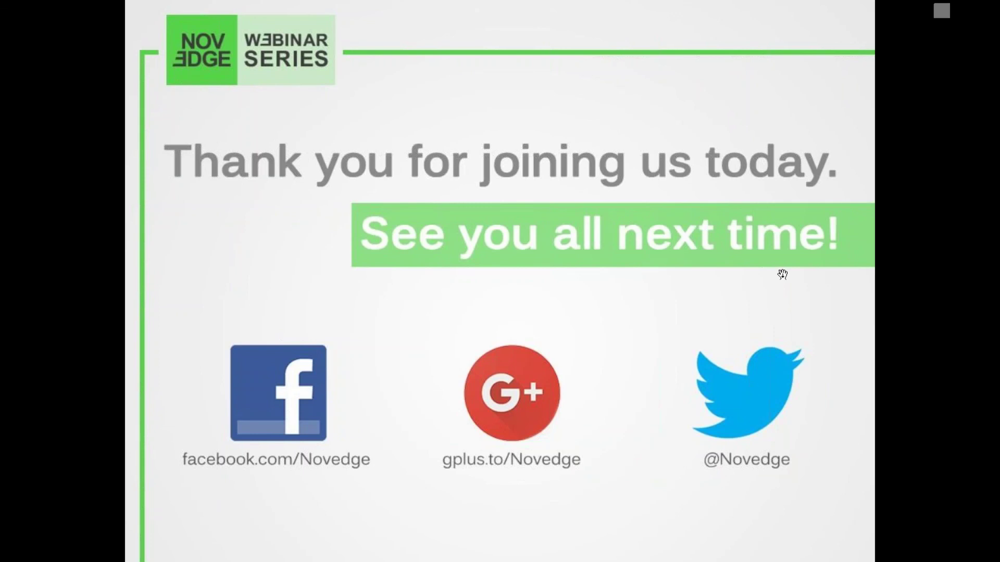